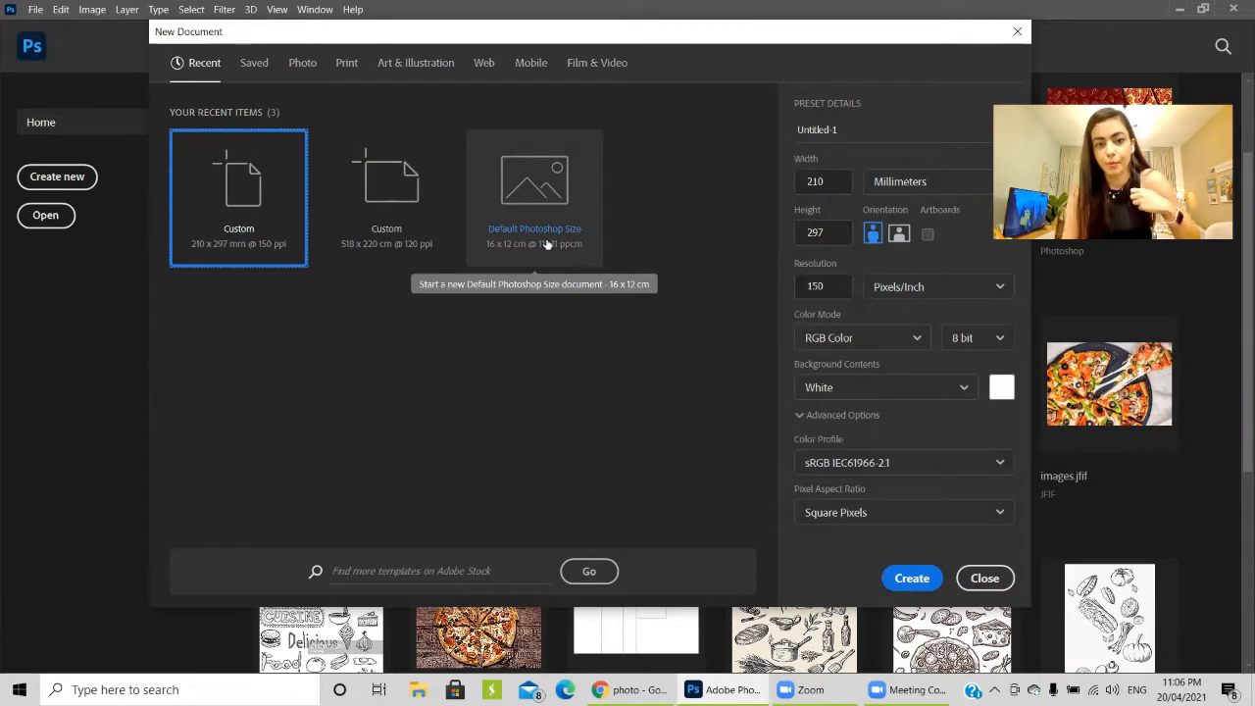
Review the blank document presets in the Saved, Recent, Photo, Print, Art & Illustration, Web, Mobile and Film & Video categories
left_click(255, 62)
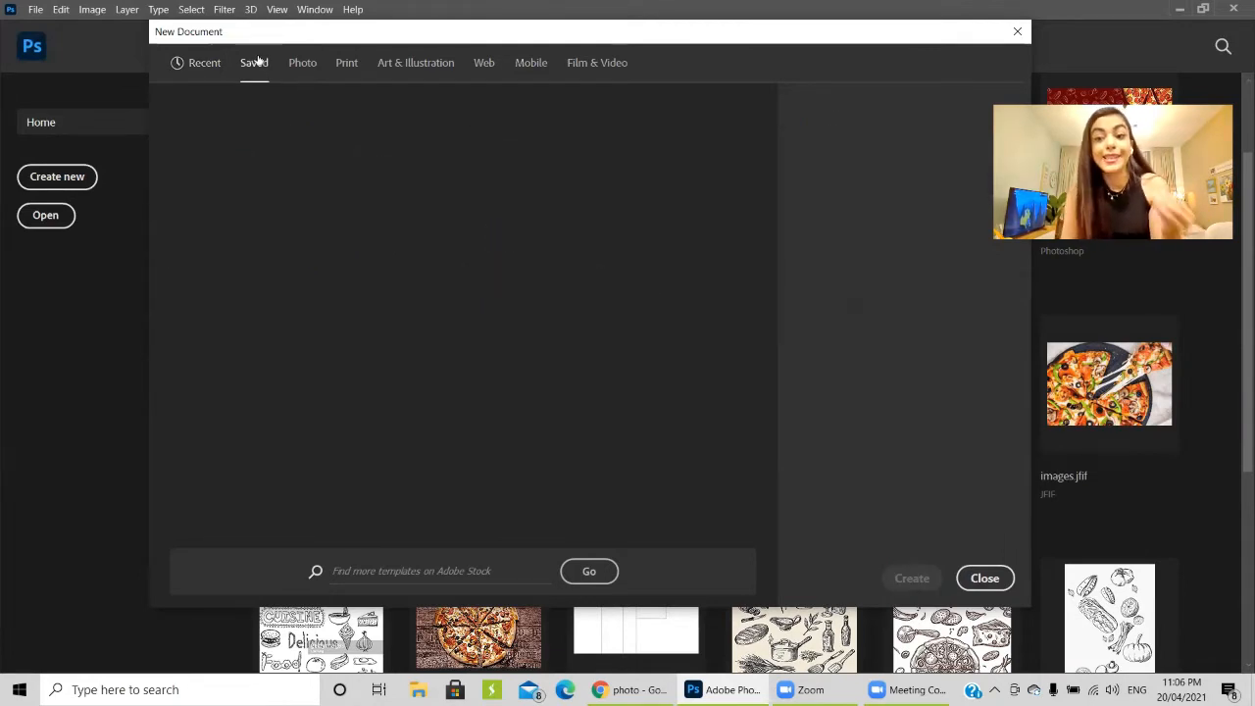
left_click(207, 62)
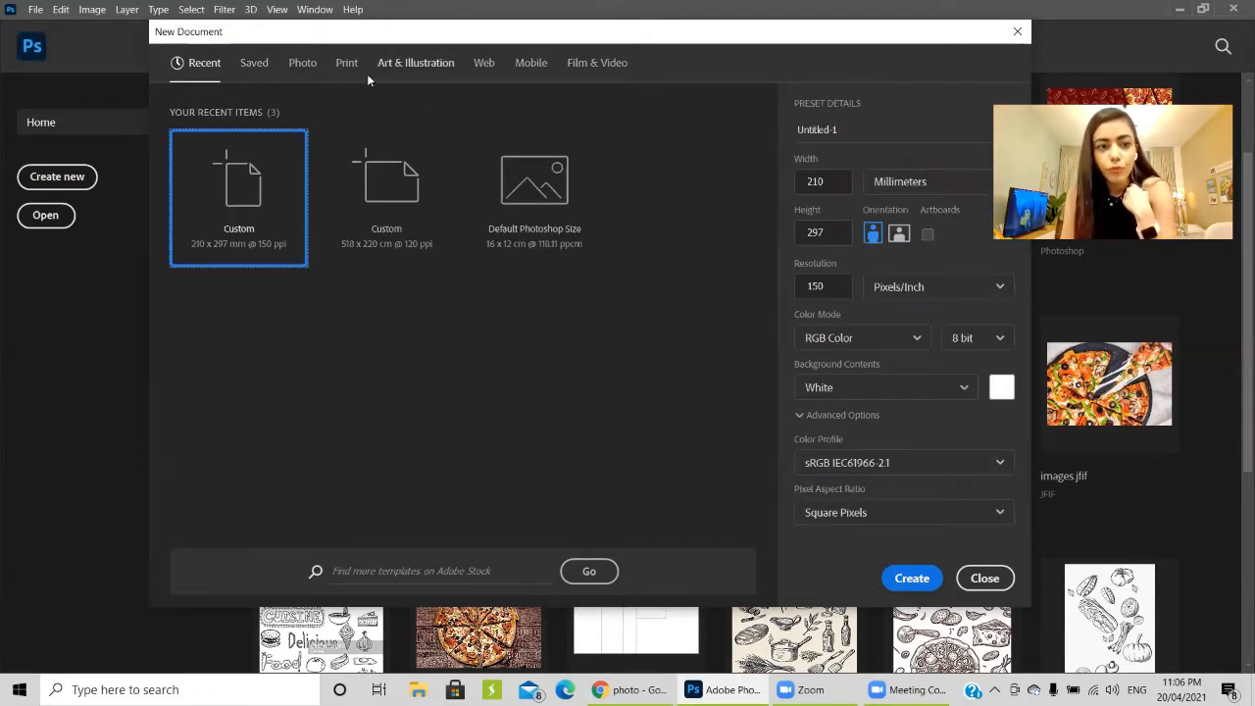
left_click(312, 64)
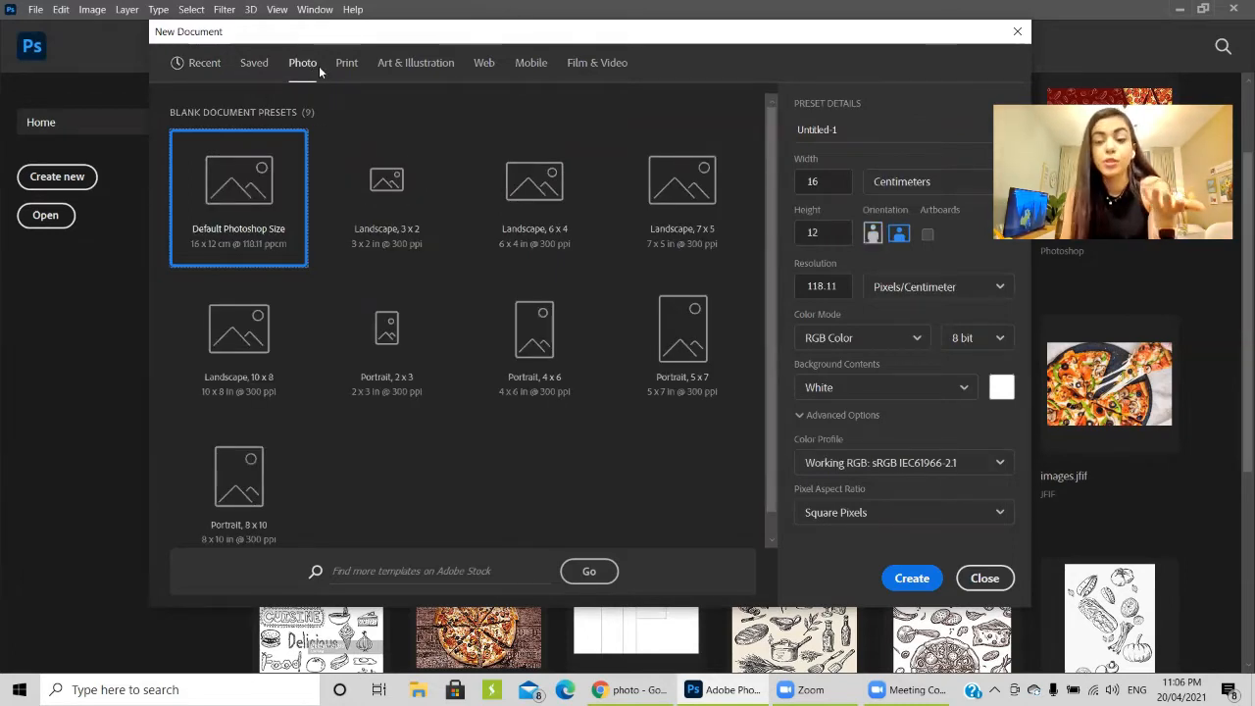
left_click(346, 63)
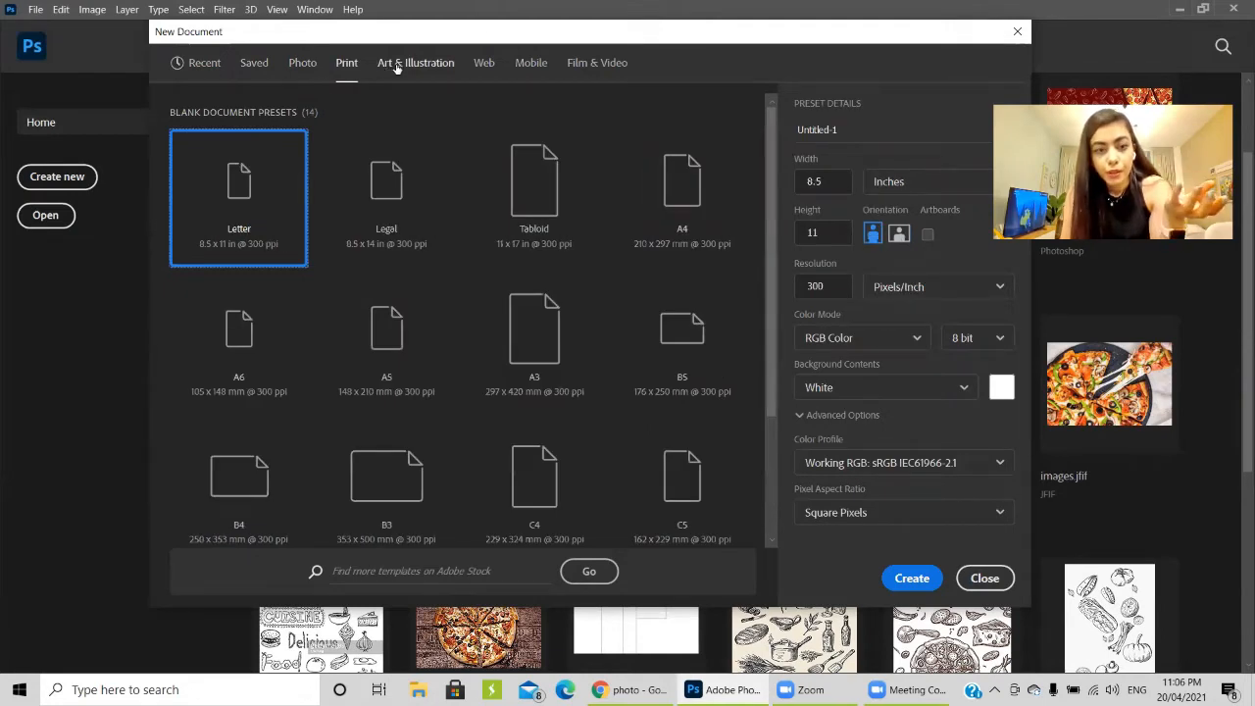
left_click(396, 64)
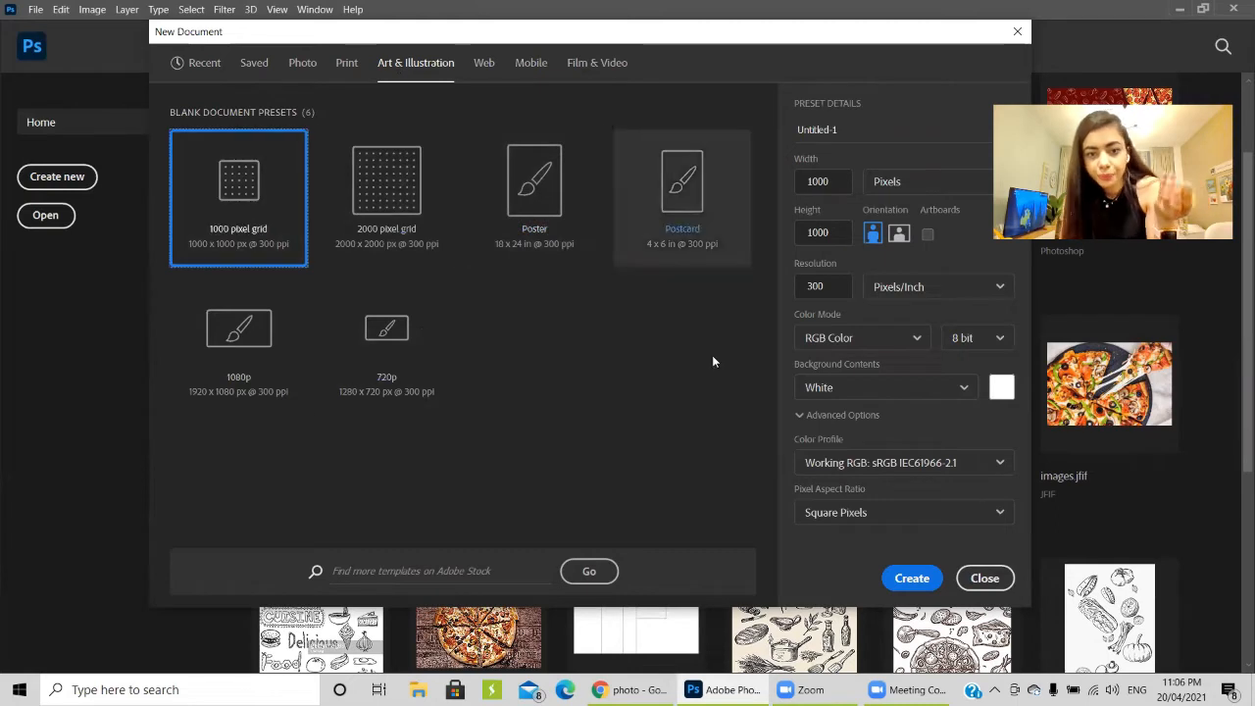
left_click(486, 64)
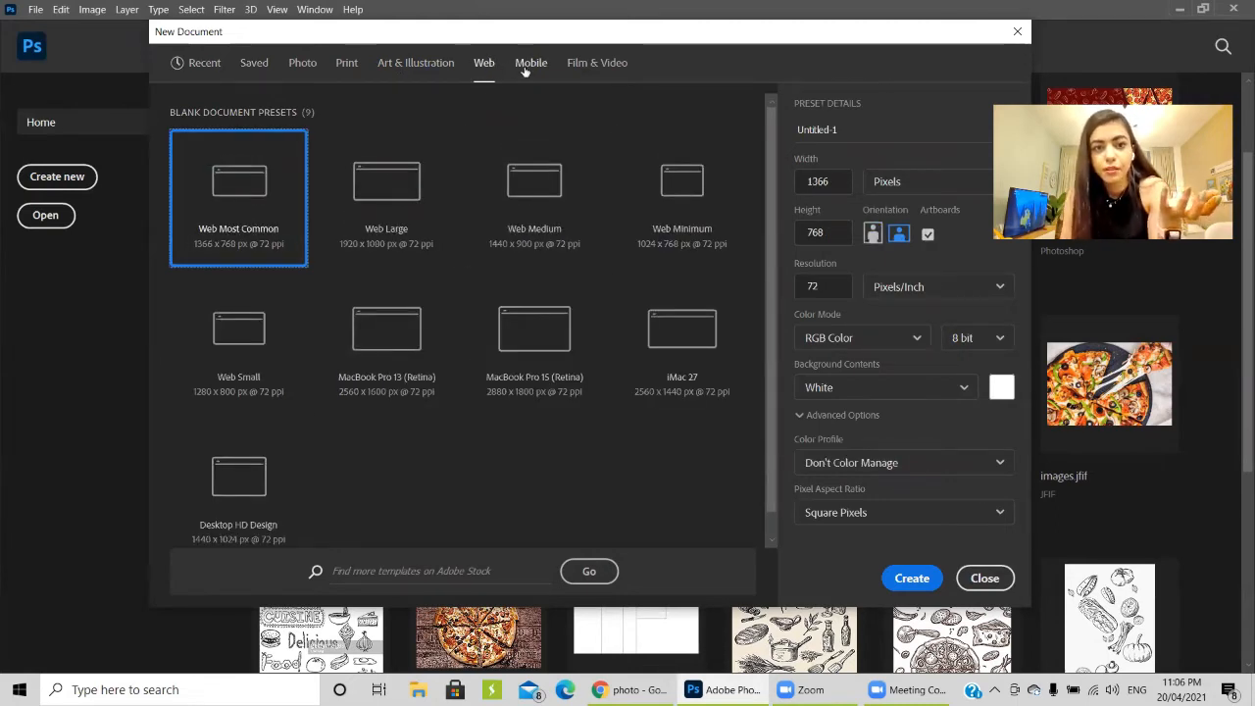
left_click(527, 66)
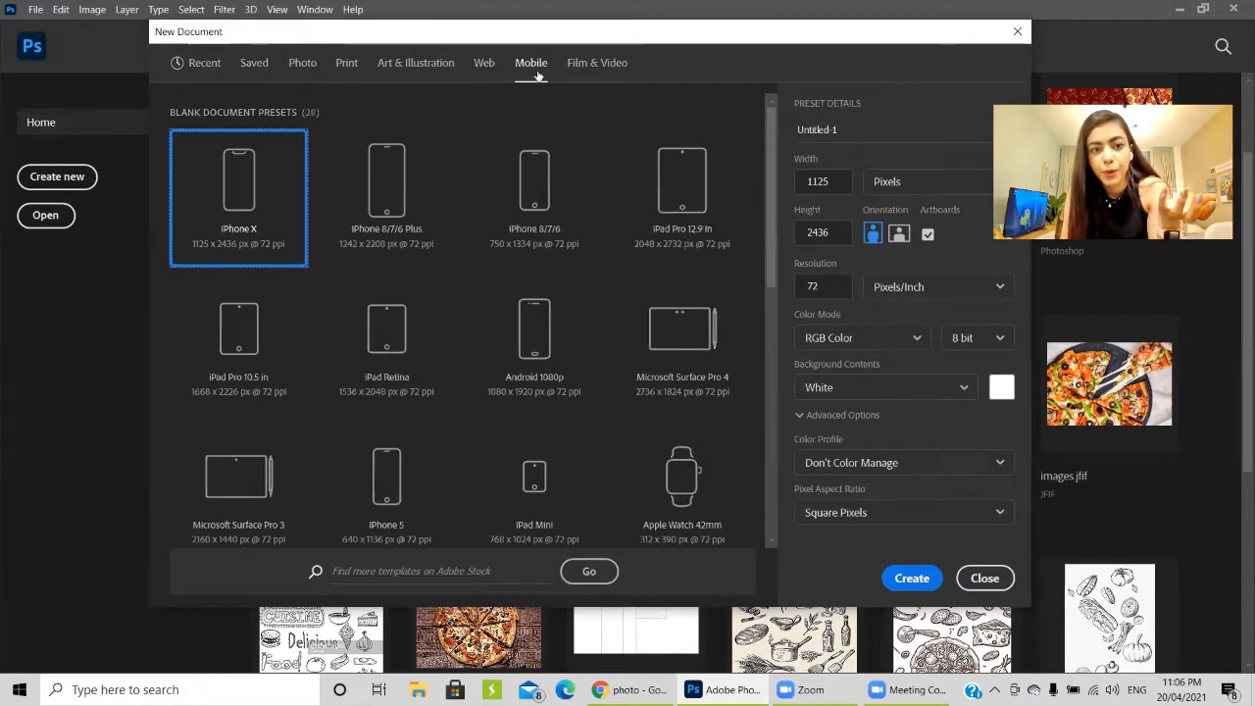
left_click(598, 71)
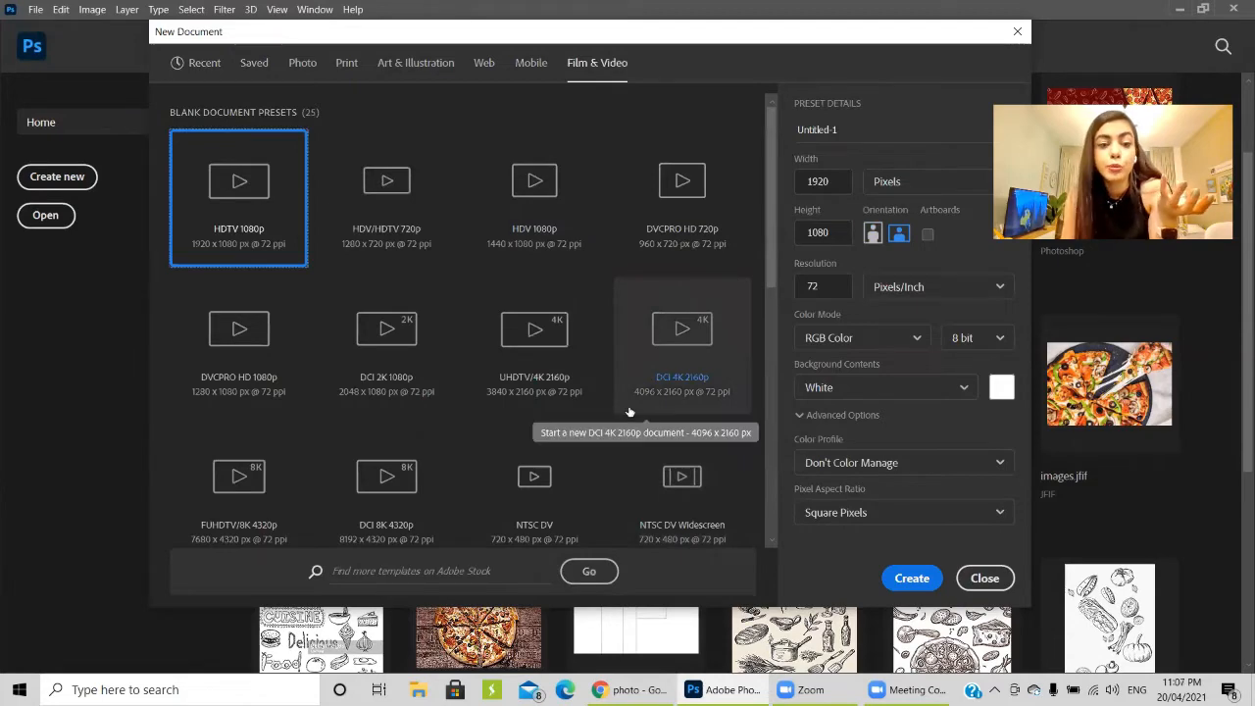
scroll(444, 405, "down", 3)
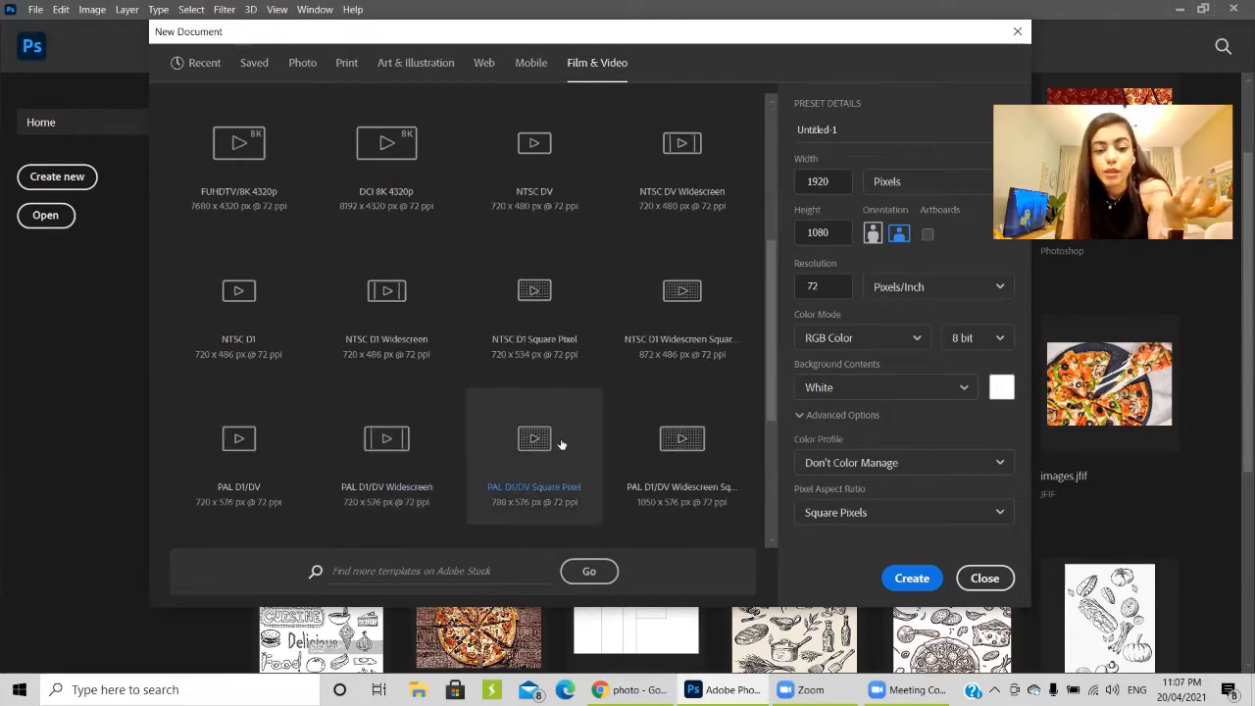
scroll(559, 431, "up", 3)
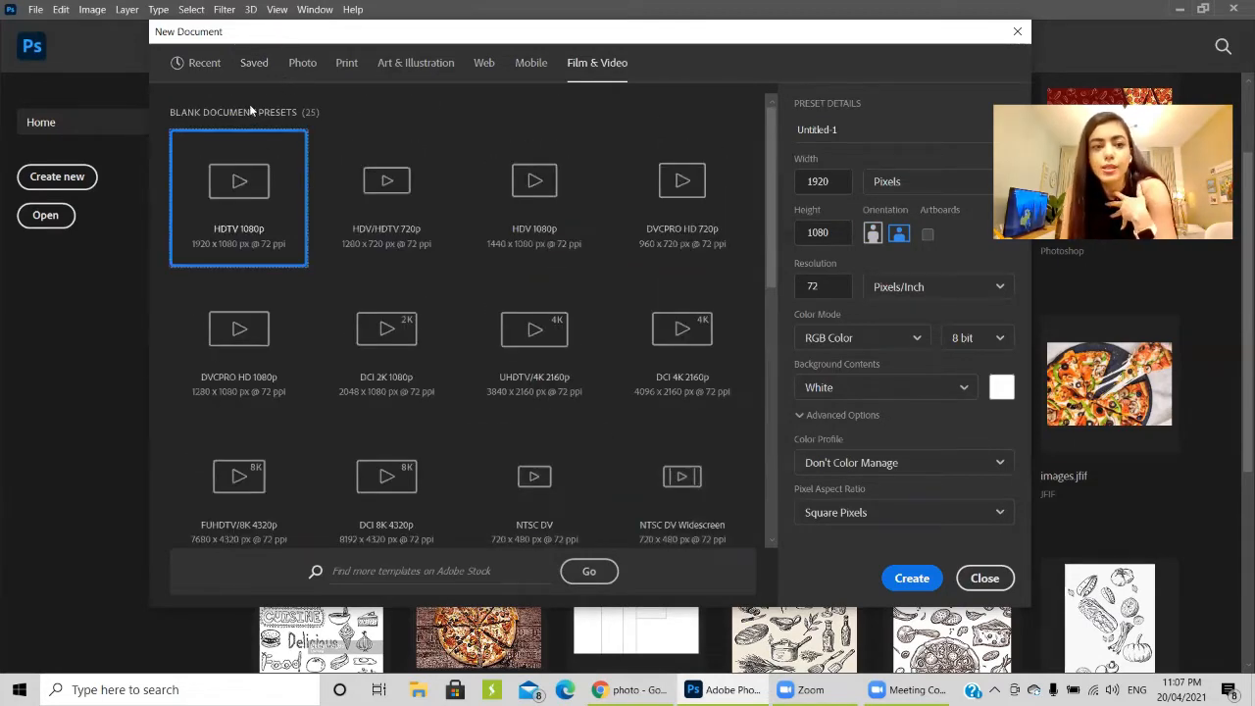
Create a portrait document from the A4 print preset at 150 pixels/inch with white background contents
left_click(348, 65)
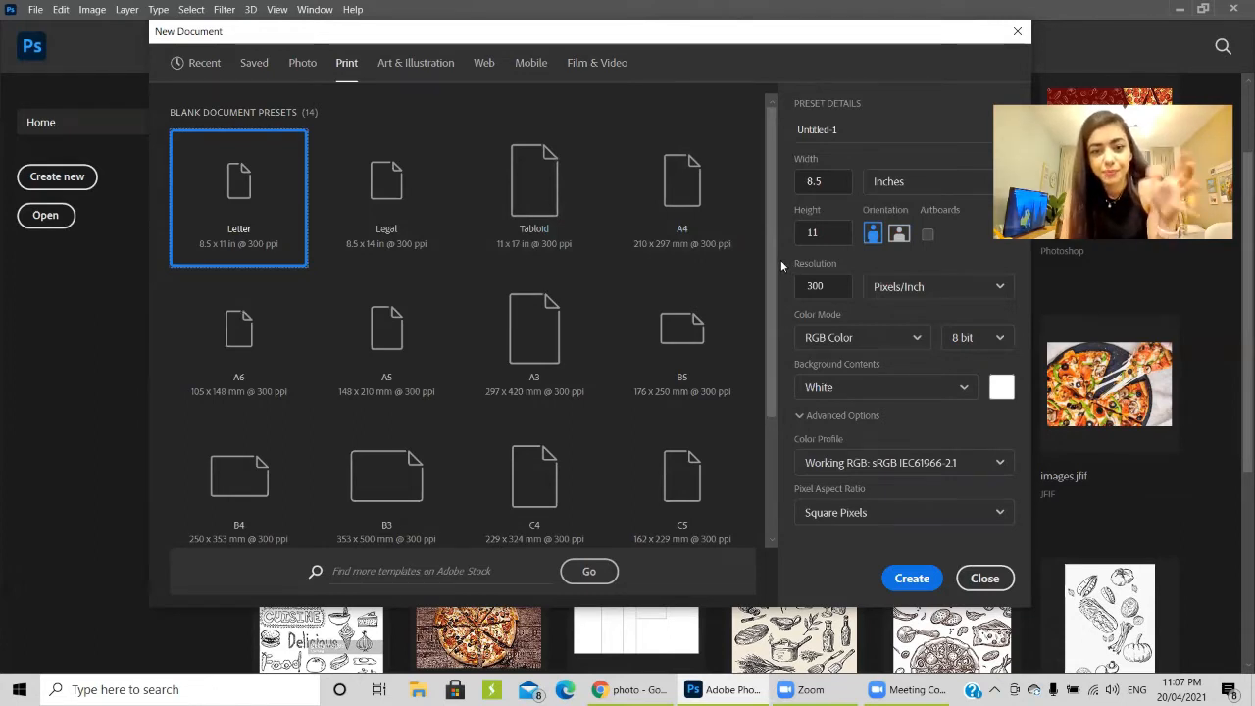
left_click(670, 242)
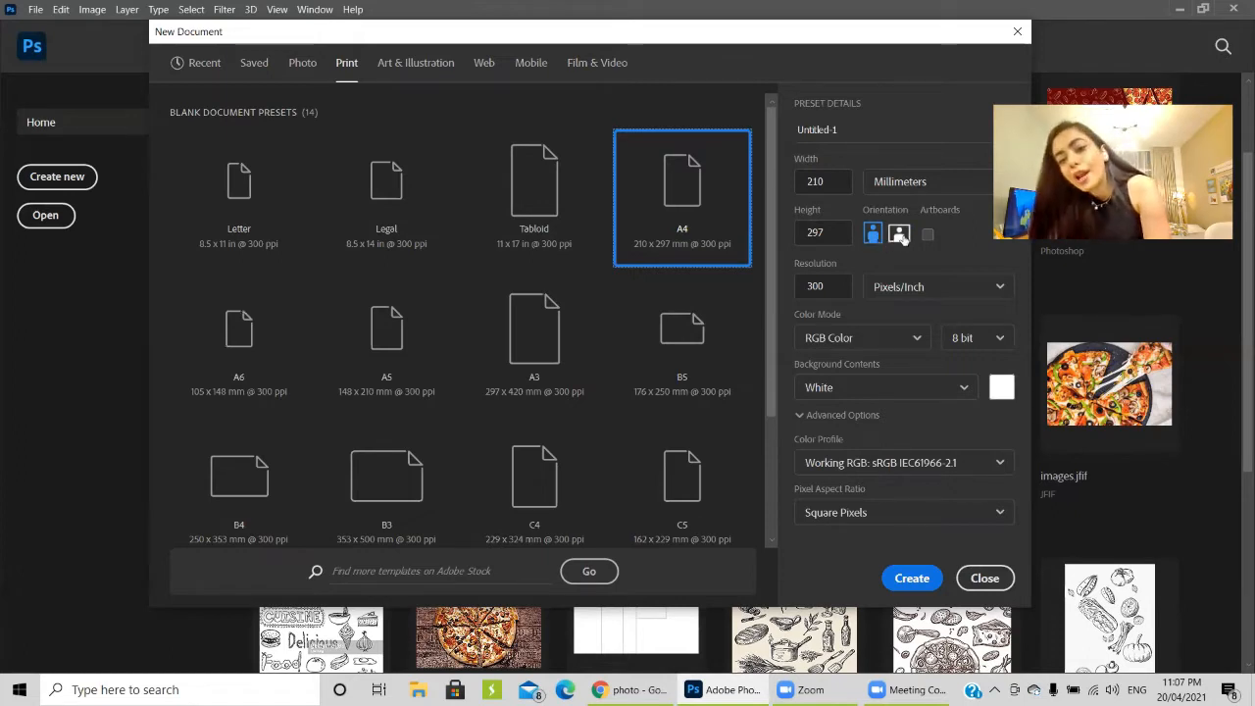
left_click(839, 296)
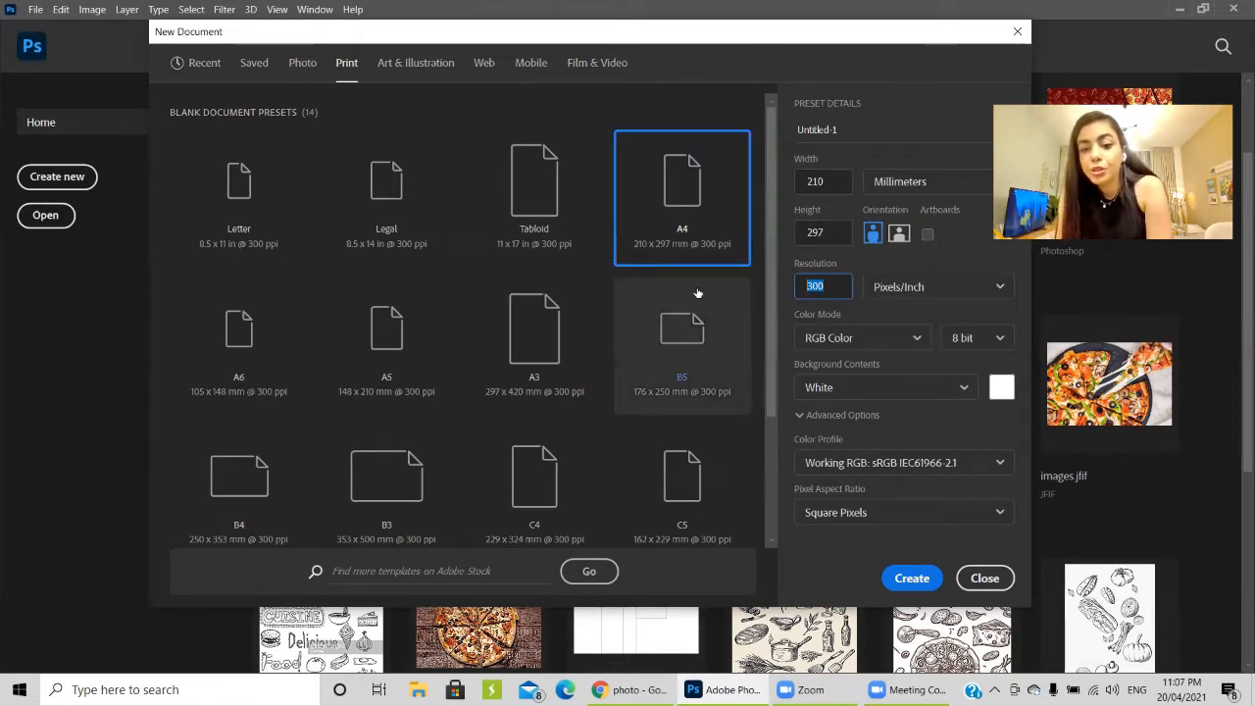
type("150")
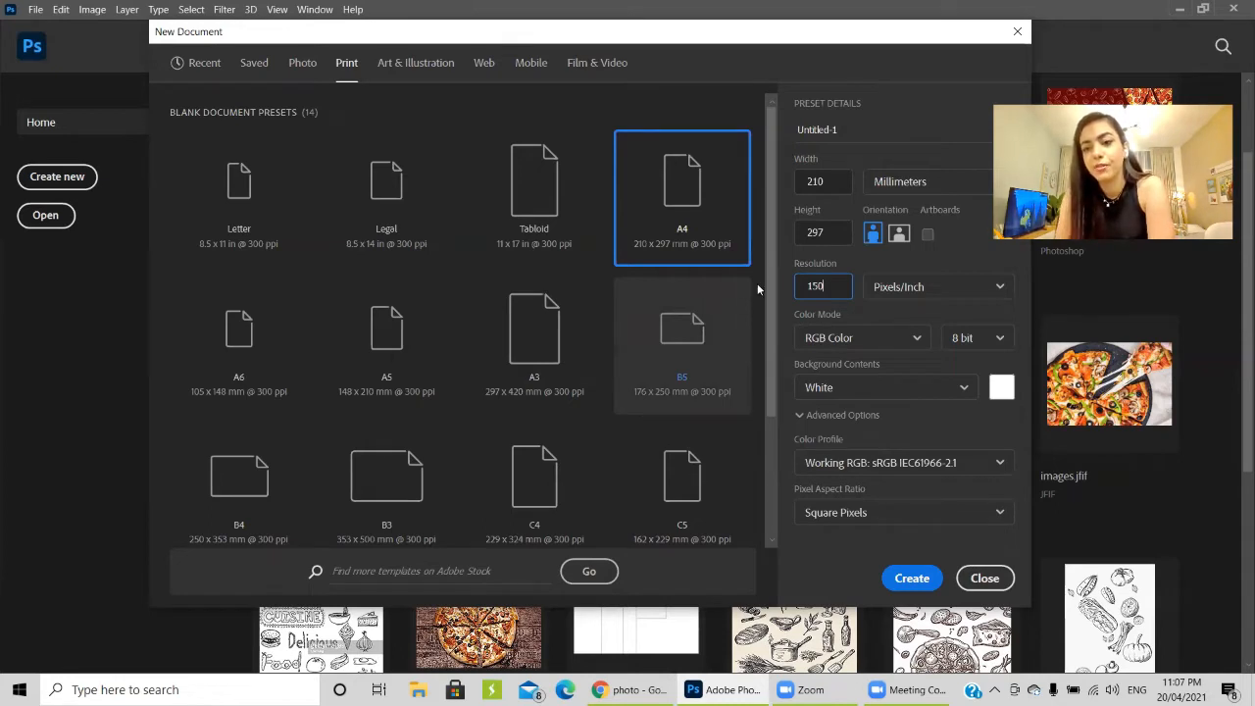
left_click(905, 391)
left_click(908, 384)
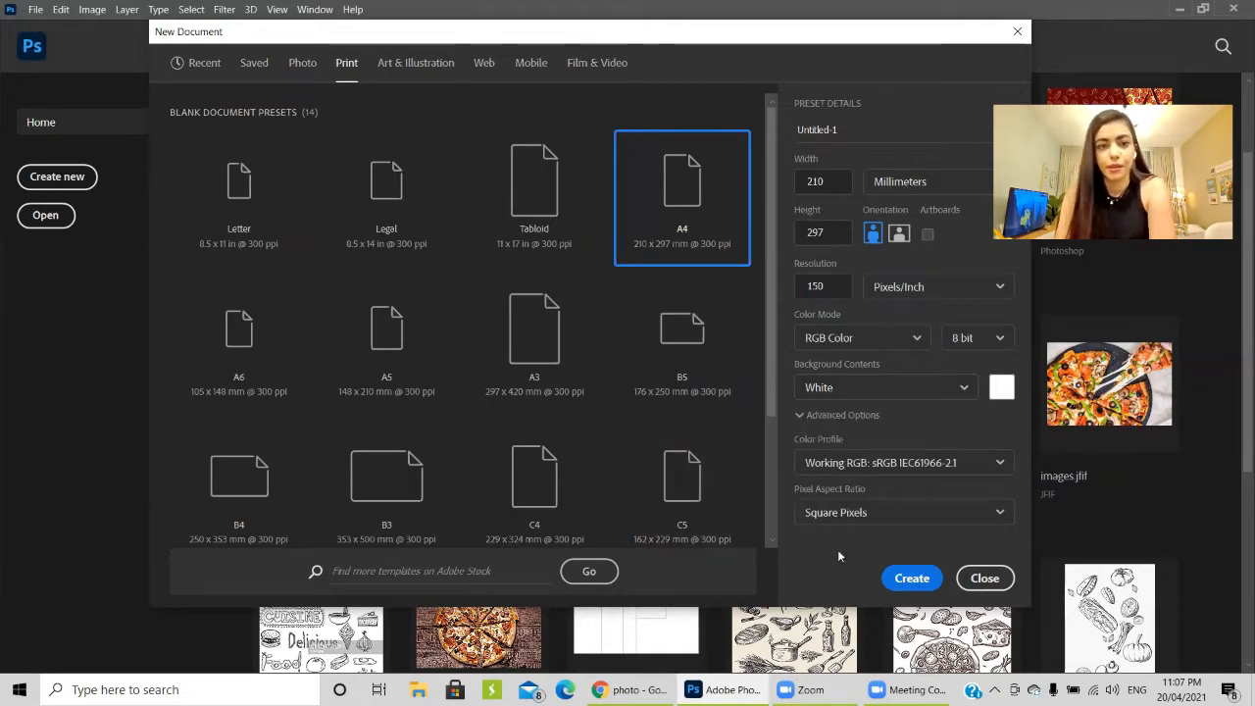
left_click(914, 578)
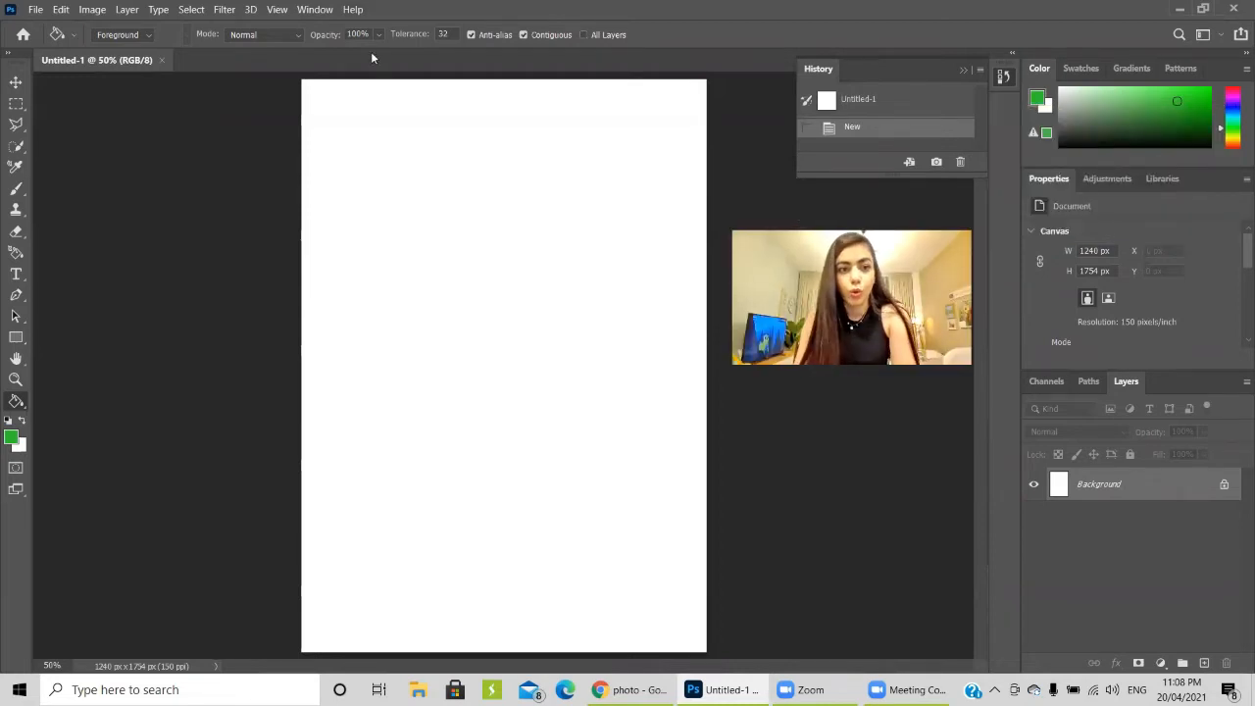
Reset the Essentials workspace to its default panel layout
left_click(311, 11)
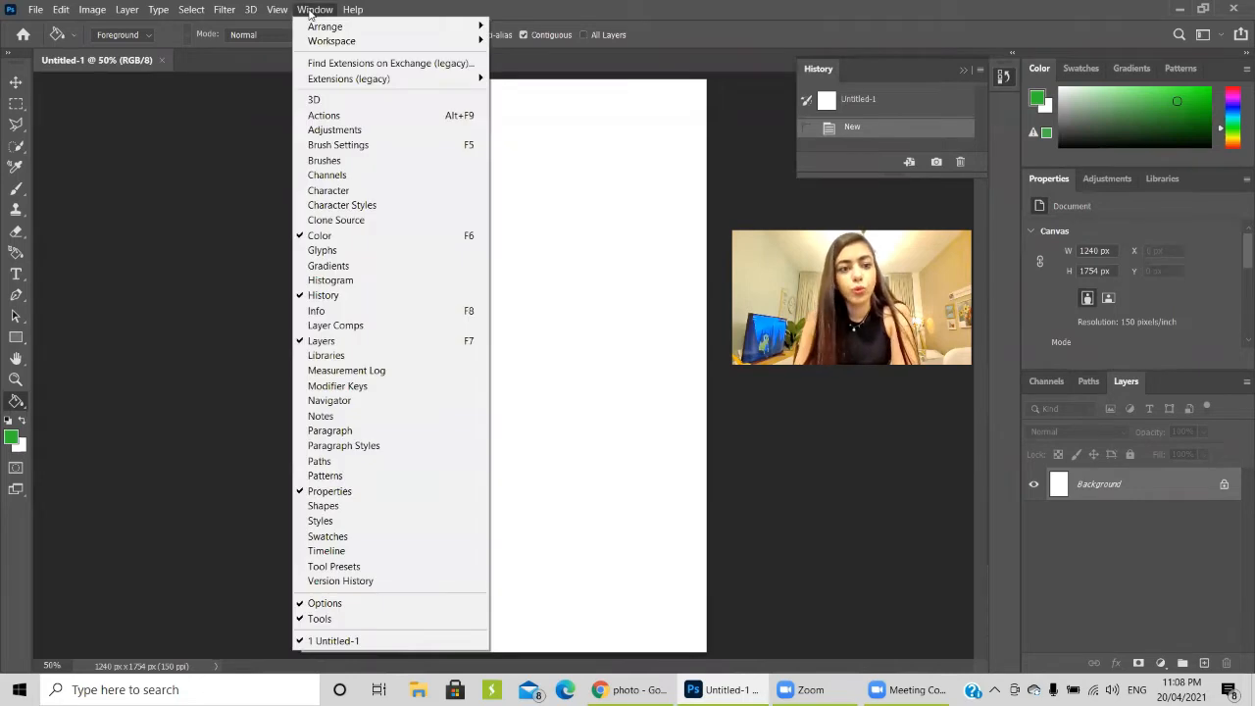
mouse_move(307, 46)
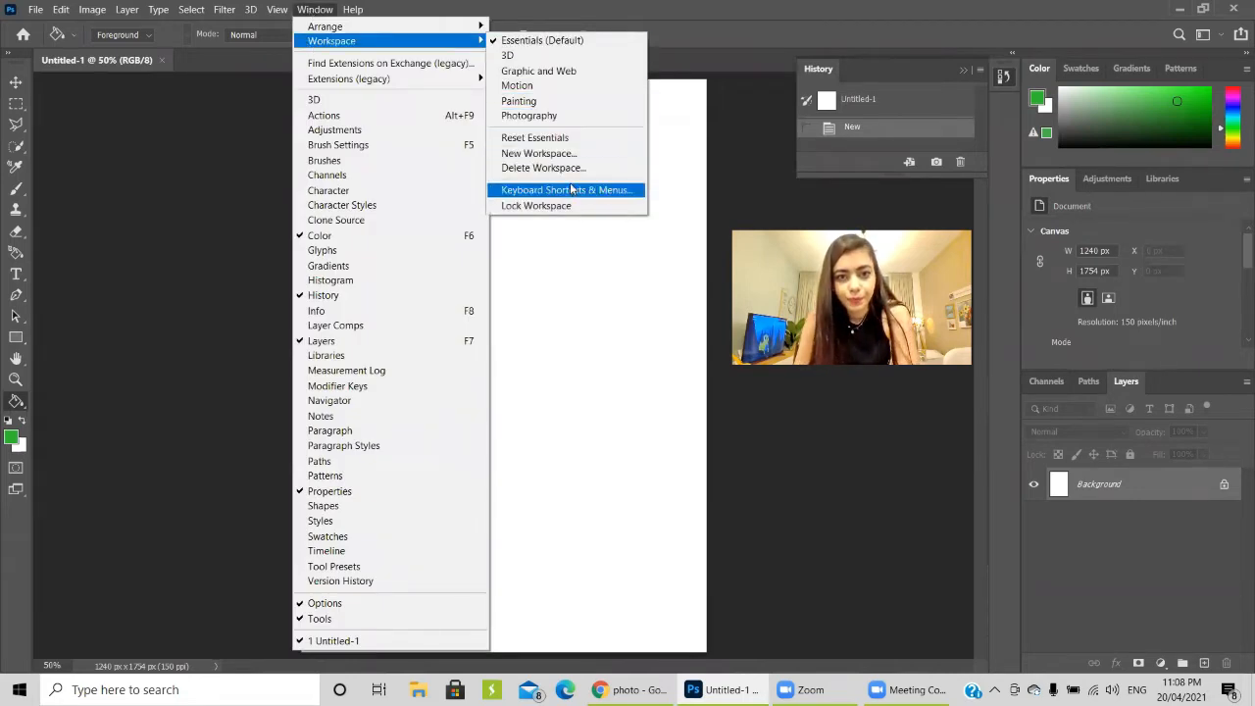
left_click(561, 138)
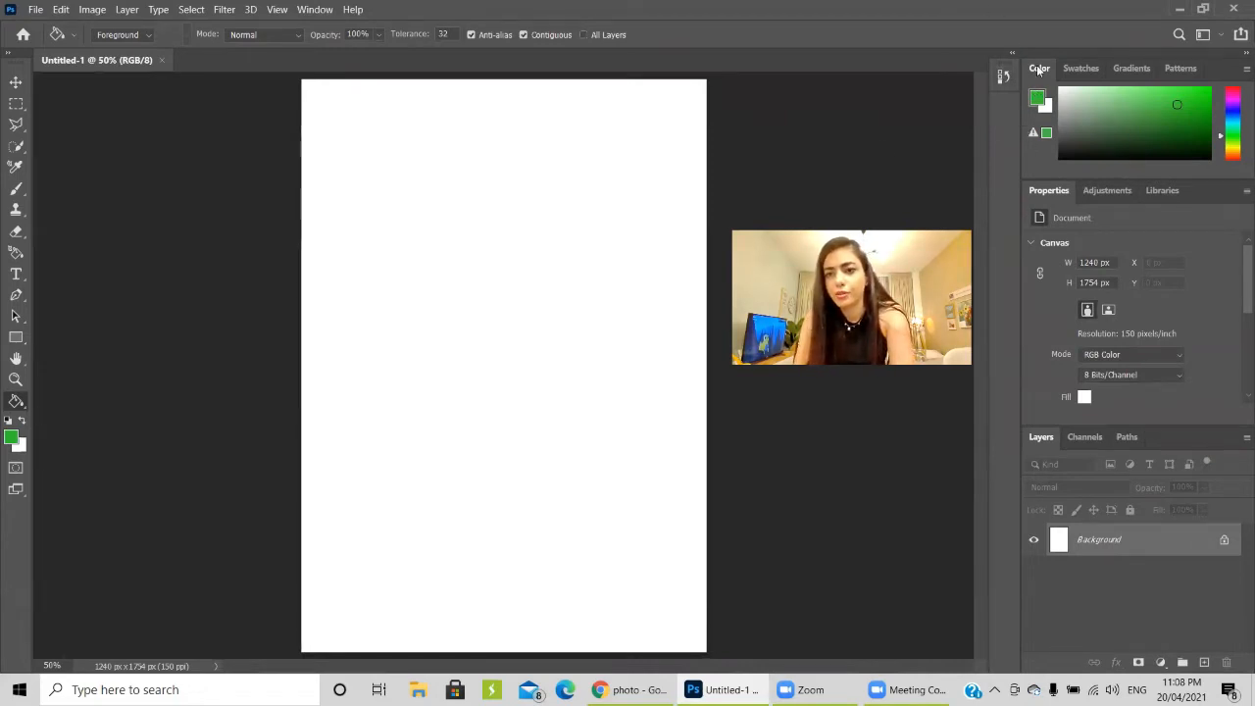
Try moving the Color panel after Patterns and resizing the panel groups, and restore the default Essentials layout
left_click_drag(1039, 69, 1162, 76)
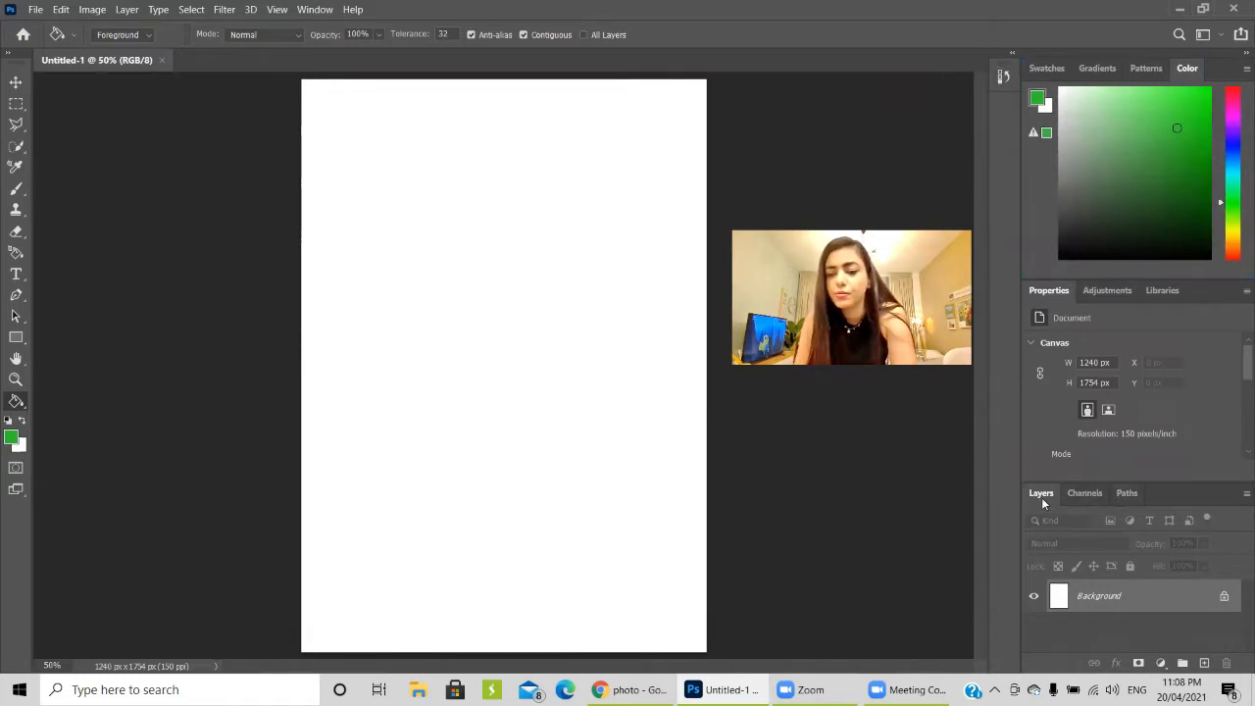
left_click_drag(1043, 480, 1054, 448)
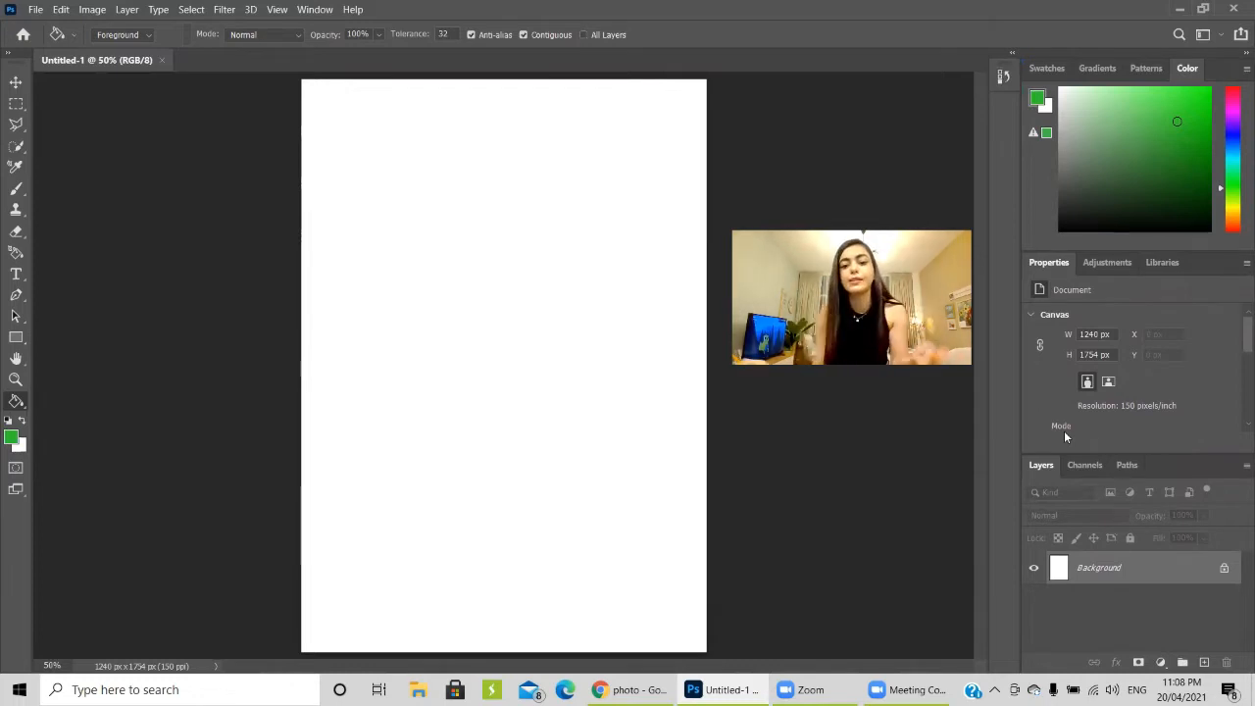
left_click(297, 11)
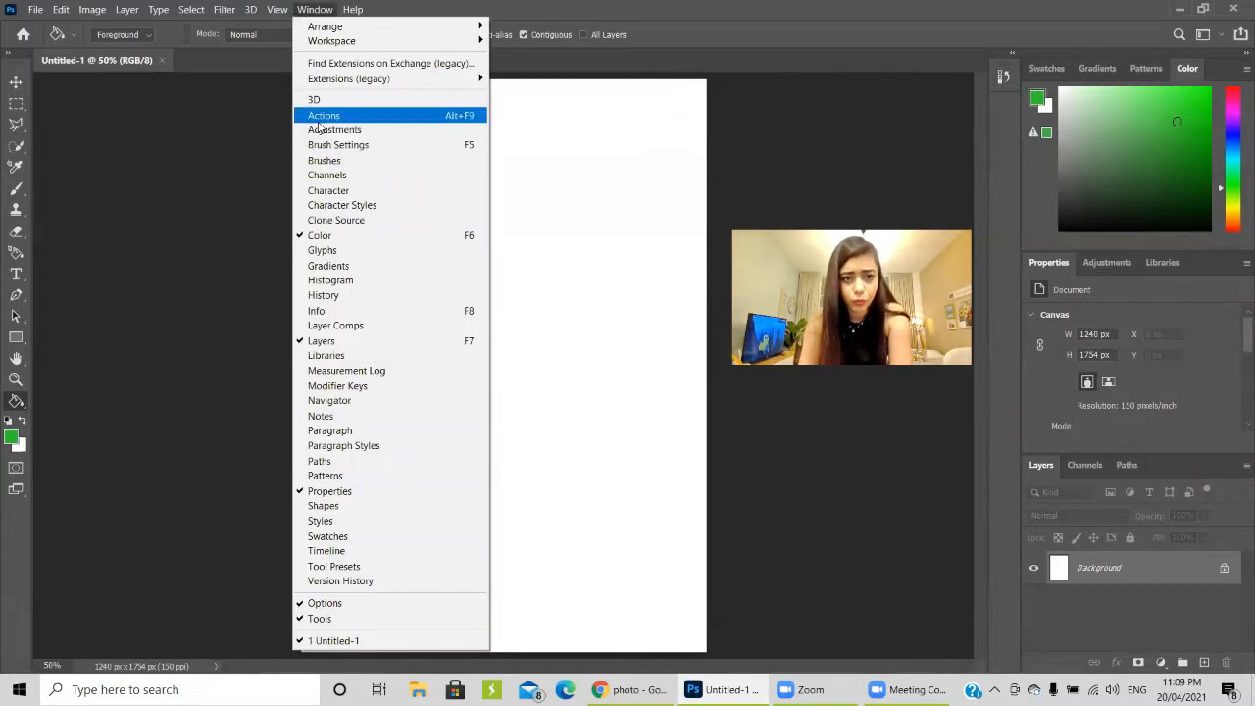
mouse_move(331, 42)
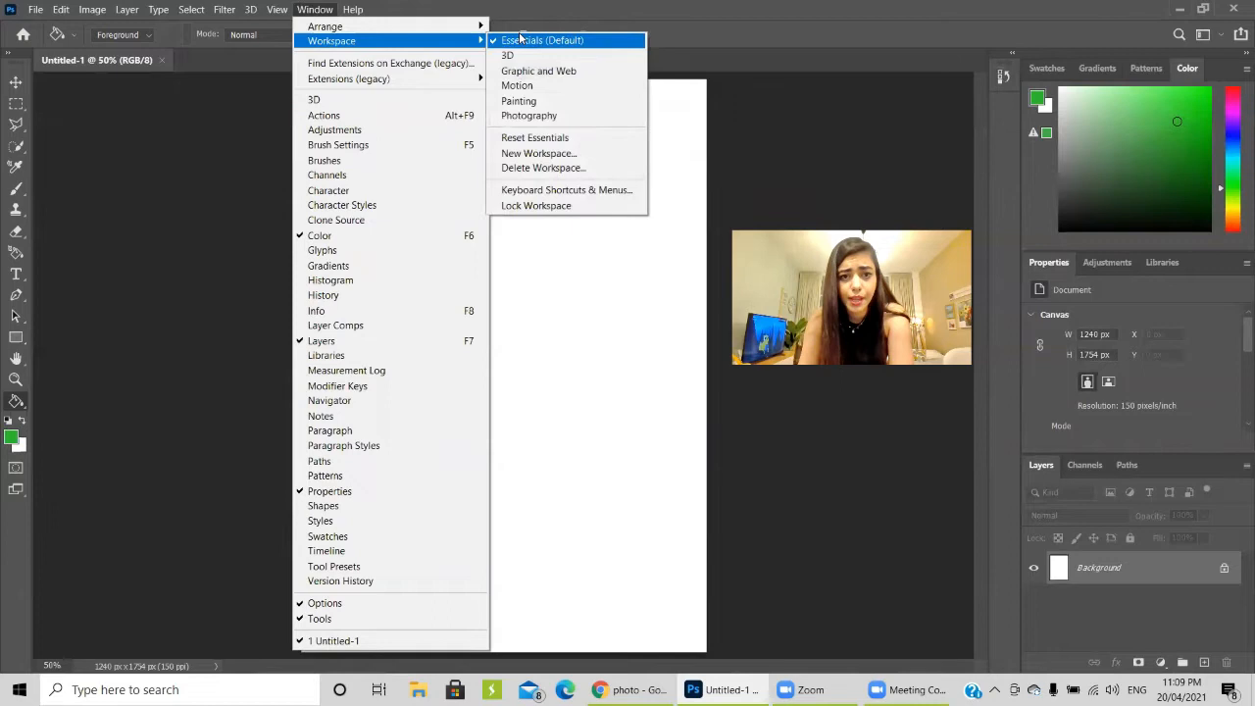
left_click(560, 137)
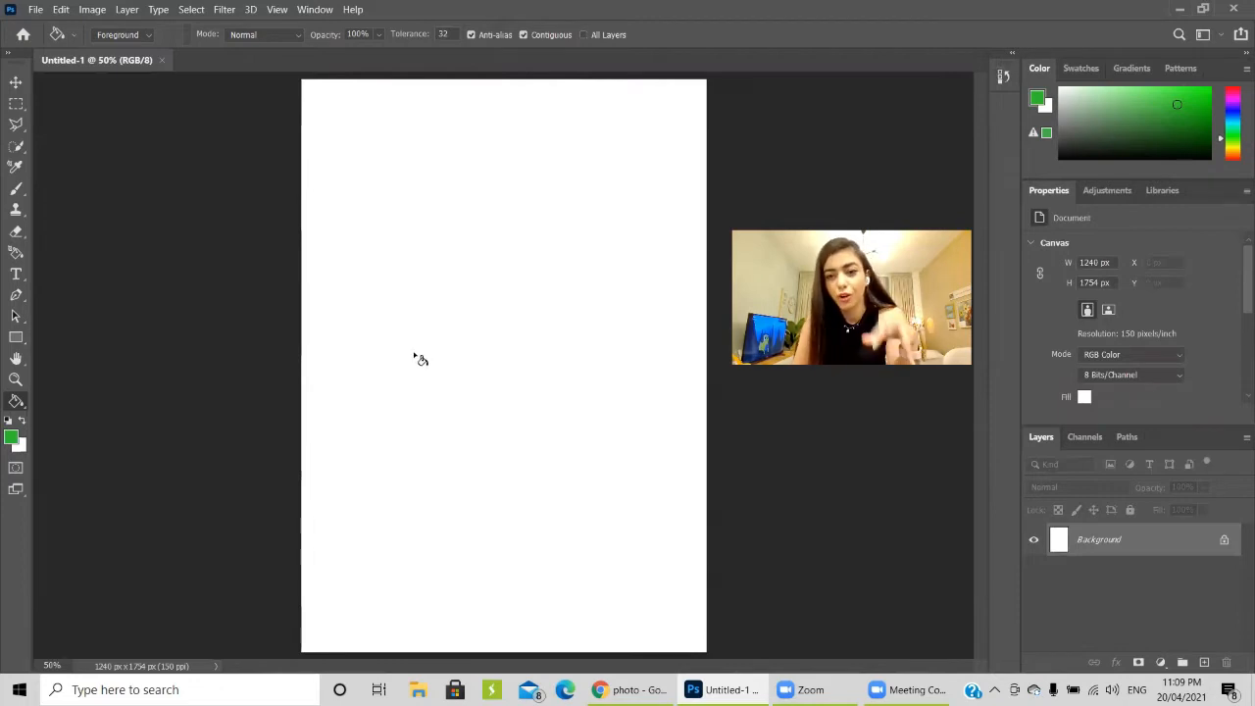
Open the image pexels-photo-3680219.jpeg from the Desktop folder
left_click(36, 10)
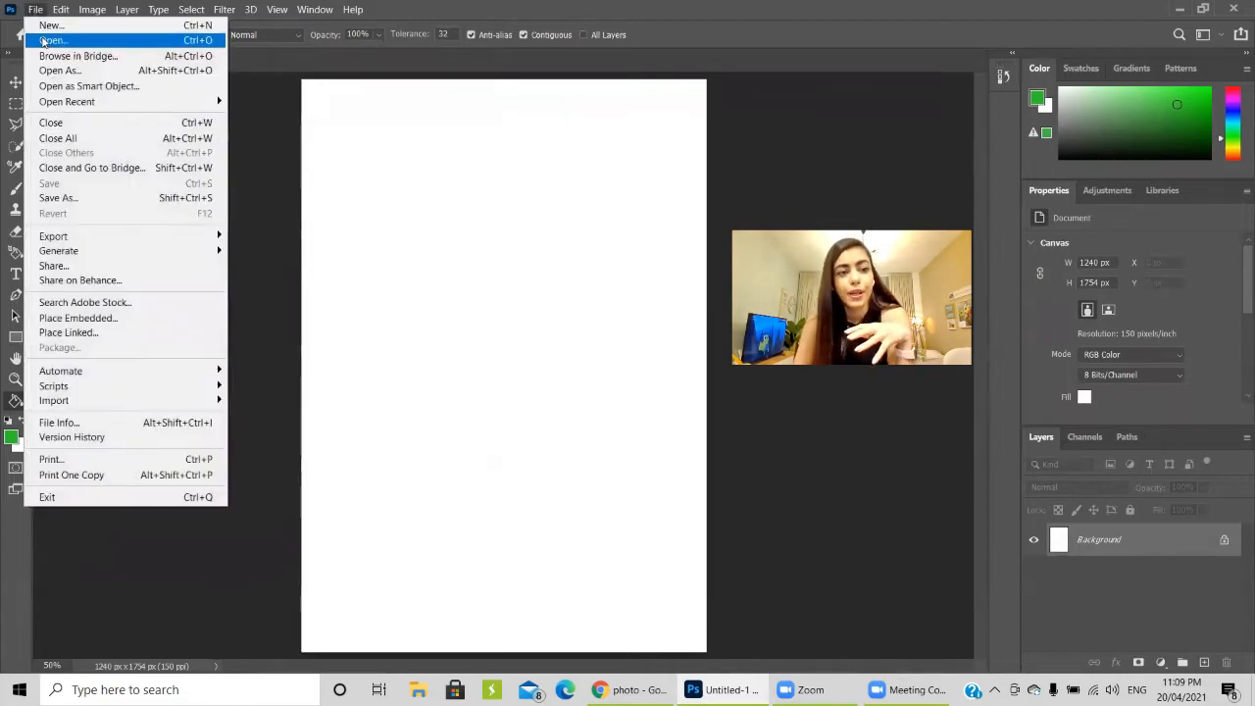
left_click(44, 42)
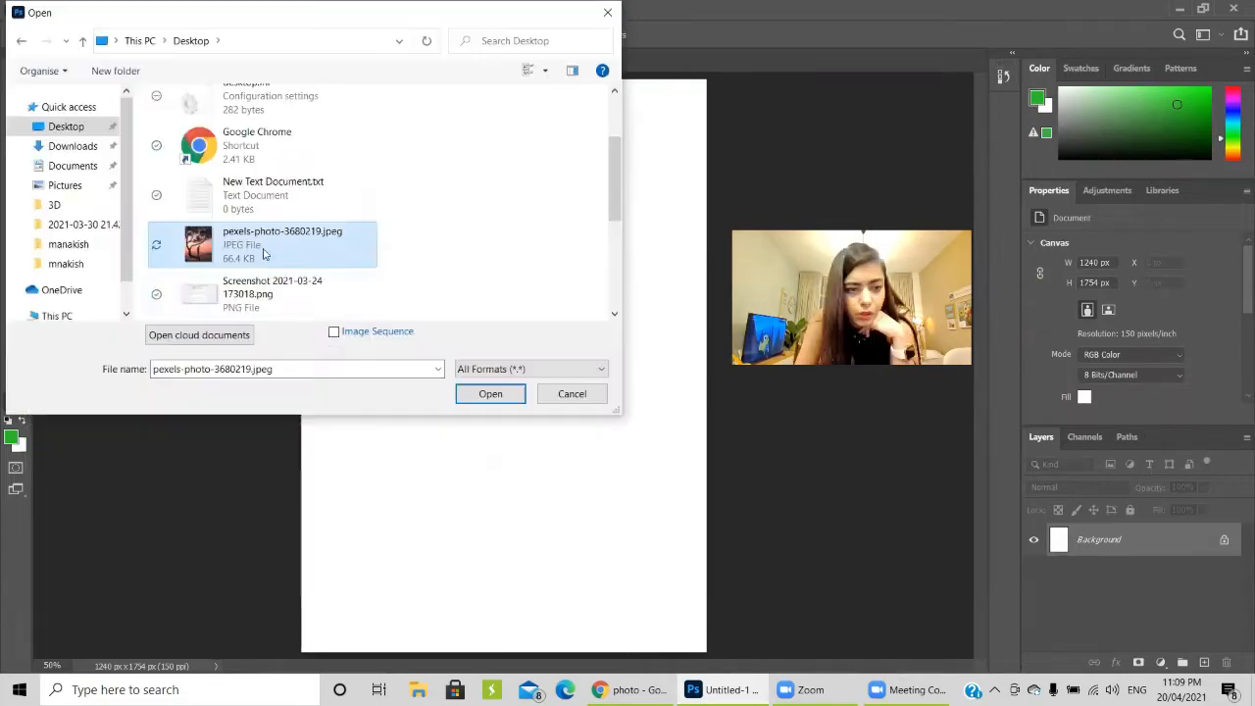
left_click(490, 394)
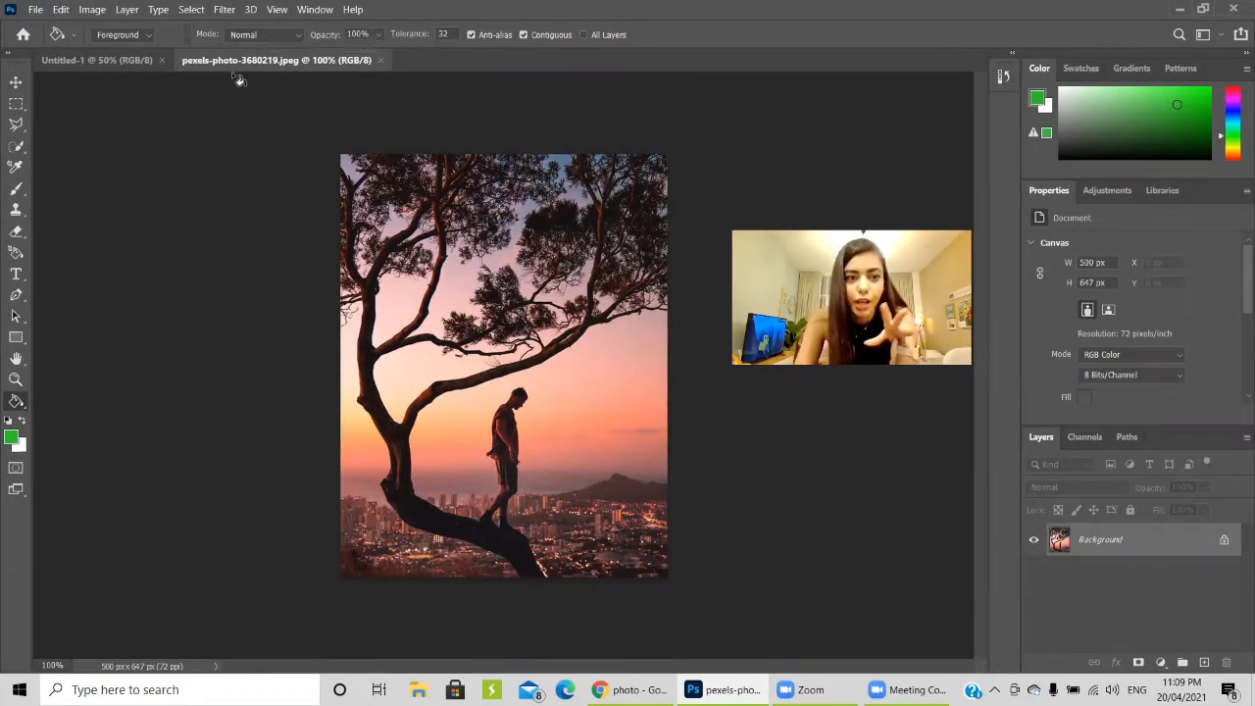
Move the sunset tree photo into the Untitled-1 document and position it at about X 370 px, Y 366 px
left_click(15, 83)
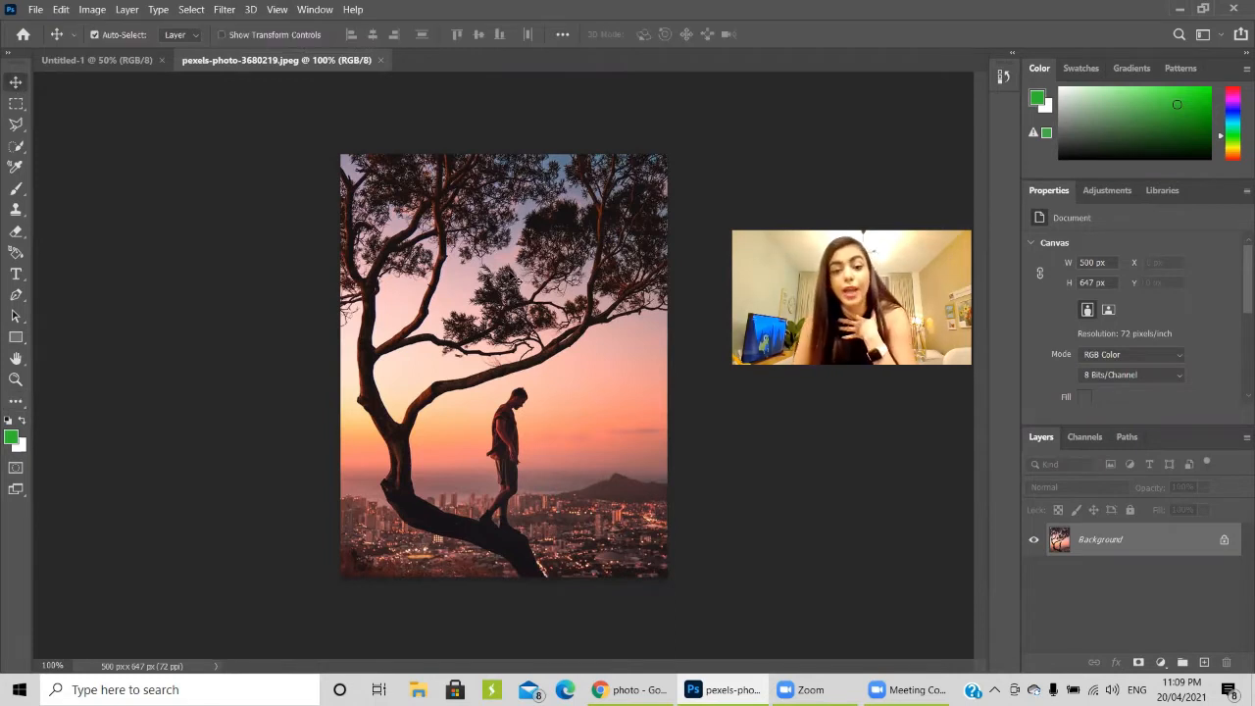
left_click_drag(510, 267, 525, 294)
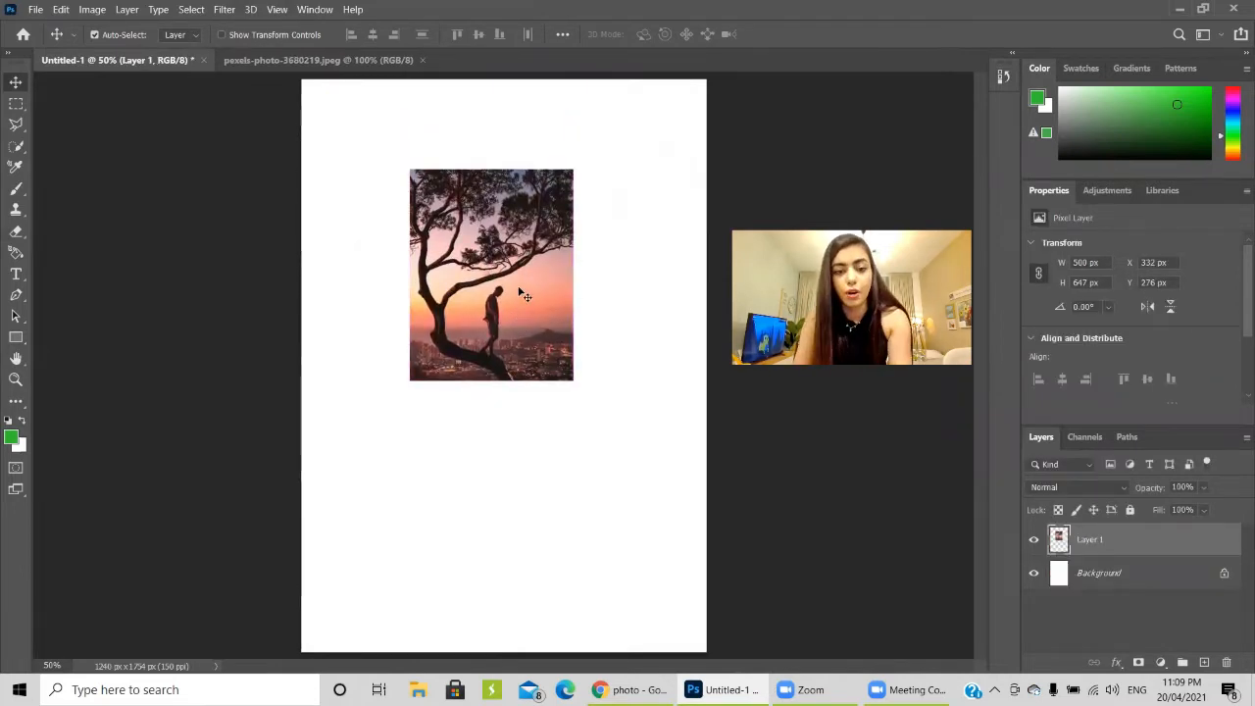
left_click_drag(535, 314, 548, 346)
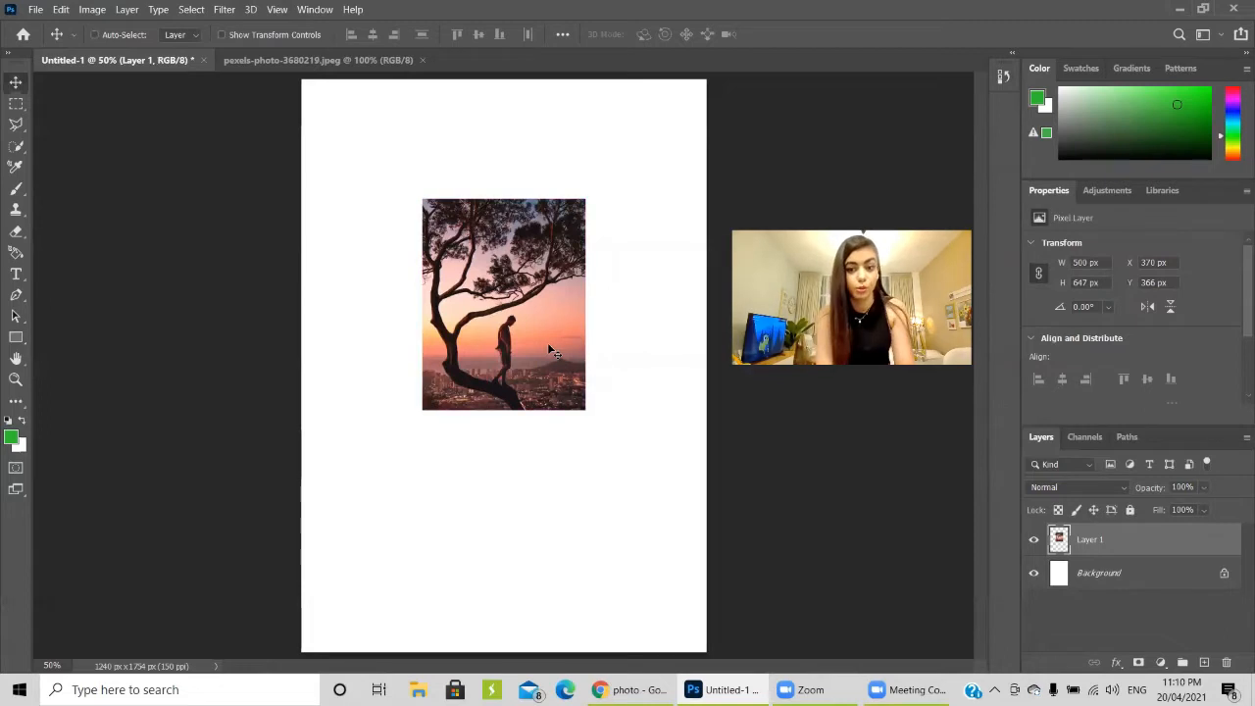
Enlarge the photo layer proportionally with Free Transform to about 214%, nearly filling the page width
key("ctrl+t")
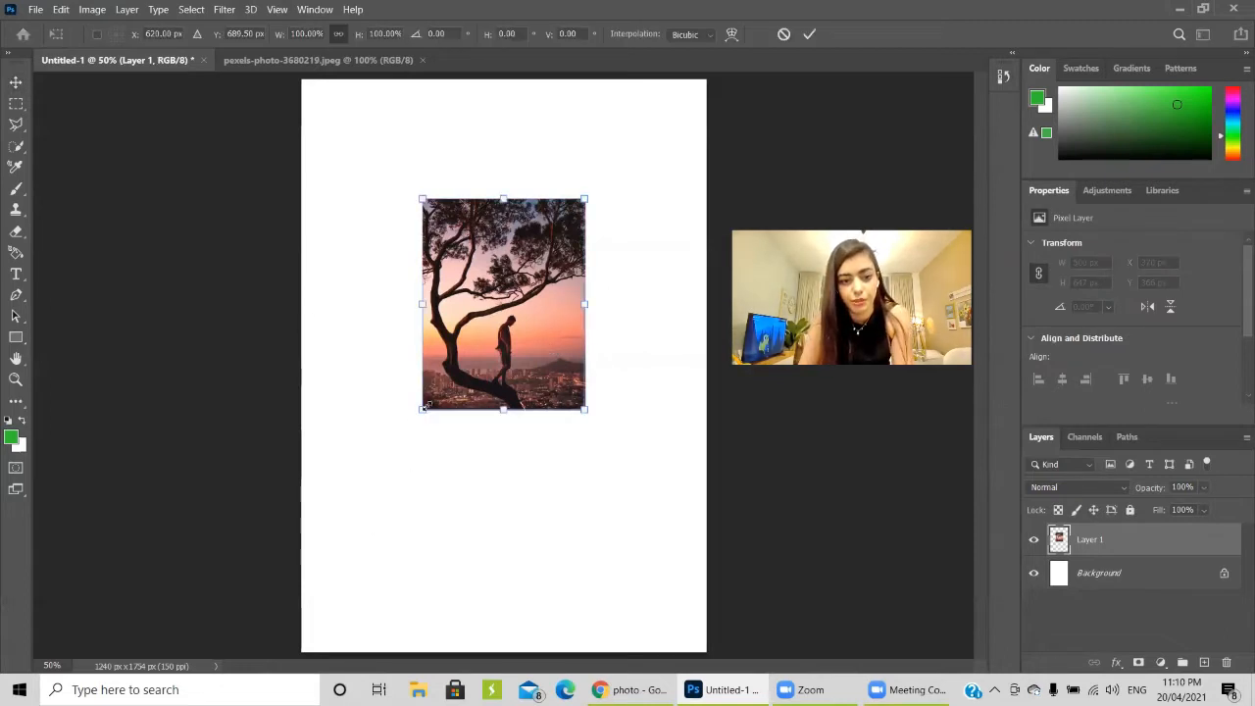
left_click_drag(422, 409, 355, 551)
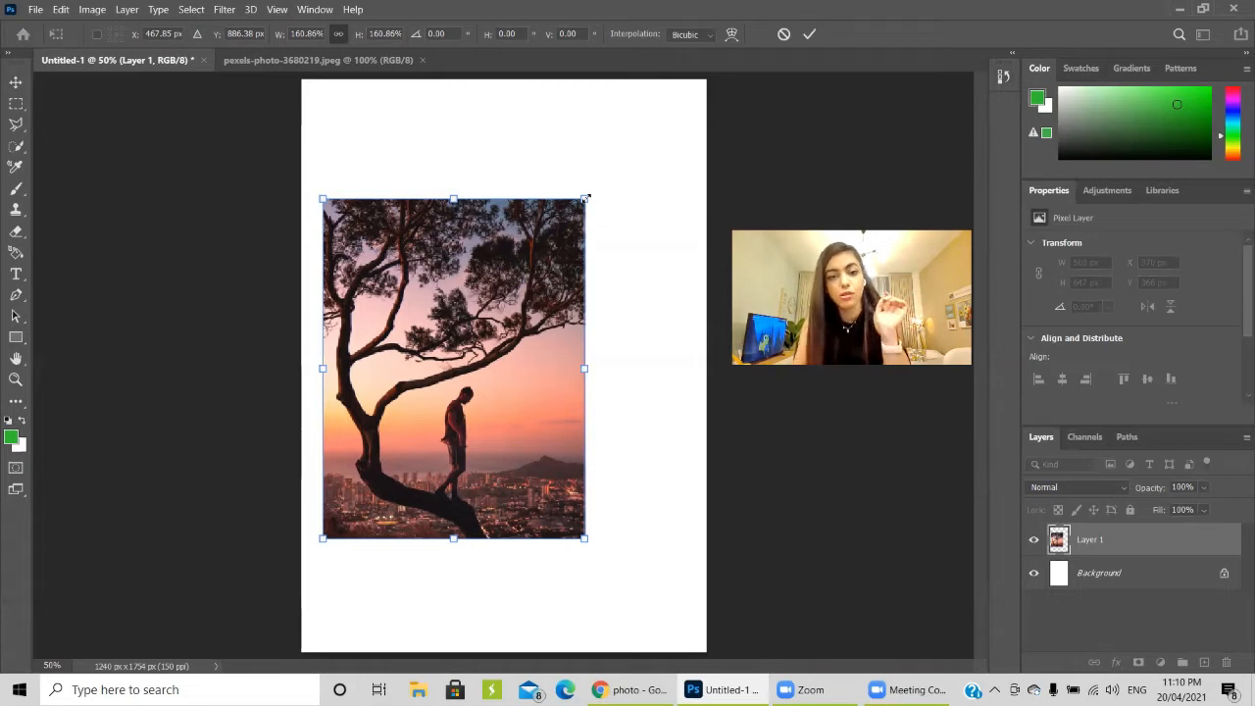
left_click_drag(585, 198, 692, 98)
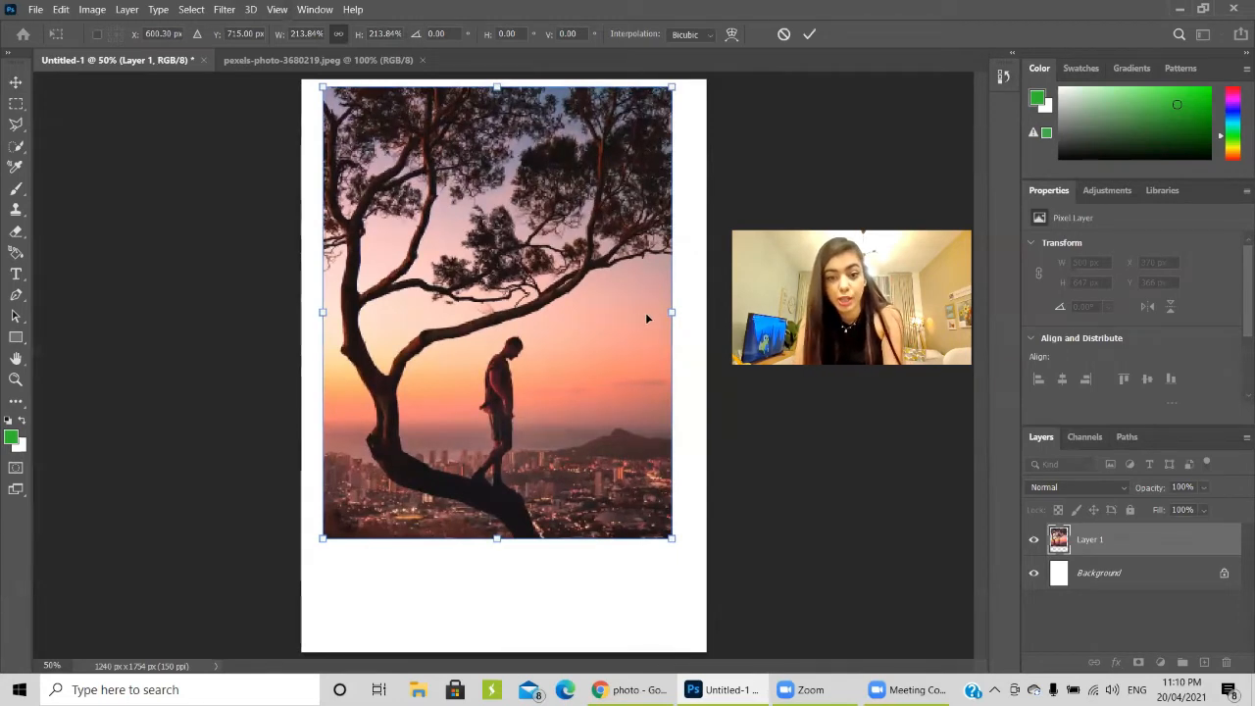
Try stretching the photo sideways and distorting its lower-right corner, undoing each change
left_click_drag(672, 311, 689, 312)
key("ctrl+z")
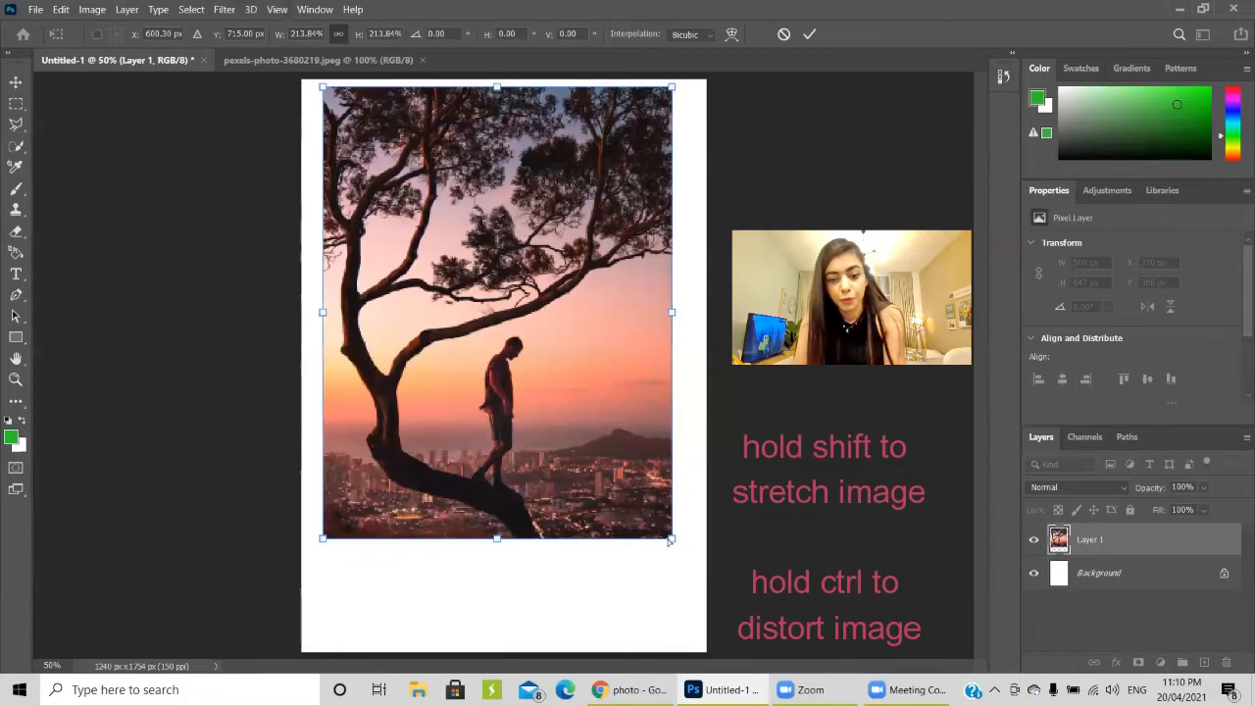
mouse_move(674, 541)
left_mouse_down()
mouse_move(644, 481)
mouse_move(667, 532)
mouse_move(656, 548)
left_mouse_up()
key("ctrl+z")
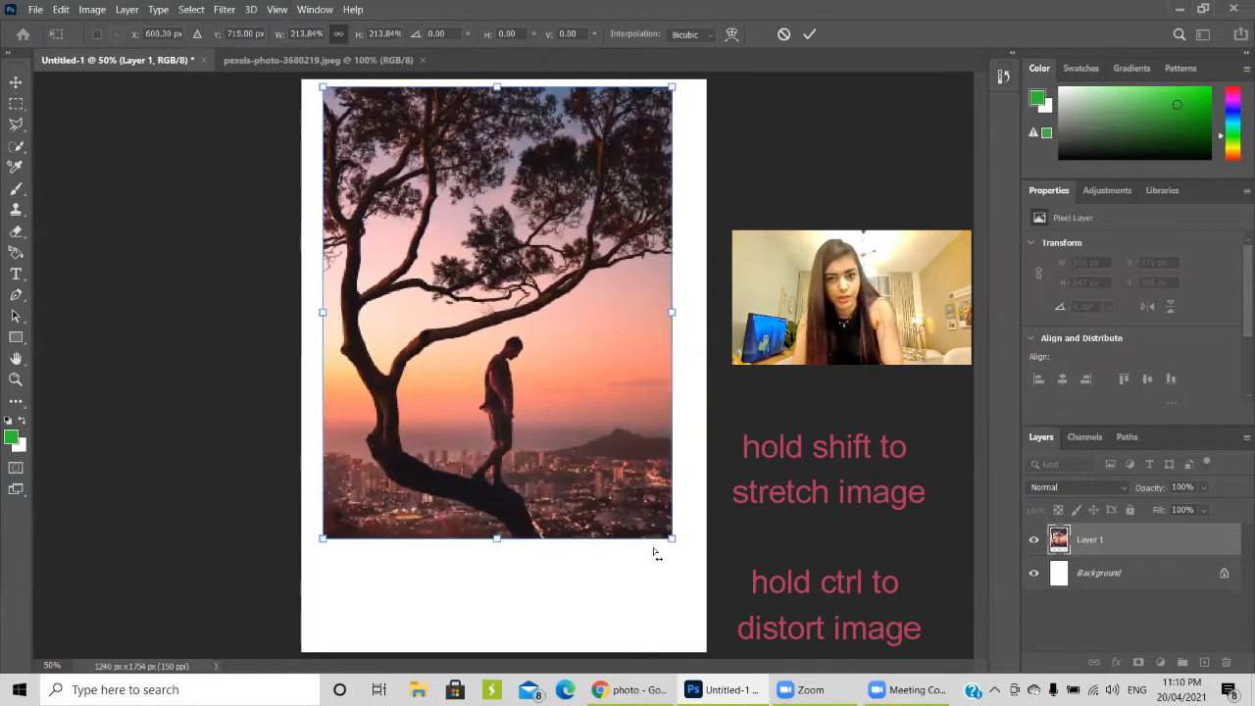
Scale the photo layer to about 210.5%, position it at about X 94 px, Y 167 px, and apply the transform
key("ctrl+z")
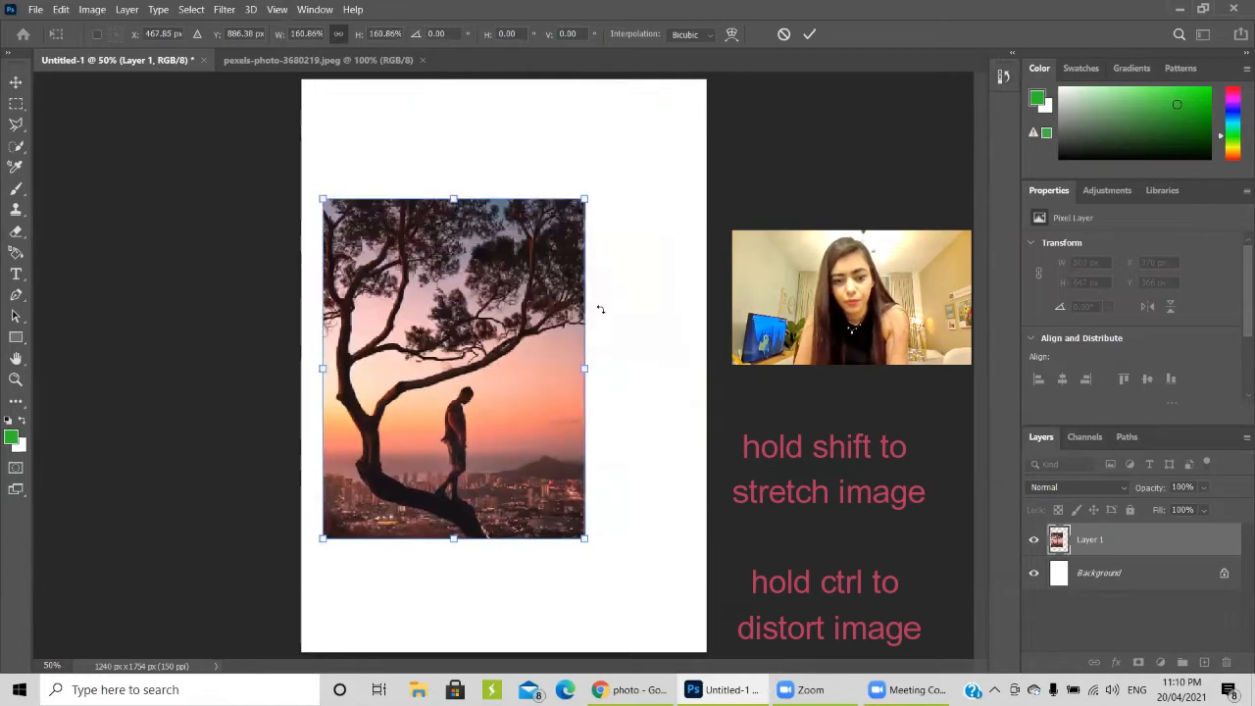
left_click_drag(584, 199, 661, 102)
left_click_drag(588, 253, 596, 288)
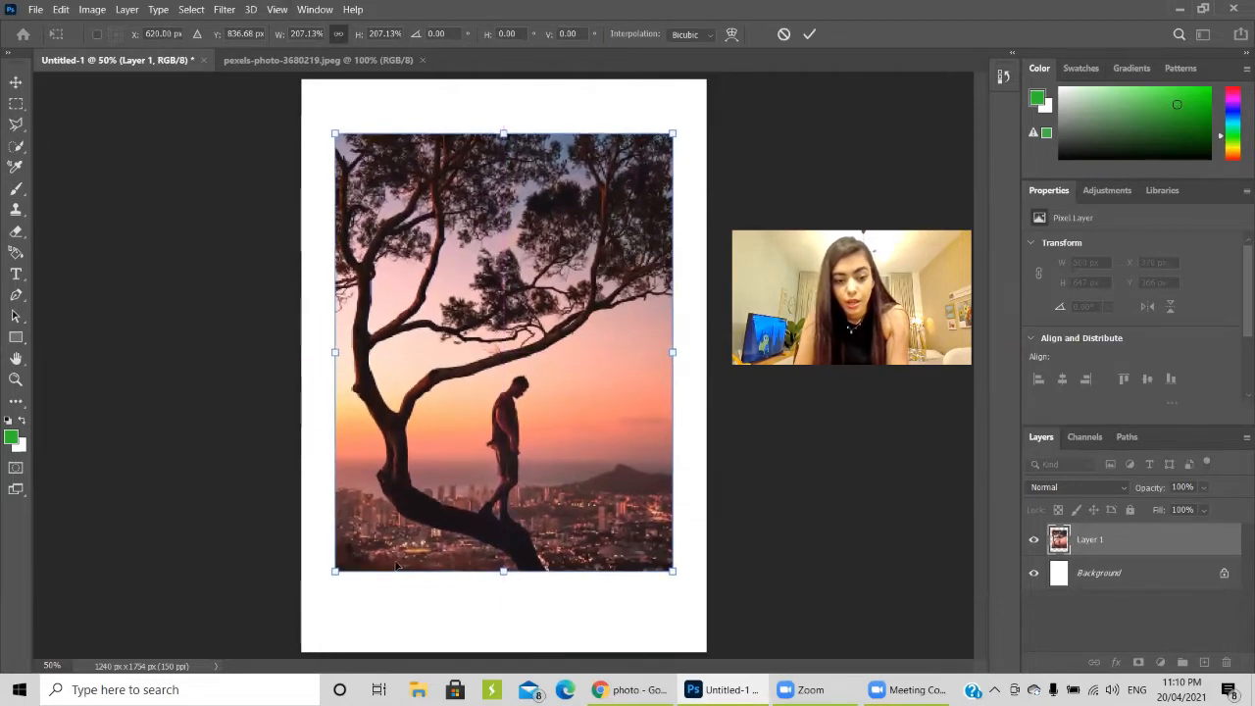
left_click_drag(499, 578, 501, 586)
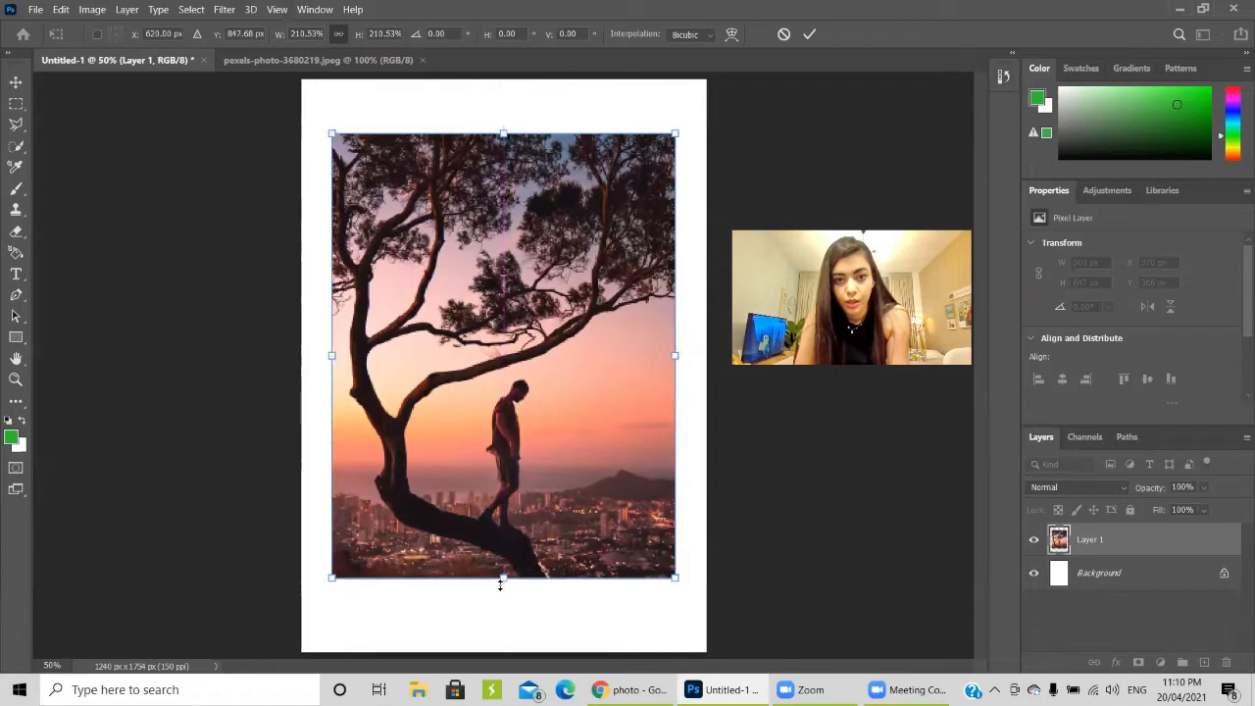
key("Return")
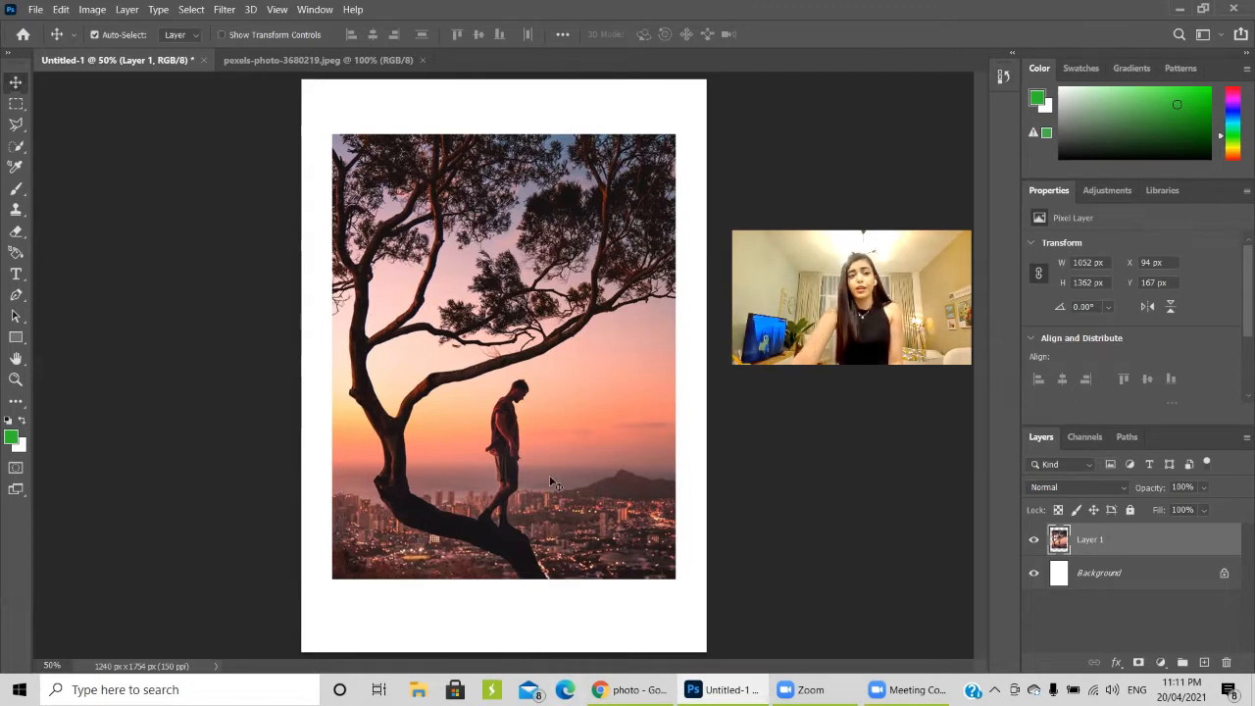
Compare the two open documents, and toggle Layer 1's visibility off and on in Untitled-1 to check what the layer holds
left_click(277, 54)
left_click(129, 60)
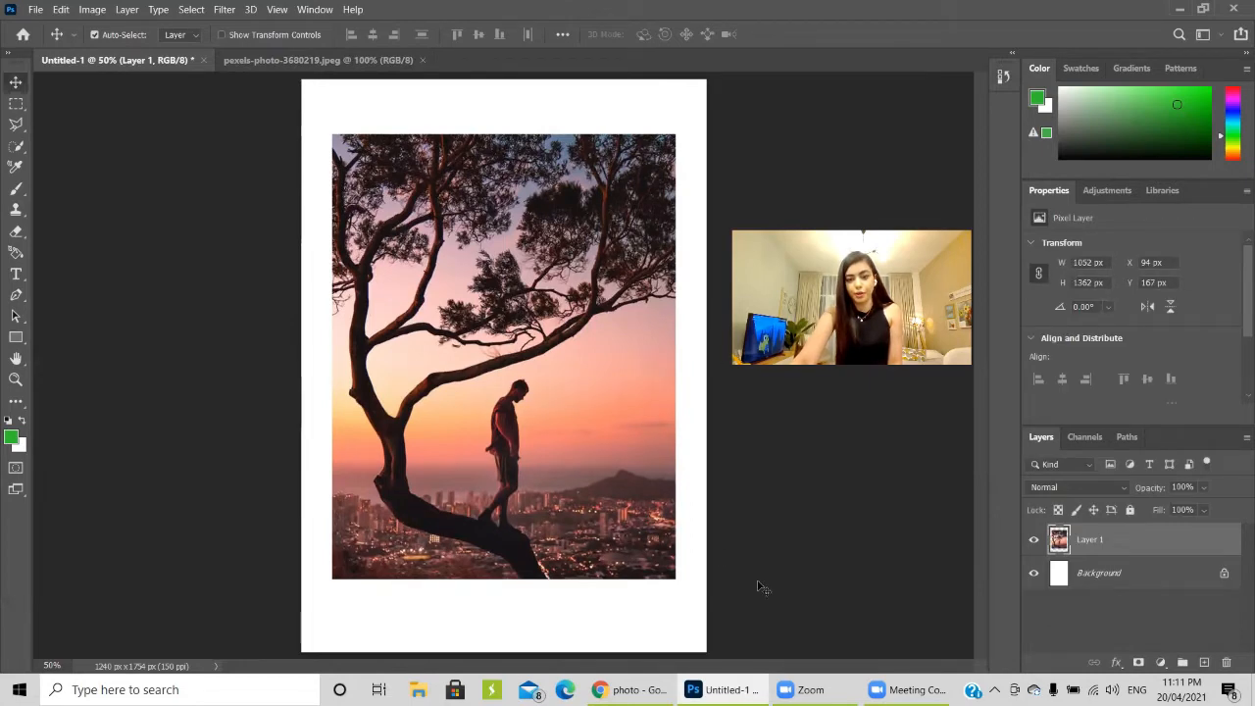
left_click(1032, 542)
left_click(1033, 541)
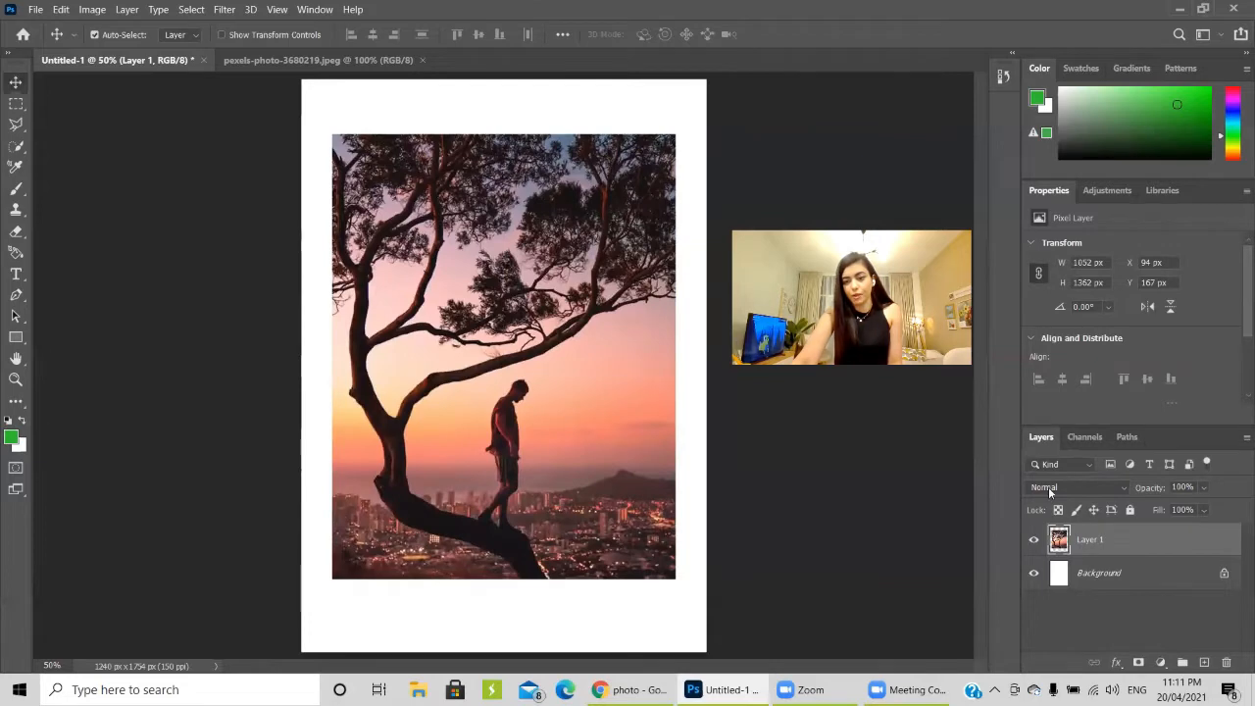
left_click(1036, 541)
left_click(1035, 541)
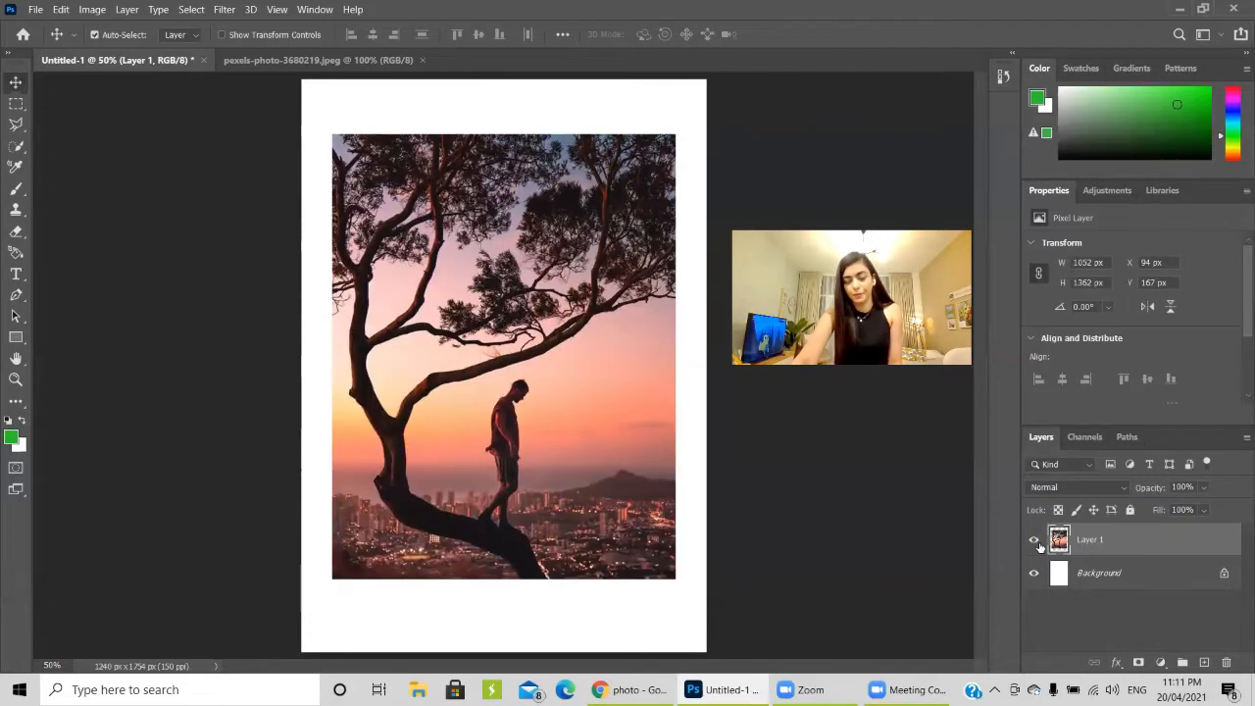
left_click(1035, 542)
left_click(1035, 542)
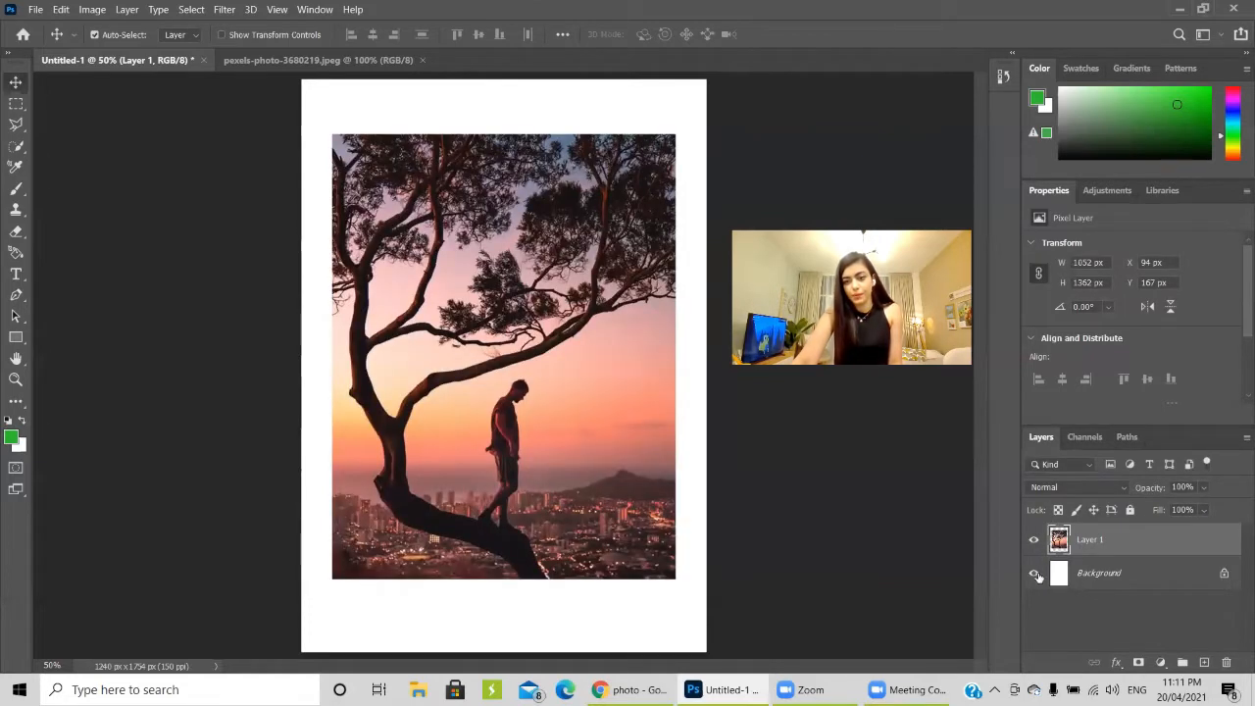
Hide and show the Background layer once, and convert it into a regular layer named Layer 0
left_click(1033, 573)
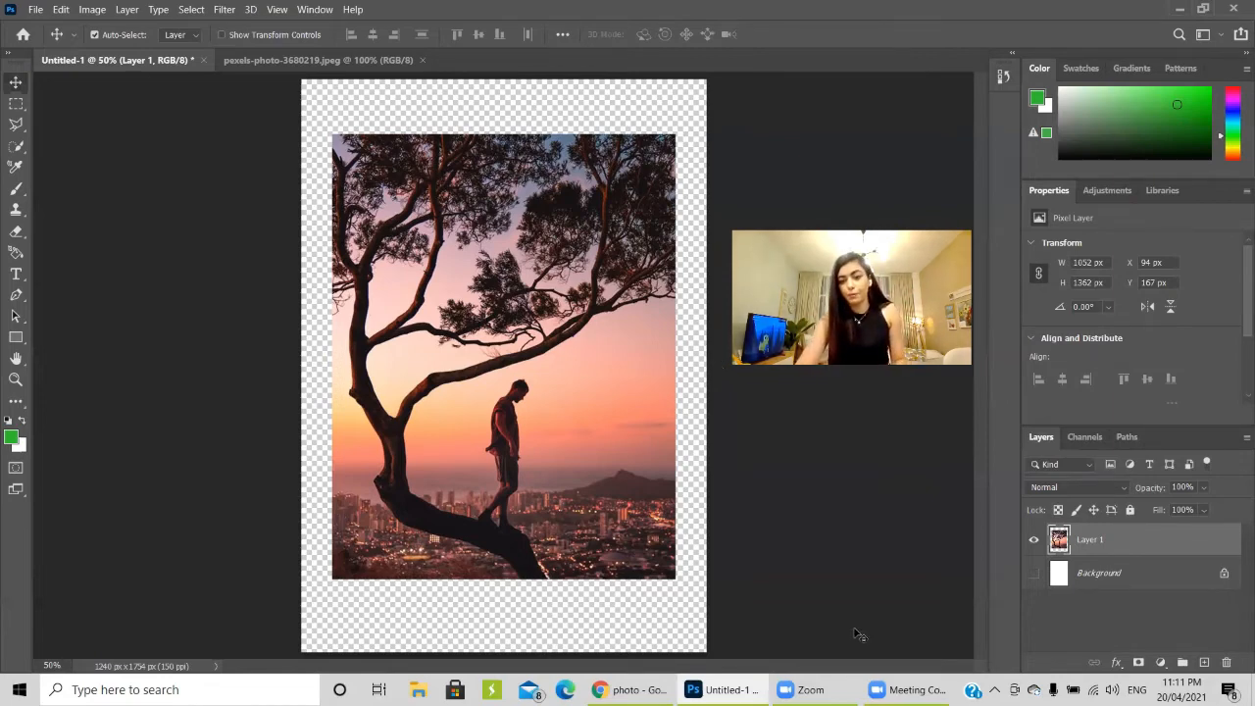
left_click(1033, 575)
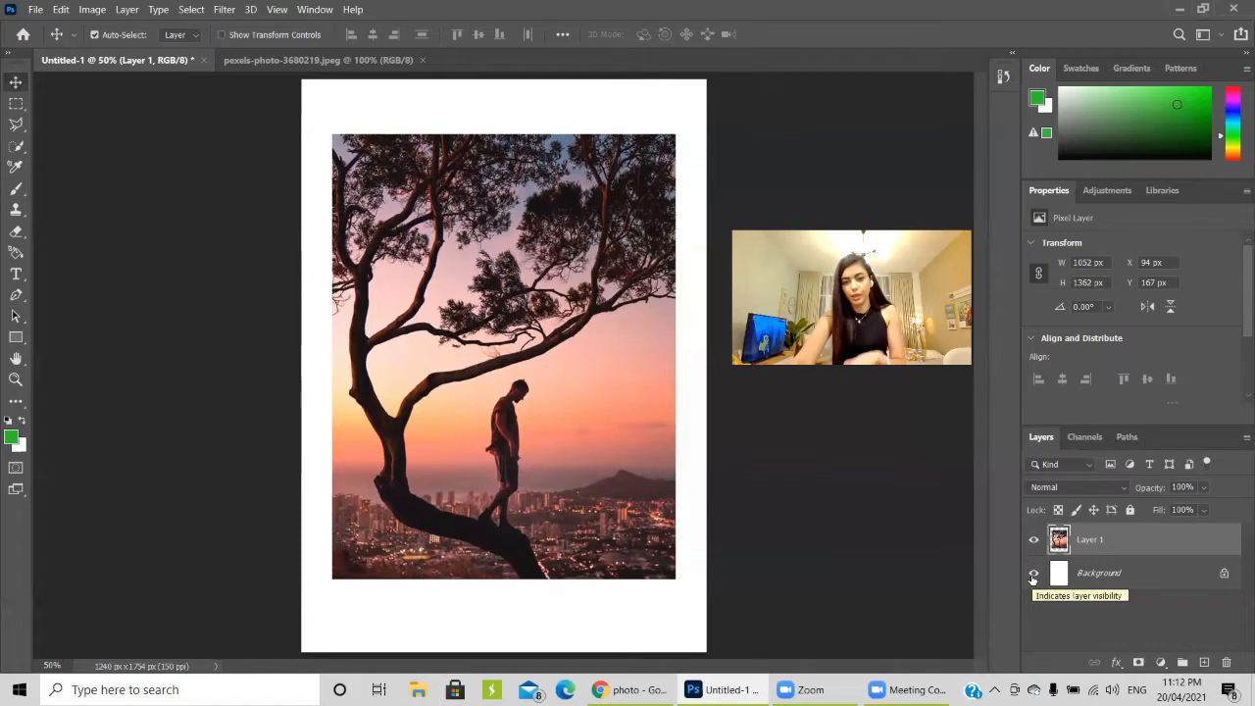
double_click(1067, 584, "alt")
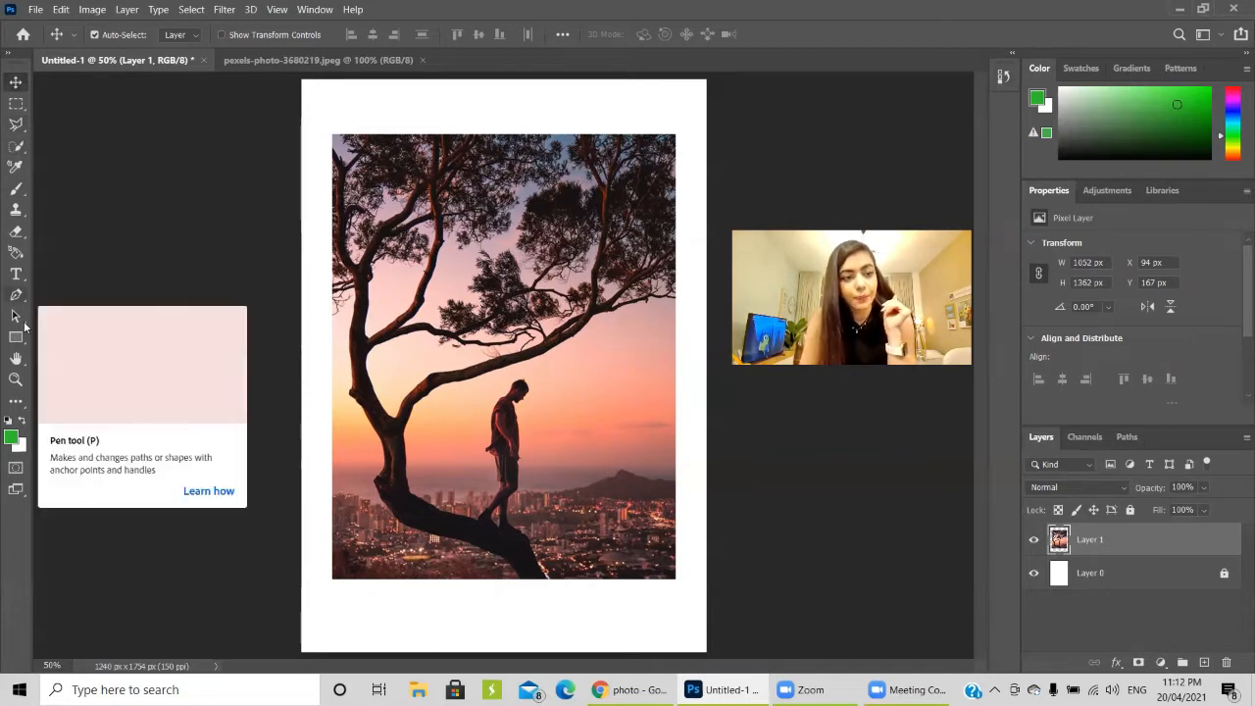
Examine the additional tools hidden in the toolbox, including the Paint Bucket group, and return to the Move tool
left_click(20, 403)
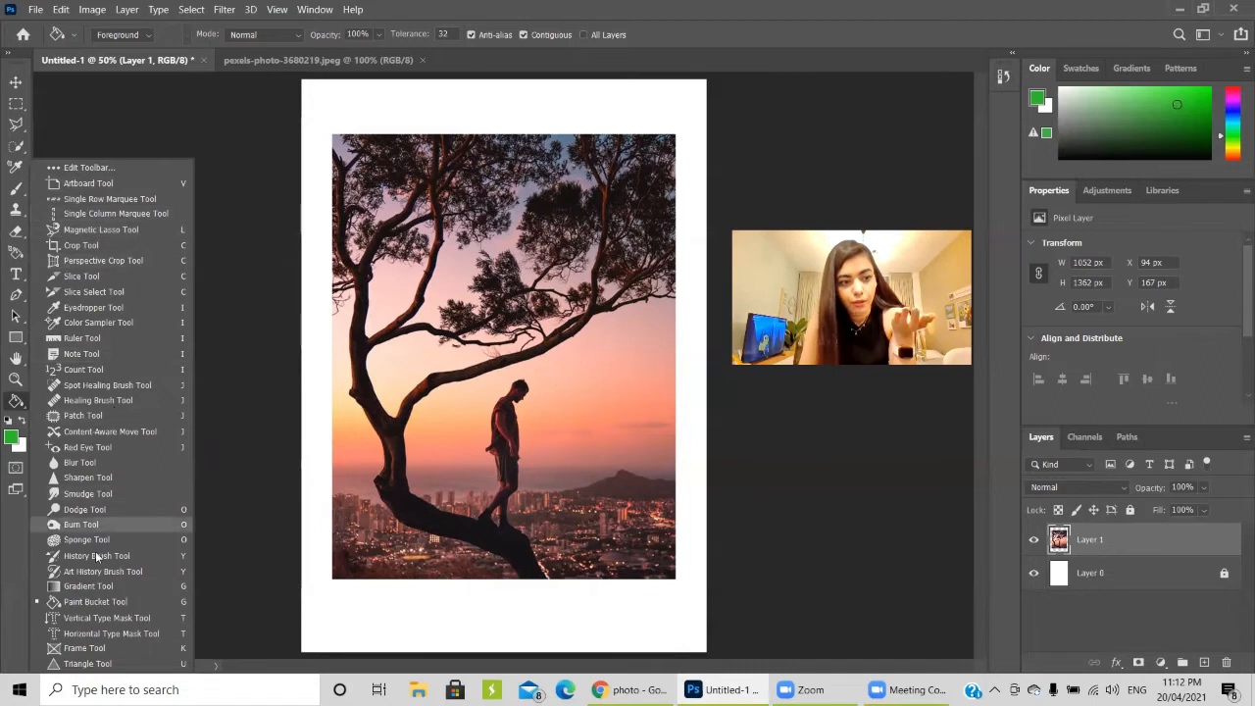
left_click(84, 124)
left_click(15, 87)
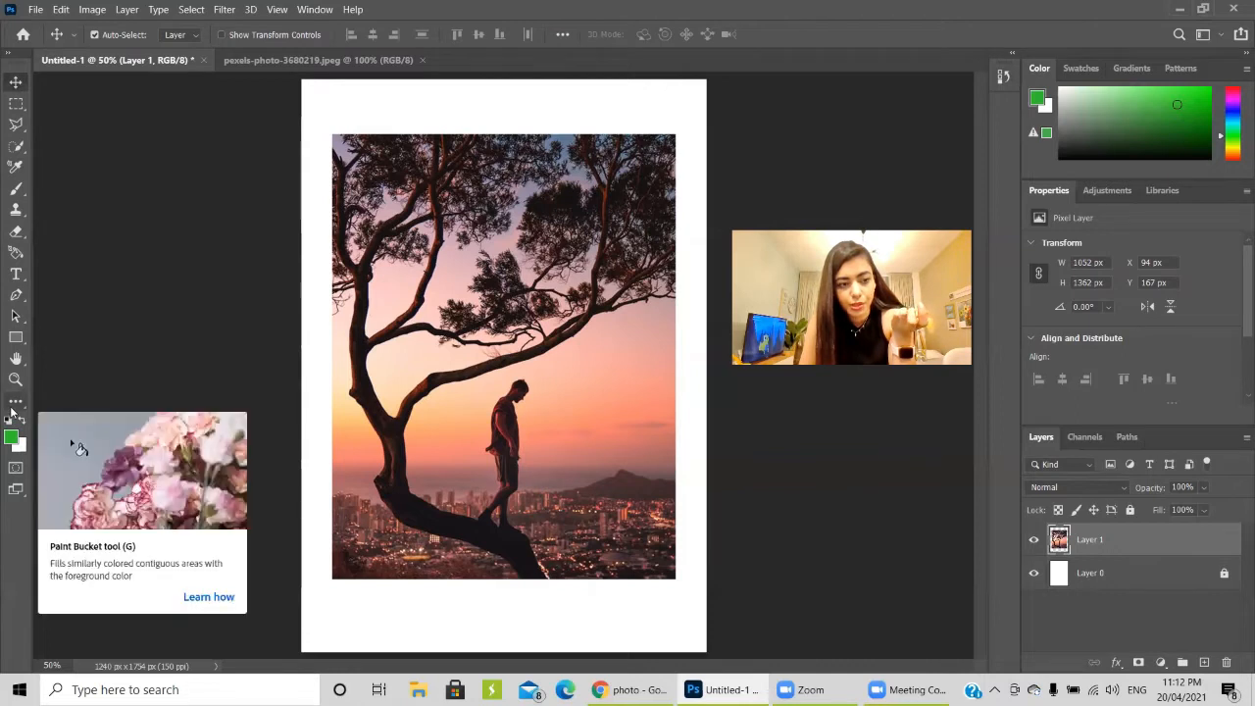
left_click(12, 410)
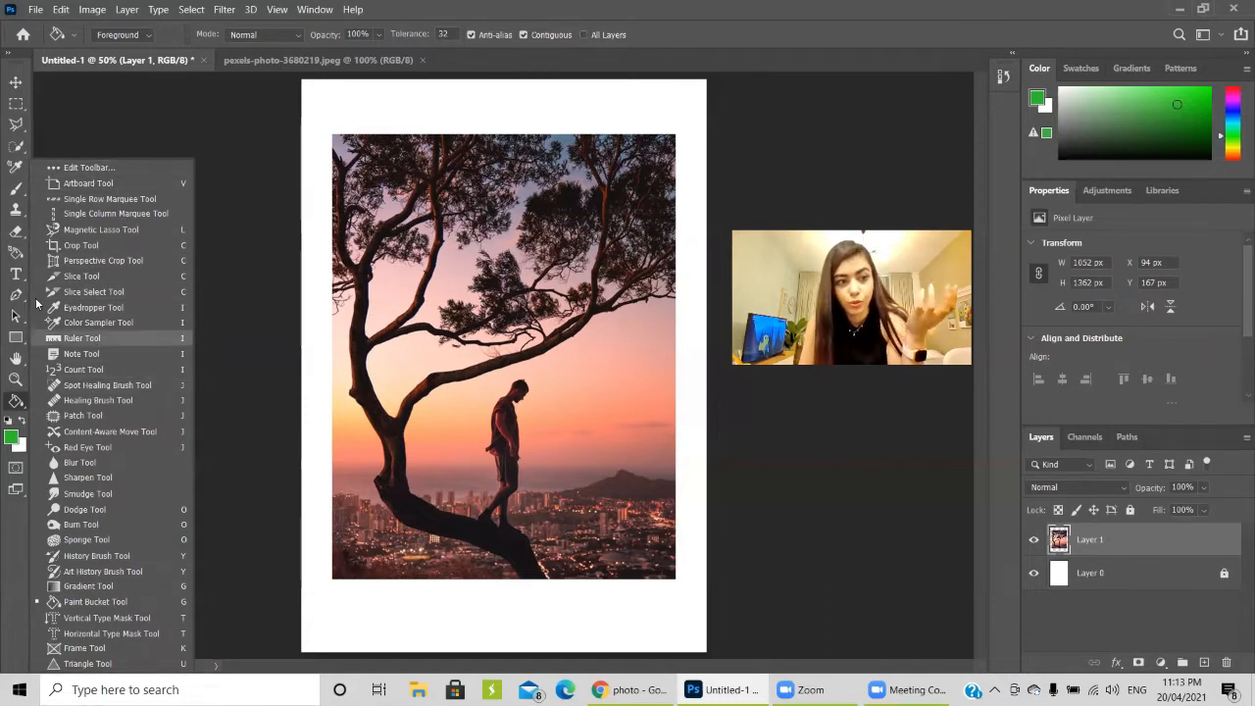
left_click(12, 85)
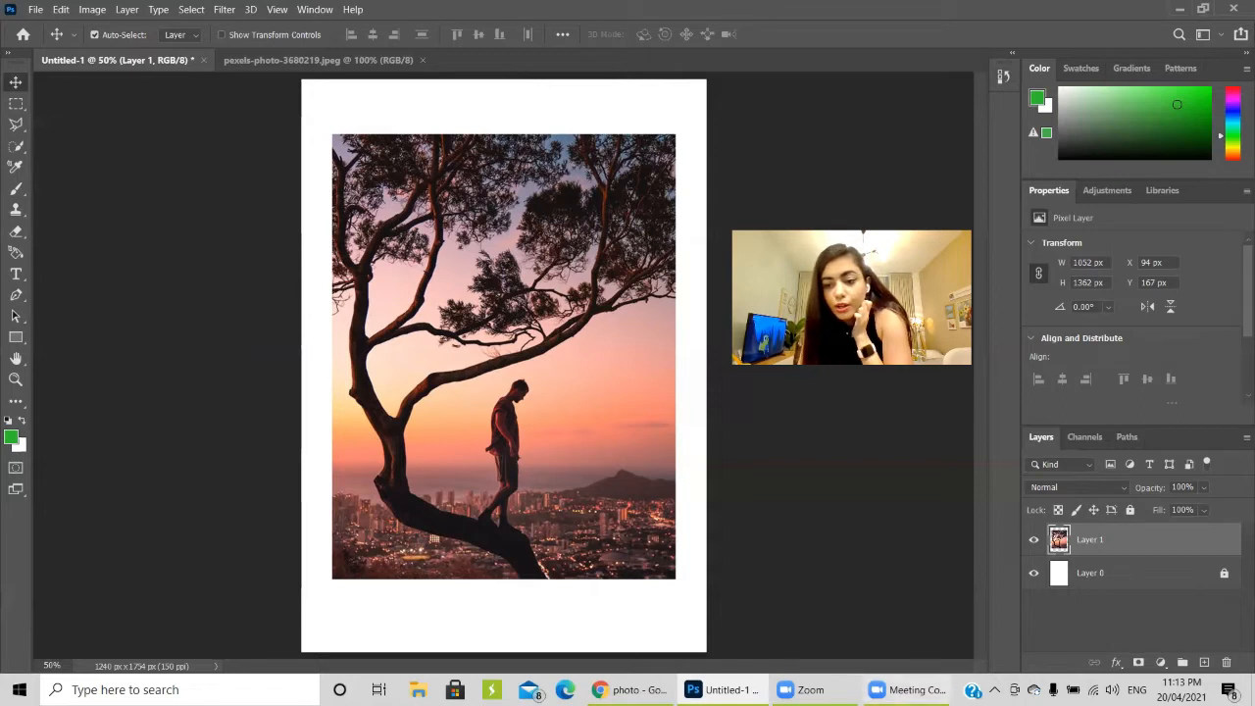
Move the photo vertically to about Y 123 px, and nudge it down in large increments to Y 167 px
left_click_drag(549, 160, 551, 225)
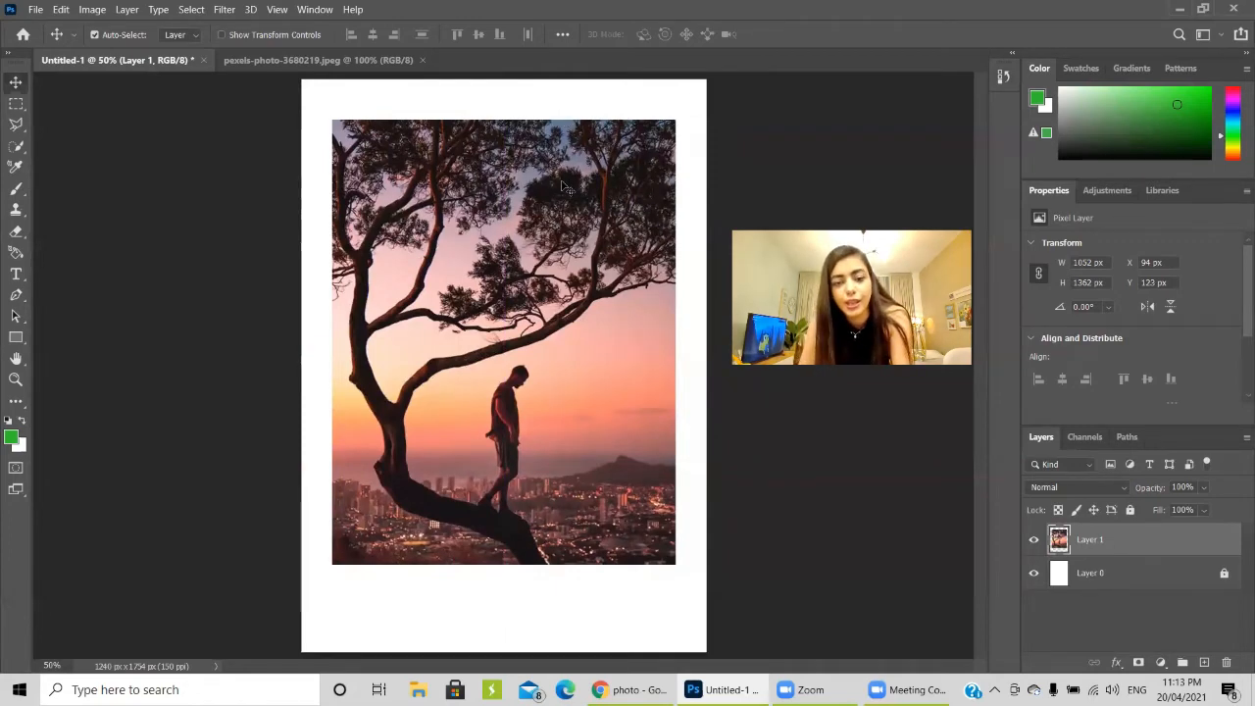
key("shift+Down")
key("shift+Down")
key("shift+Down")
key("shift+Down")
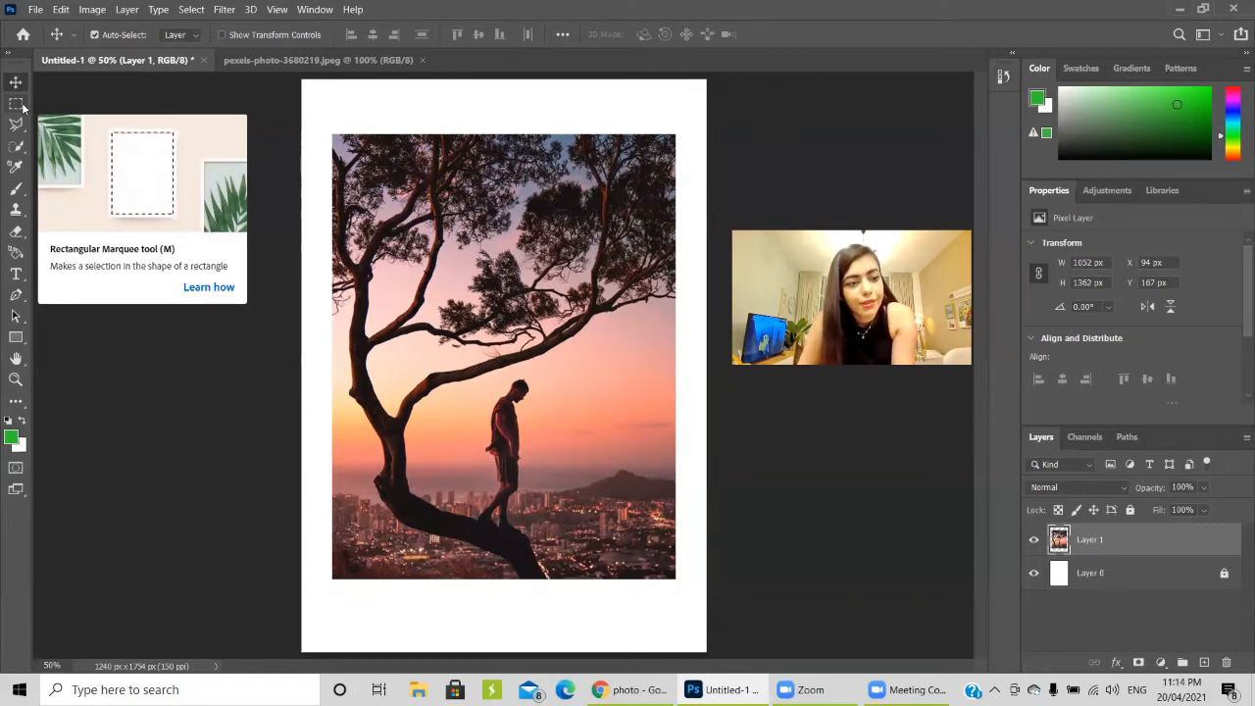
Select a rectangle about 350 × 368 px over the photo's upper-right corner, and try deleting and painting inside it
left_click(22, 105)
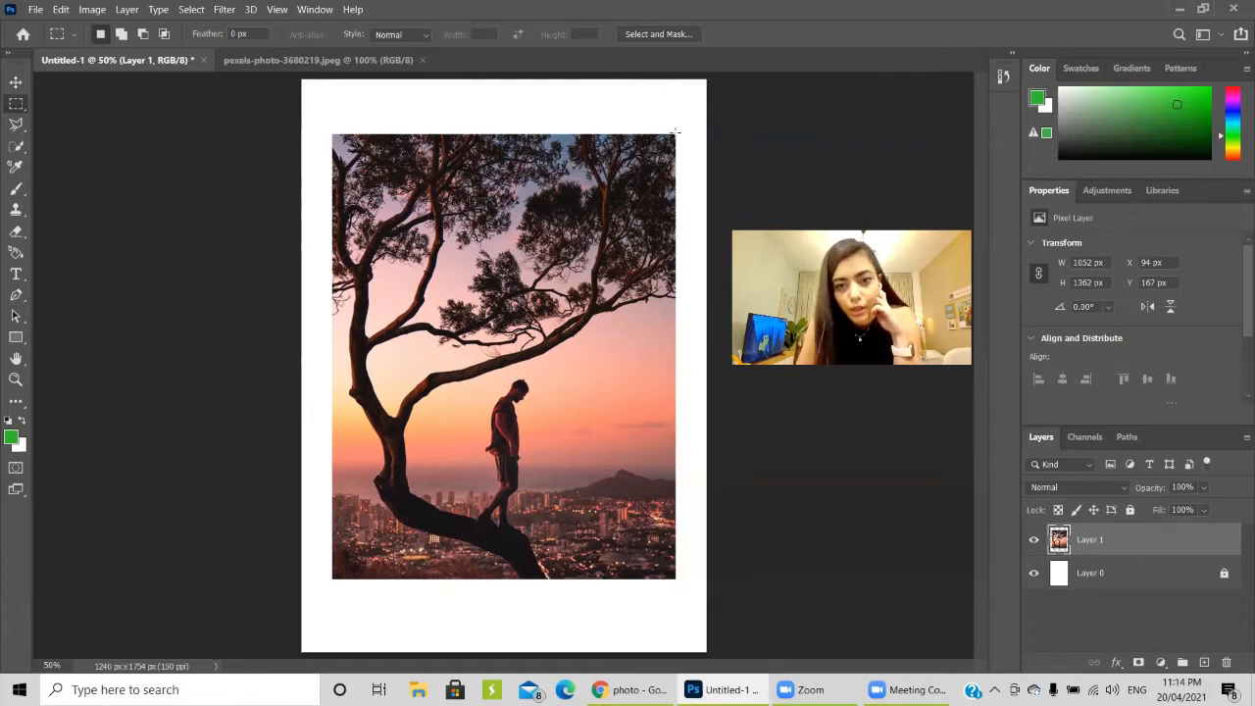
left_click_drag(677, 127, 564, 249)
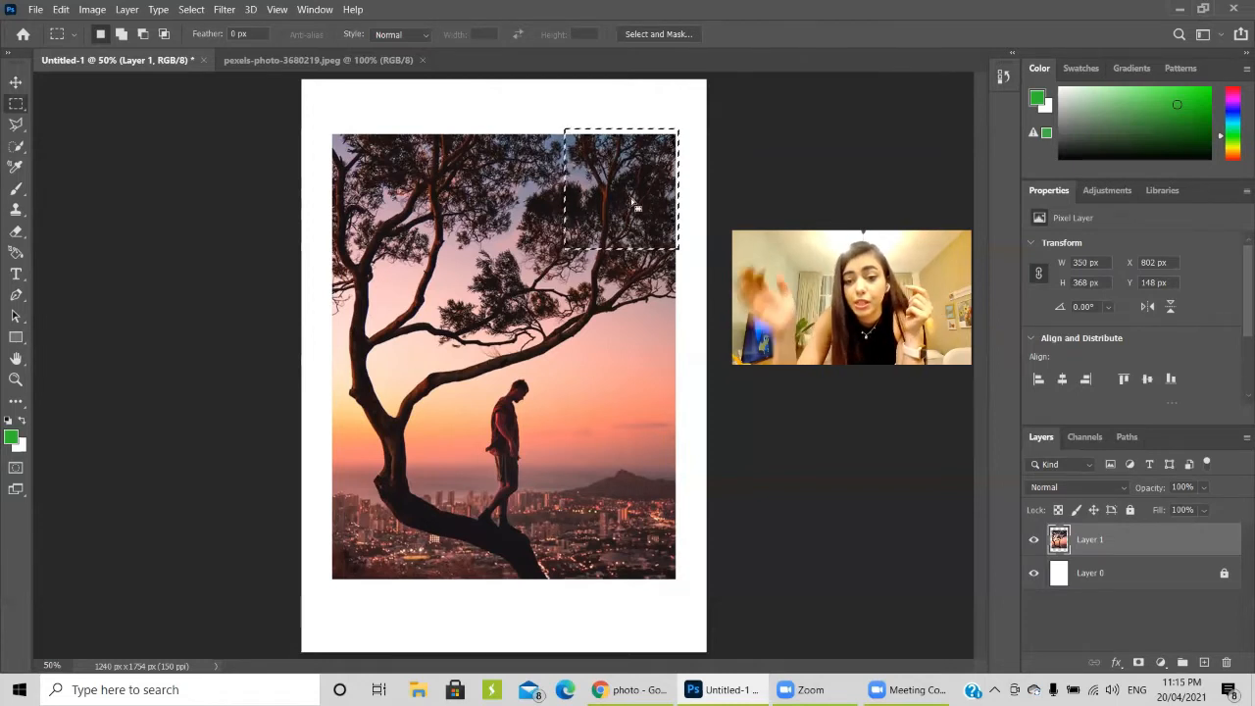
key("Delete")
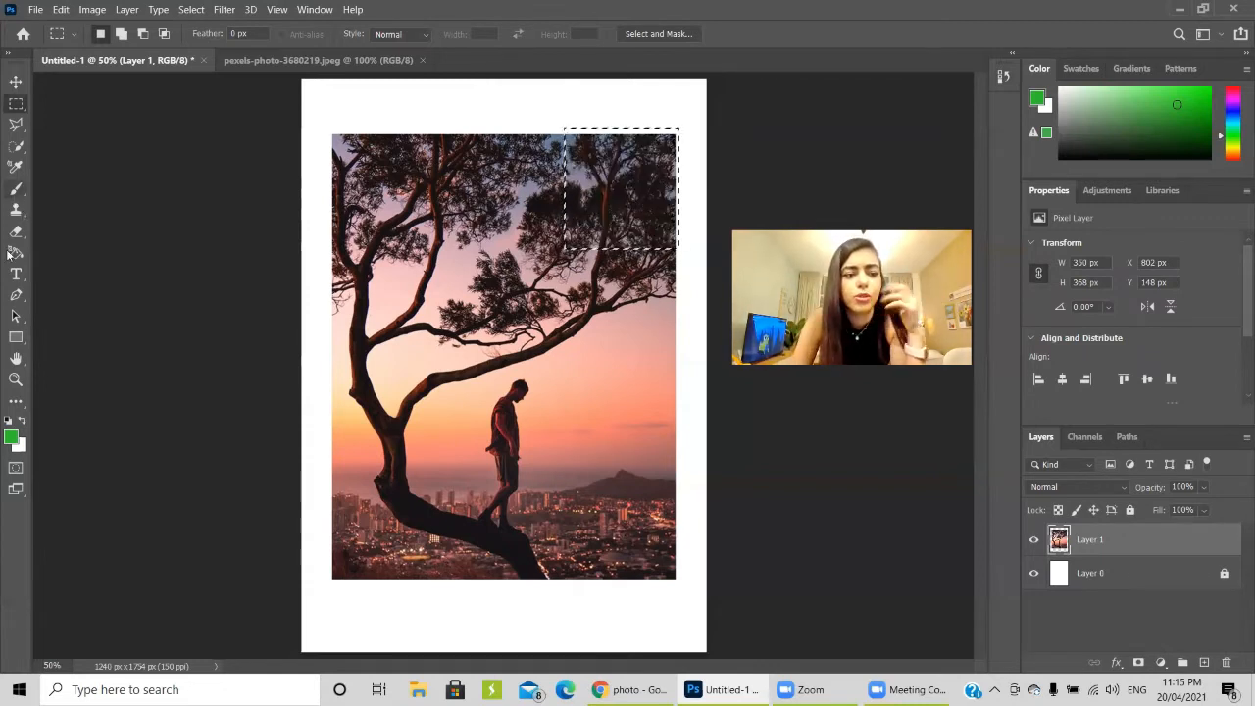
left_click(15, 189)
left_click_drag(589, 174, 608, 206)
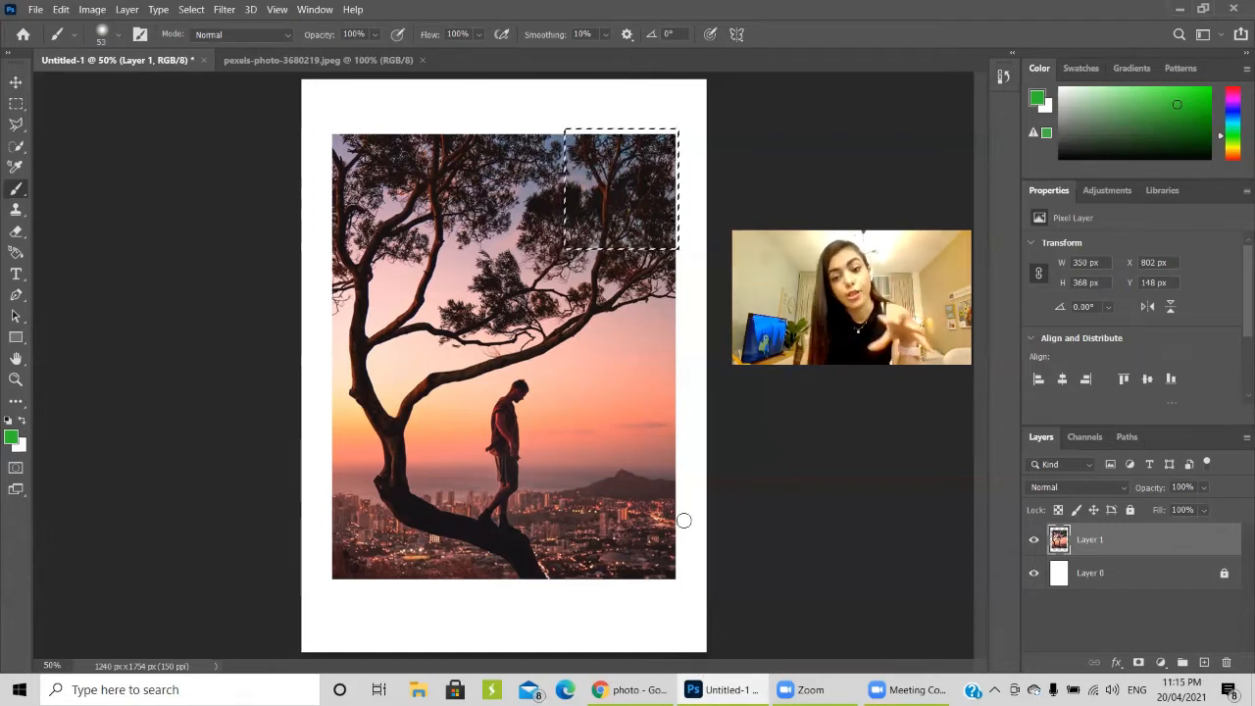
Draw successive replacement marquee selections on the photo, ending with a tall one about 189 × 732 px at X 846 px, Y 354 px
left_click(17, 103)
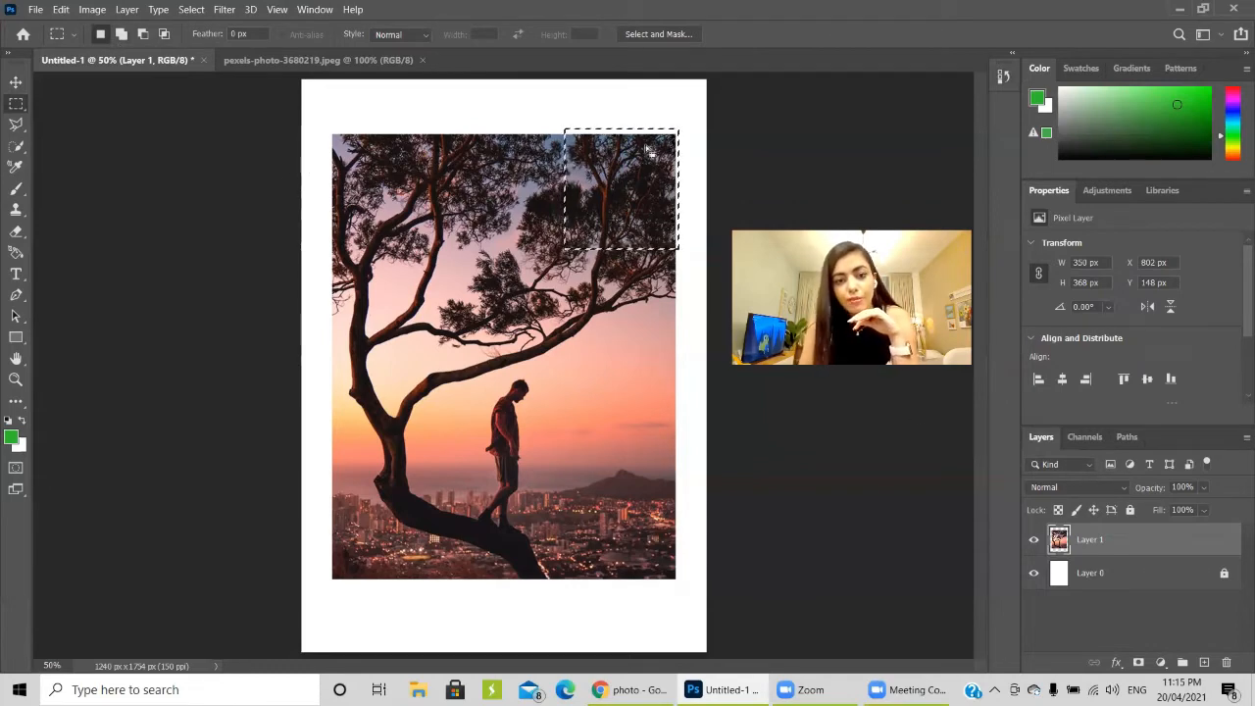
left_click_drag(572, 281, 551, 303)
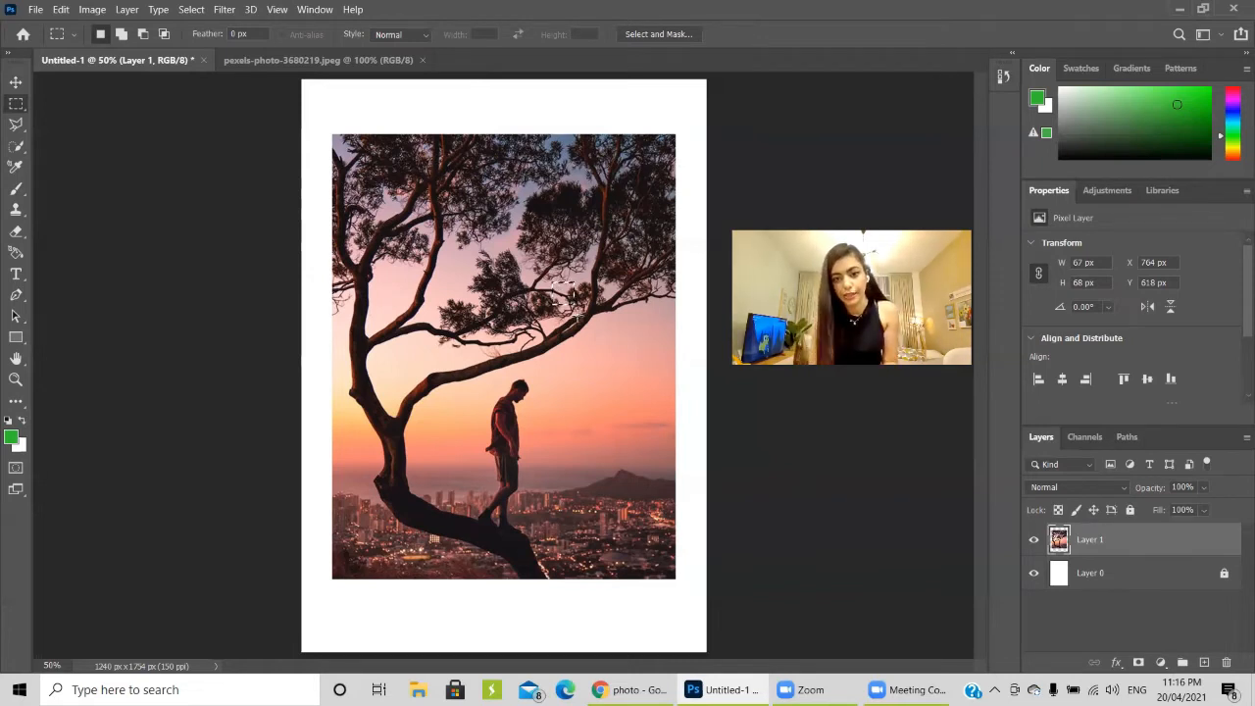
left_click_drag(386, 193, 583, 454)
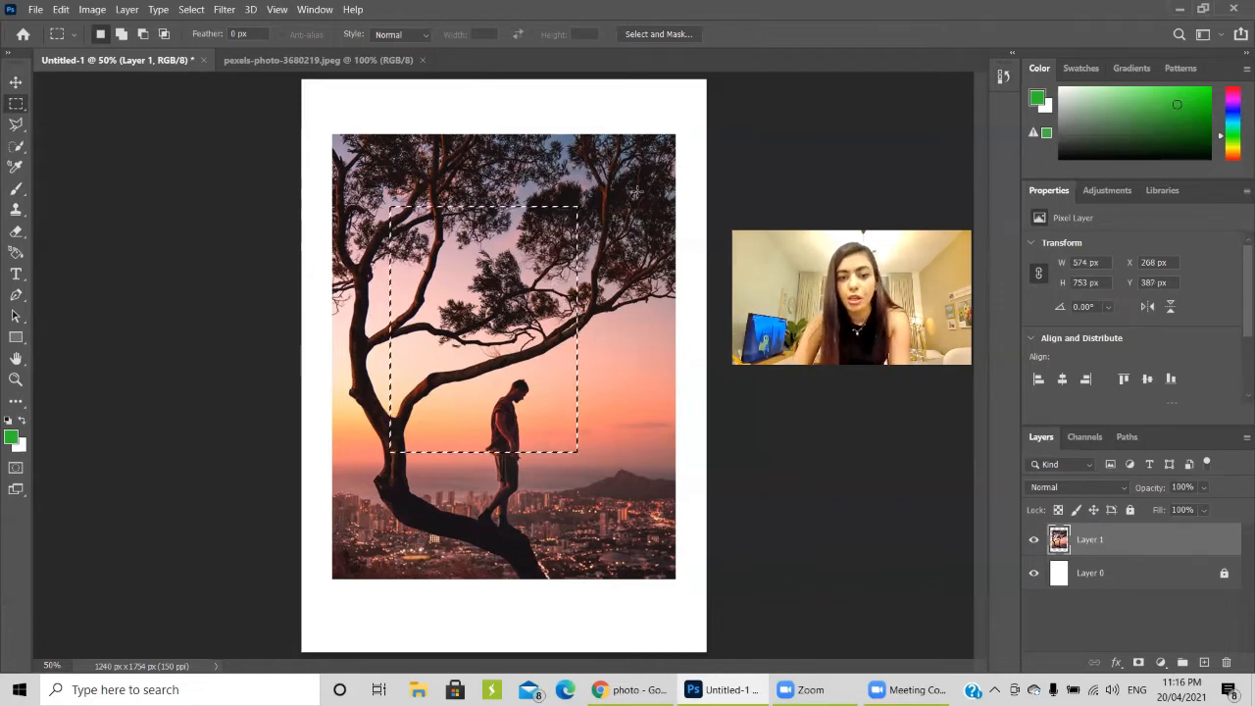
mouse_move(640, 193)
left_mouse_down()
mouse_move(569, 440)
mouse_move(578, 435)
left_mouse_up()
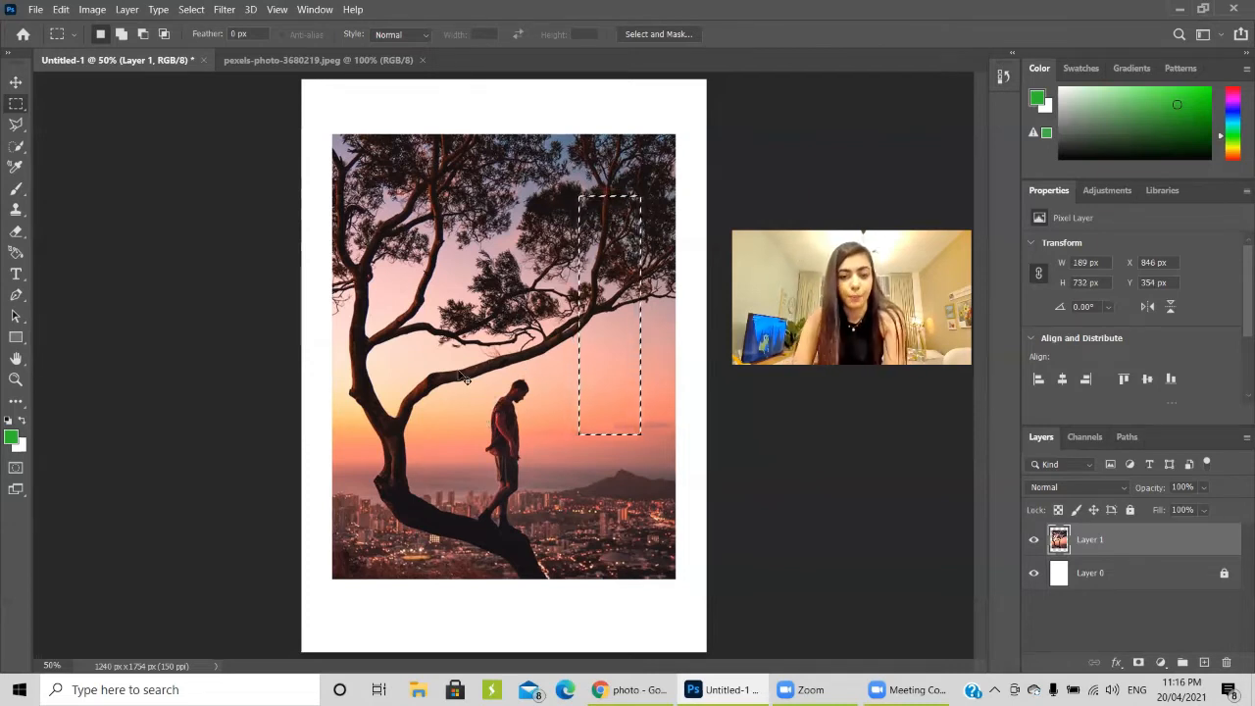
Add two overlapping rectangles to the tall selection, and subtract from it down to an area about 214 × 560 px
left_click(116, 35)
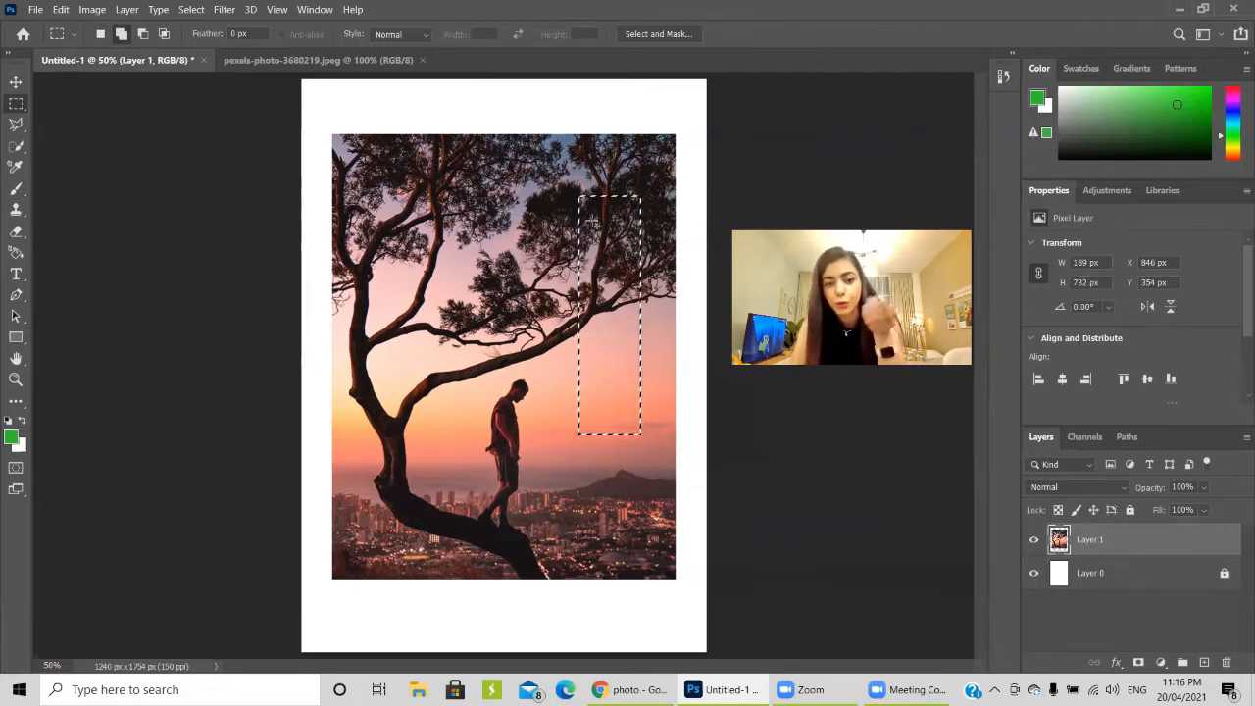
left_click_drag(592, 220, 475, 280)
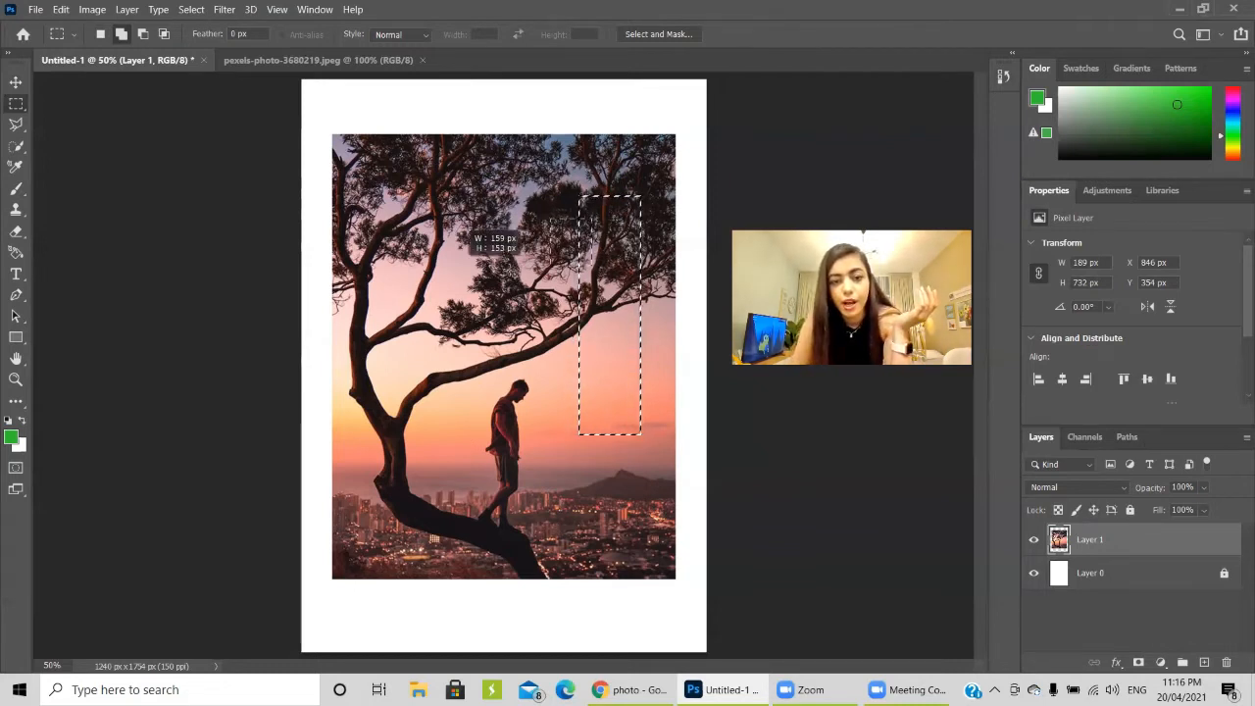
left_click_drag(595, 257, 402, 464)
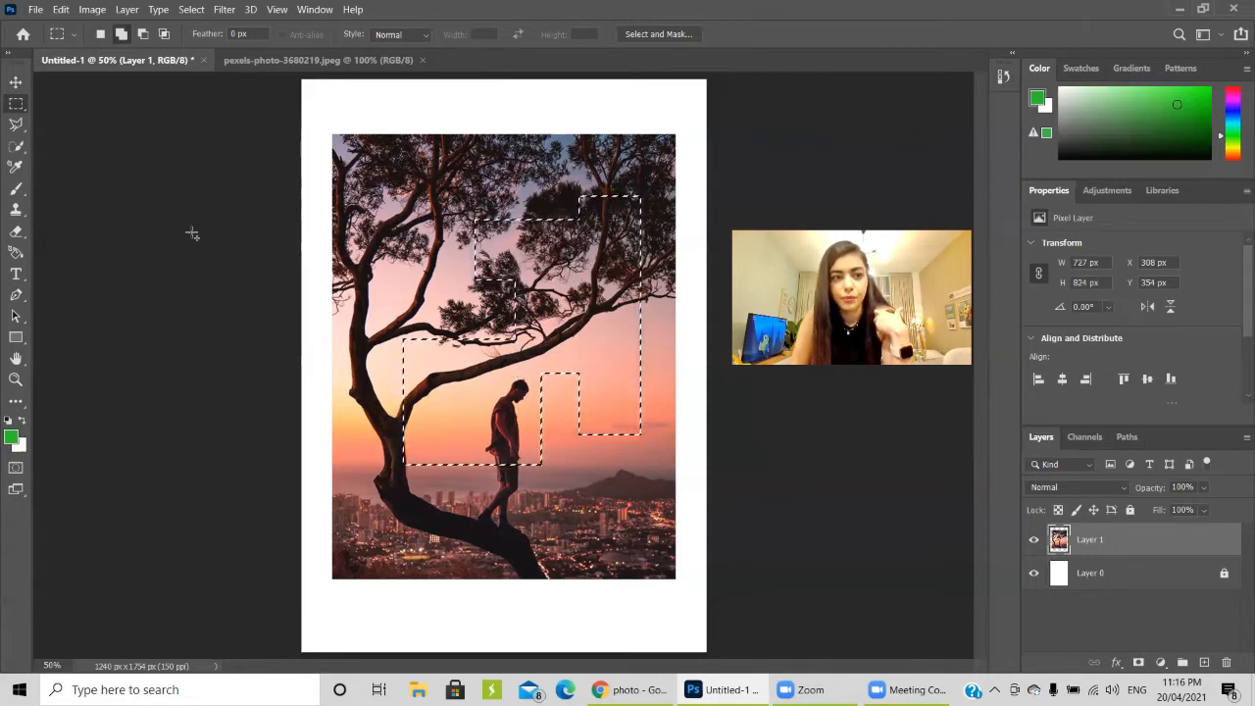
left_click(147, 34)
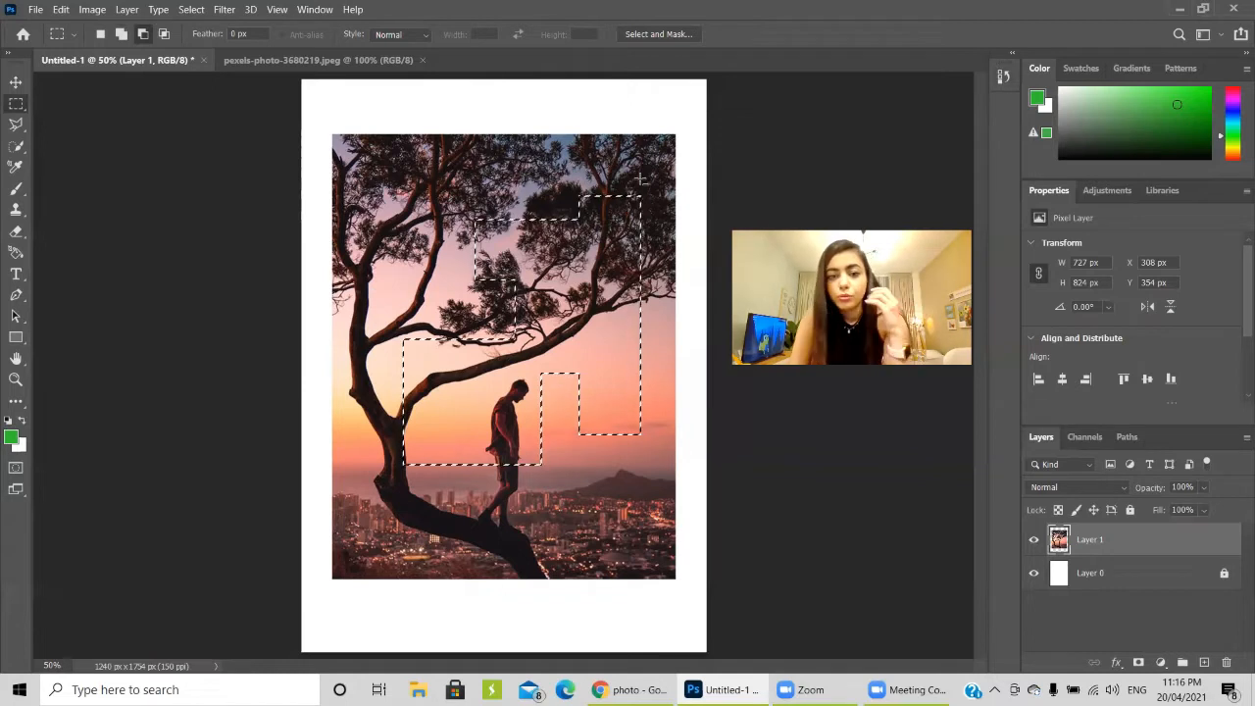
left_click_drag(562, 297, 469, 311)
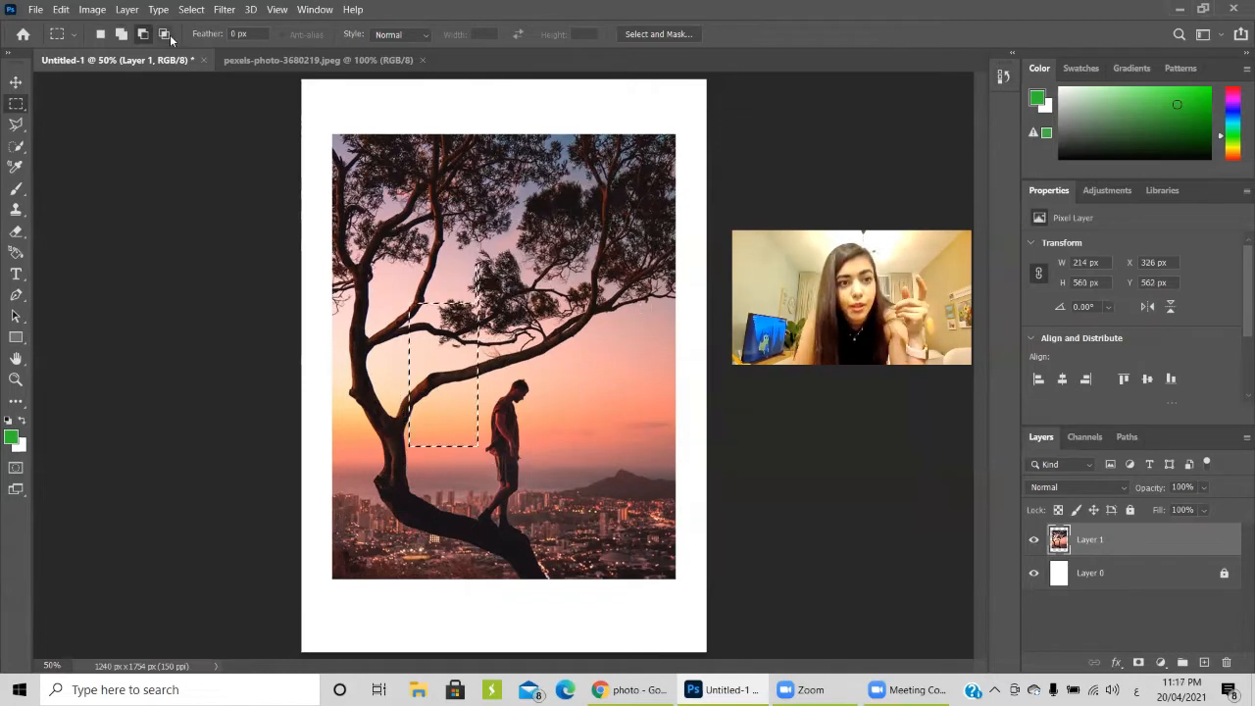
Intersect the selection with a rectangle about 213 × 416 px, and deselect with the marquee set to Add to selection
left_click(168, 36)
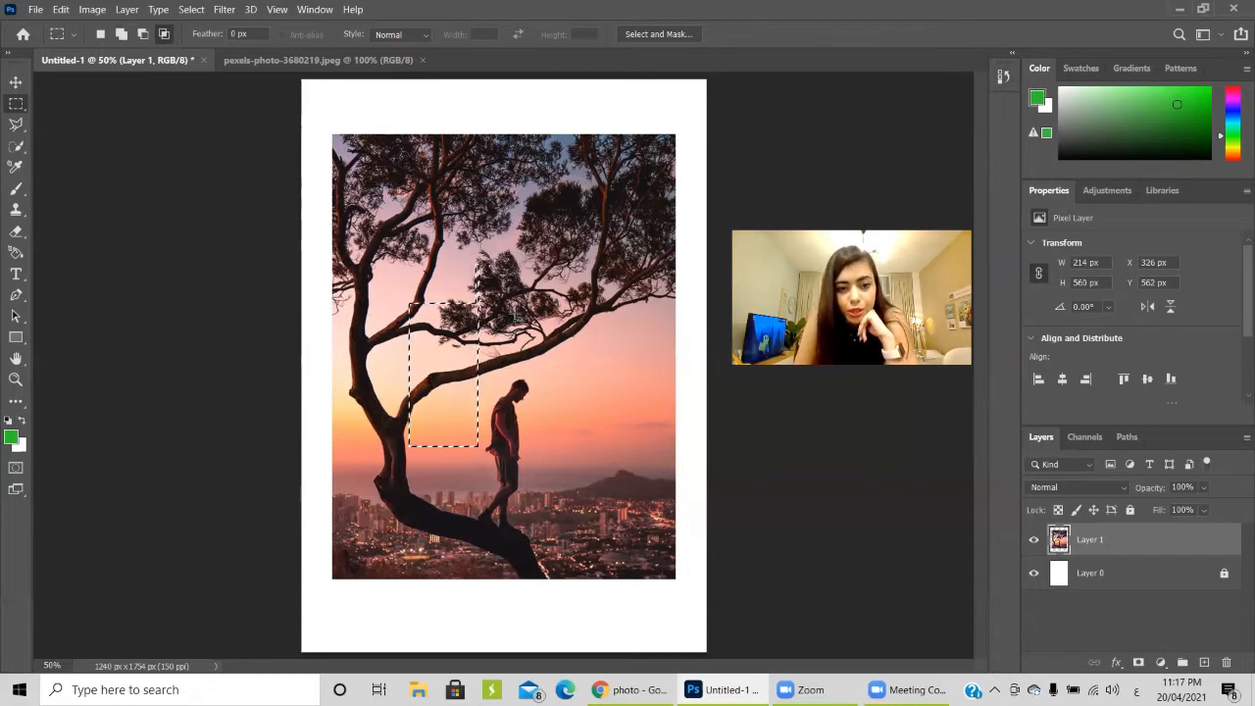
left_click_drag(516, 216, 446, 355)
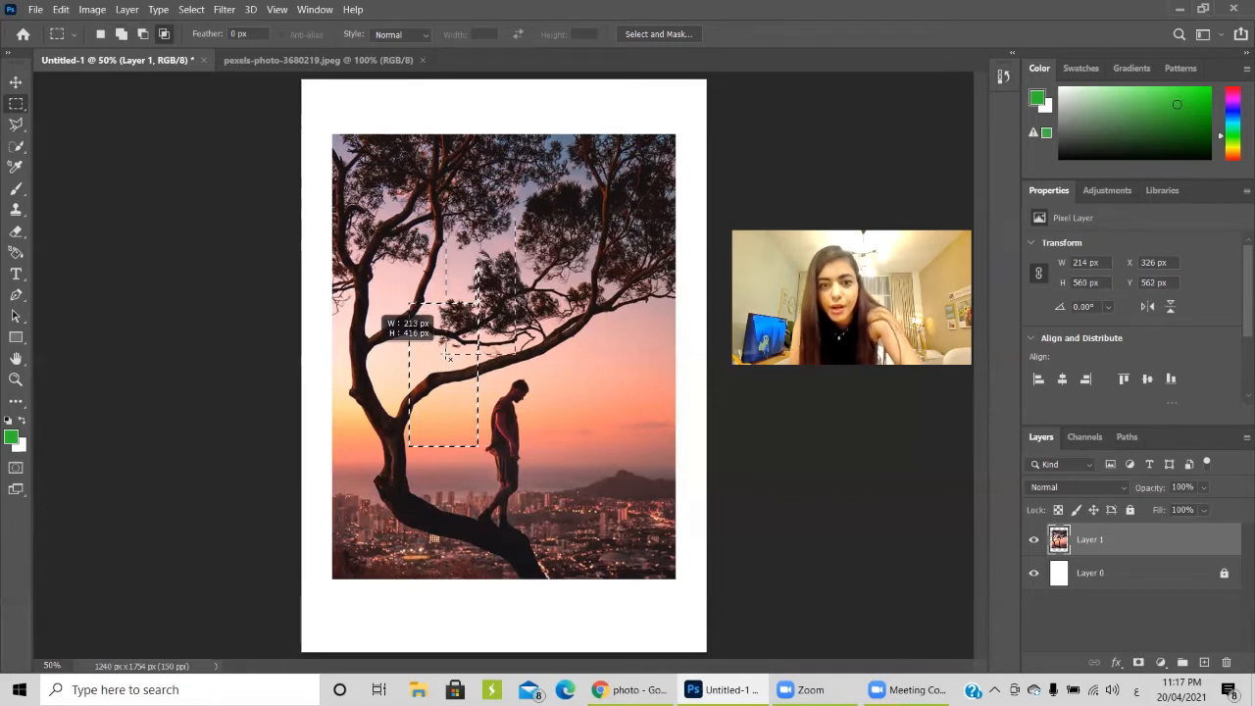
left_click_drag(446, 355, 444, 354)
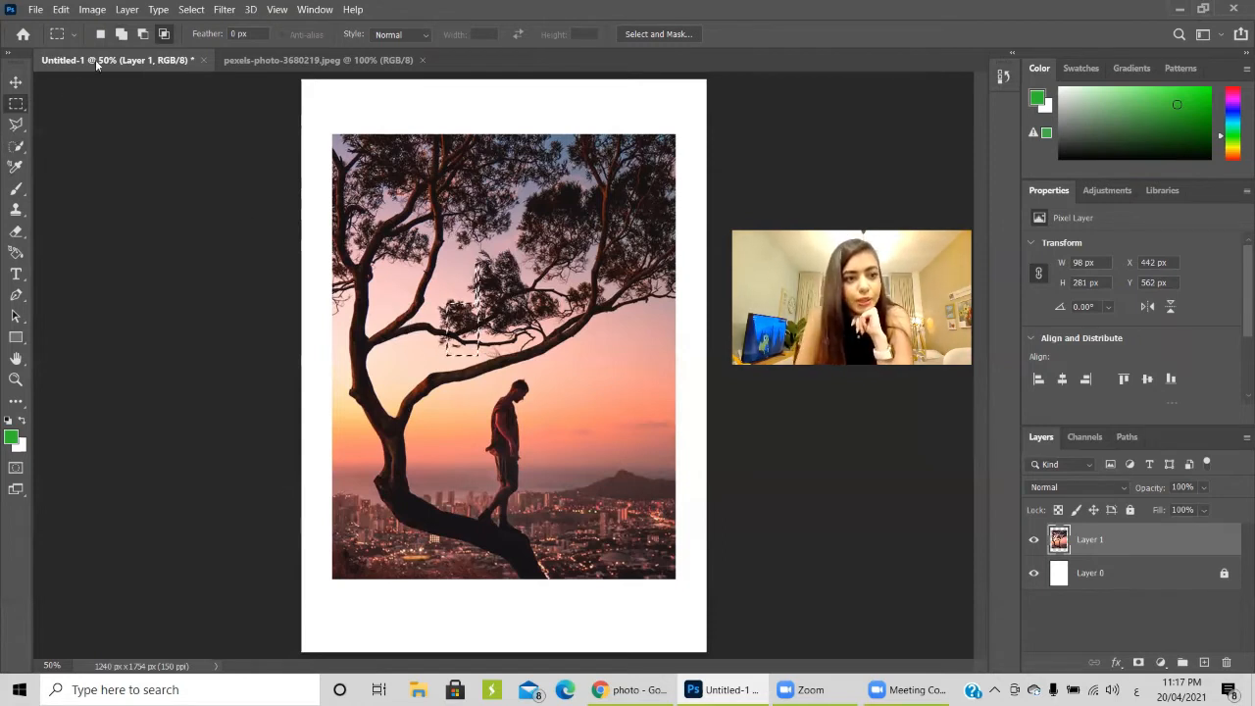
left_click(123, 37)
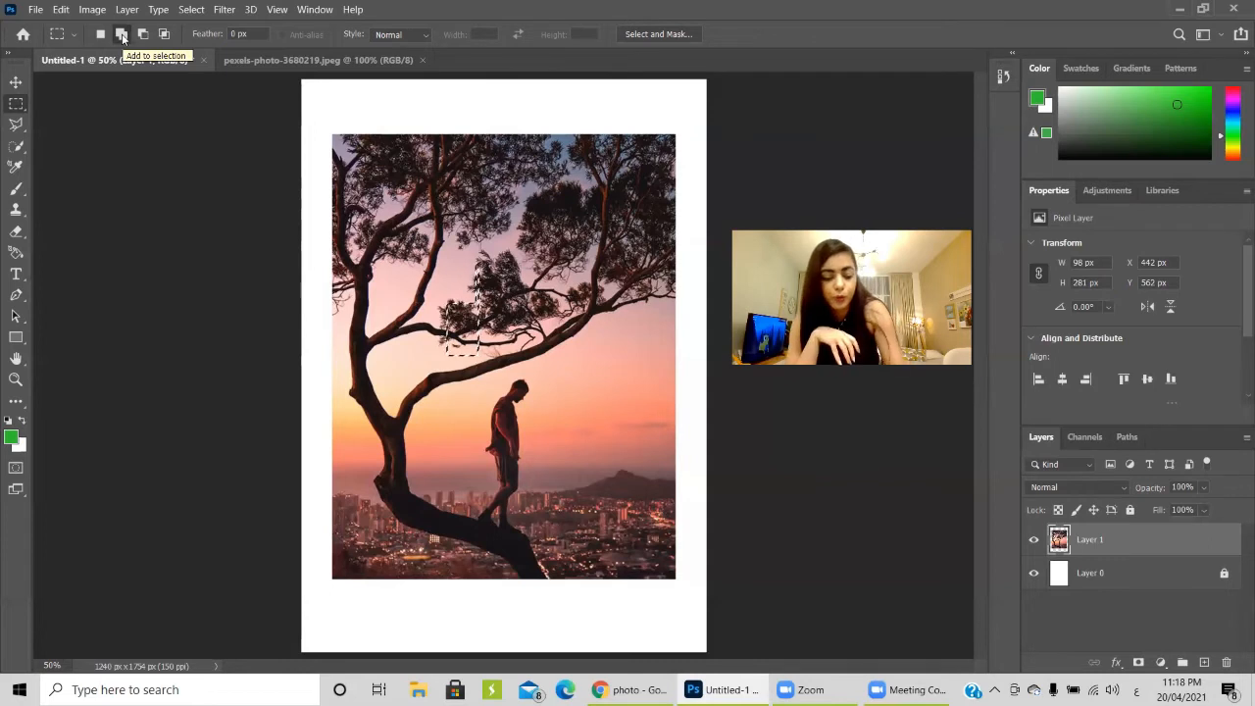
key("ctrl+d")
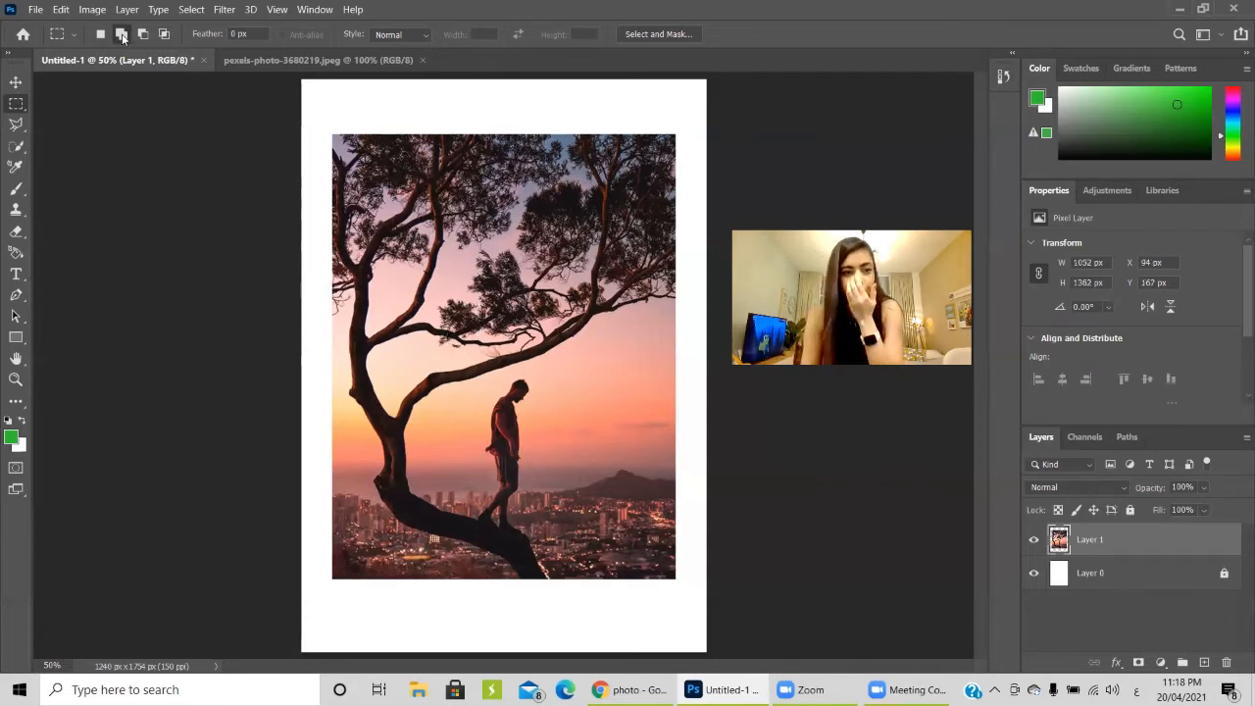
Draw elliptical selections over the tree crown with the Elliptical Marquee in Add to selection mode, reaching about 225 × 329 px, and deselect
right_click(17, 104)
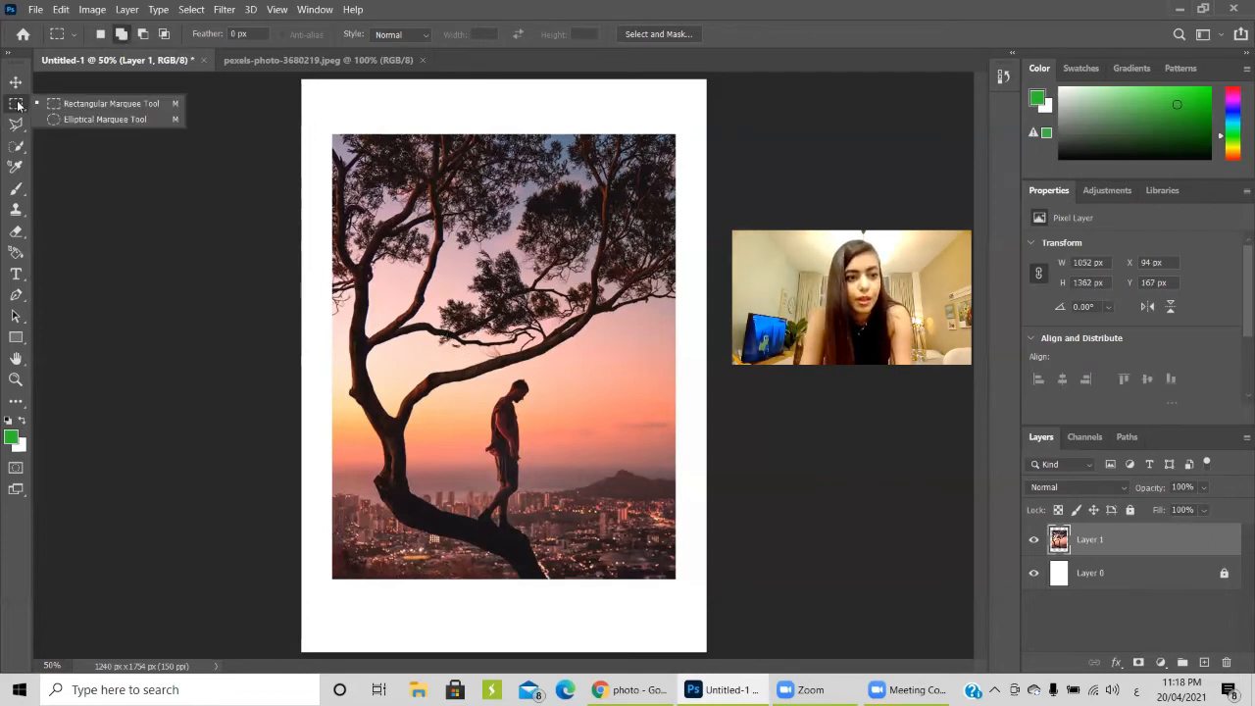
left_click(104, 119)
left_click_drag(645, 207, 500, 372)
left_click(121, 34)
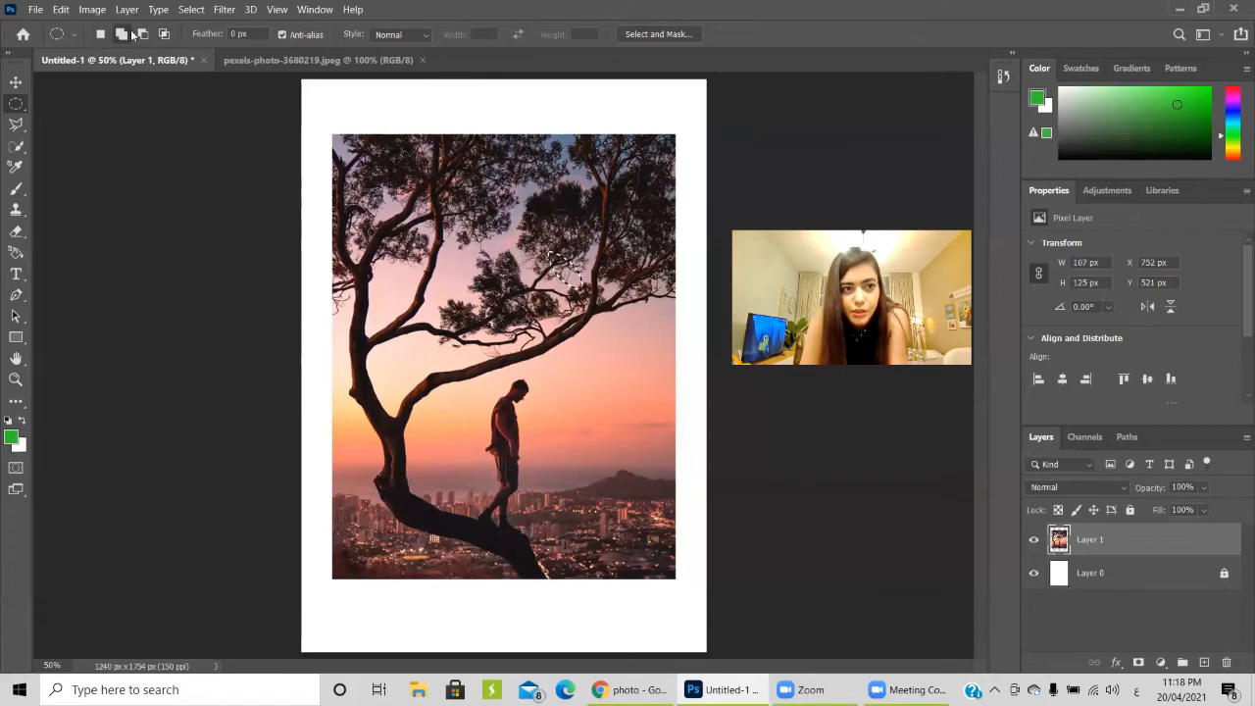
left_click_drag(580, 209, 509, 315)
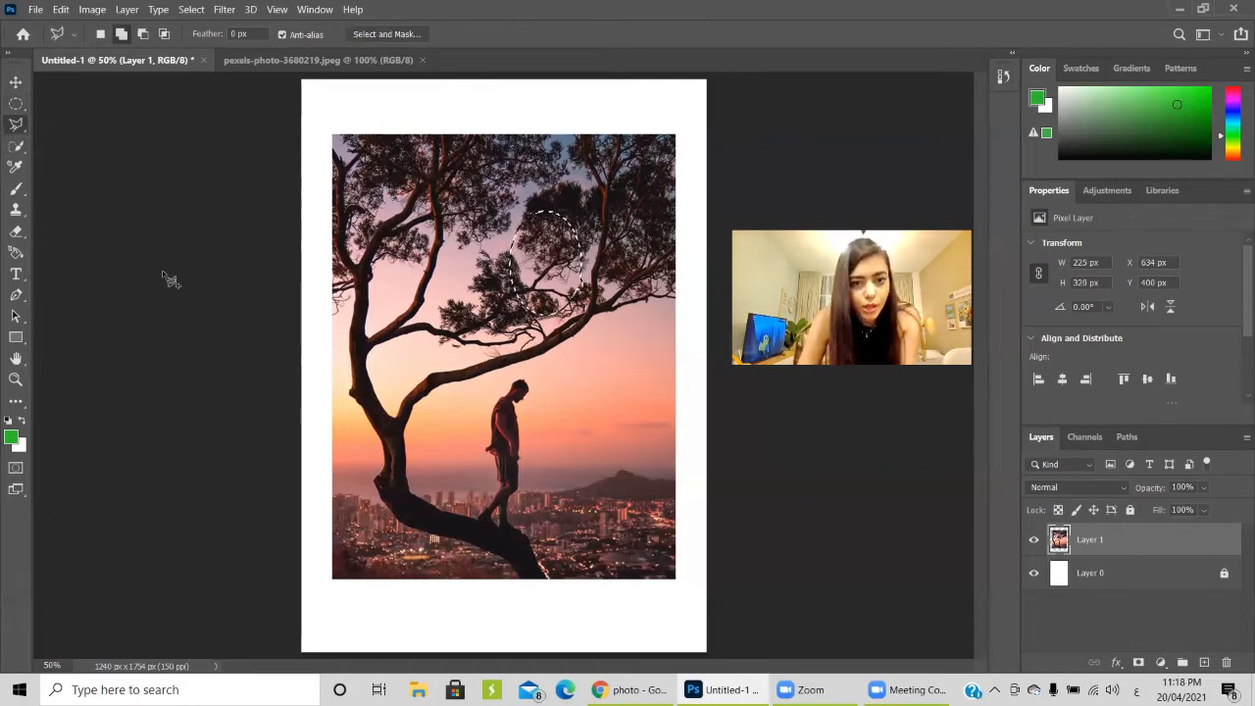
left_click(574, 301)
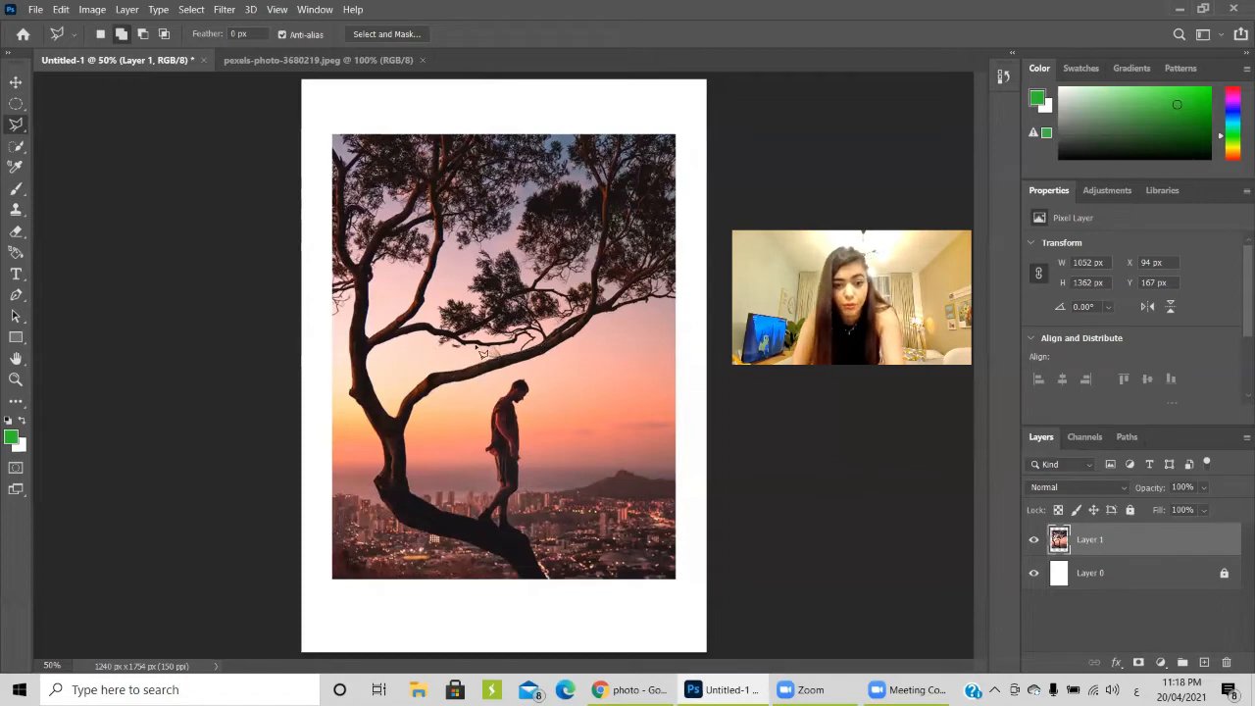
Try twice to trace the inner edge of the branch fork above the man's head point by point with the Polygonal Lasso
scroll(517, 296, "up", 8)
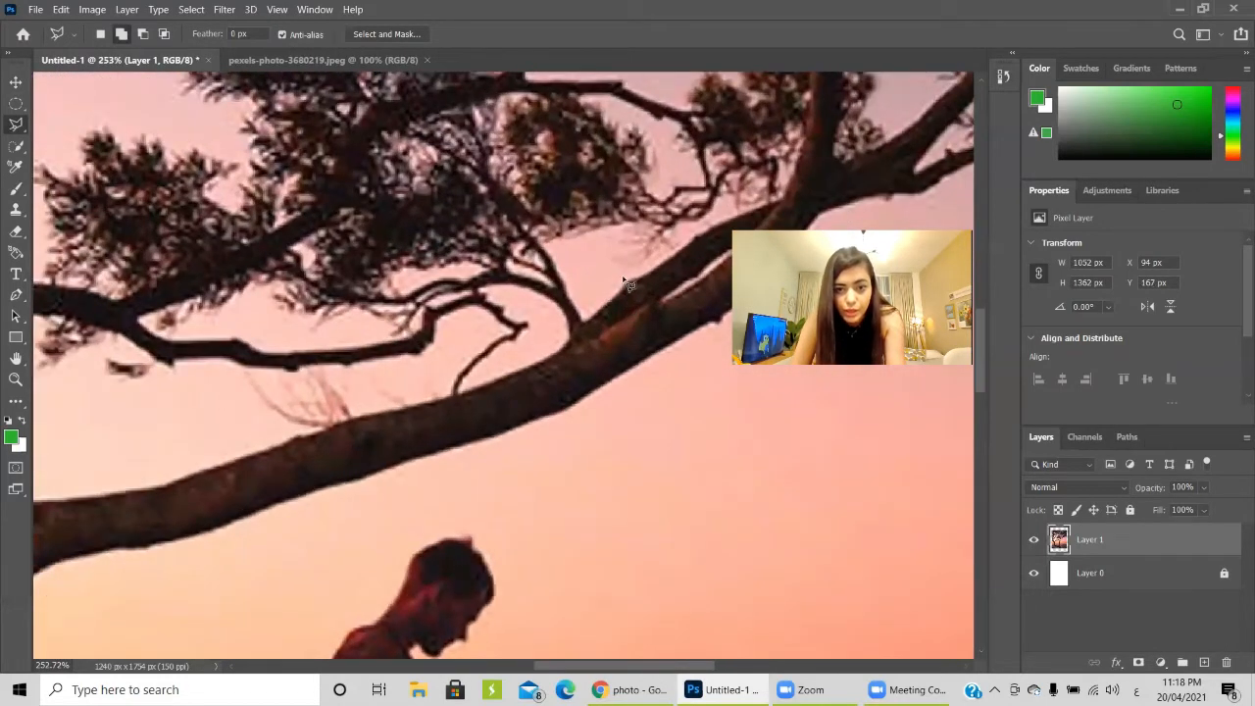
mouse_move(632, 280)
left_mouse_down()
mouse_move(575, 333)
mouse_move(588, 336)
left_mouse_up()
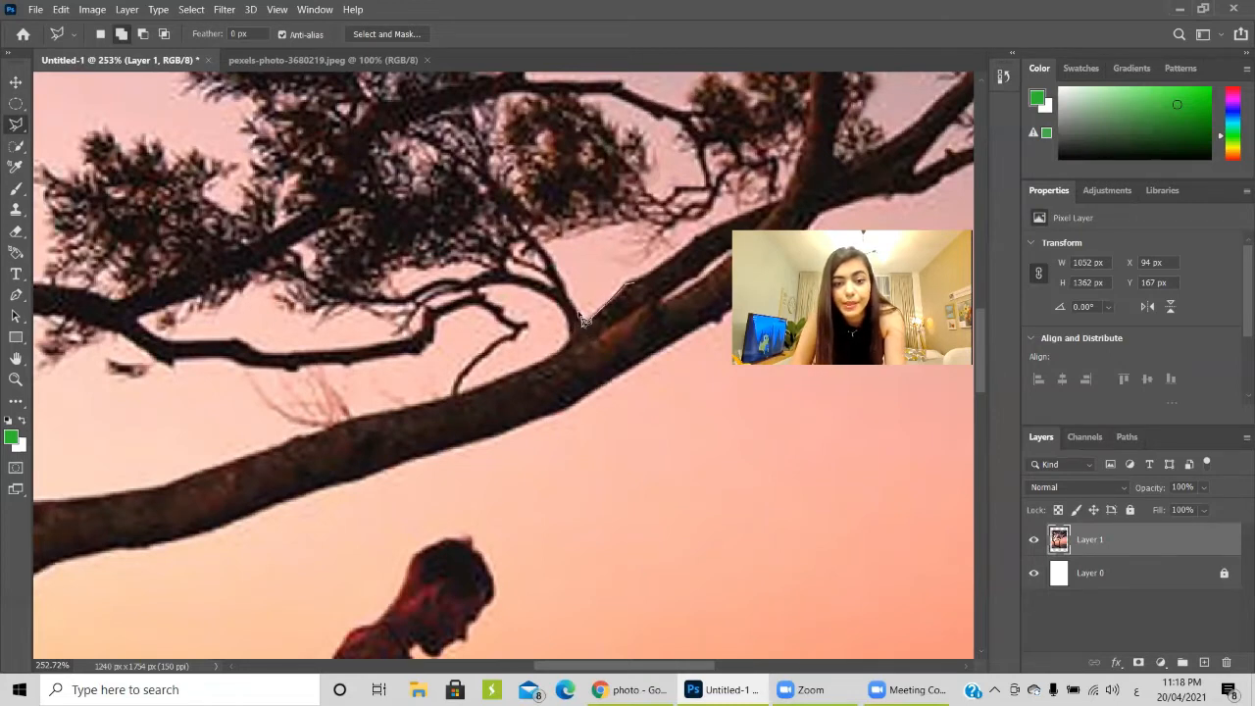
left_click_drag(571, 297, 562, 269)
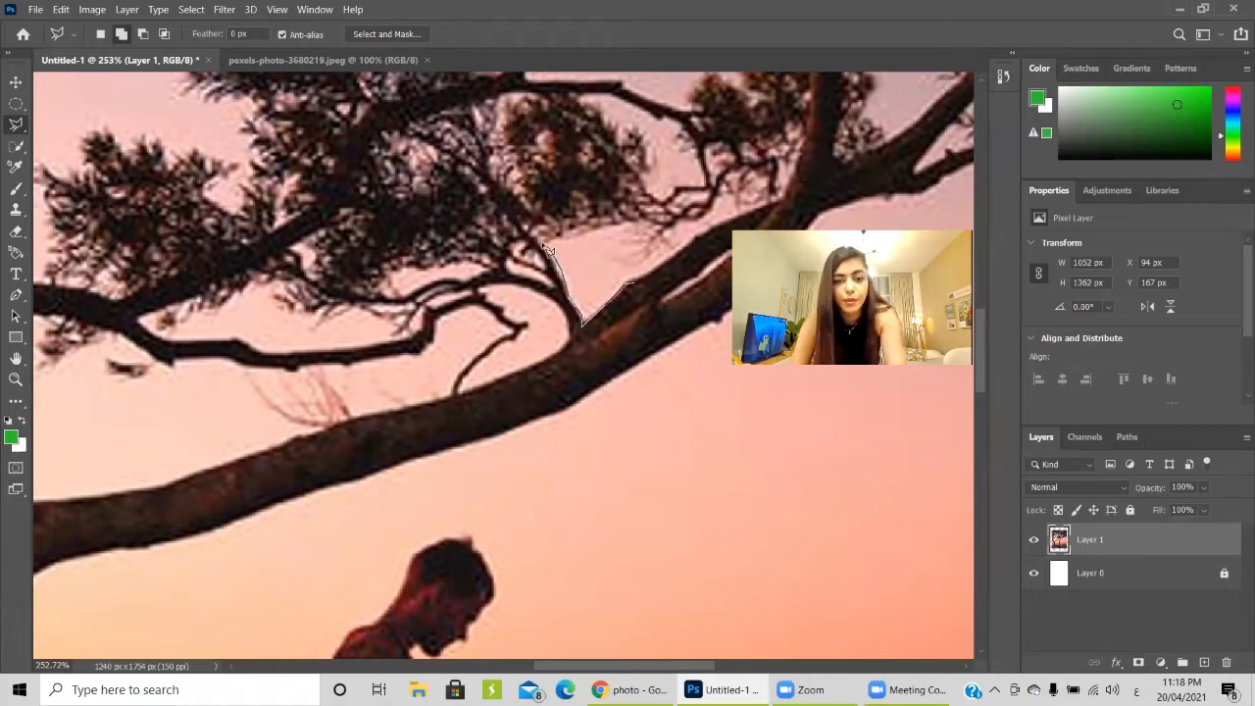
key("Escape")
scroll(598, 327, "up", 6)
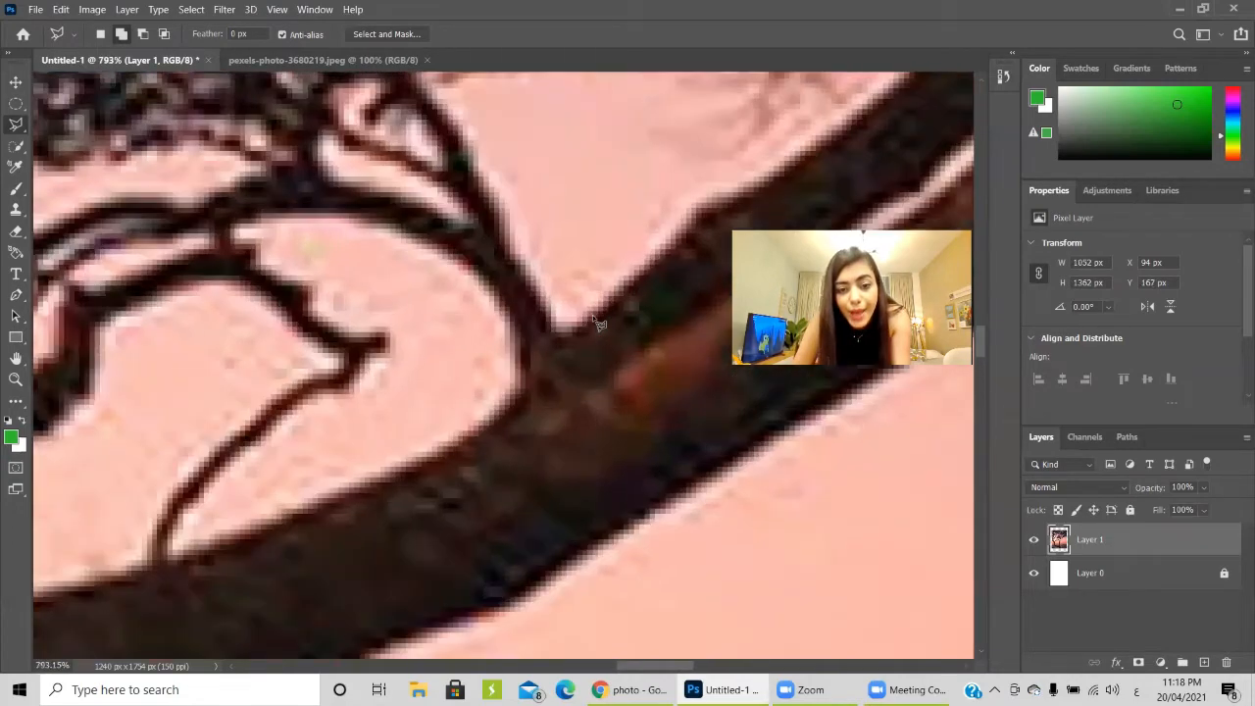
scroll(598, 326, "up", 3)
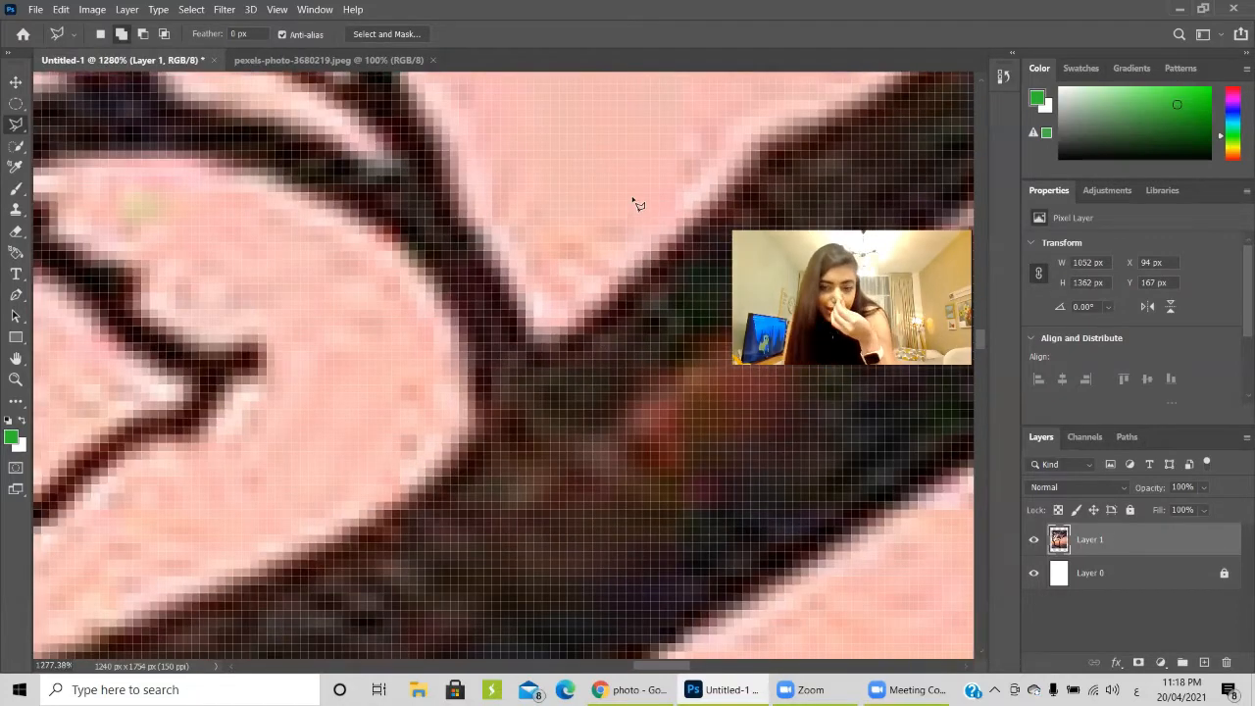
left_click(715, 194)
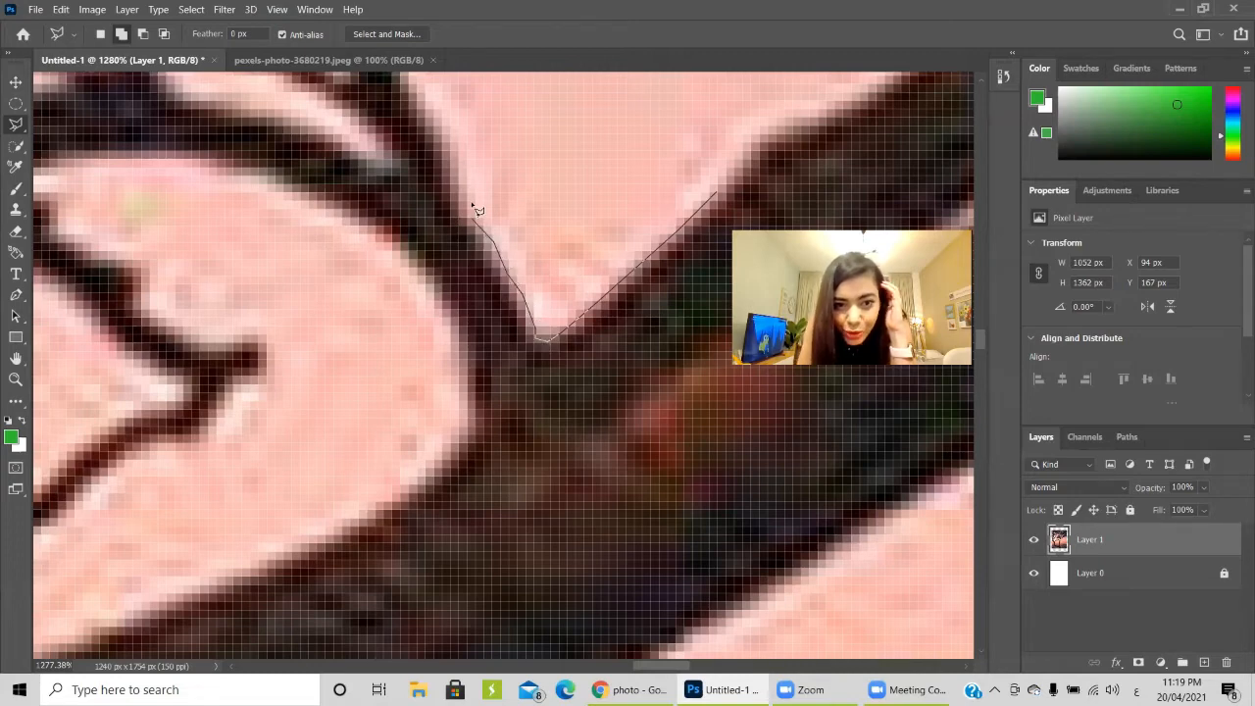
left_click(472, 211)
scroll(477, 339, "down", 10)
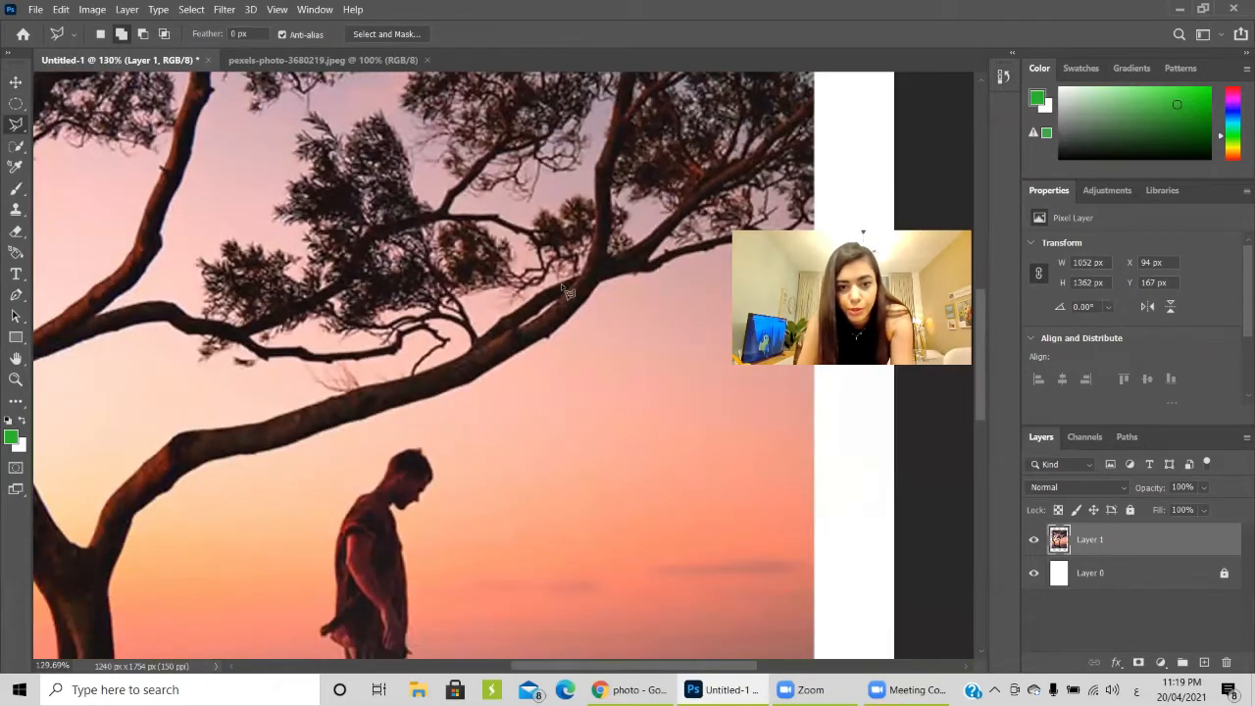
Outline a polygonal selection about 216 × 198 px around the thick branch section above and beside the man's head, and deselect it
left_click(427, 319)
left_click(437, 443)
left_click(607, 451)
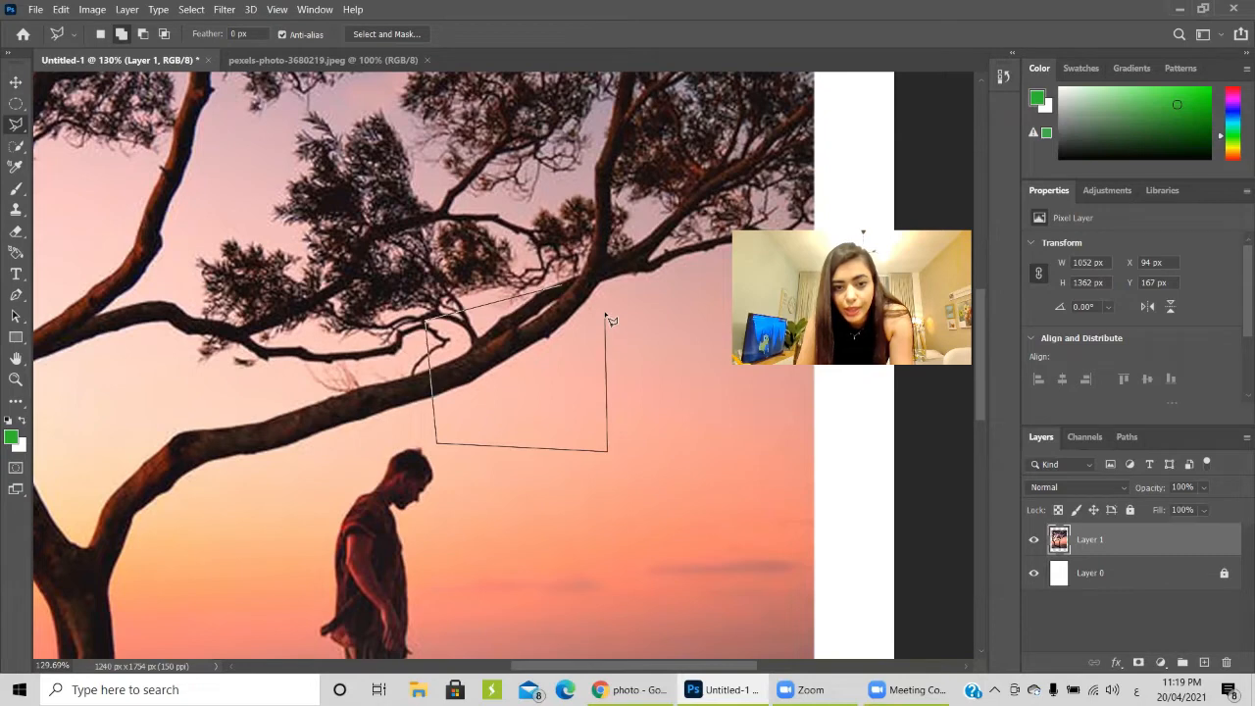
double_click(602, 310)
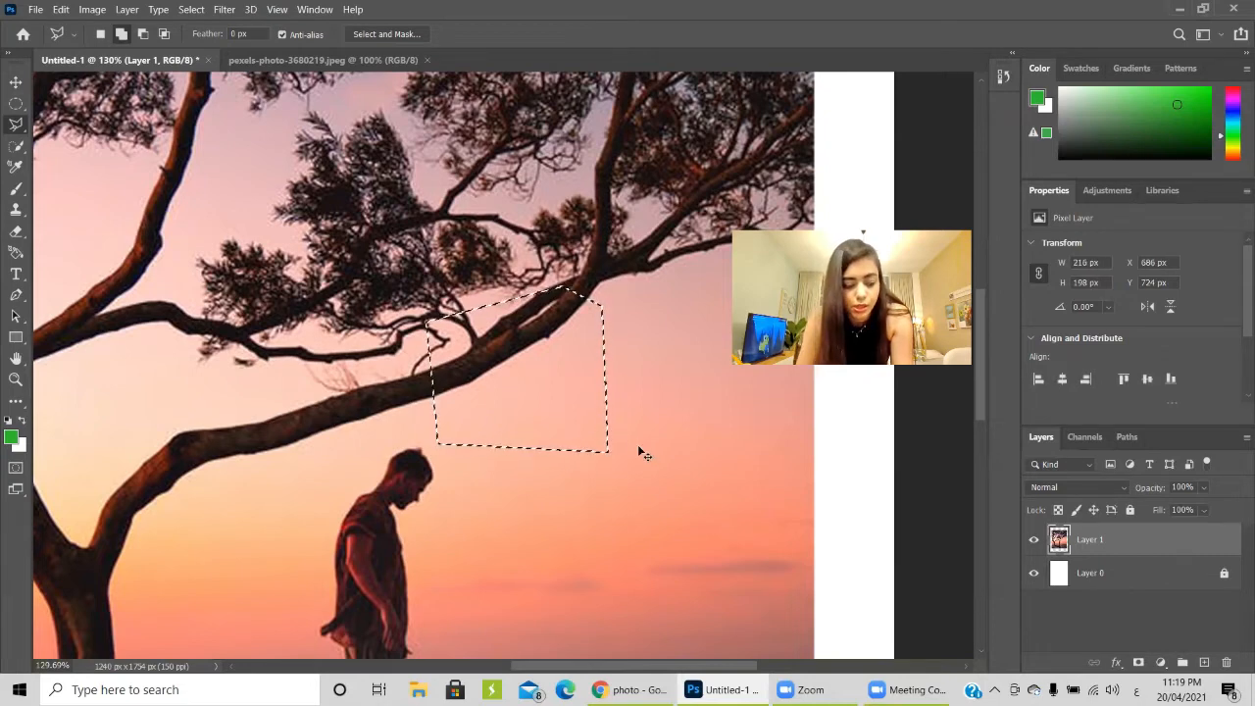
key("ctrl+d")
Outline a five-sided polygonal selection about 204 × 198 px in the open sky below the branch, and deselect it
left_click(608, 350)
left_click(469, 406)
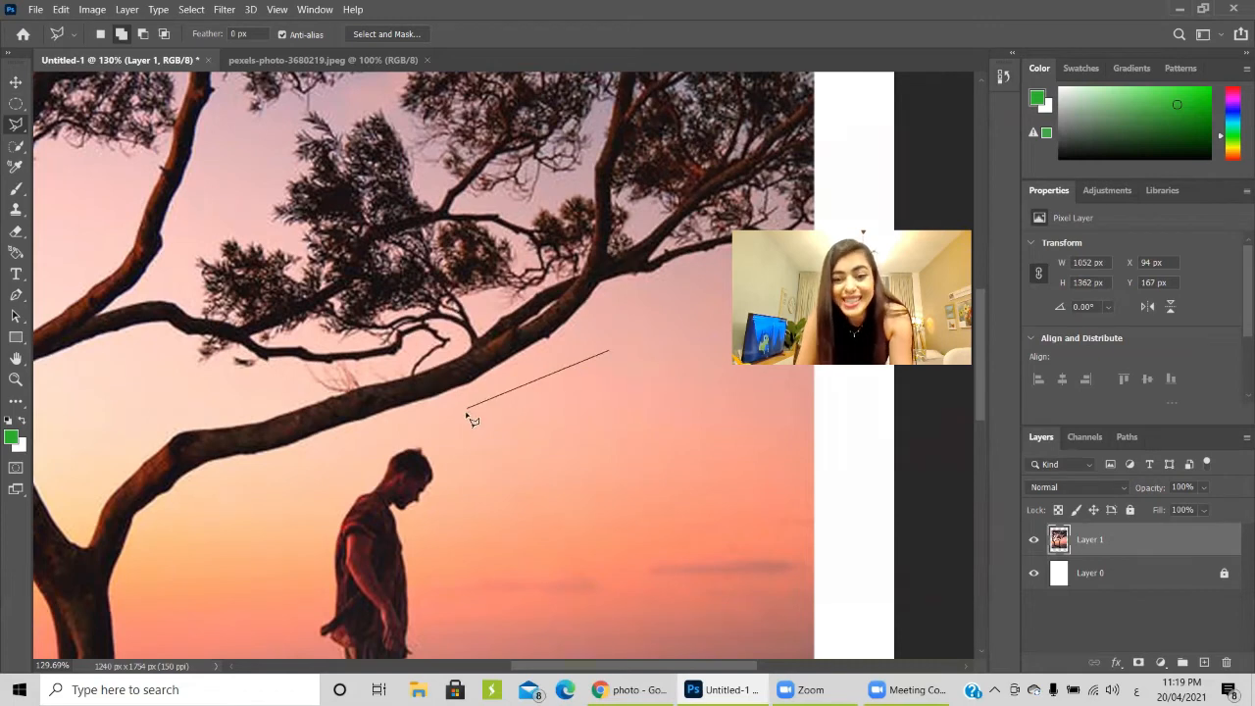
left_click(487, 517)
double_click(641, 394)
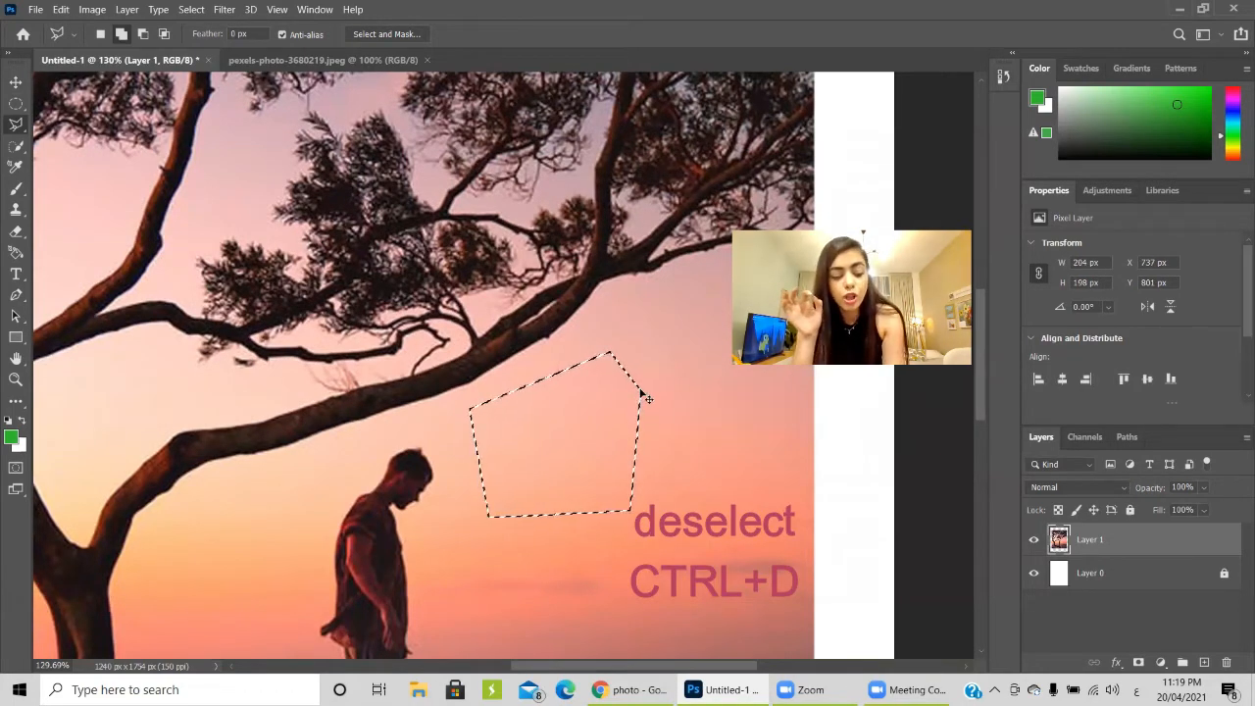
key("ctrl+d")
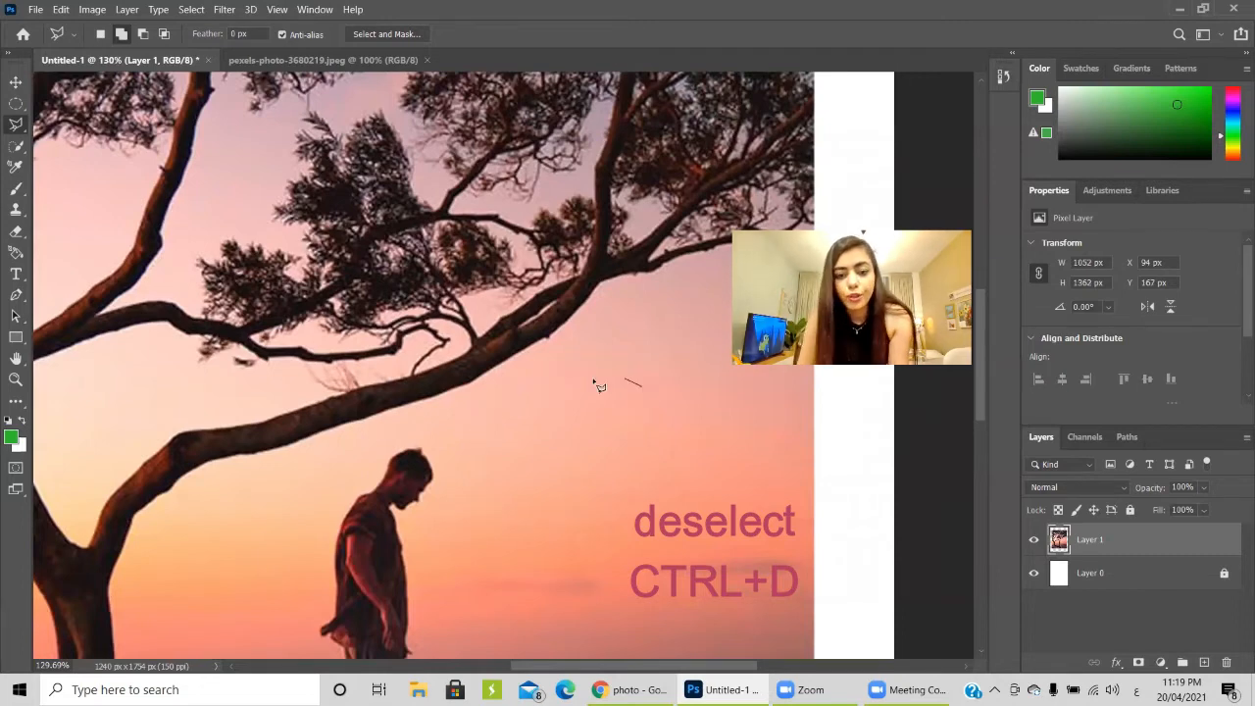
Outline a four-sided polygonal selection about 134 × 124 px in the open sky, and remove it with the Deselect command
left_click(530, 385)
left_click(531, 475)
double_click(618, 488)
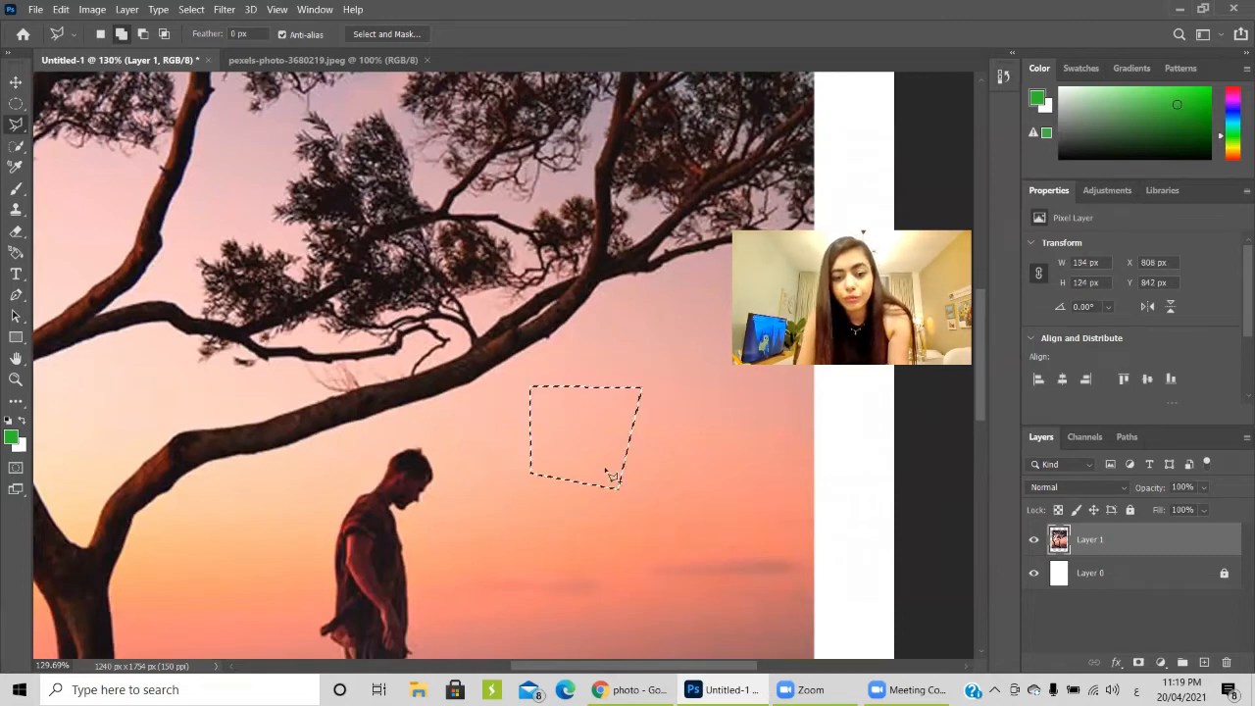
right_click(585, 420)
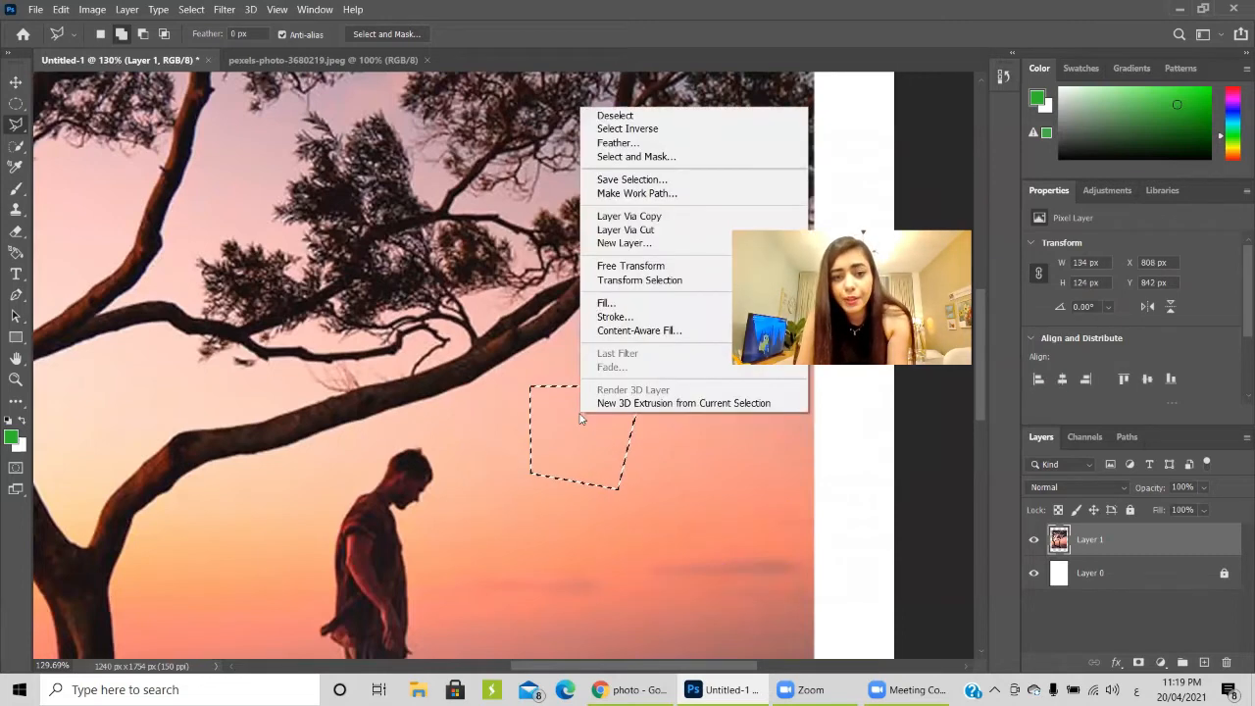
left_click(590, 116)
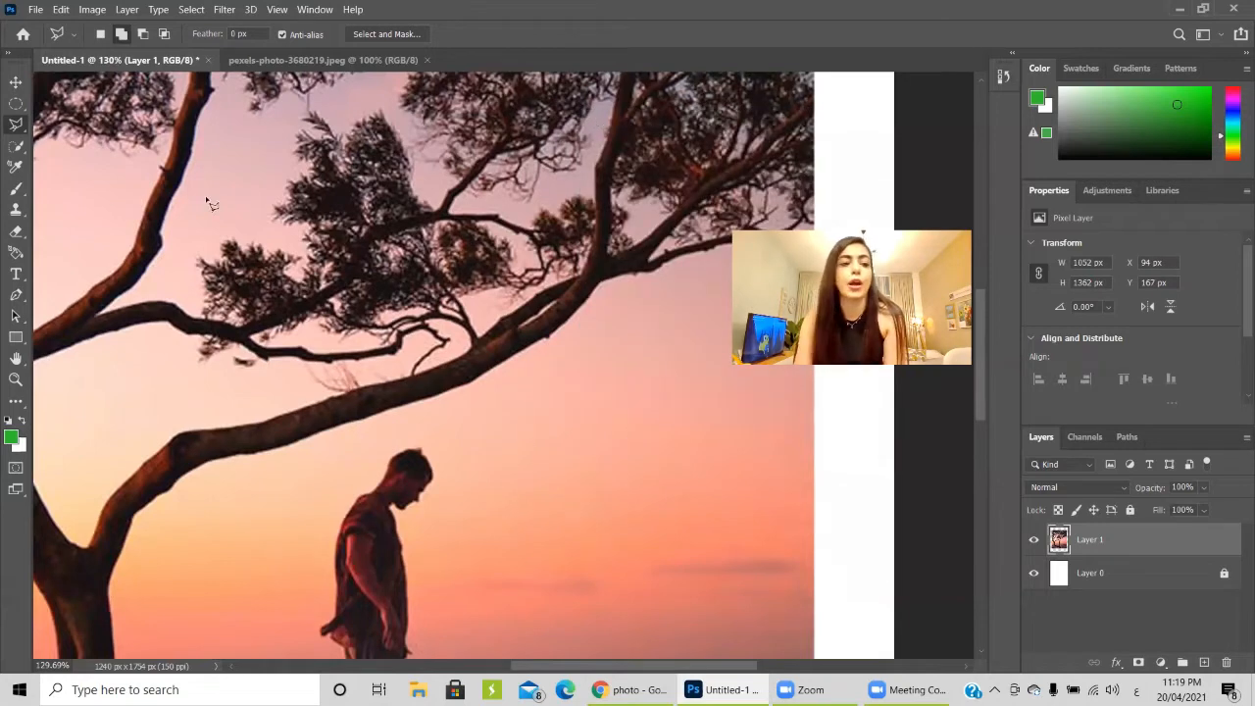
Encircle the branch junction freehand with the Lasso tool, an area about 306 × 232 px, and deselect it
left_click(17, 125)
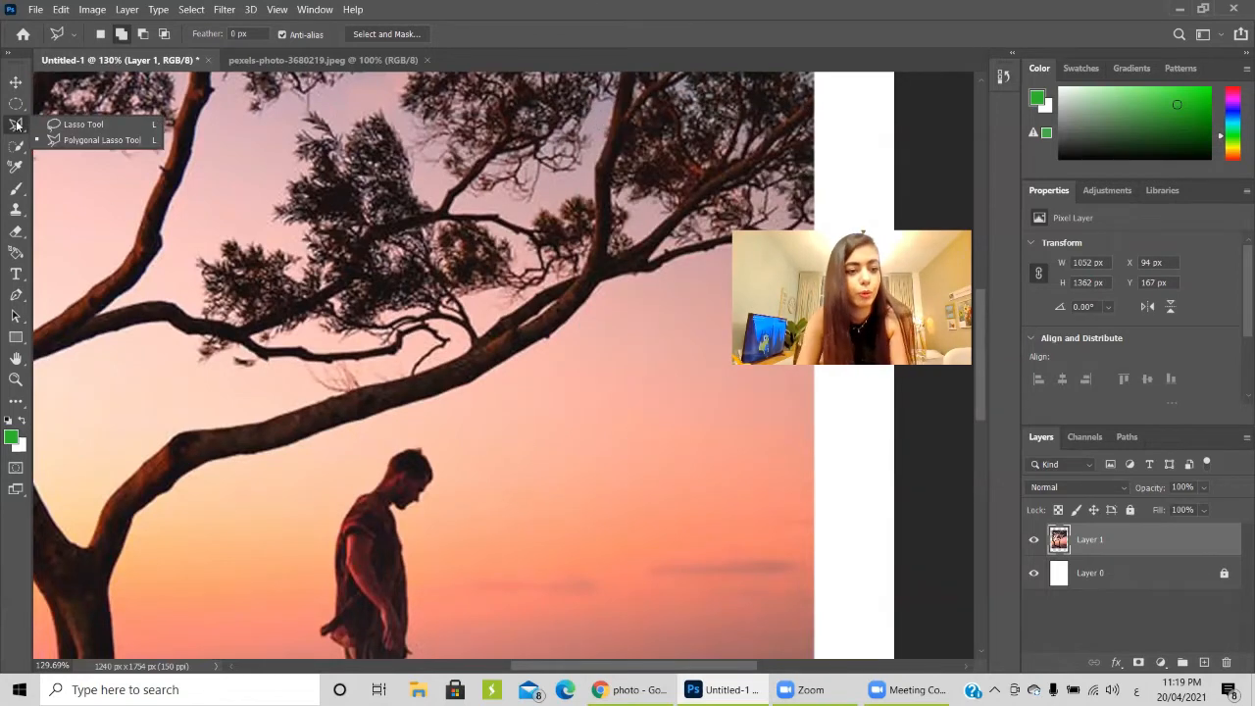
left_click(76, 128)
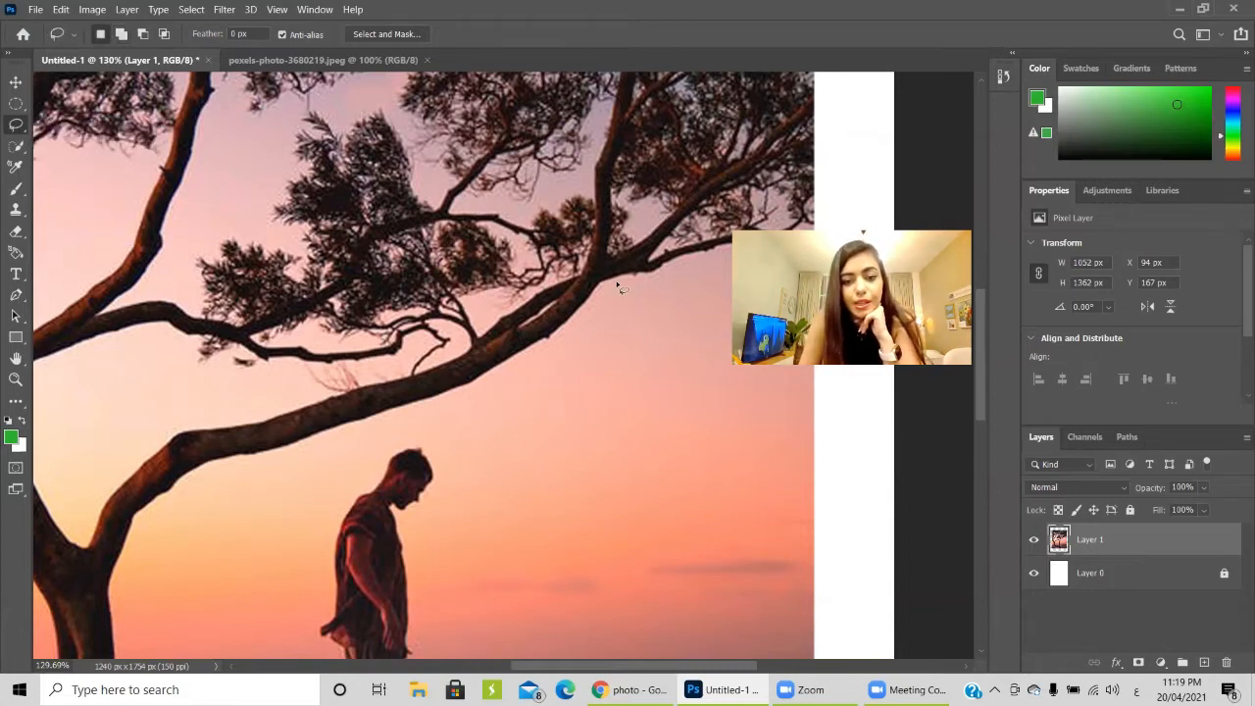
left_click_drag(617, 282, 583, 313)
mouse_move(538, 370)
left_mouse_down()
mouse_move(394, 369)
mouse_move(444, 296)
mouse_move(610, 209)
left_mouse_up()
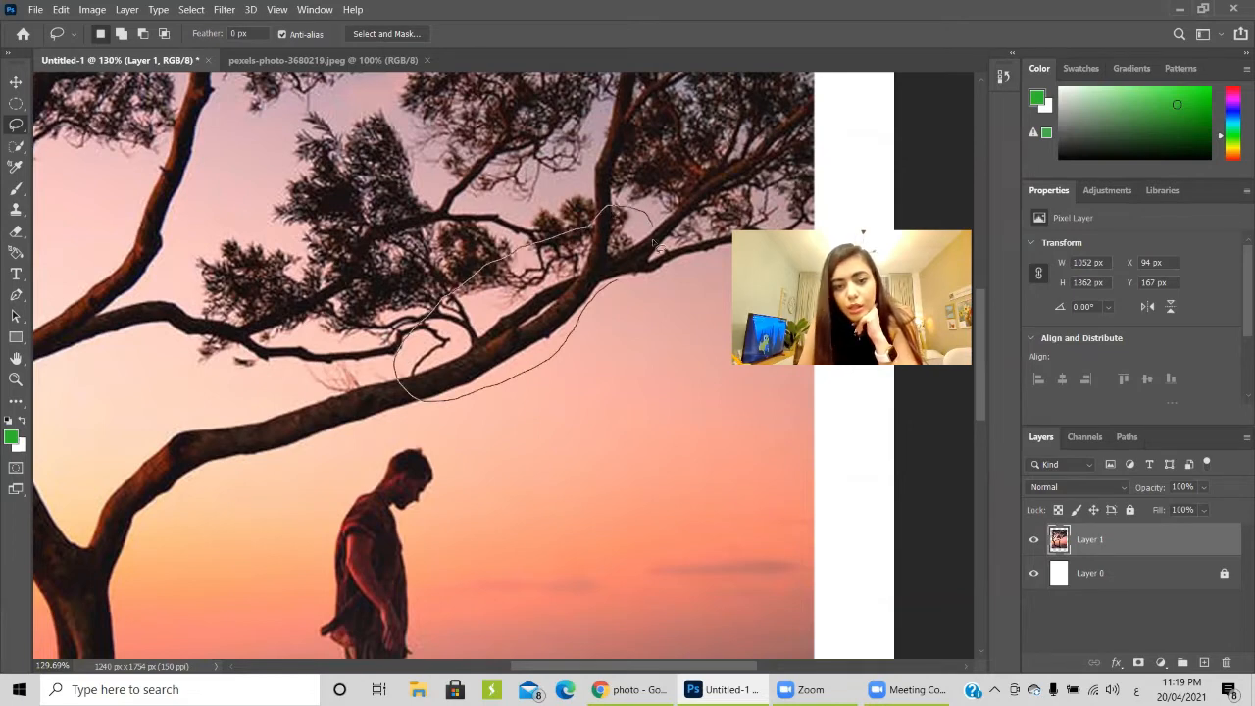
left_click_drag(618, 288, 619, 292)
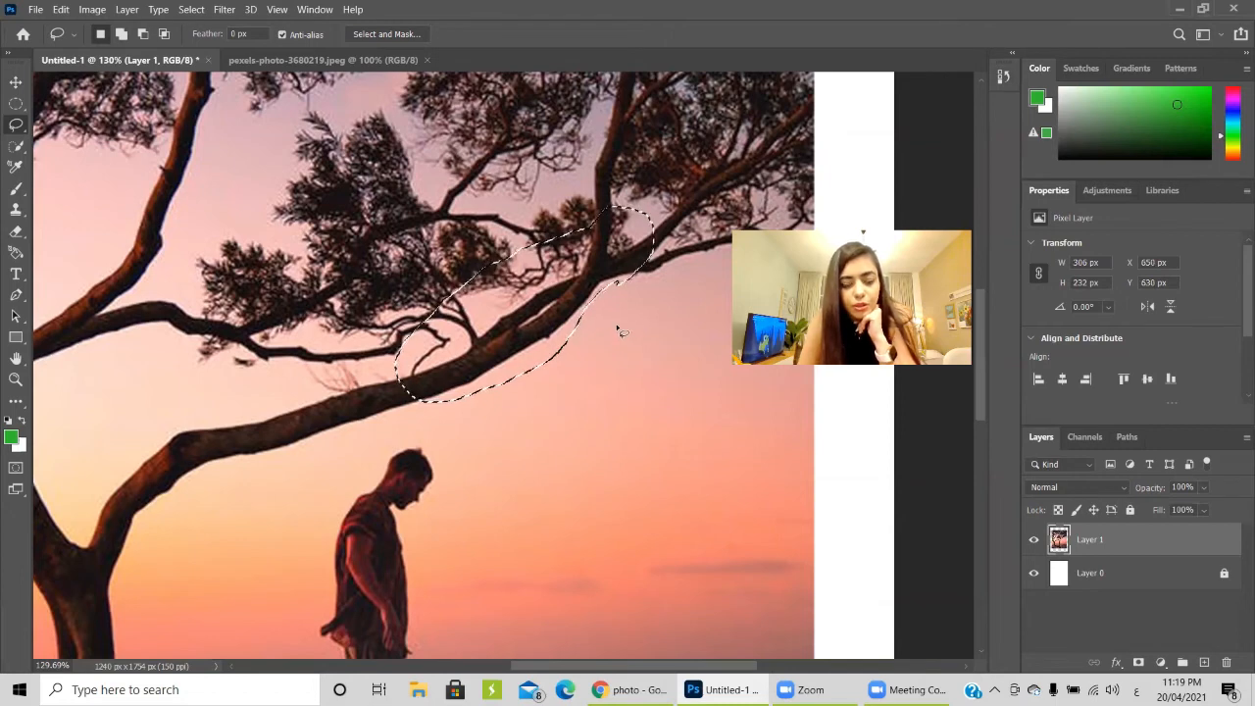
left_click(618, 331)
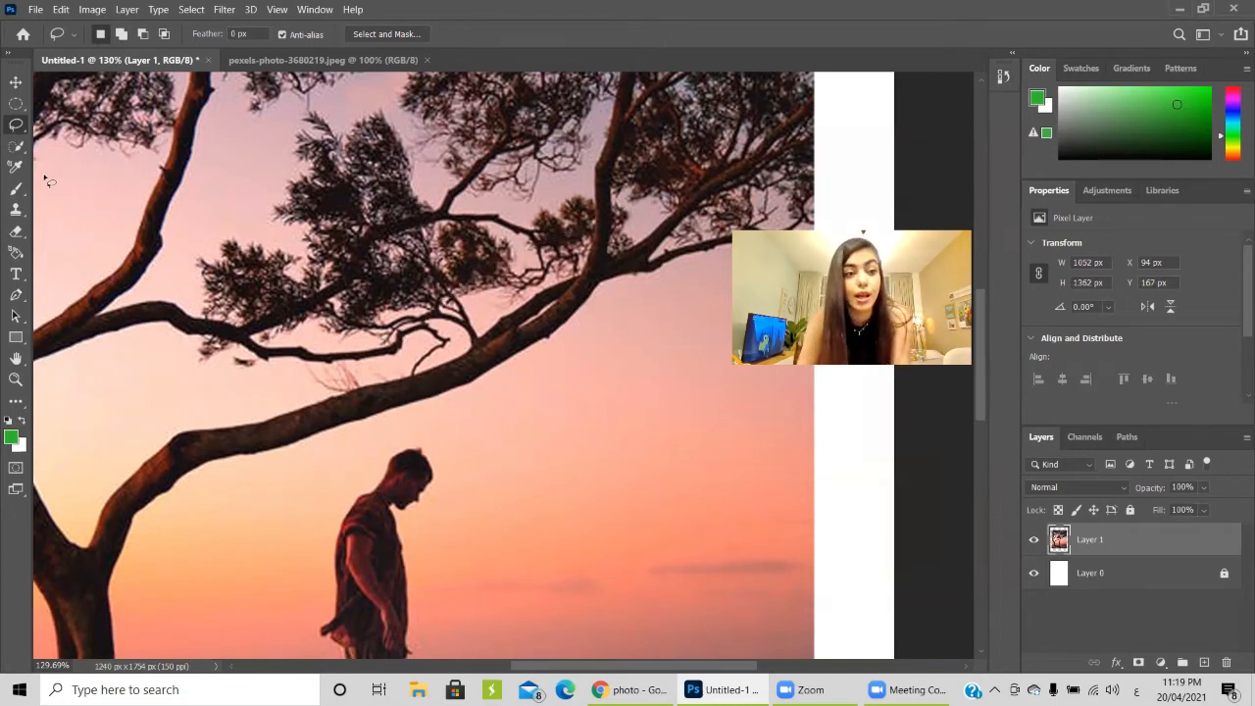
Select the standing man from head to feet with the Quick Selection tool, covering about 184 × 460 px
left_click(18, 148)
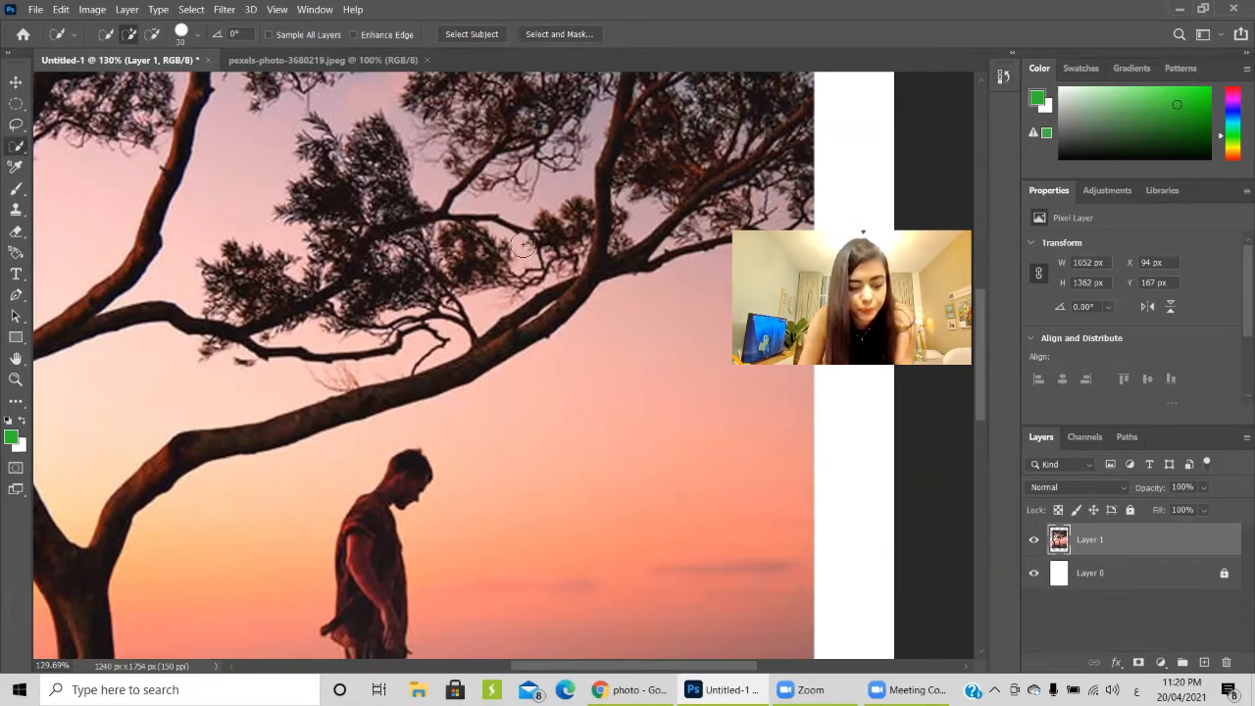
scroll(526, 239, "down", 3)
scroll(477, 496, "up", 3)
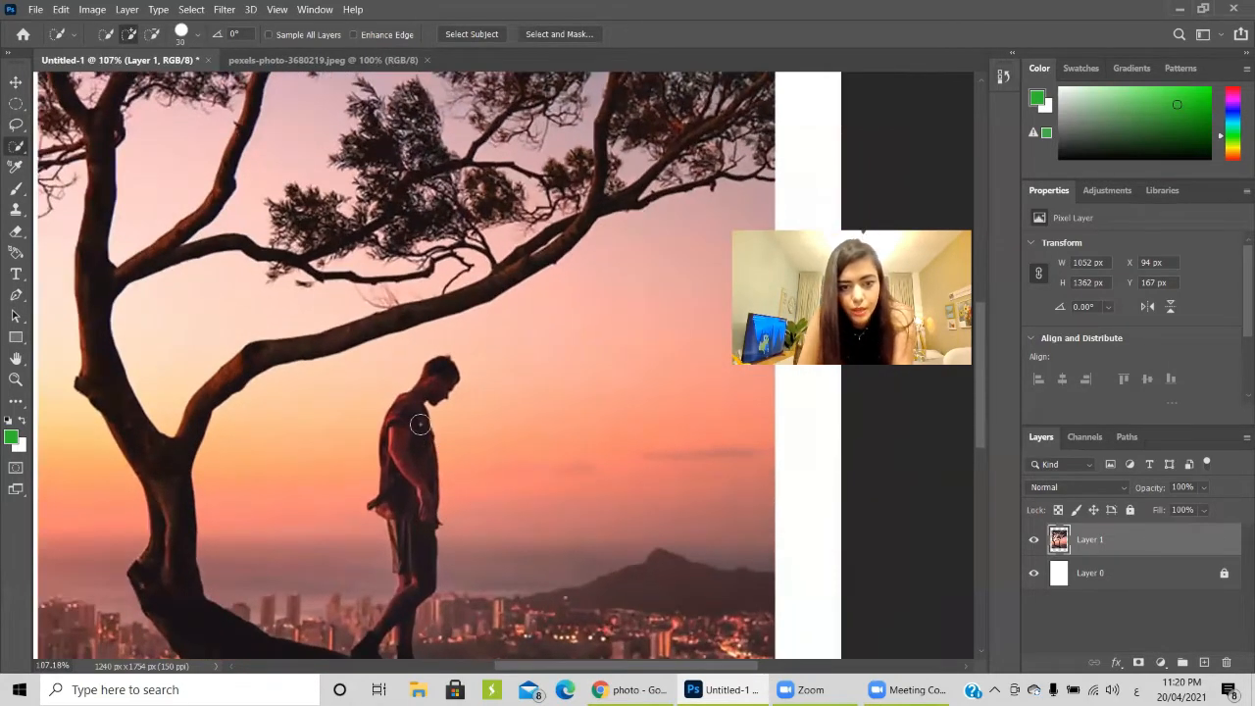
left_click_drag(420, 424, 423, 430)
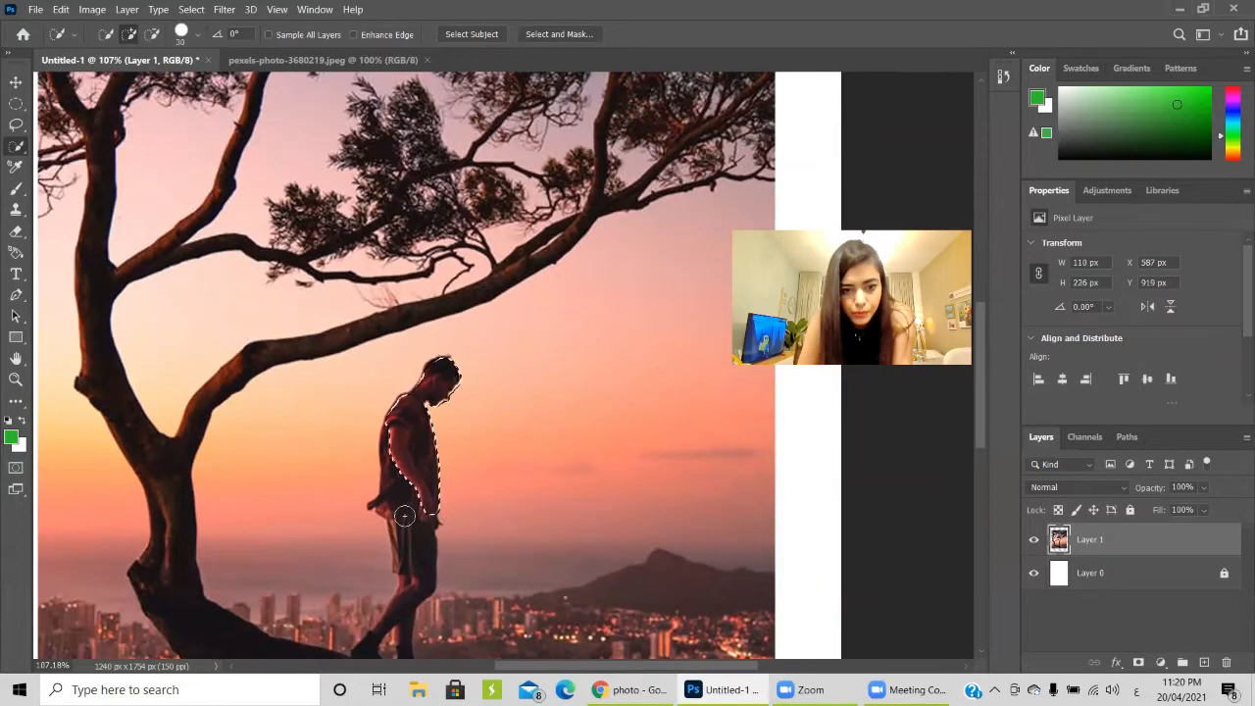
scroll(406, 465, "down", 2)
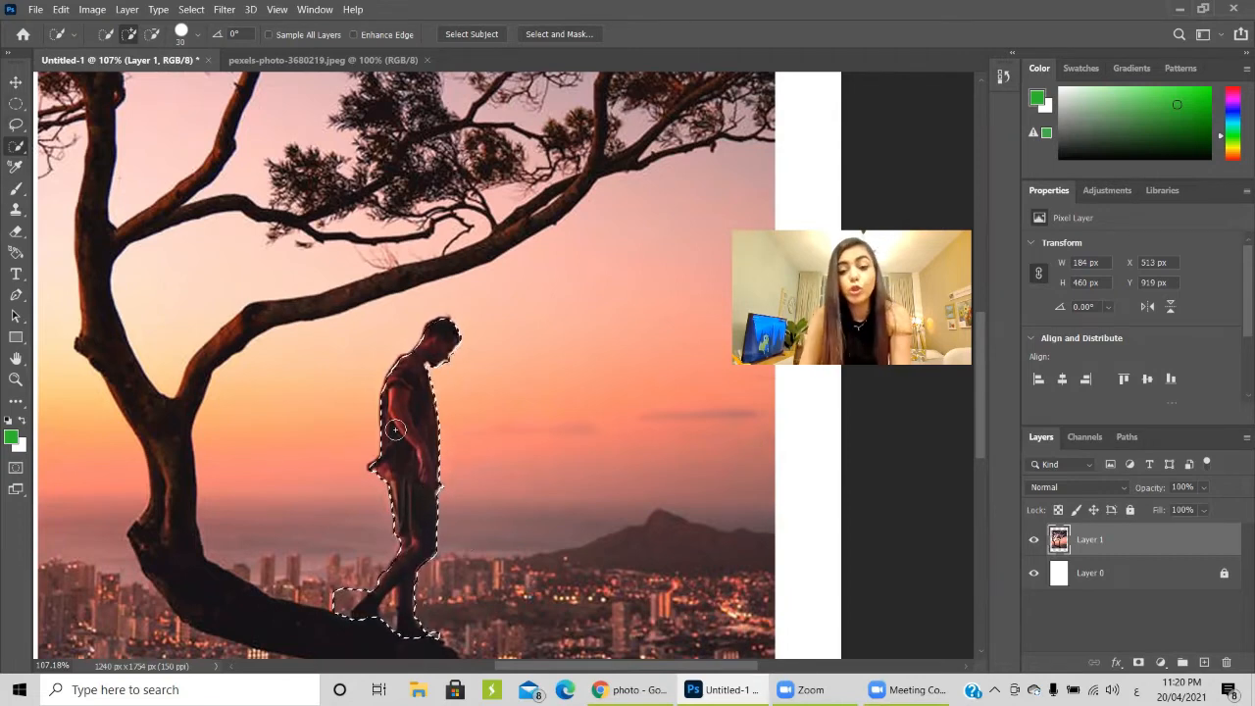
Subtract the protruding bit beside the man's hand and front hip from the selection with the Polygonal Lasso
right_click(15, 125)
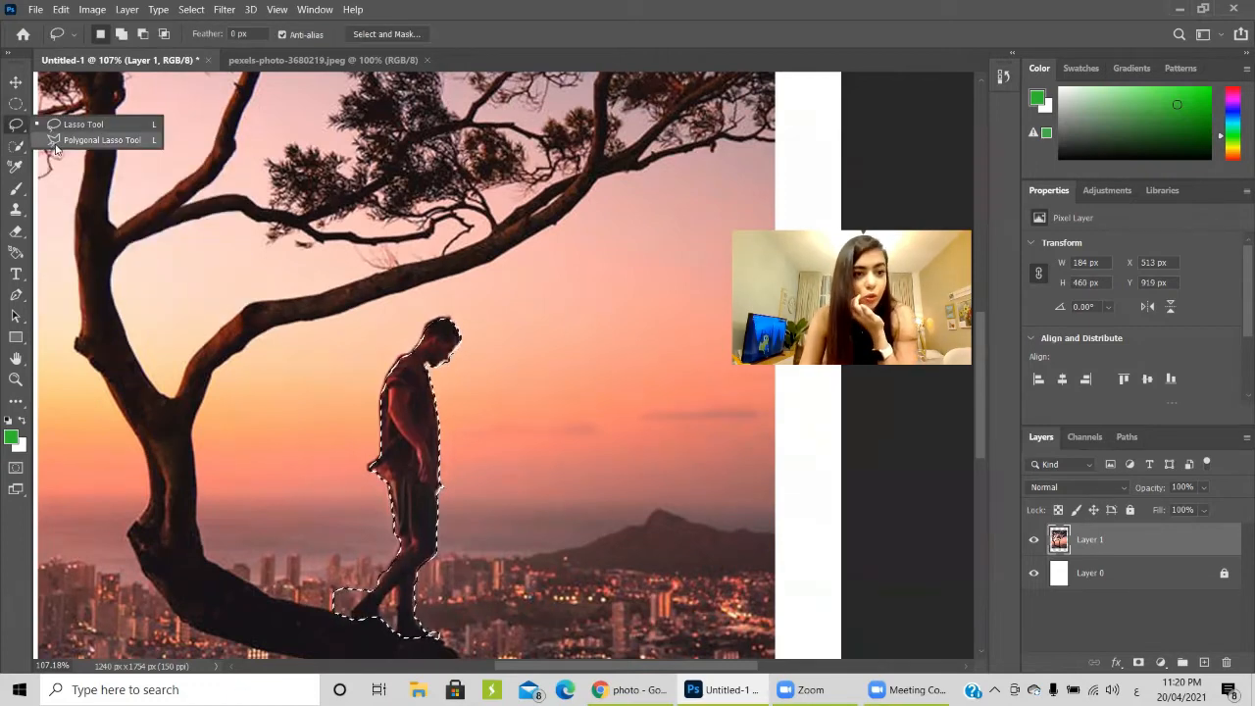
left_click(59, 140)
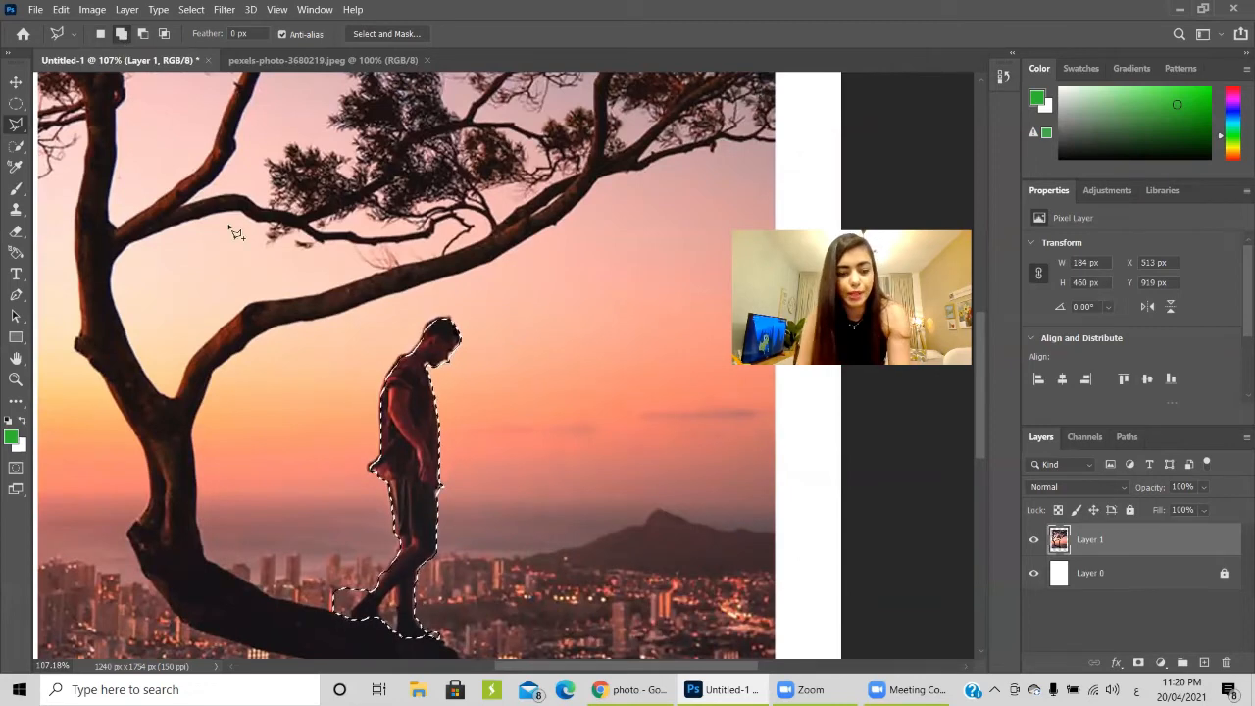
key("alt")
scroll(441, 476, "up", 10)
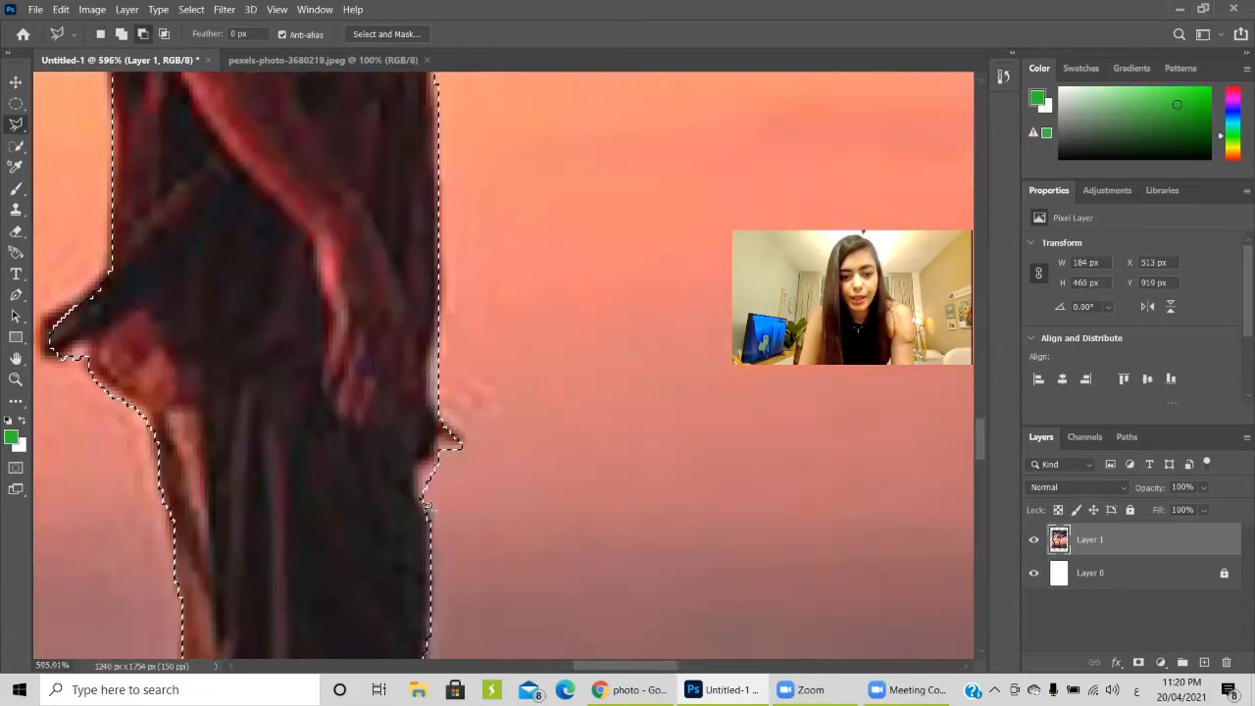
left_click(424, 465)
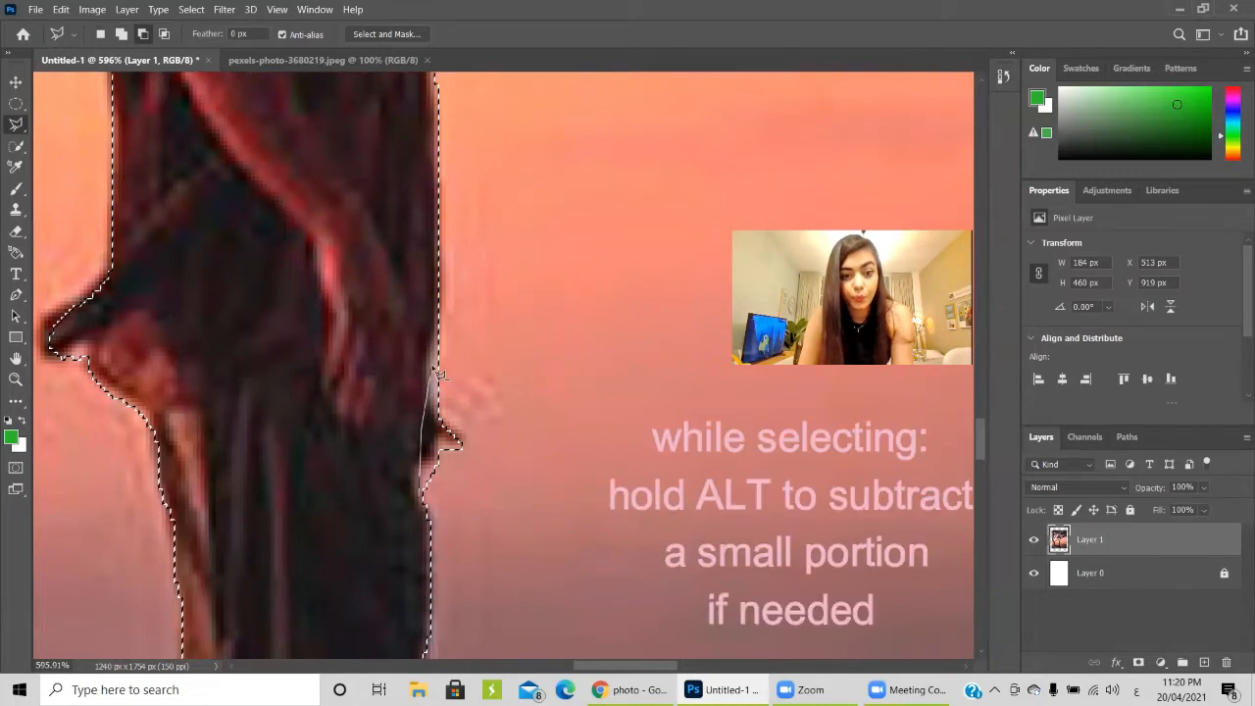
left_click(438, 234)
left_click(554, 324)
double_click(574, 551)
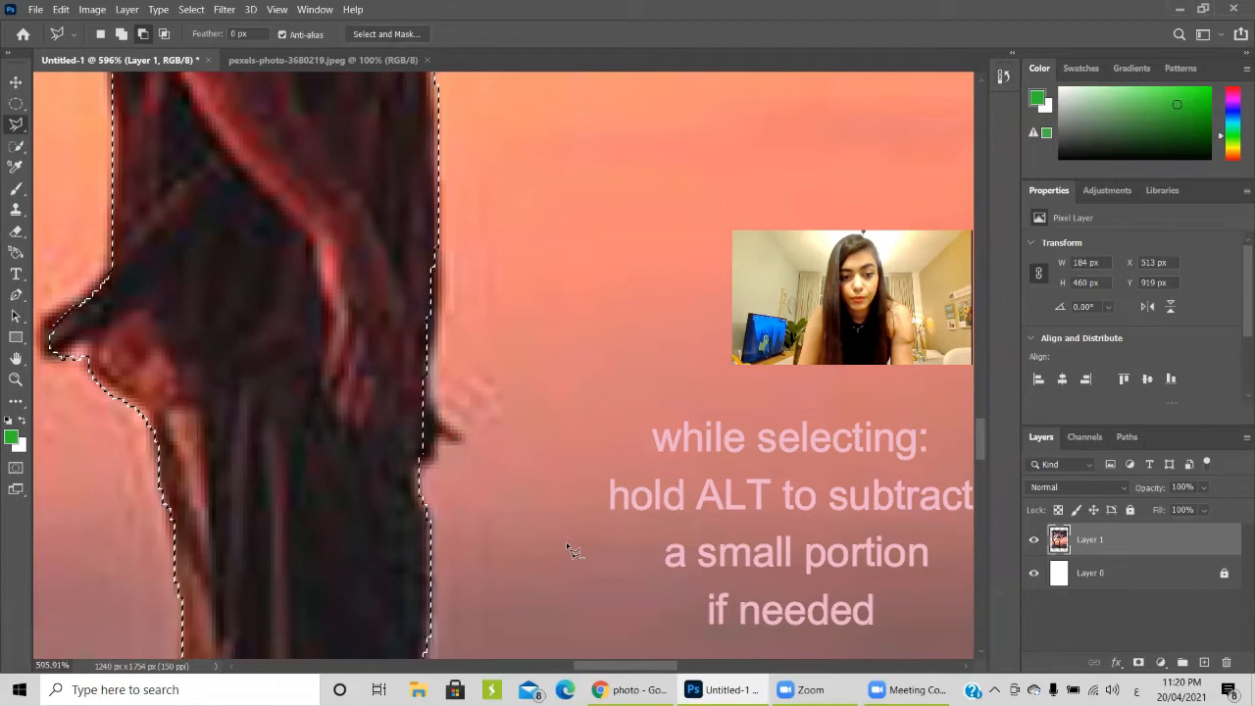
scroll(545, 453, "down", 2)
scroll(495, 280, "down", 3)
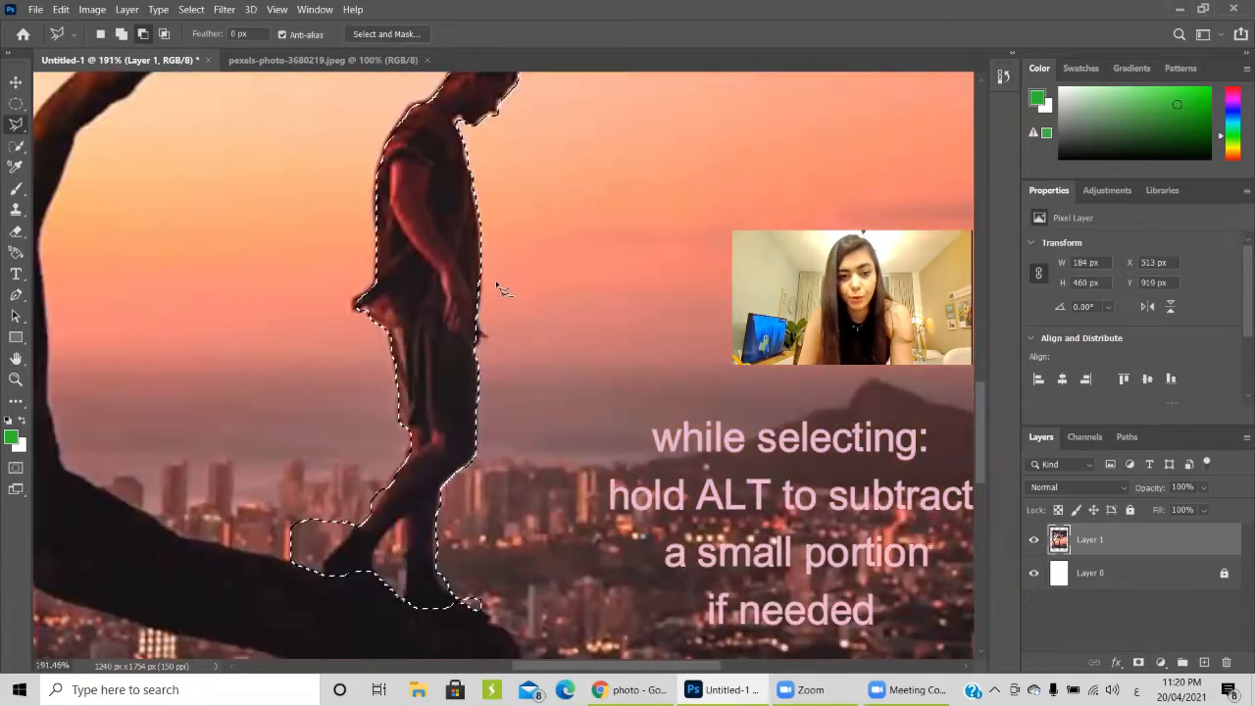
scroll(372, 279, "up", 4)
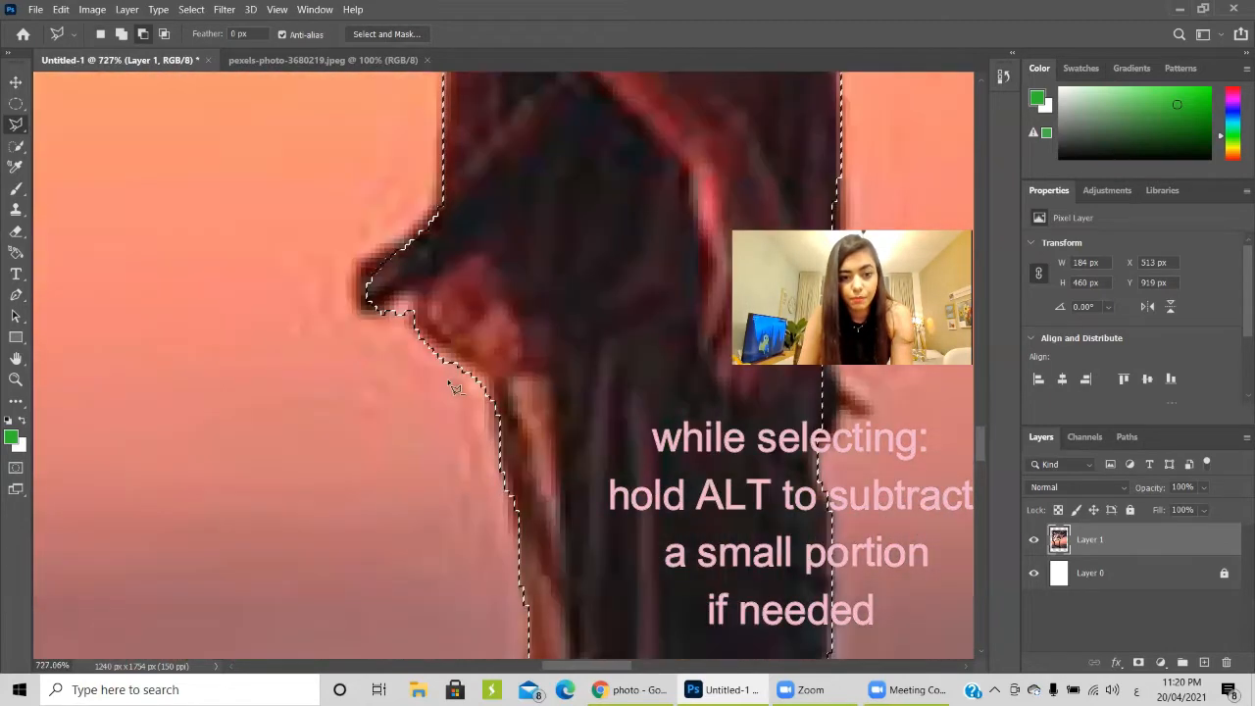
Subtract the excess background behind the man's trailing leg and heel from the selection with the Polygonal Lasso
scroll(454, 383, "down", 4)
scroll(385, 583, "up", 2)
scroll(383, 584, "up", 2)
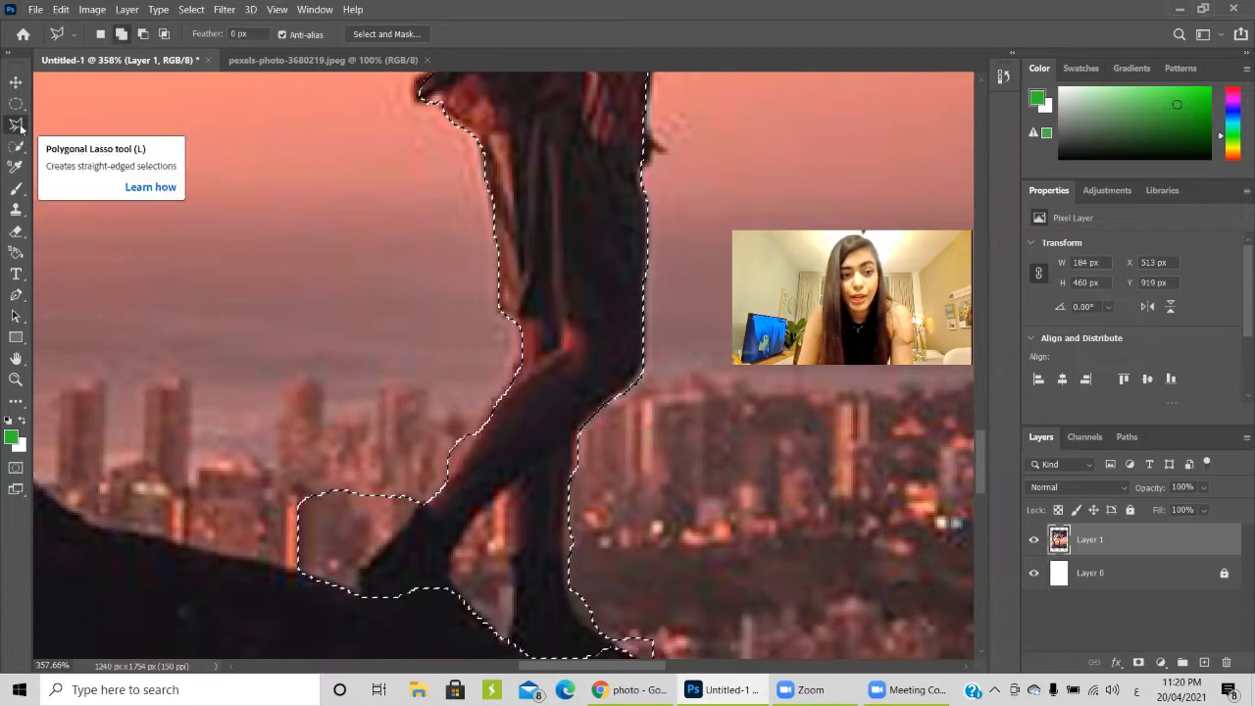
key("alt")
left_click(503, 402, "alt")
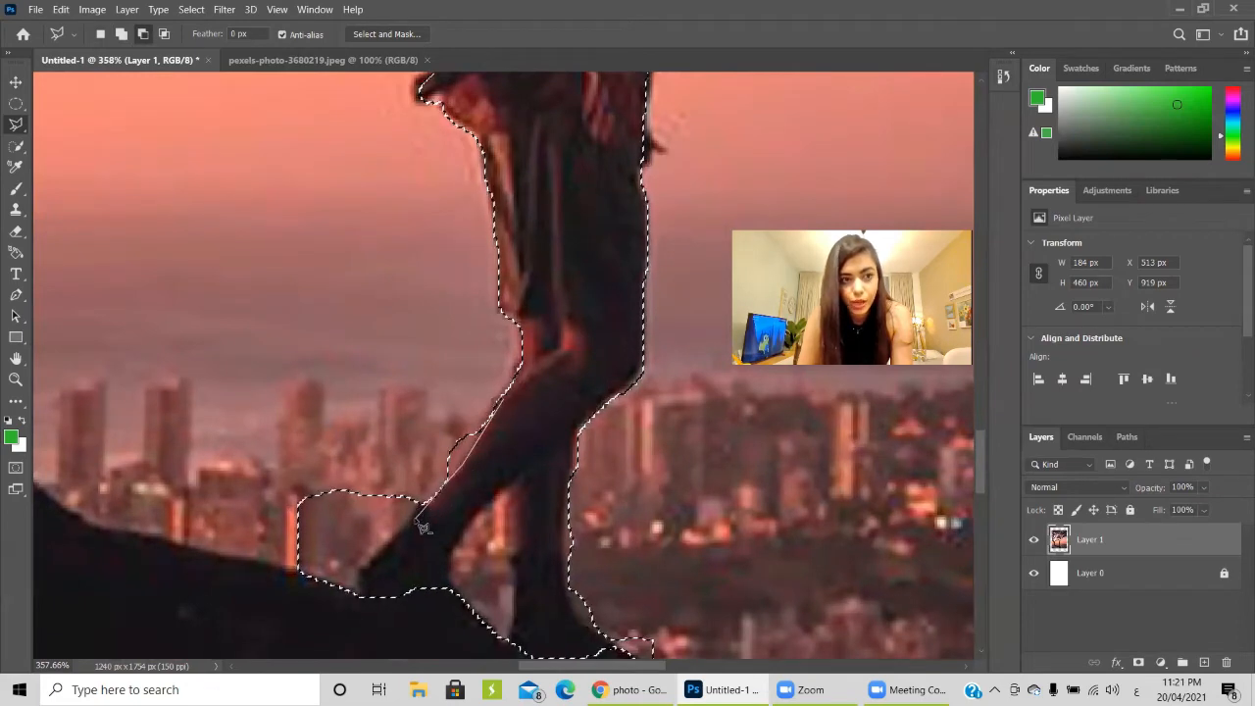
left_click(346, 606, "alt")
left_click(241, 616, "alt")
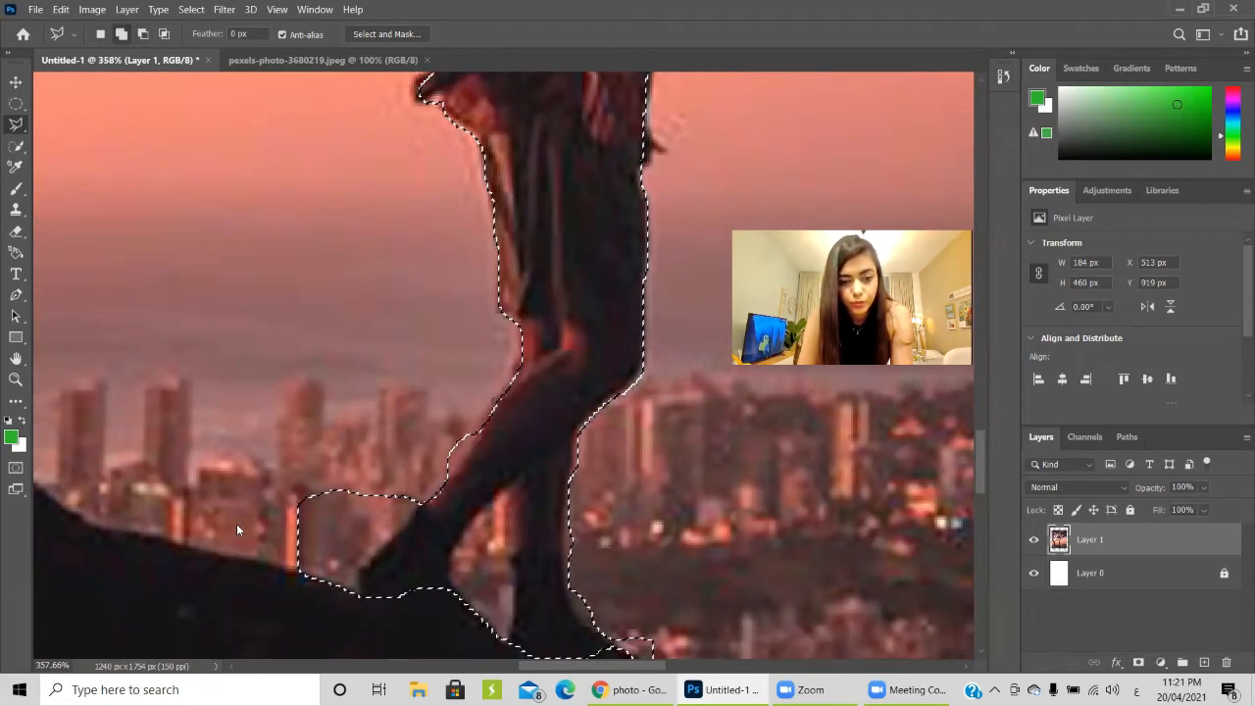
double_click(236, 523)
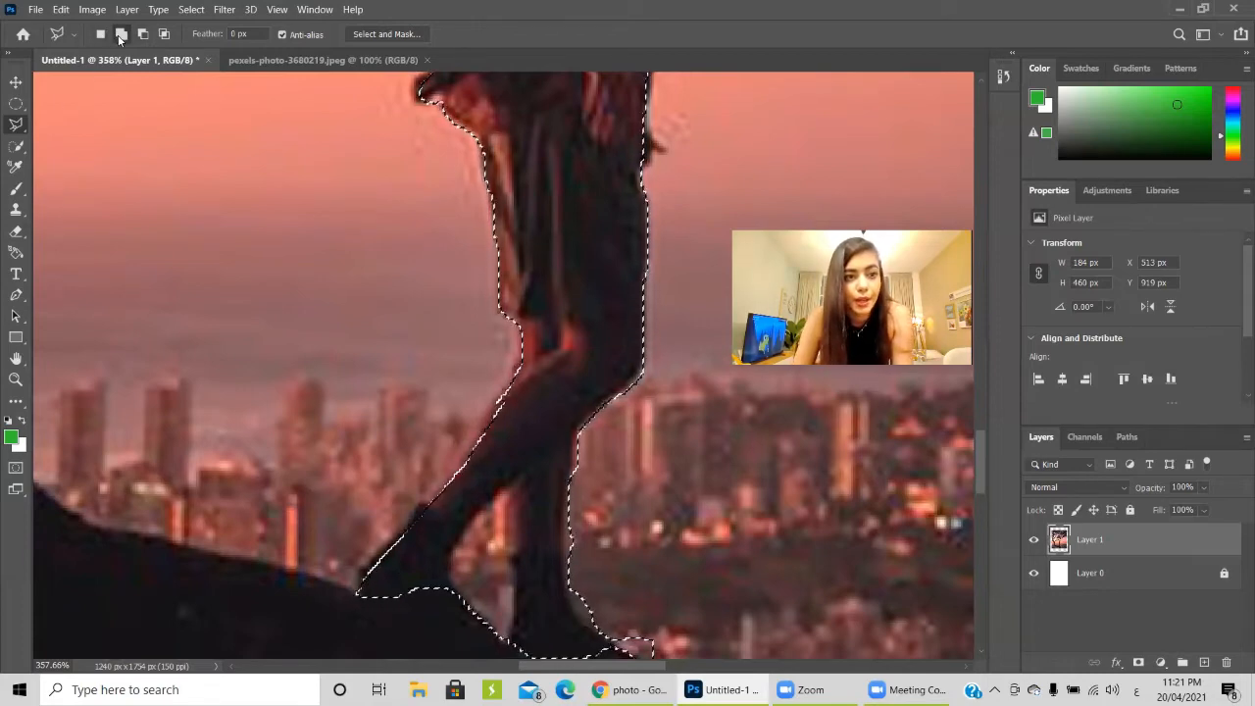
Delete the selected man's pixels from Layer 1, and undo the deletion
scroll(357, 486, "down", 8)
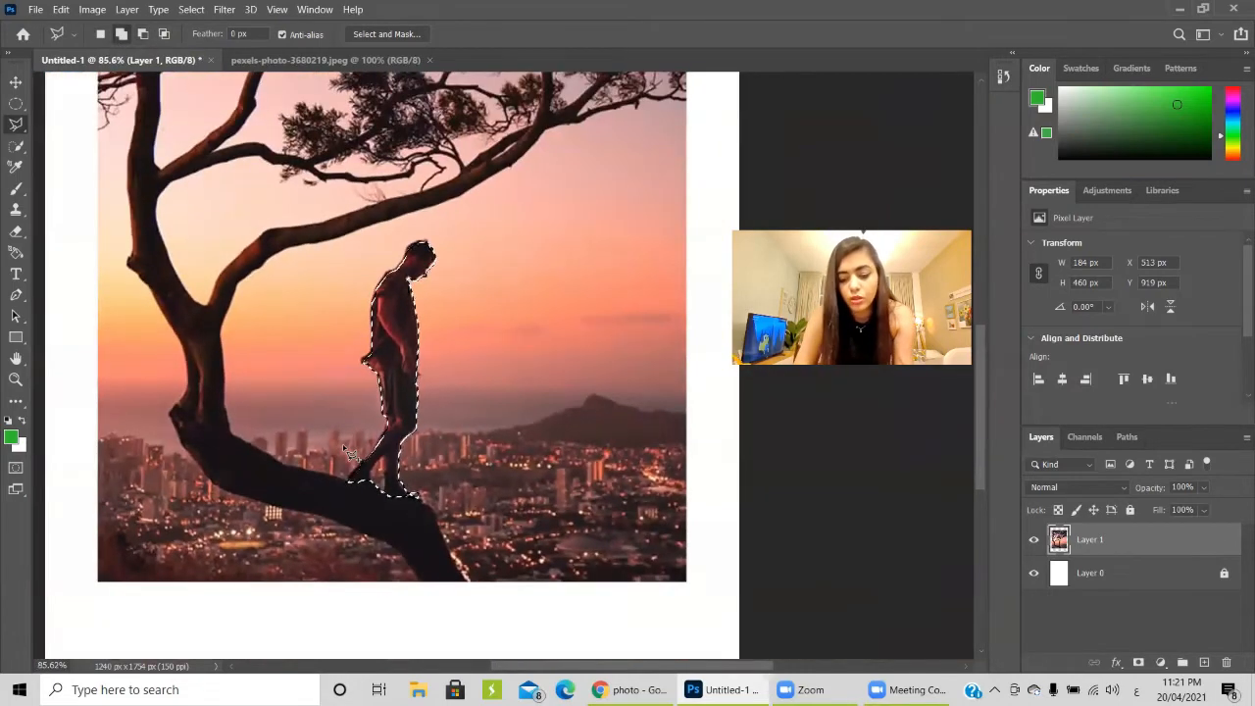
key("Delete")
key("ctrl+z")
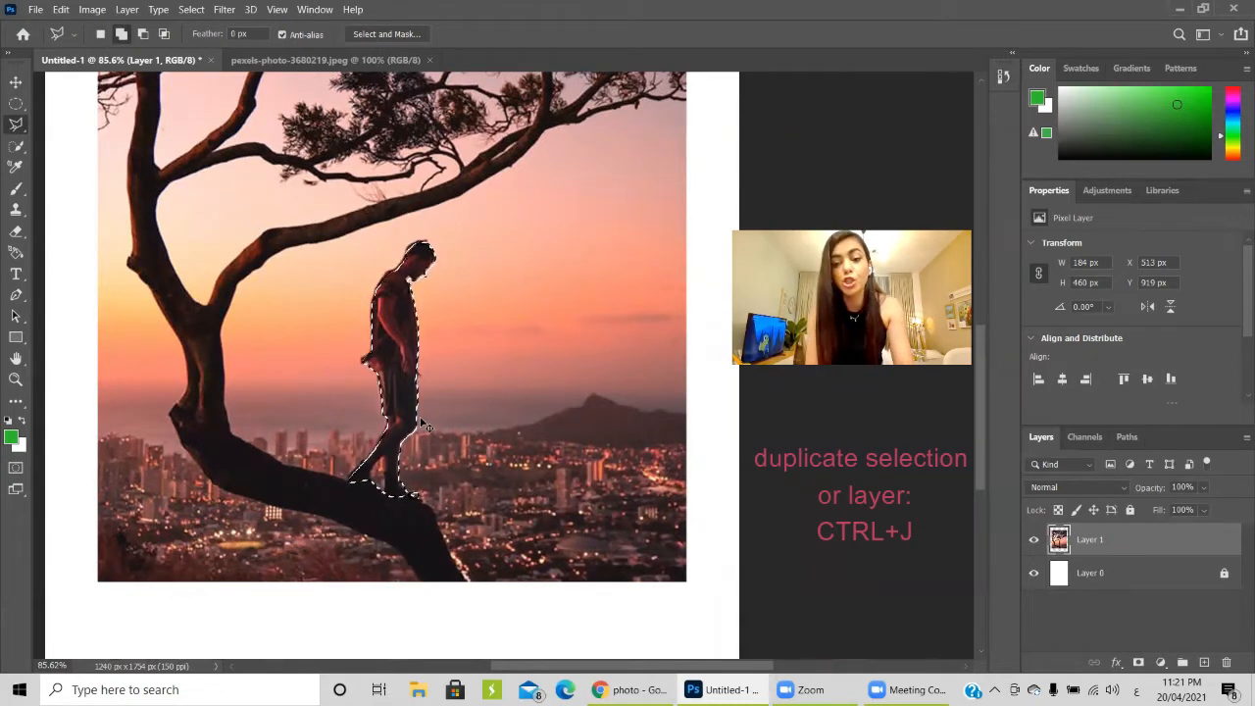
Duplicate the selected man onto a new layer and move the copy beside the original, to about X 620 px, Y 1030 px
key("ctrl+j")
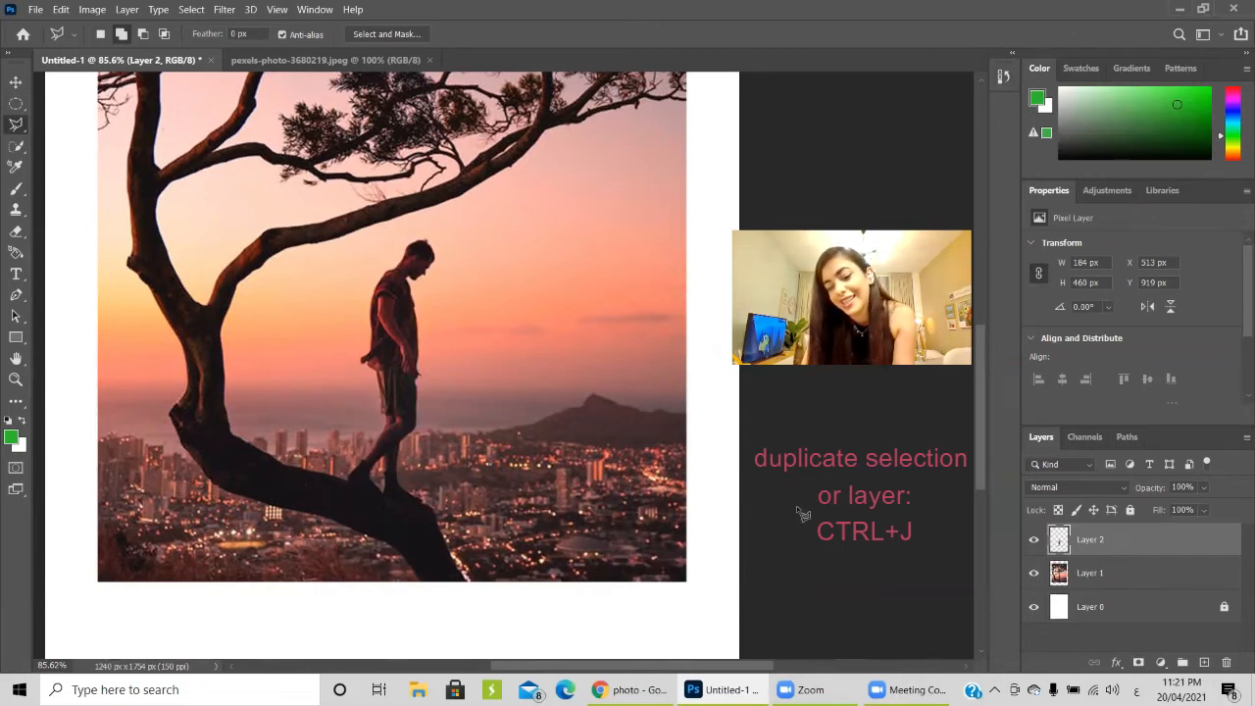
left_click(27, 79)
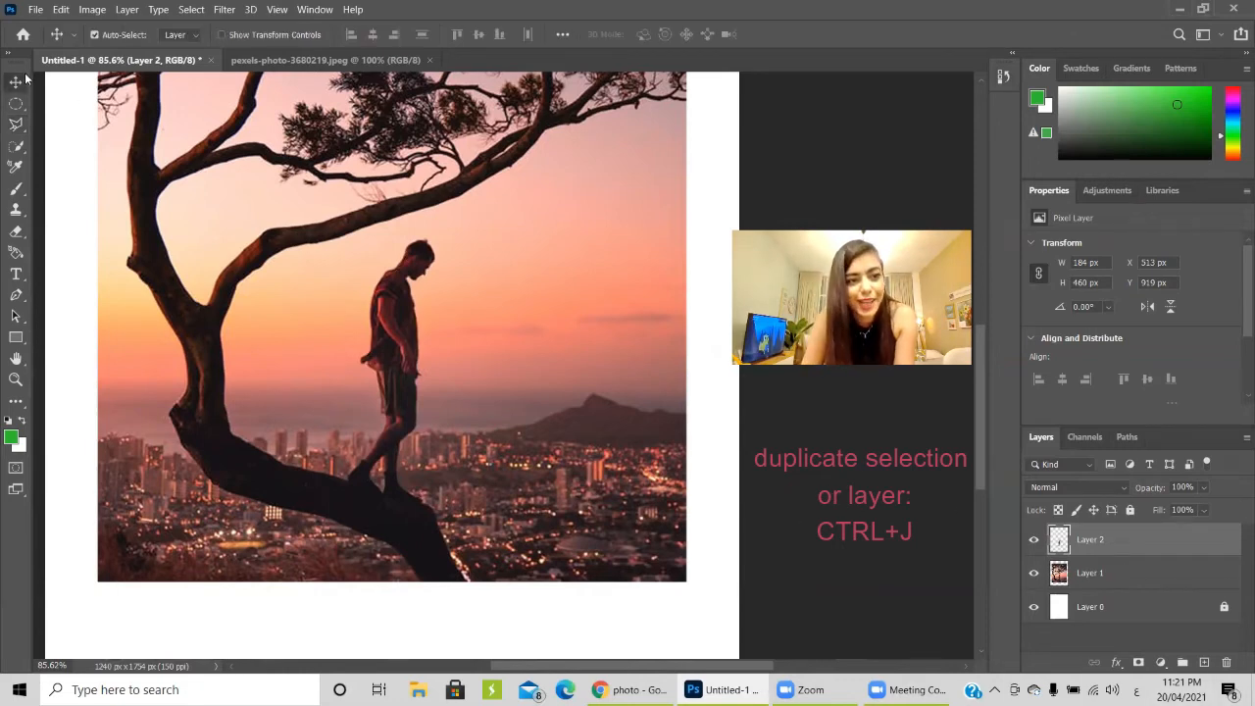
left_click_drag(397, 365, 454, 425)
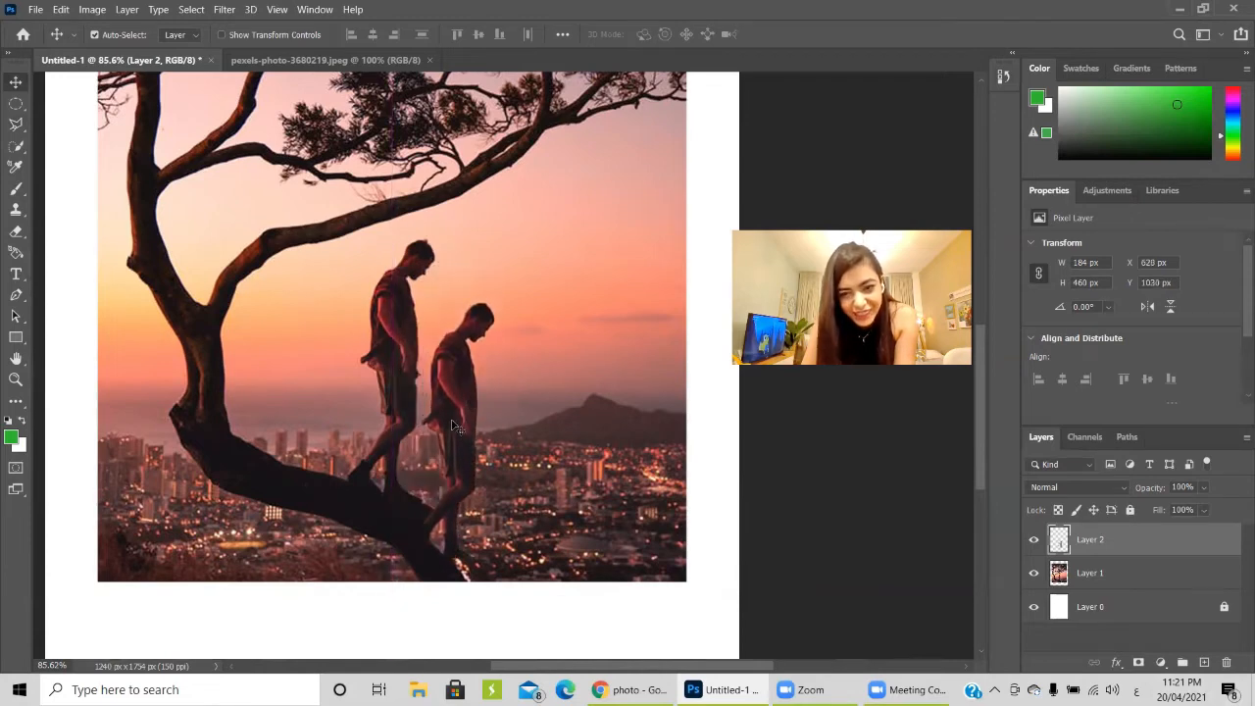
Toggle the visibility of Layer 2 off and on to compare the photo with and without the copied man
left_click(1033, 540)
left_click(1032, 540)
left_click(1032, 539)
left_click(1033, 539)
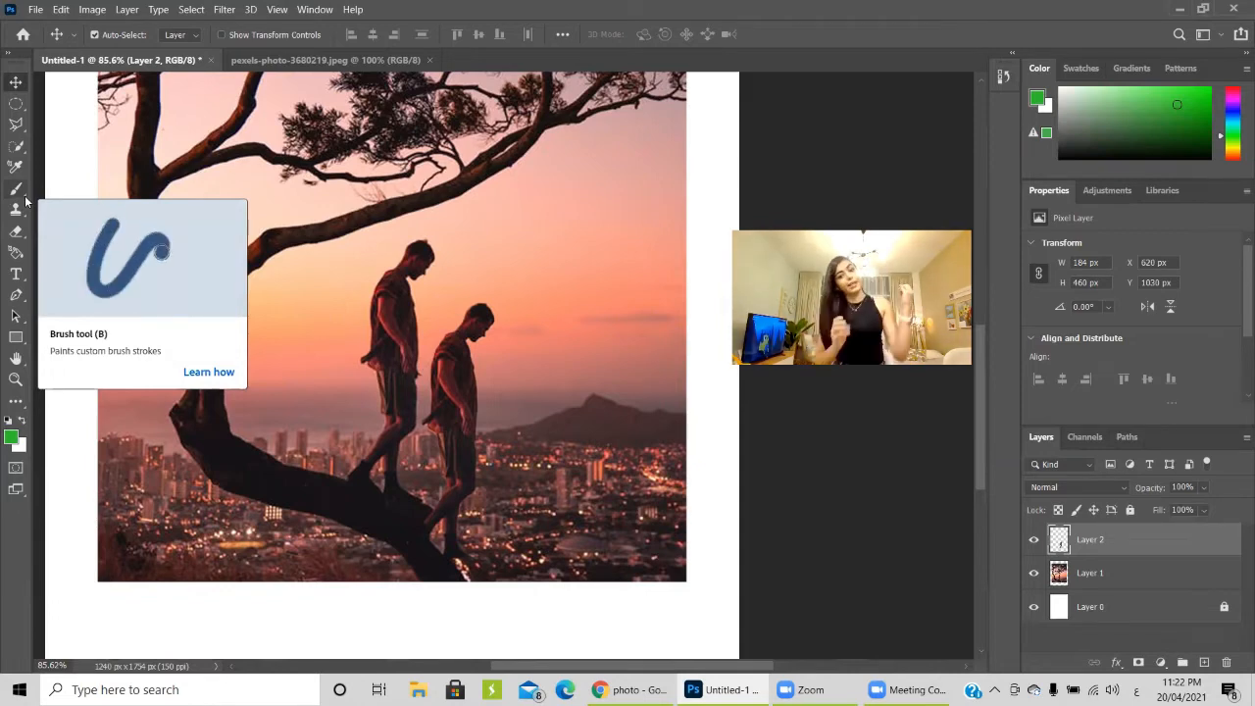
Paint a green dab over the branches with a 480 px Brush at 18% hardness, and another over the sky at 48% hardness
left_click(26, 196)
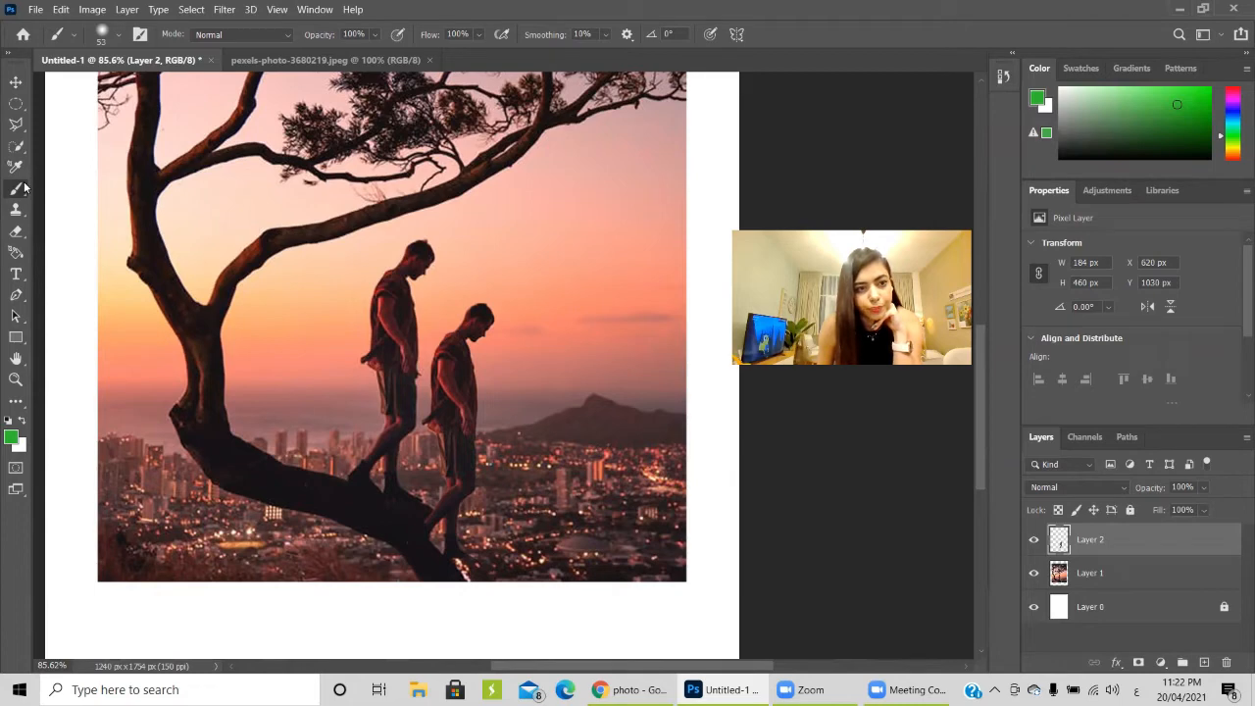
left_click(119, 37)
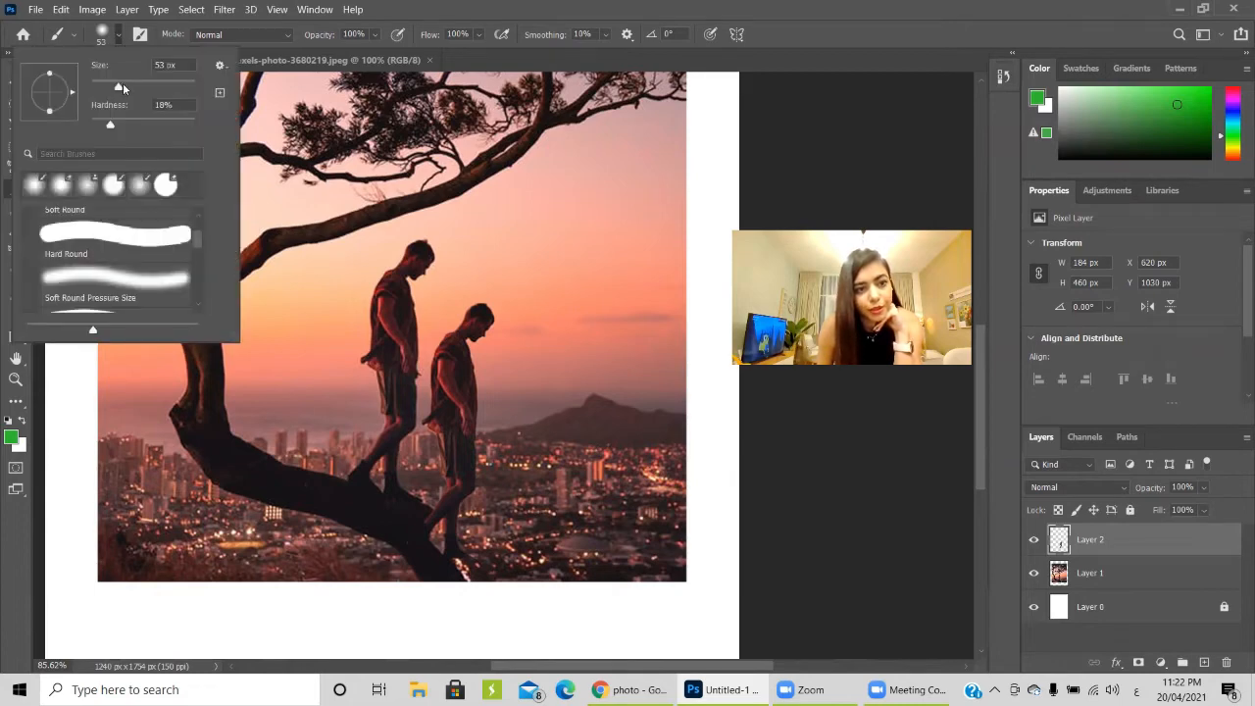
left_click_drag(122, 85, 152, 89)
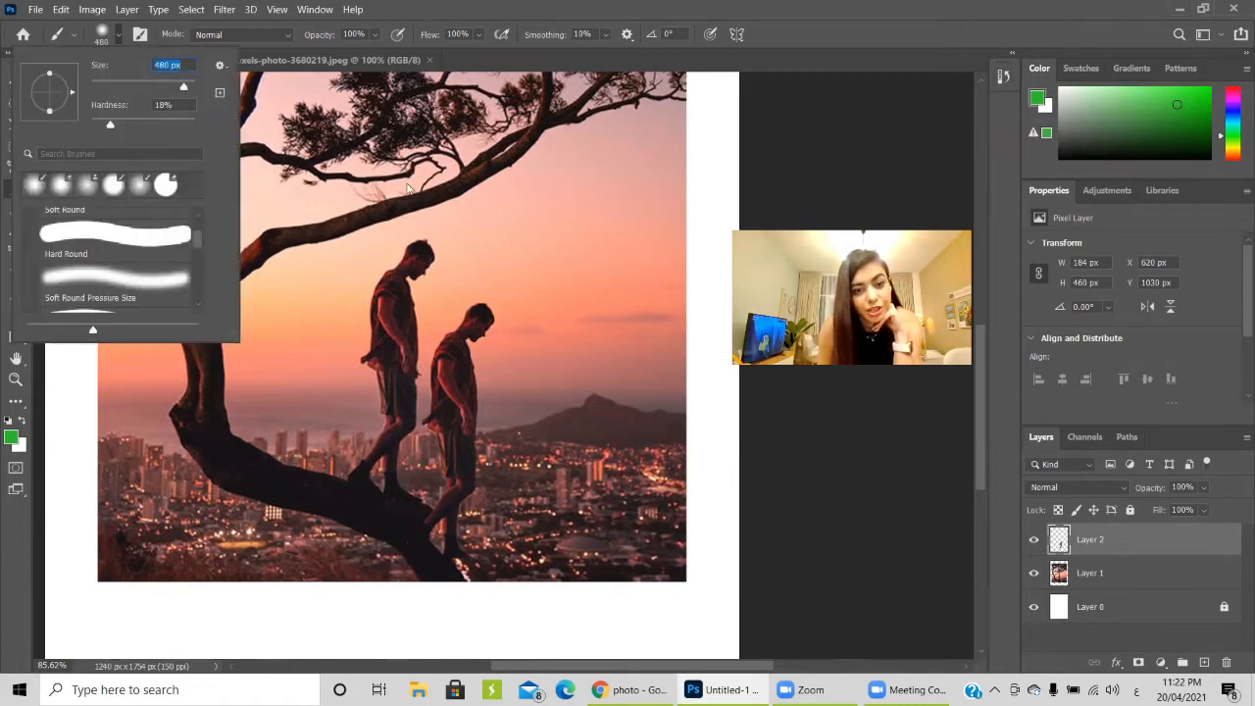
left_click(410, 184)
left_click(120, 38)
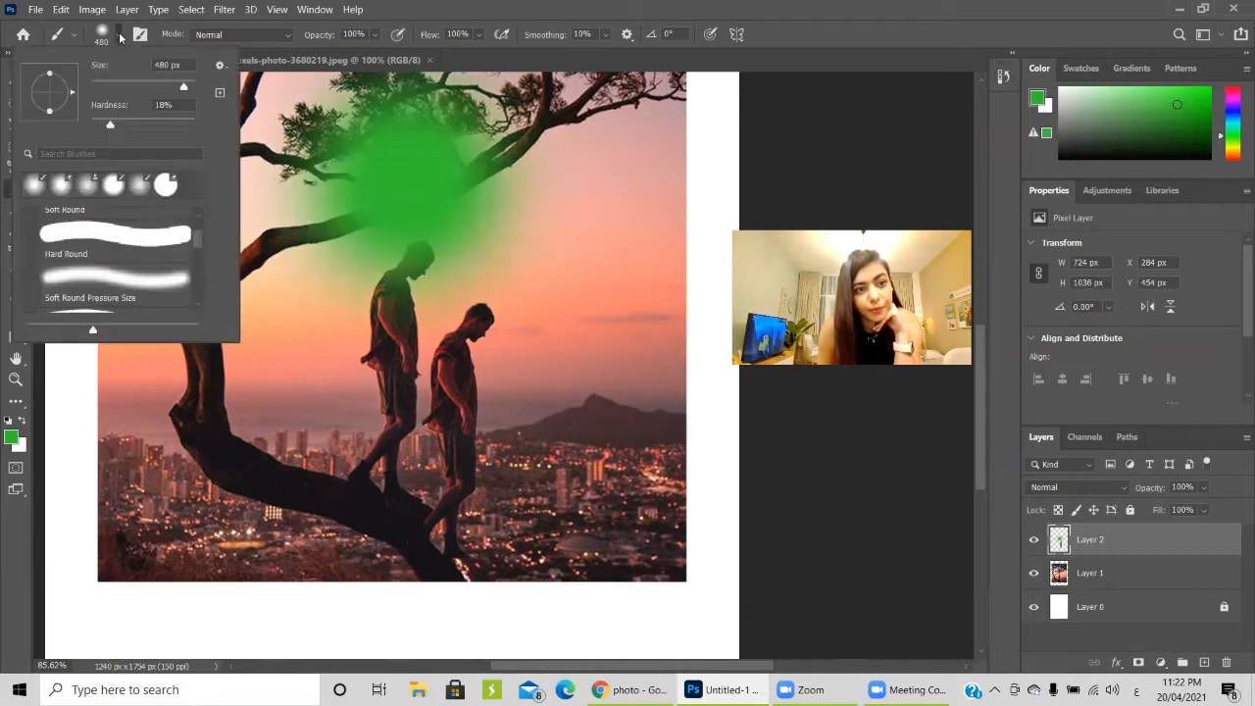
left_click(589, 284)
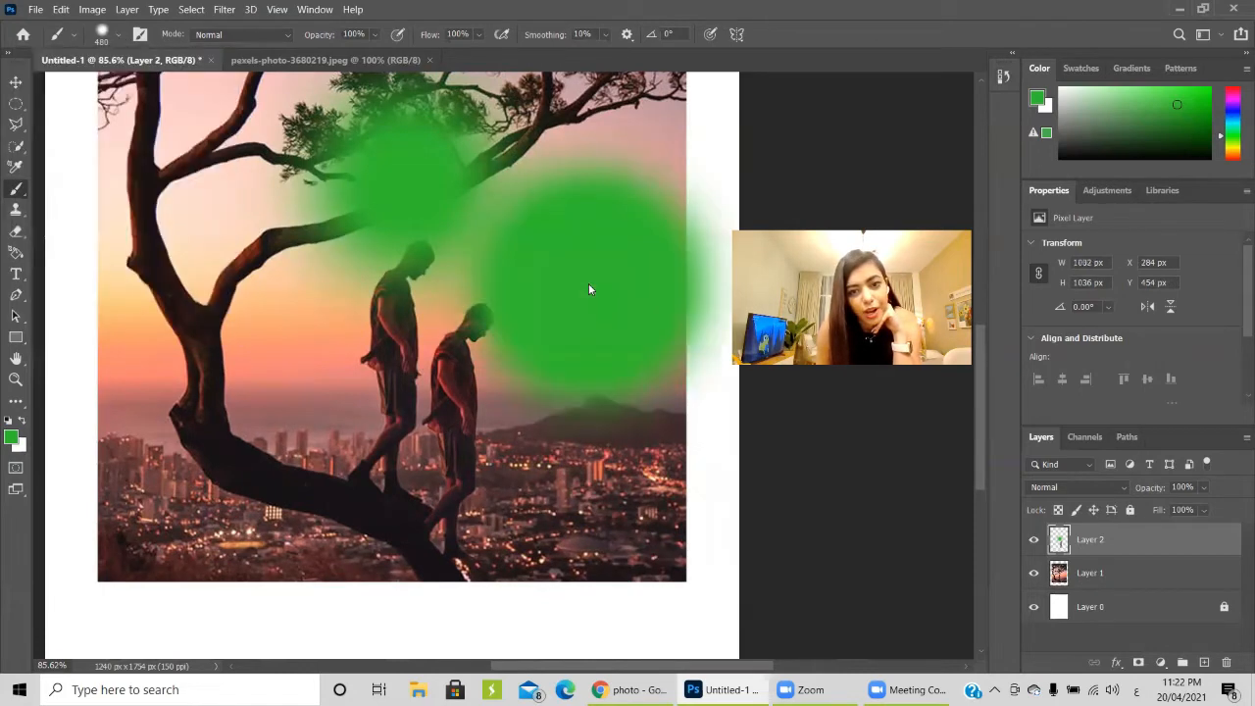
Paint a hard-edged green dab across the upper sky at 100% brush hardness, and undo all three dabs
left_click(119, 37)
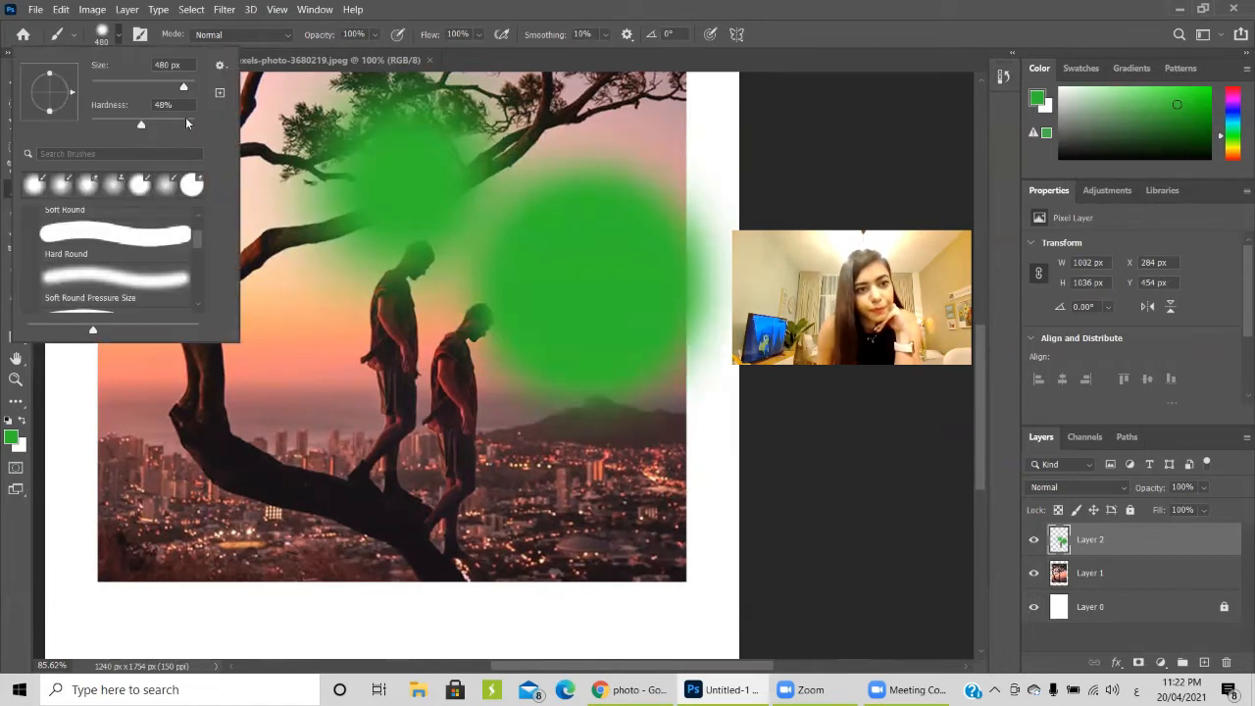
left_click(505, 176)
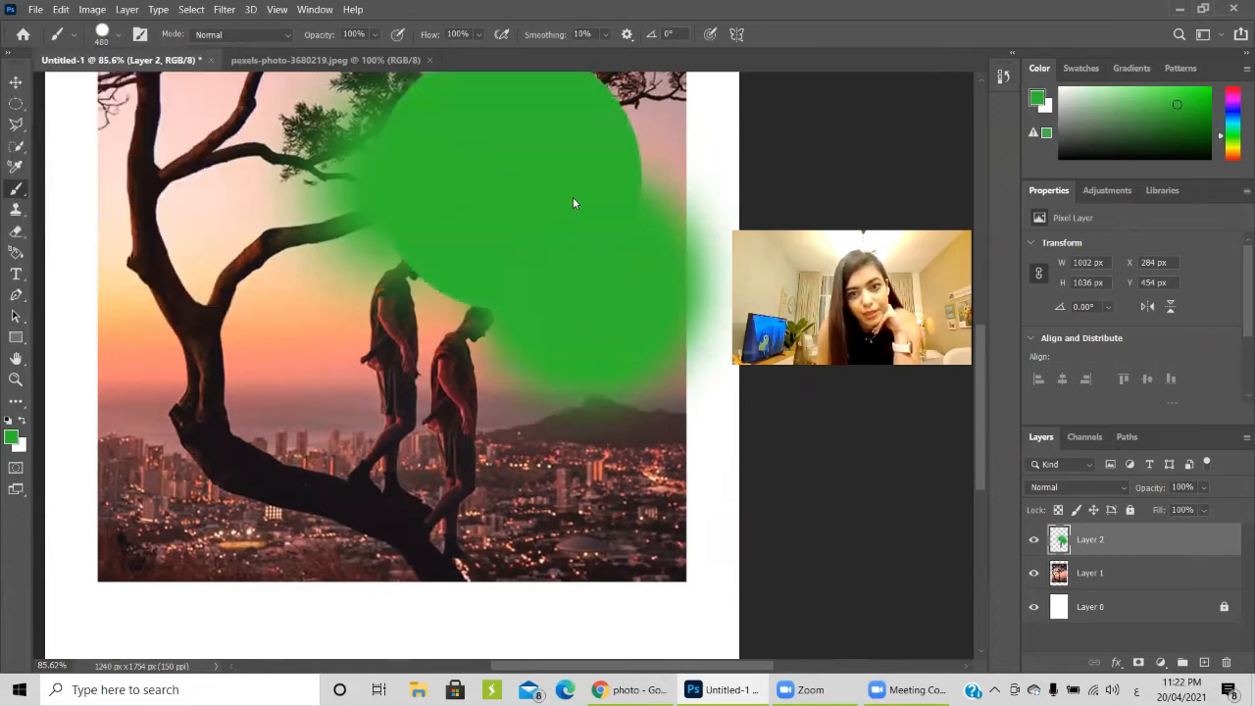
key("ctrl+z")
key("ctrl+z")
key("ctrl+z")
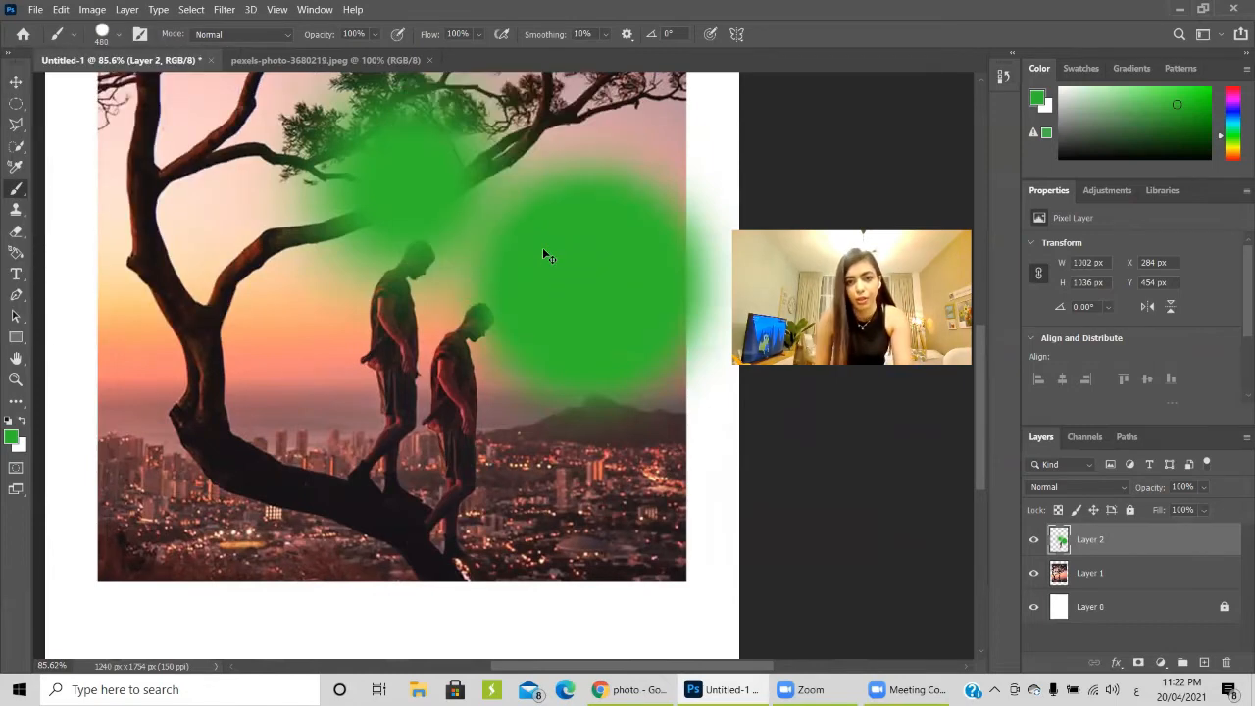
Browse the round brush presets for the Brush tool, down to the pressure opacity and flow variants
left_click(120, 37)
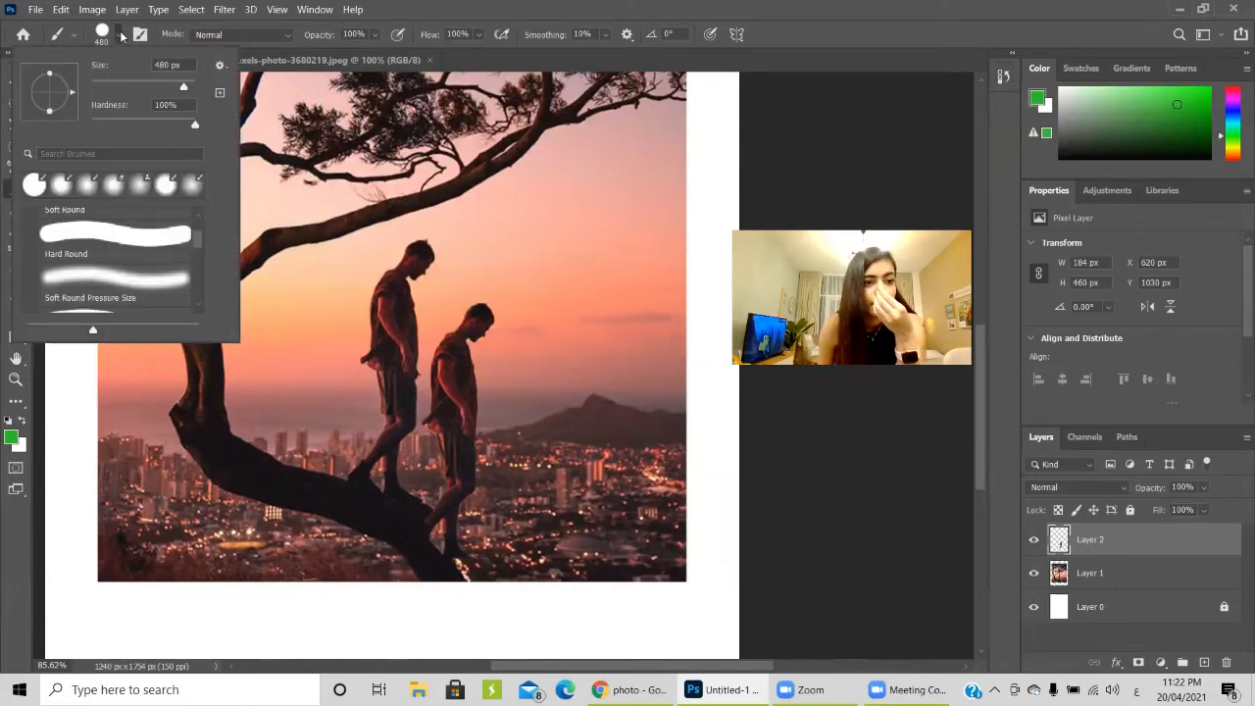
scroll(126, 302, "down", 2)
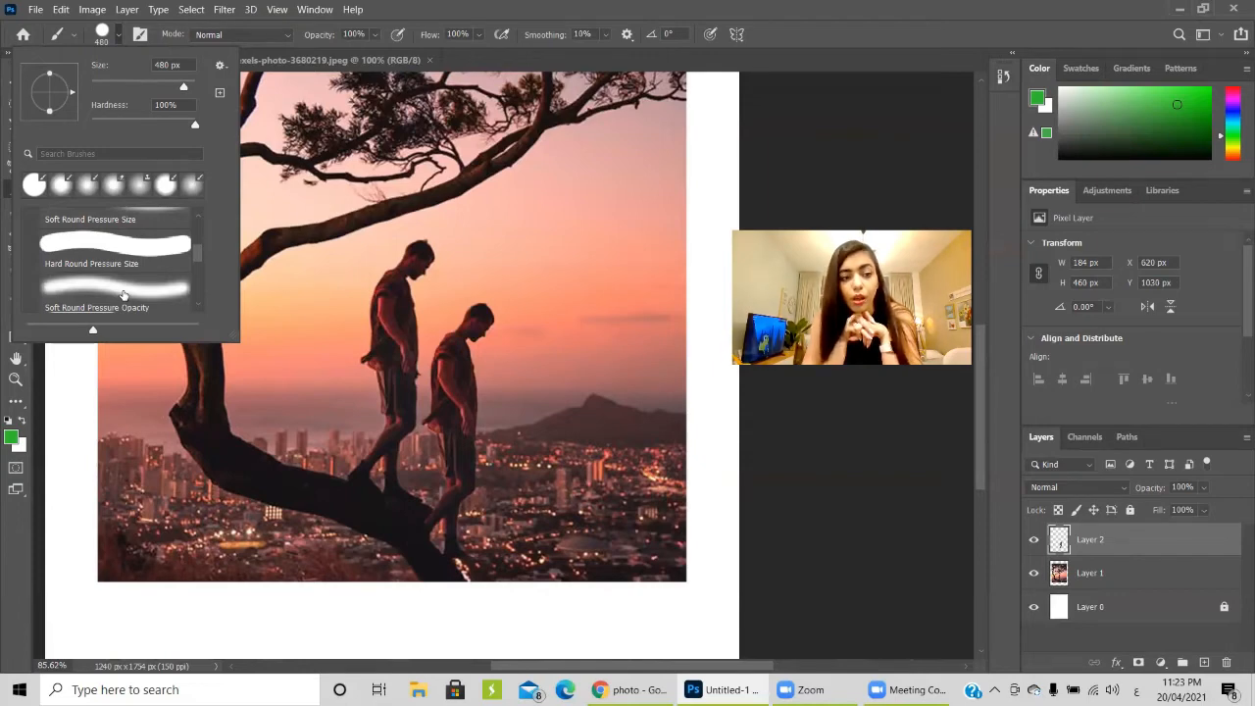
scroll(138, 243, "down", 2)
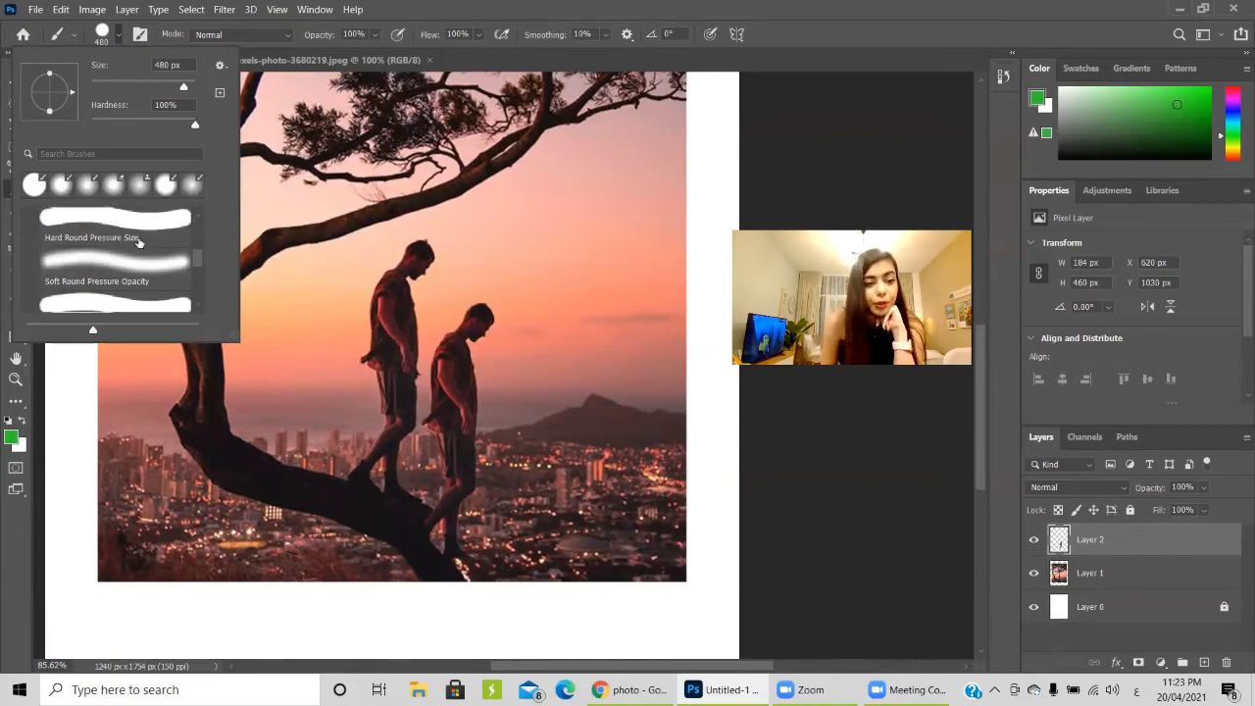
scroll(118, 270, "down", 1)
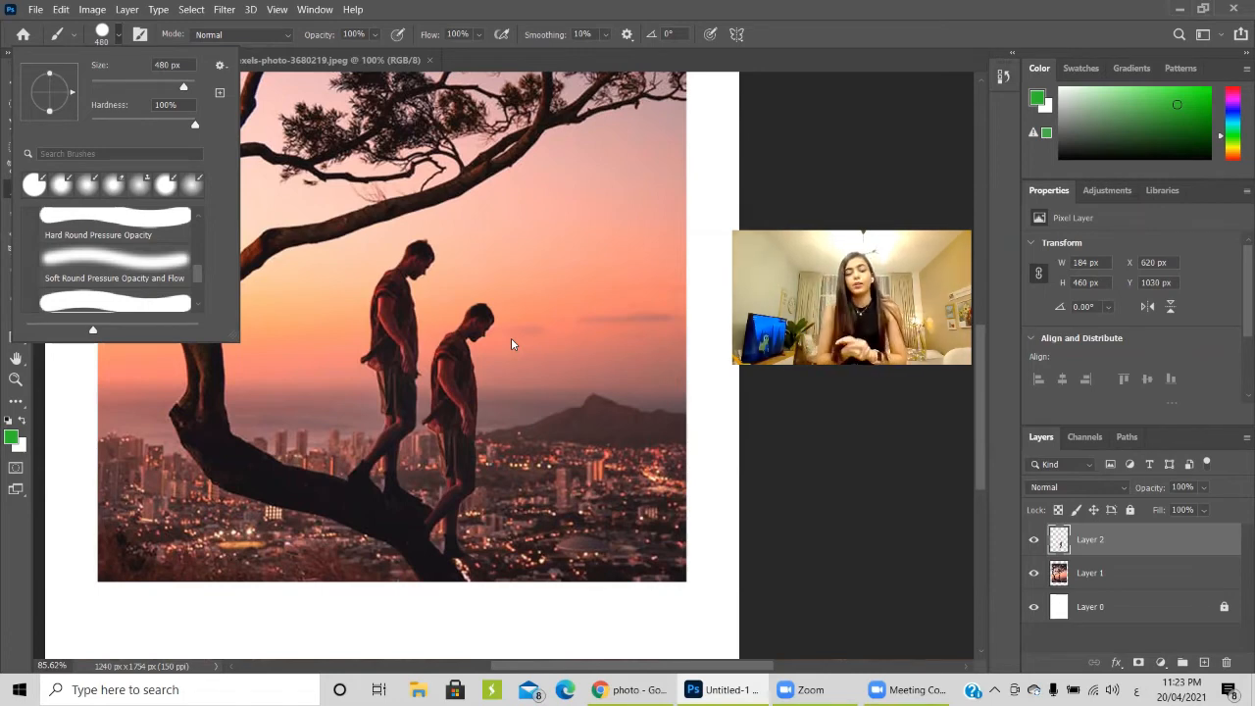
left_click(115, 39)
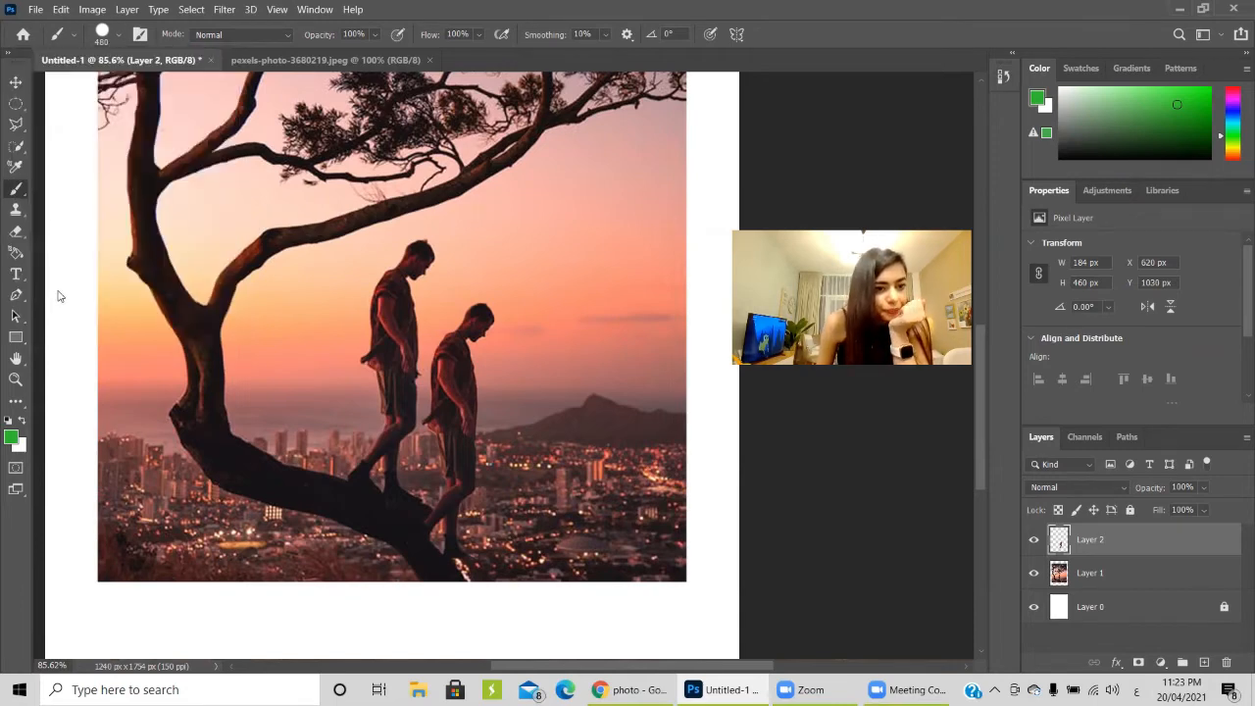
Cover the thin cloud streak above the mountain on Layer 1 with cloned sky, using the Clone Stamp at 50 px
left_click(15, 213)
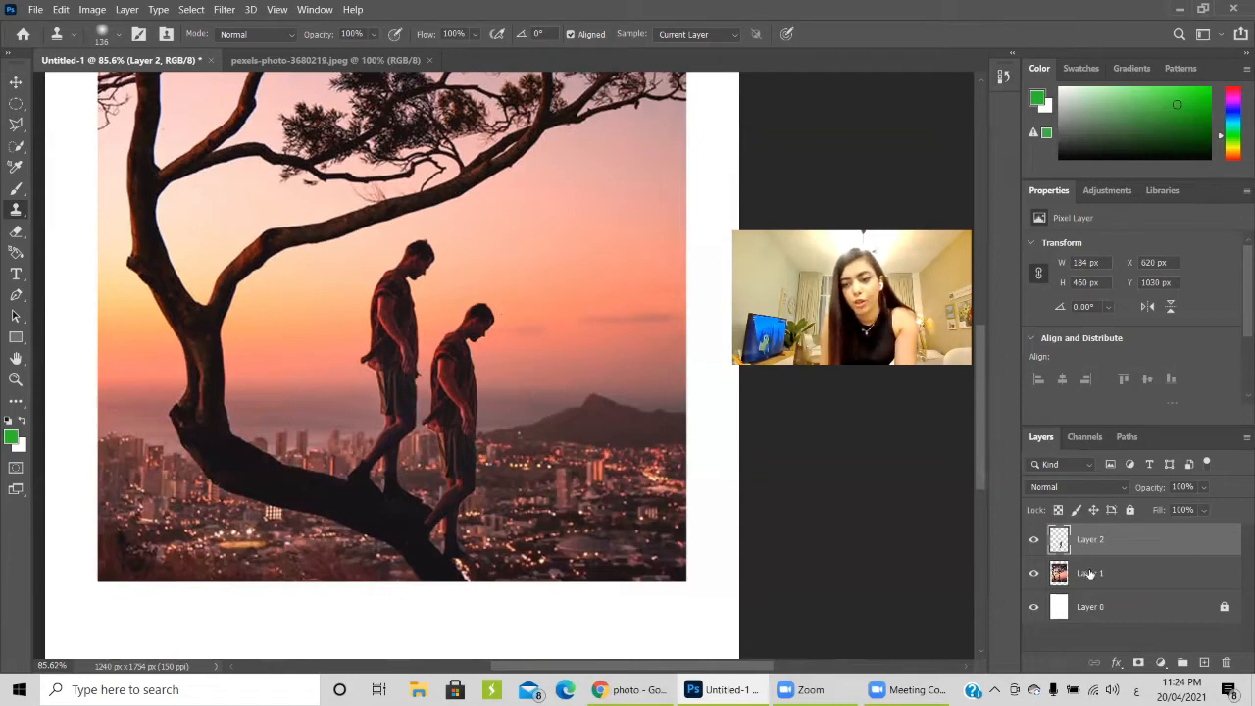
left_click(1136, 580)
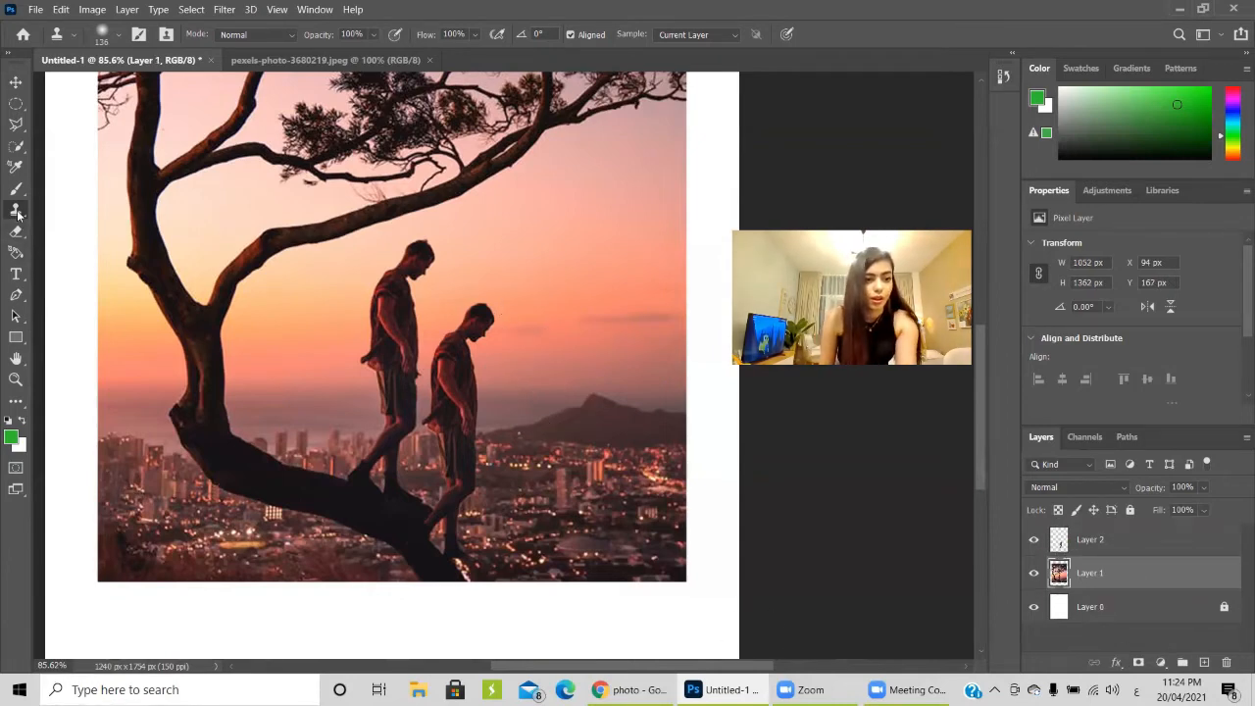
scroll(591, 291, "down", 2)
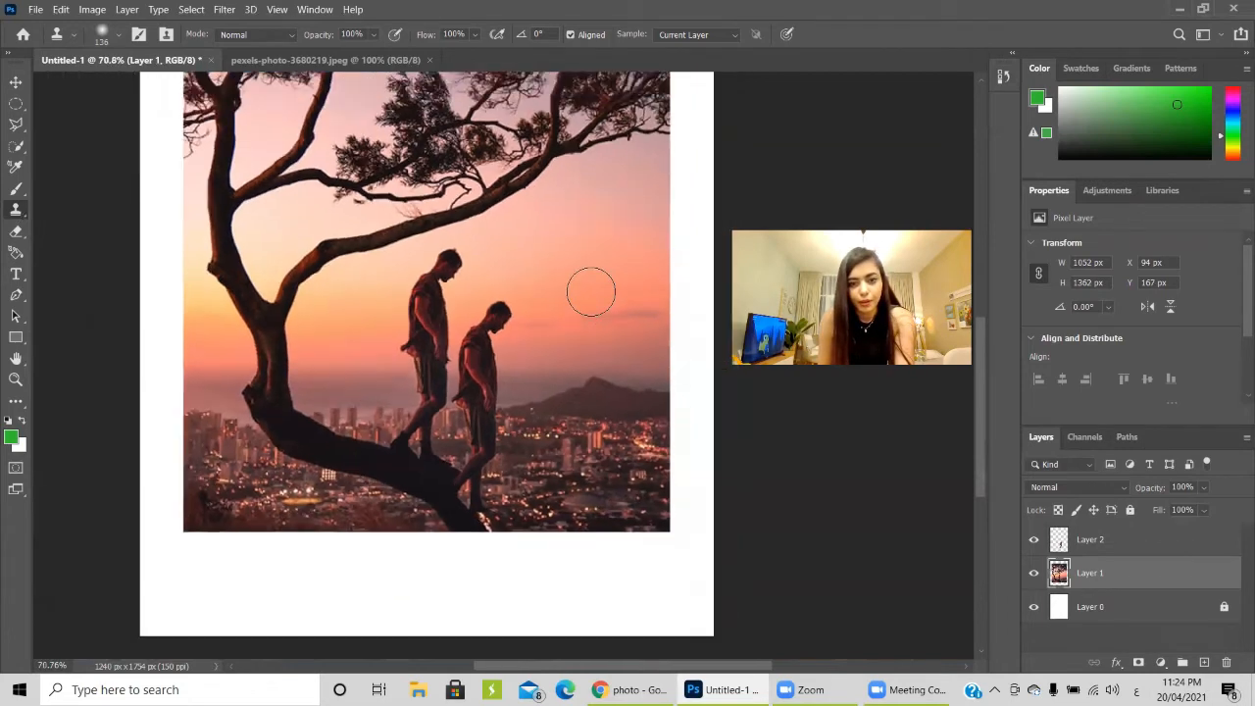
scroll(592, 291, "up", 2)
right_click(588, 285)
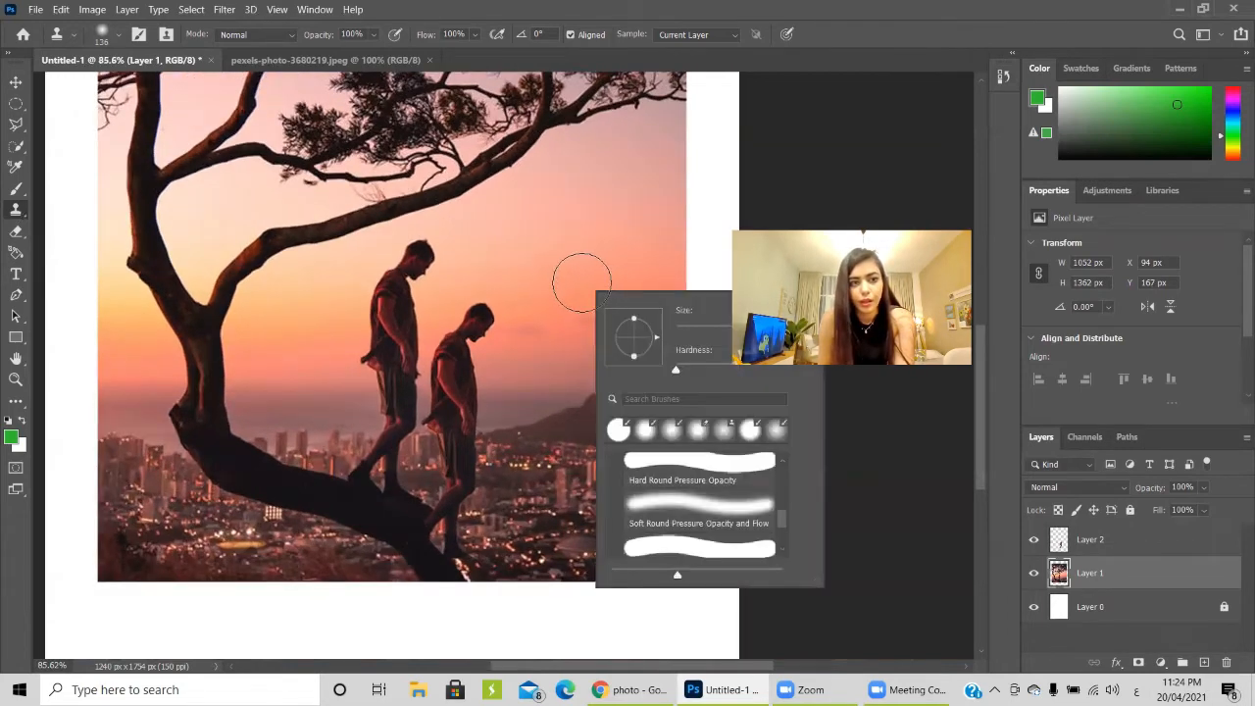
left_click(116, 38)
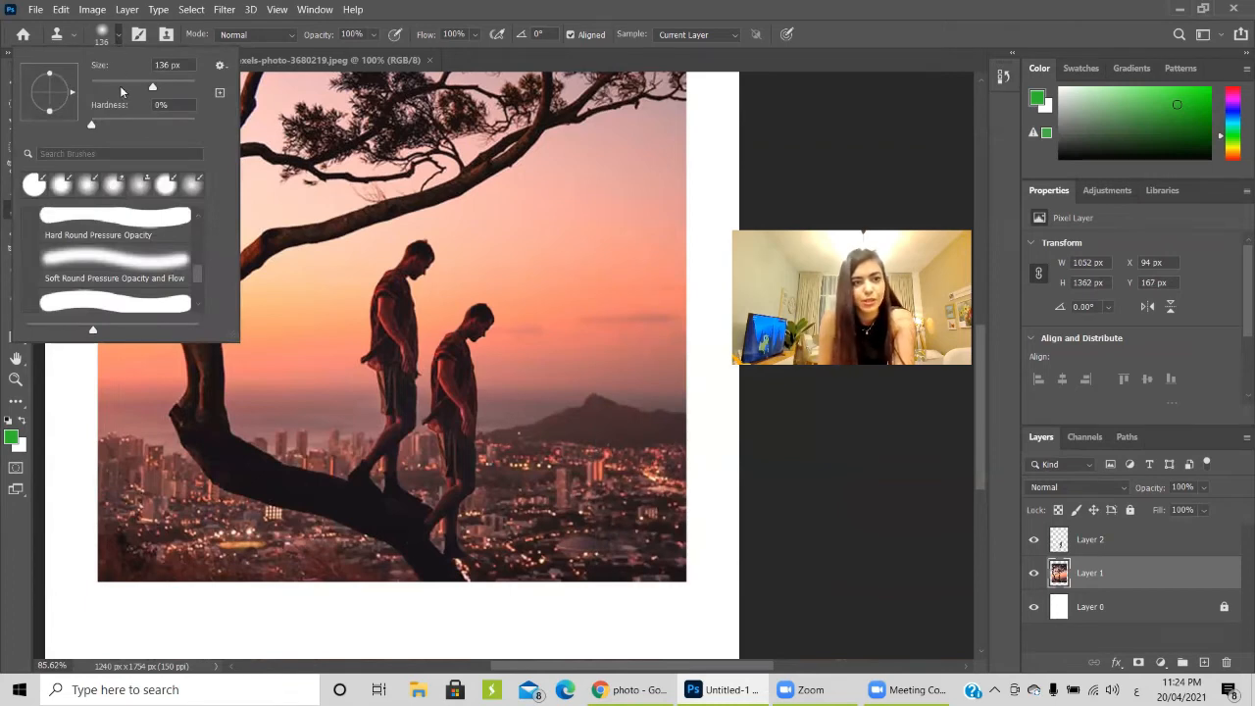
left_click(117, 87)
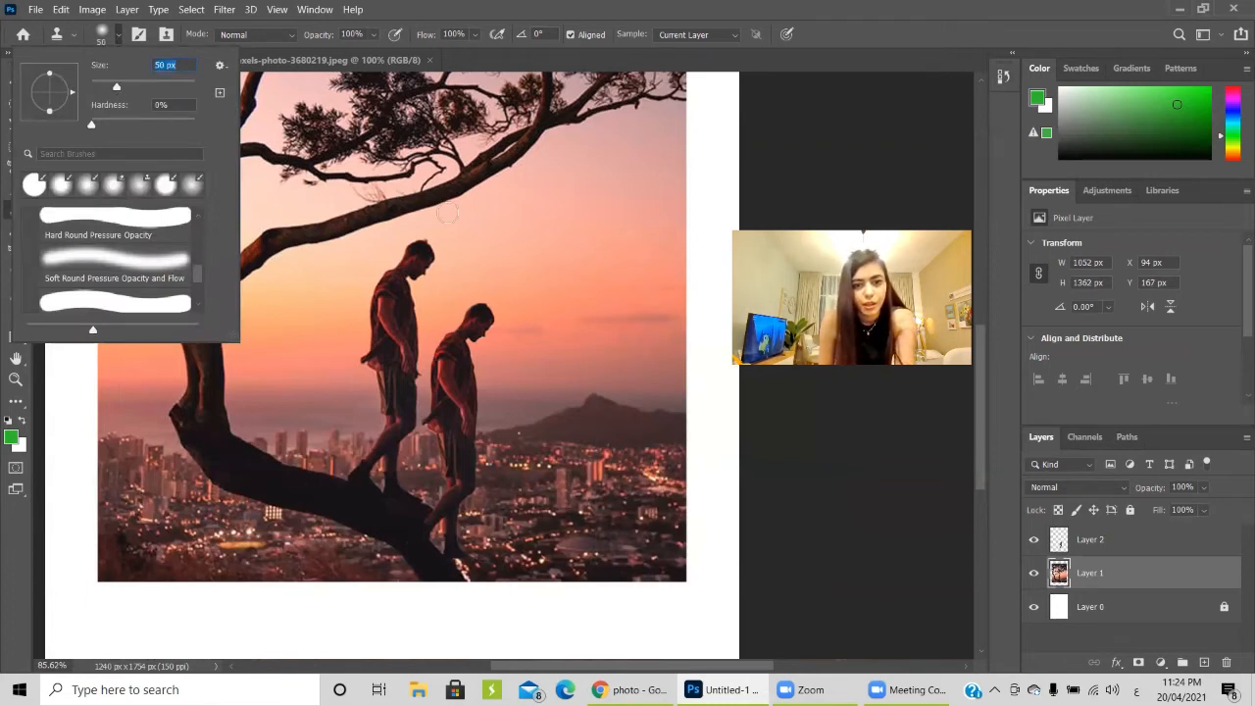
left_click(461, 124)
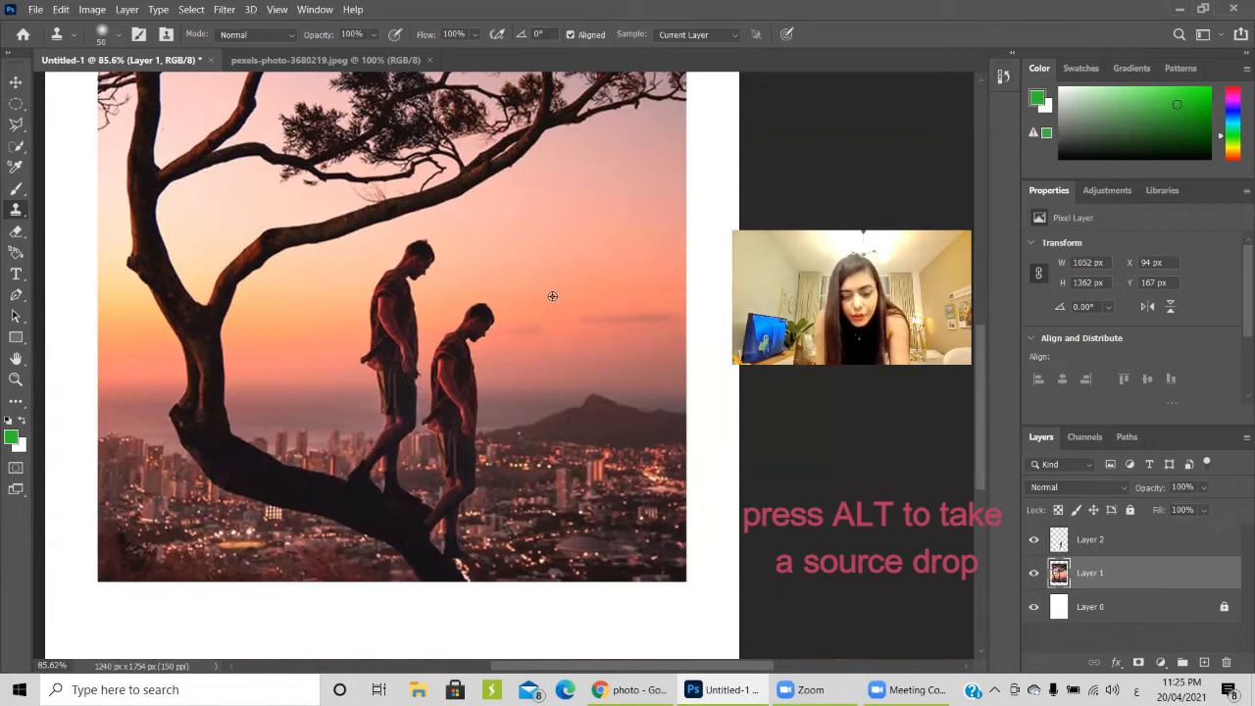
mouse_move(578, 321)
left_mouse_down()
mouse_move(672, 312)
mouse_move(555, 317)
left_mouse_up()
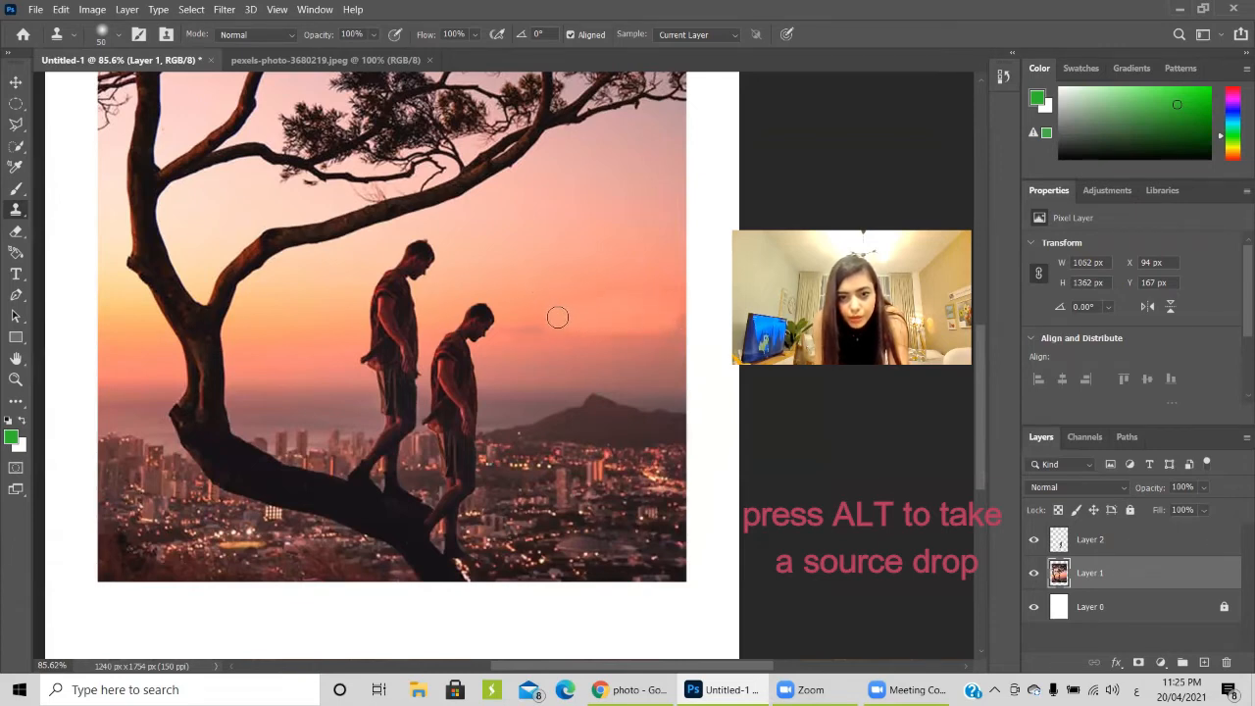
Clone sky over the faint cloud beside the copied man's face with an 80 px stamp at 4% hardness, and reopen the brush settings
right_click(590, 261)
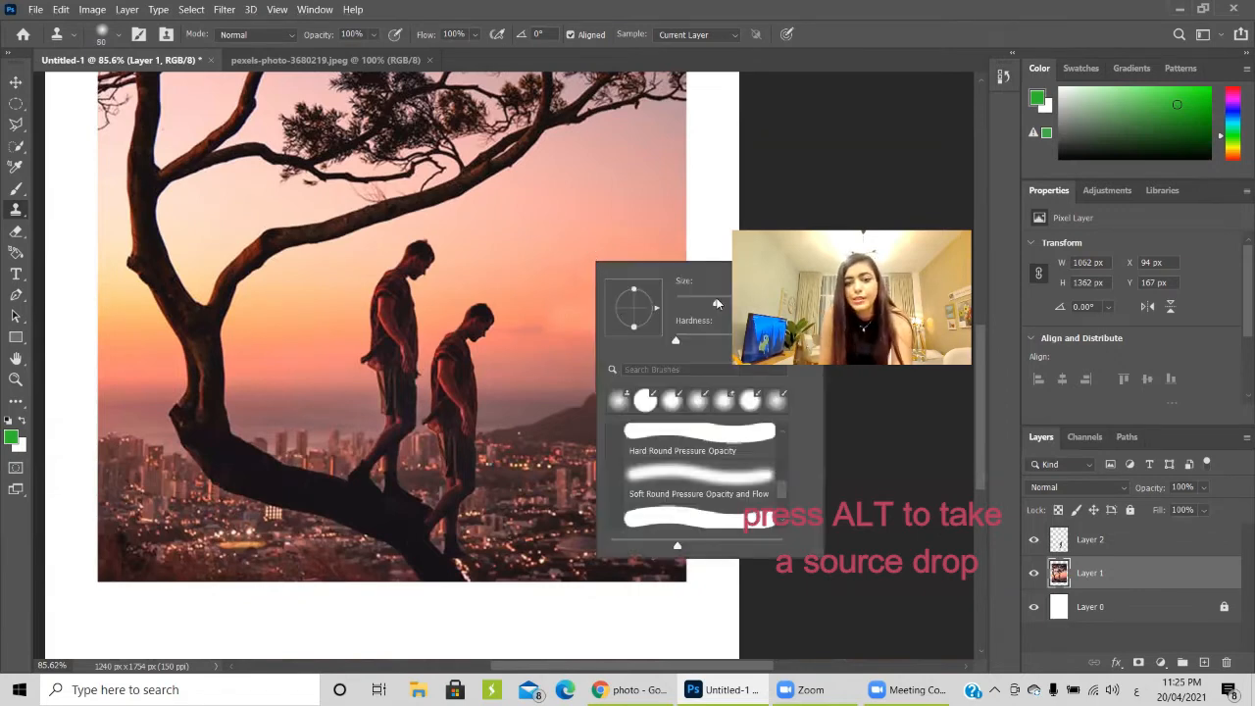
left_click(697, 340)
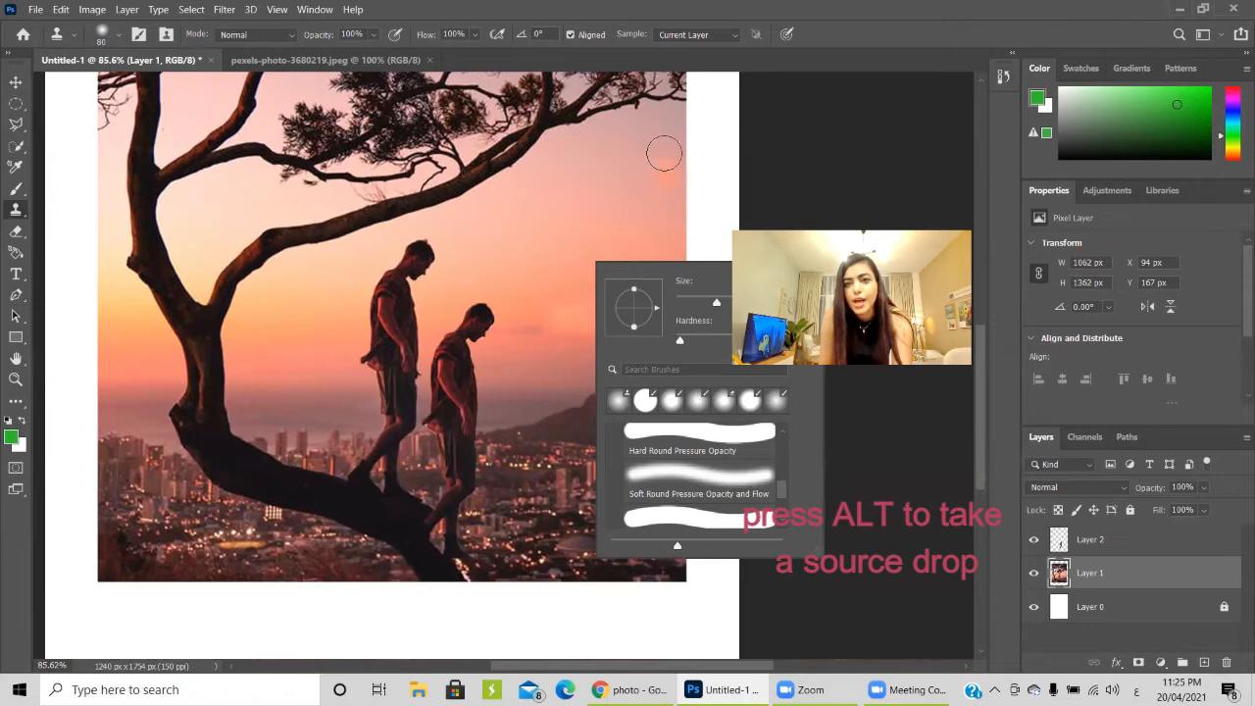
left_click(581, 272, "alt")
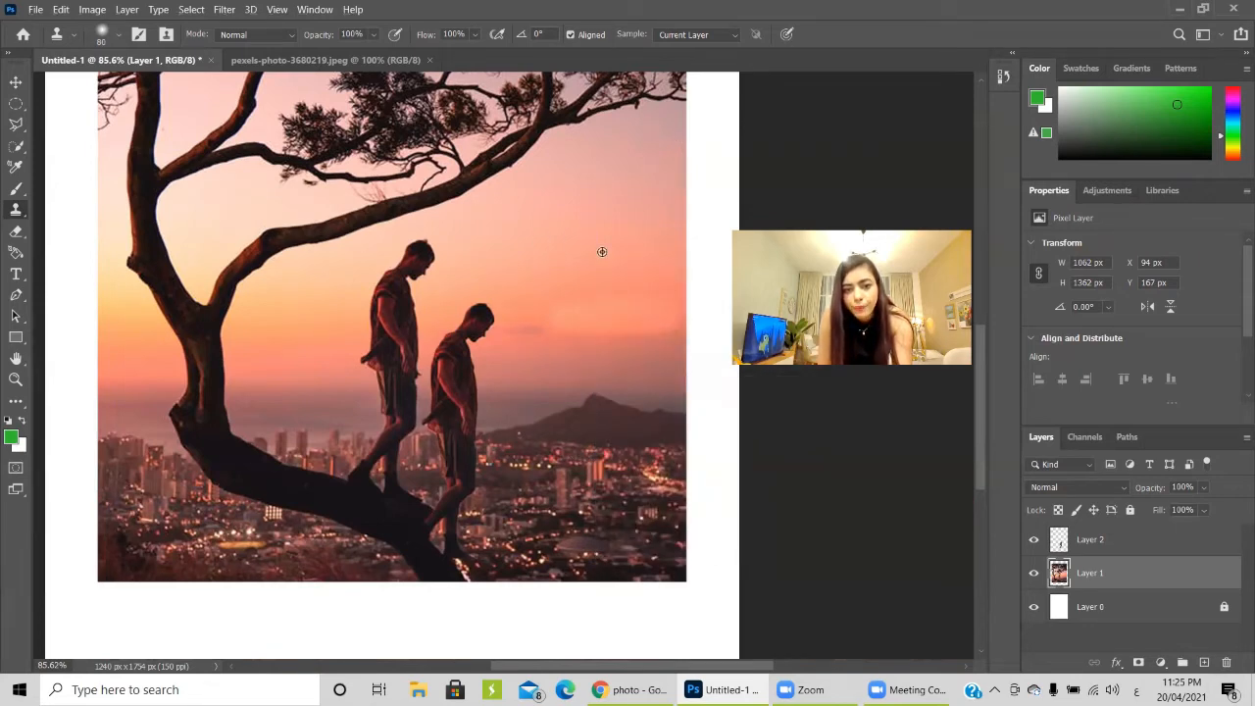
mouse_move(545, 328)
left_mouse_down()
mouse_move(568, 316)
mouse_move(555, 300)
mouse_move(689, 292)
mouse_move(546, 322)
left_mouse_up()
right_click(636, 357)
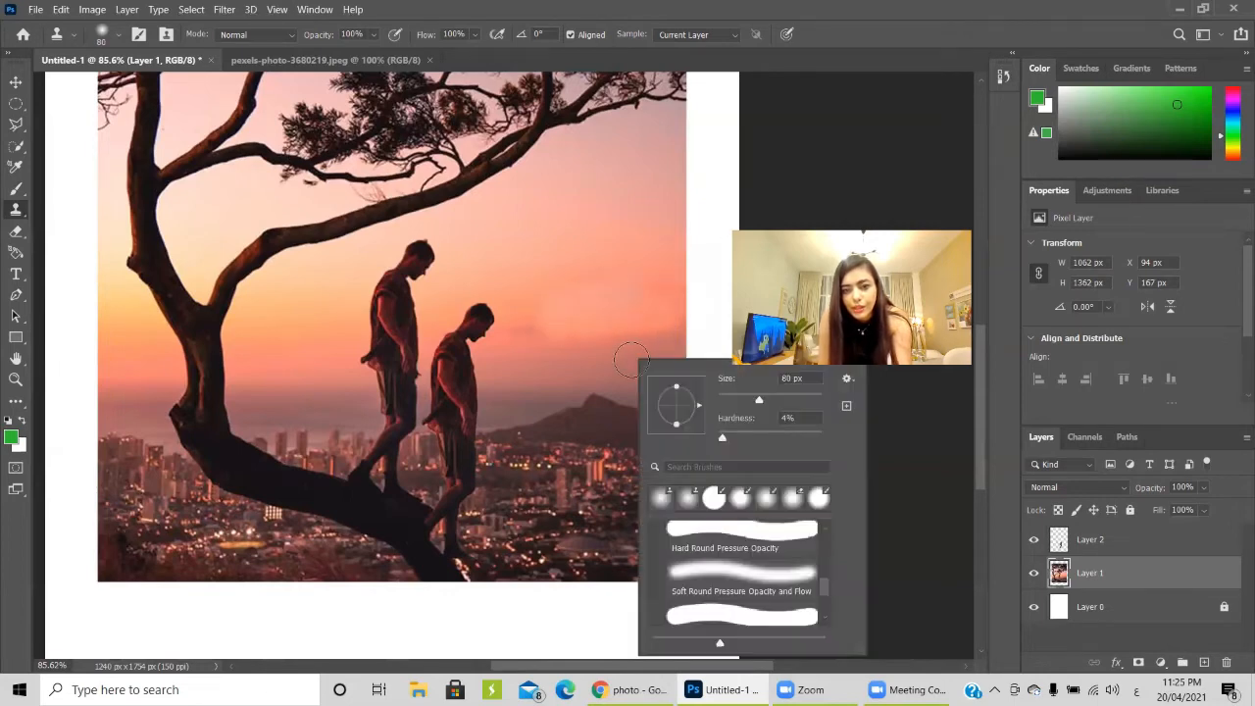
Set the Clone Stamp to 196 px and clone the mountain and its haze into the sky beside the copied man
left_click(796, 400)
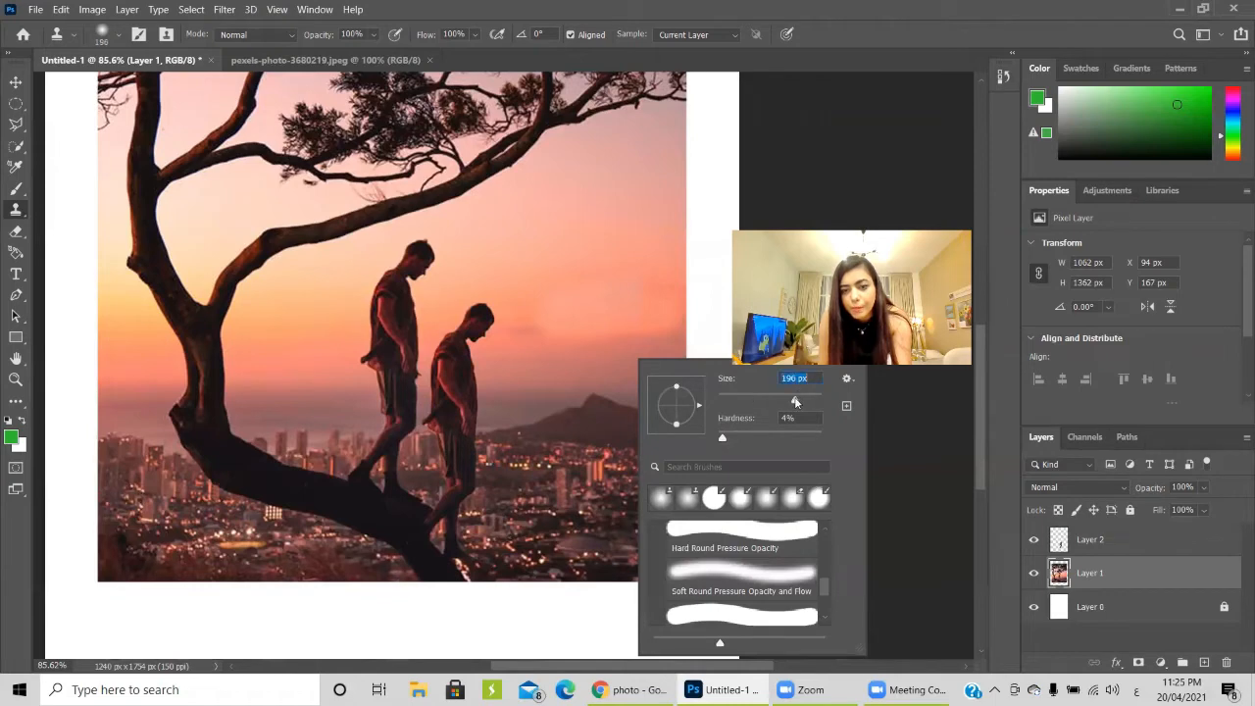
key("Return")
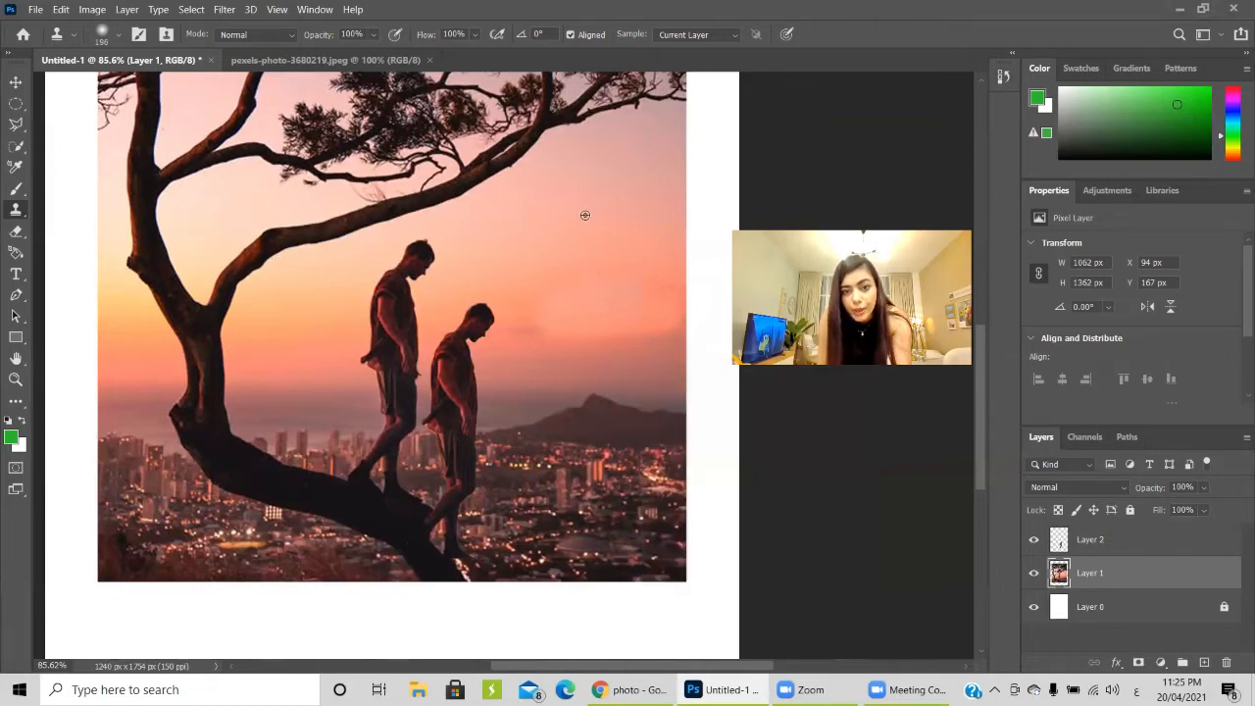
mouse_move(639, 280)
left_mouse_down()
mouse_move(653, 280)
mouse_move(566, 280)
mouse_move(620, 307)
left_mouse_up()
key("ctrl+z")
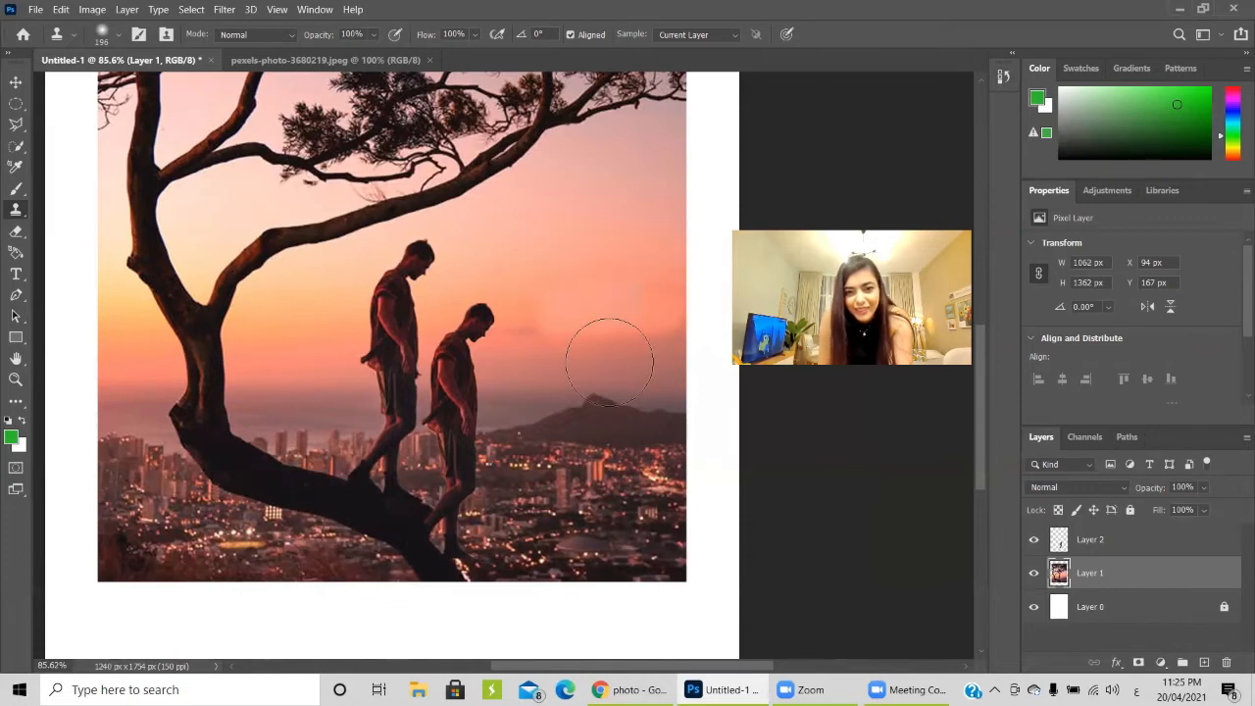
left_click(671, 349, "alt")
mouse_move(662, 305)
left_mouse_down()
mouse_move(581, 317)
mouse_move(686, 305)
left_mouse_up()
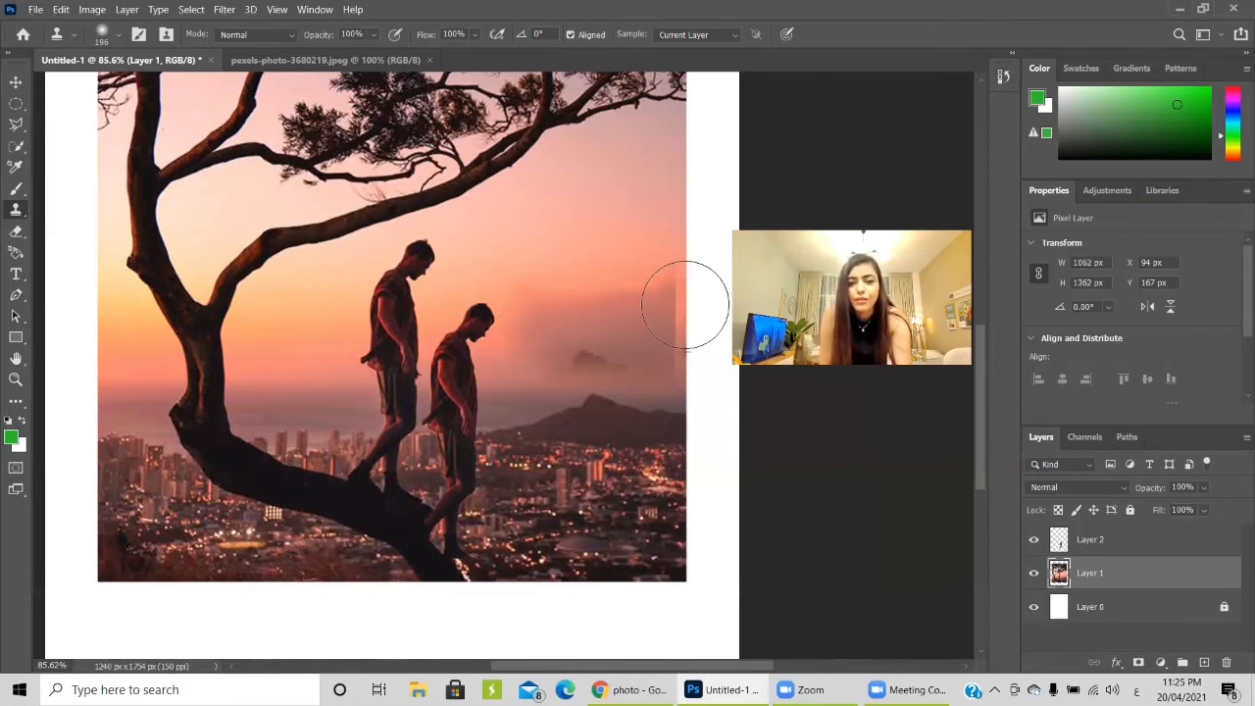
Clone tree branches and foliage from the left part of the tree into the sky above the copied man
right_click(620, 245)
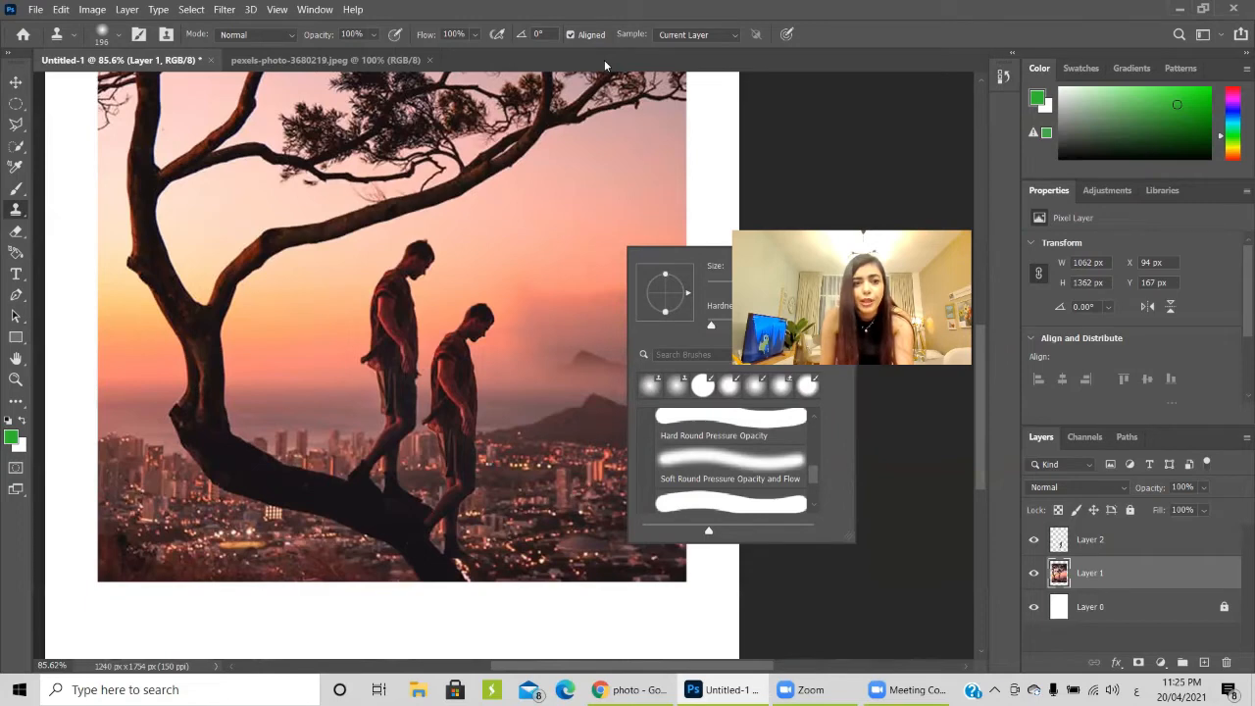
left_click(302, 164, "alt")
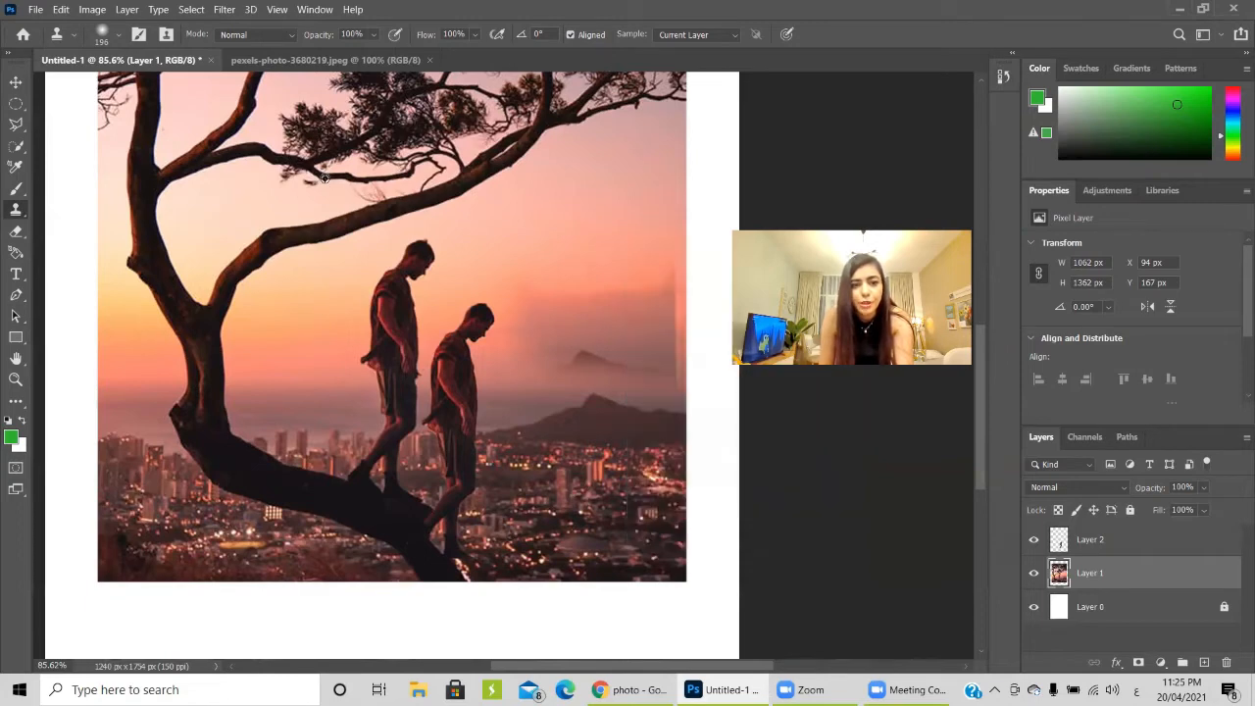
mouse_move(490, 211)
left_mouse_down()
mouse_move(579, 203)
mouse_move(619, 169)
mouse_move(573, 165)
mouse_move(500, 179)
left_mouse_up()
scroll(559, 257, "down", 3)
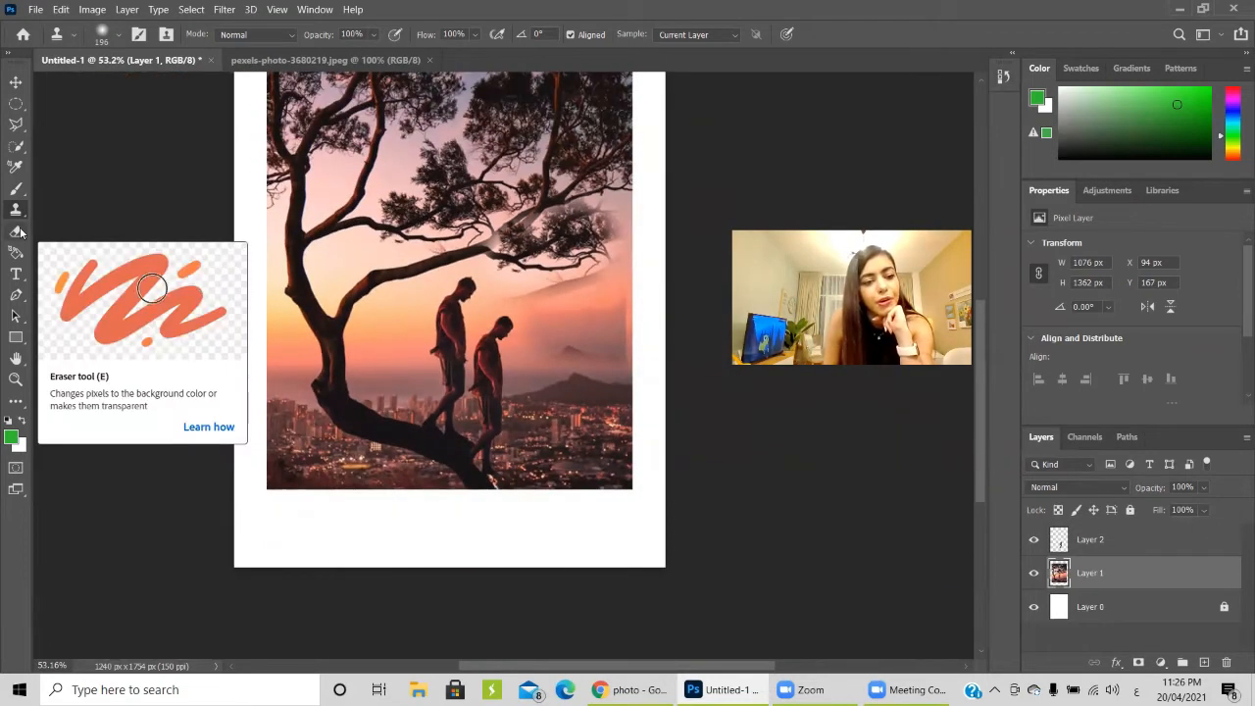
Erase a diagonal stroke across the tree photo on Layer 1 with the Eraser tool, and undo it
left_click(20, 232)
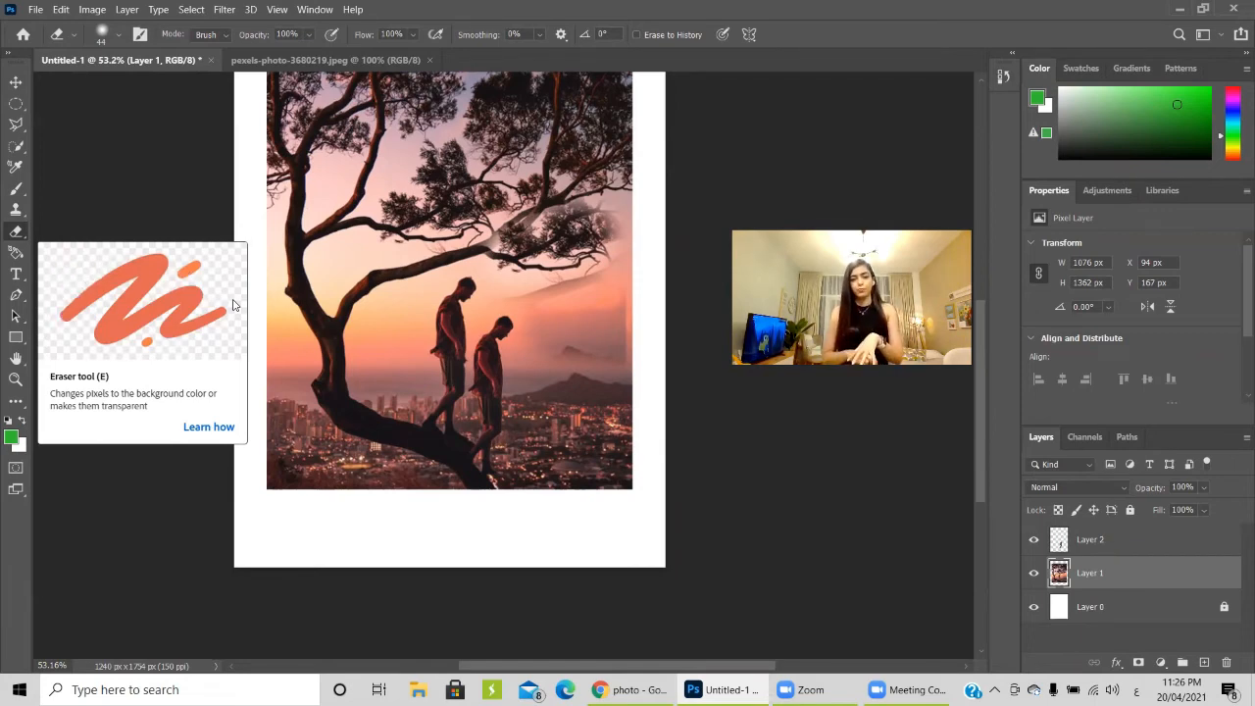
mouse_move(496, 230)
left_mouse_down()
mouse_move(540, 353)
mouse_move(364, 231)
mouse_move(369, 427)
left_mouse_up()
key("ctrl+z")
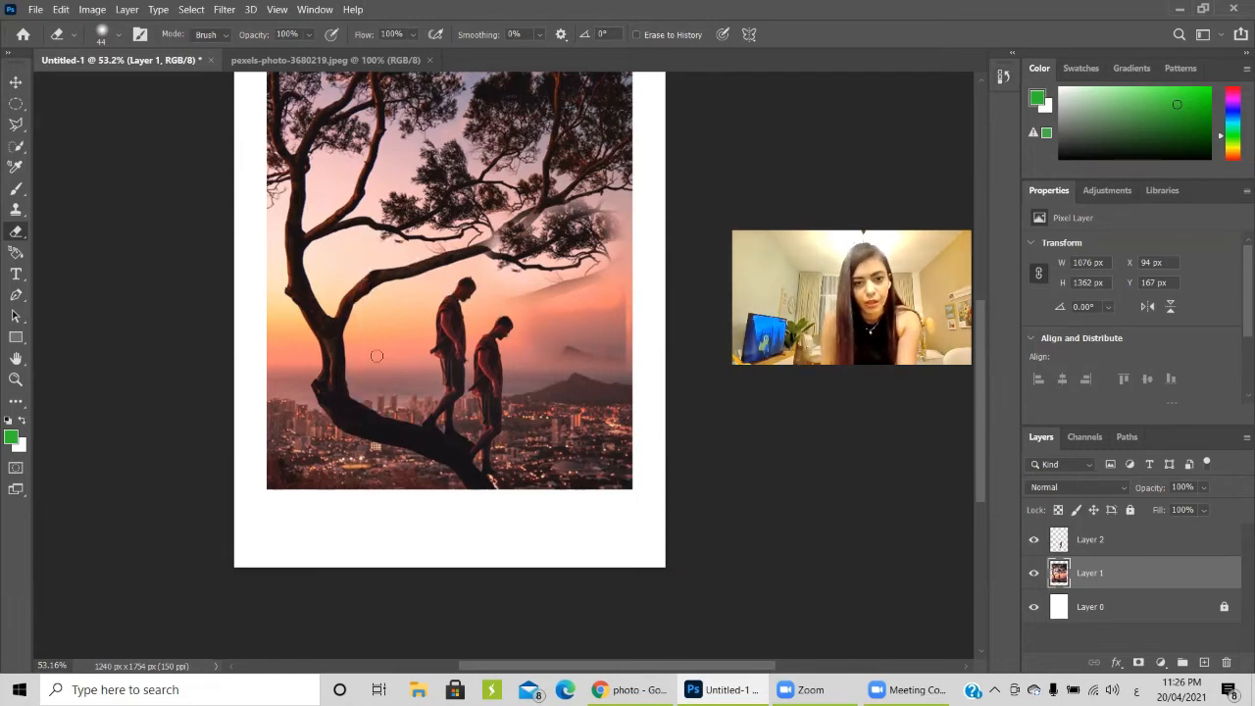
Set the Eraser's brush size to 88 px and look through its round brush presets
right_click(378, 140)
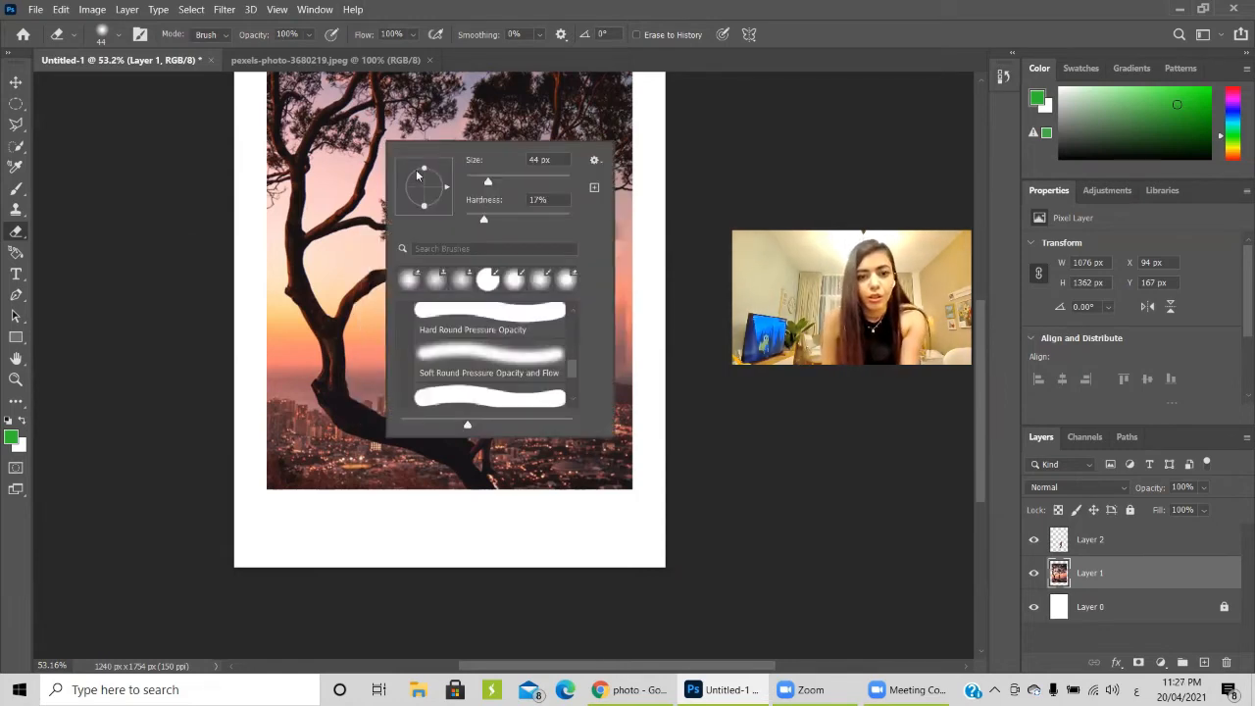
left_click(118, 37)
left_click(136, 85)
scroll(138, 236, "down", 1)
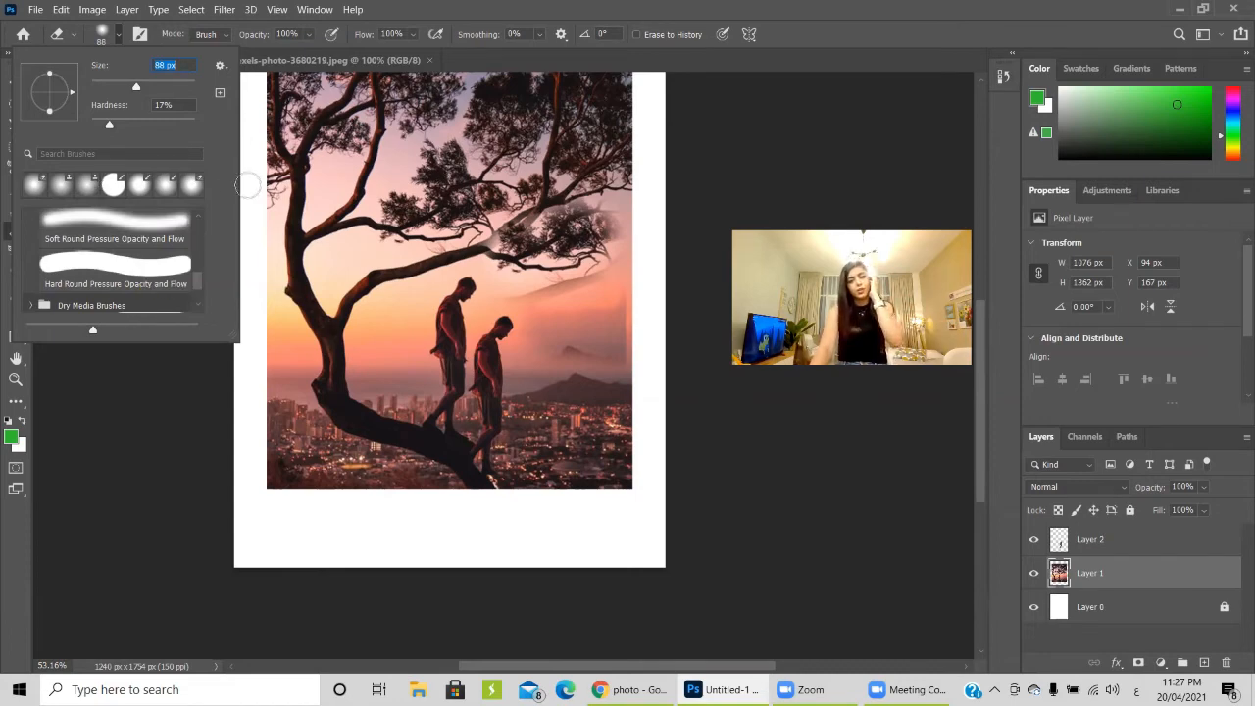
left_click(321, 38)
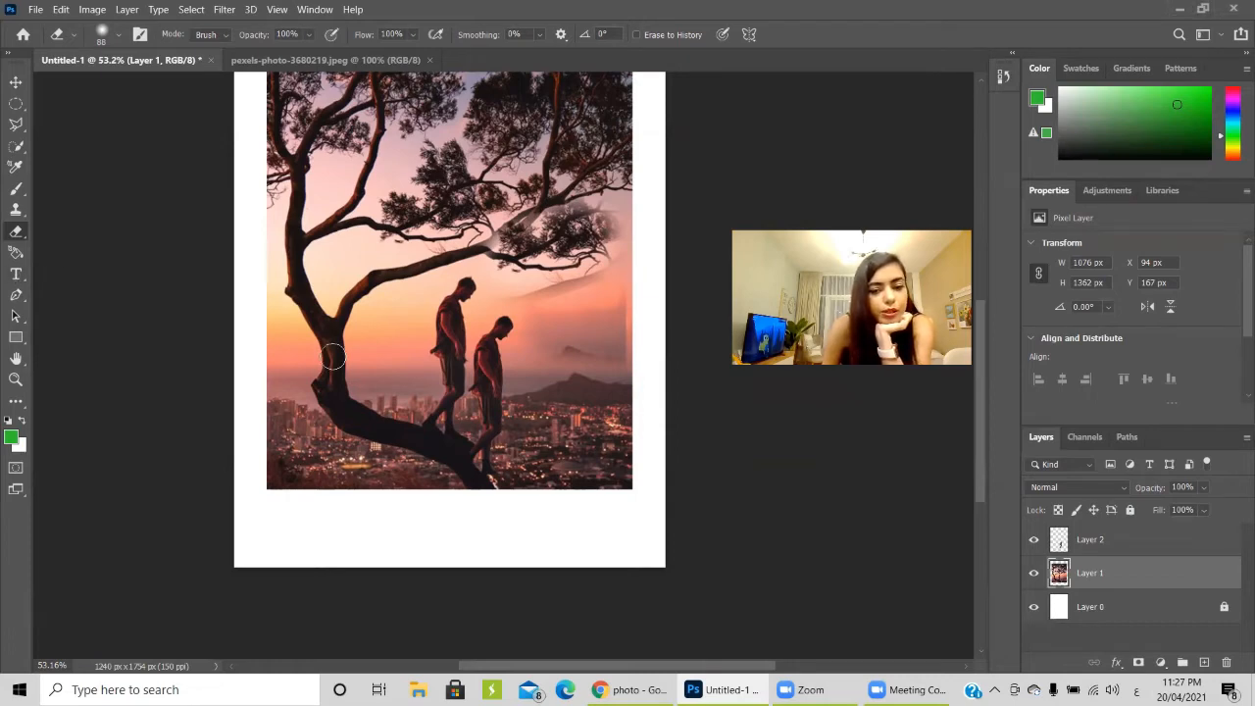
Add a text box about 885 × 333 px over the two men containing a first name in white
left_click(16, 274)
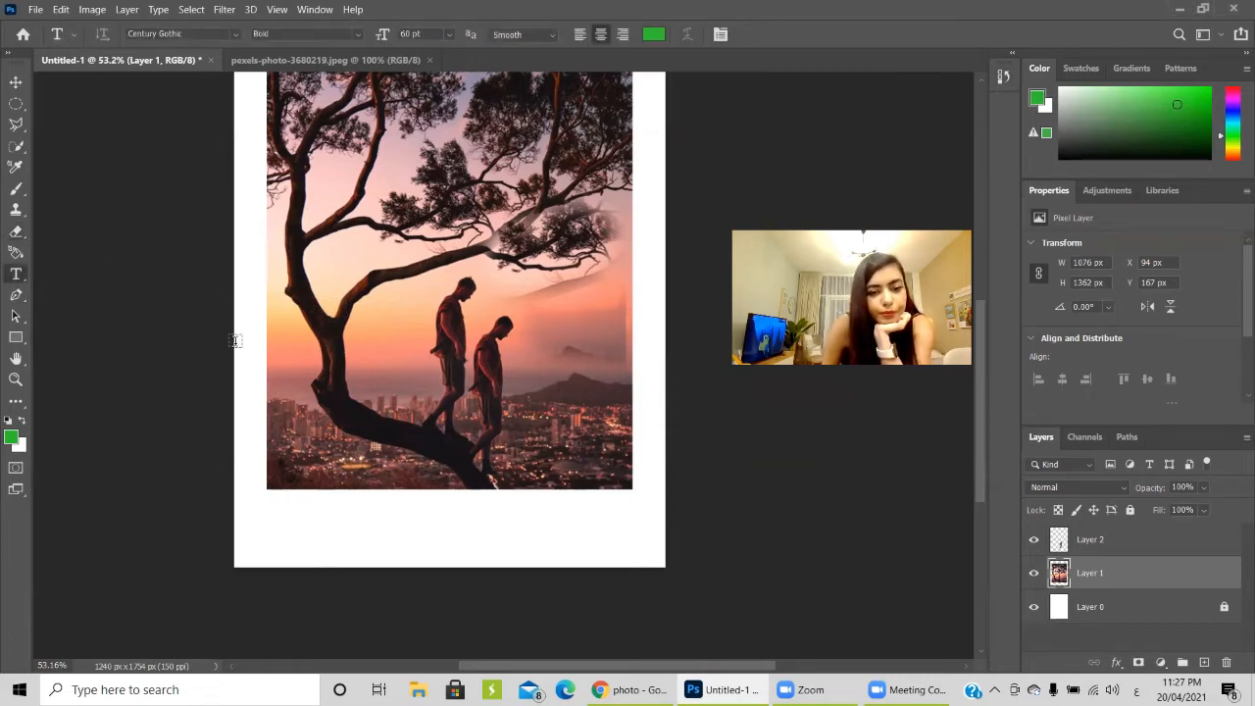
left_click_drag(319, 291, 626, 405)
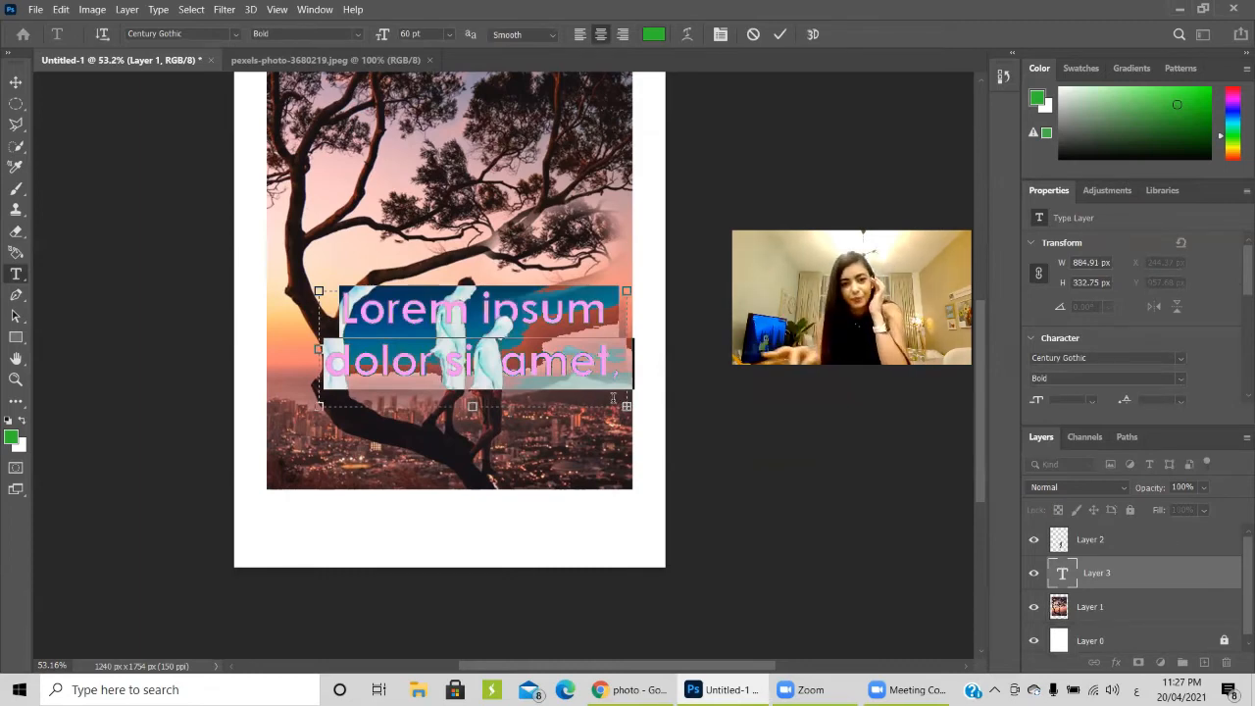
type("ةغىش")
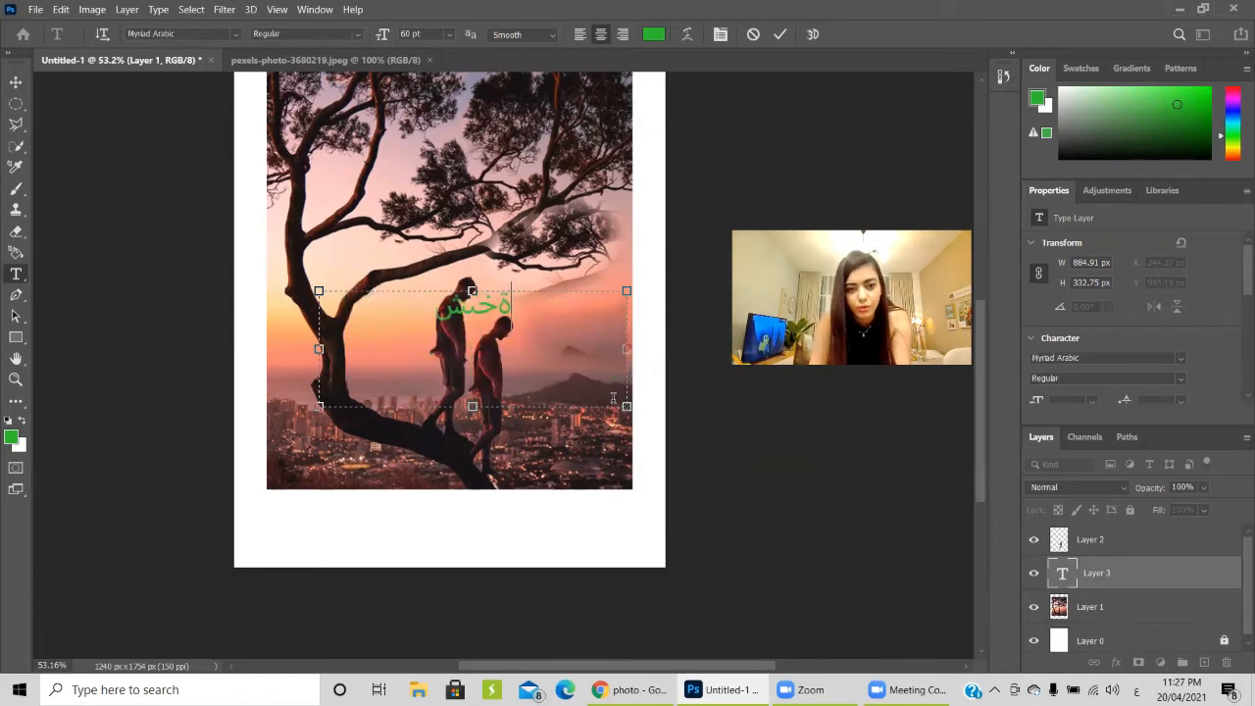
key("ctrl+a")
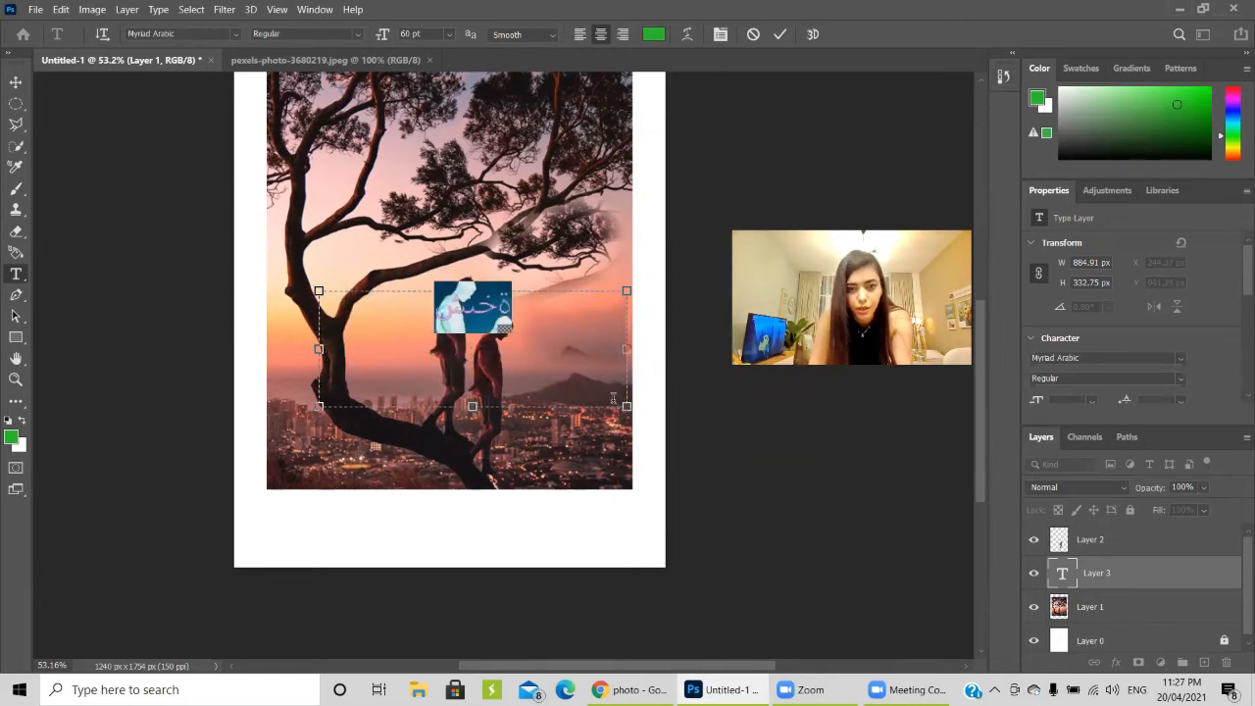
type("Mona")
key("ctrl+a")
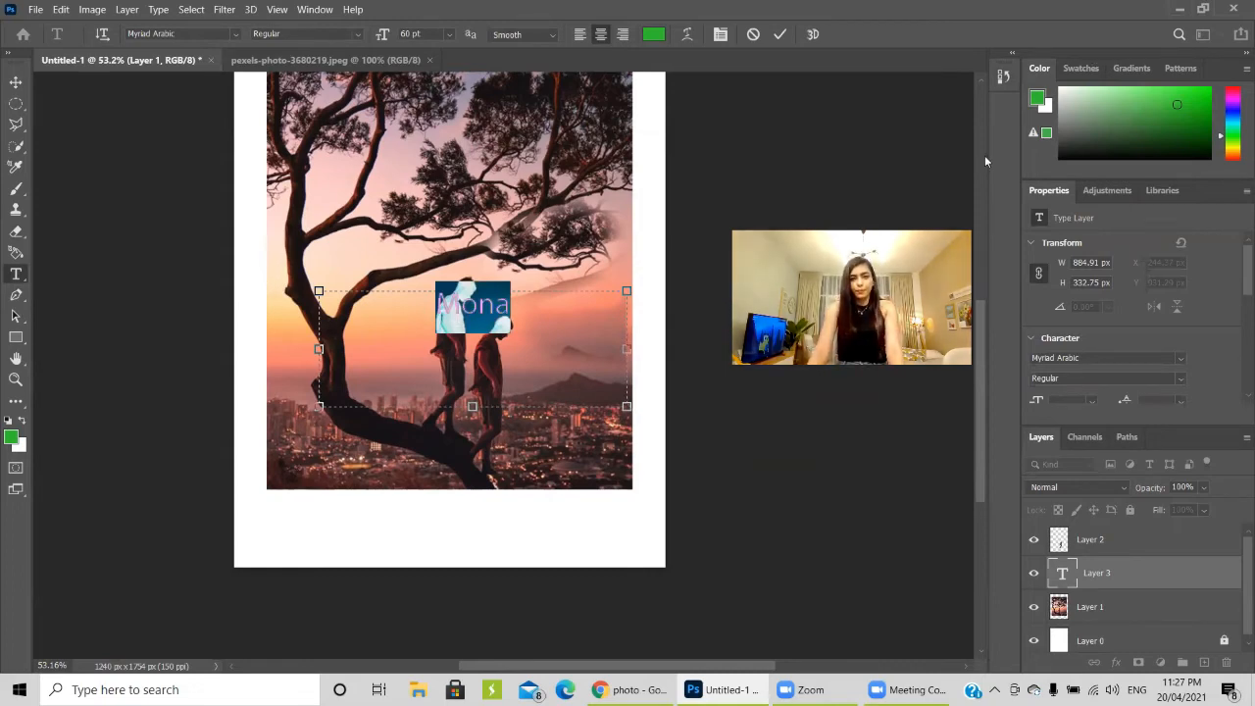
left_click_drag(1107, 97, 1058, 88)
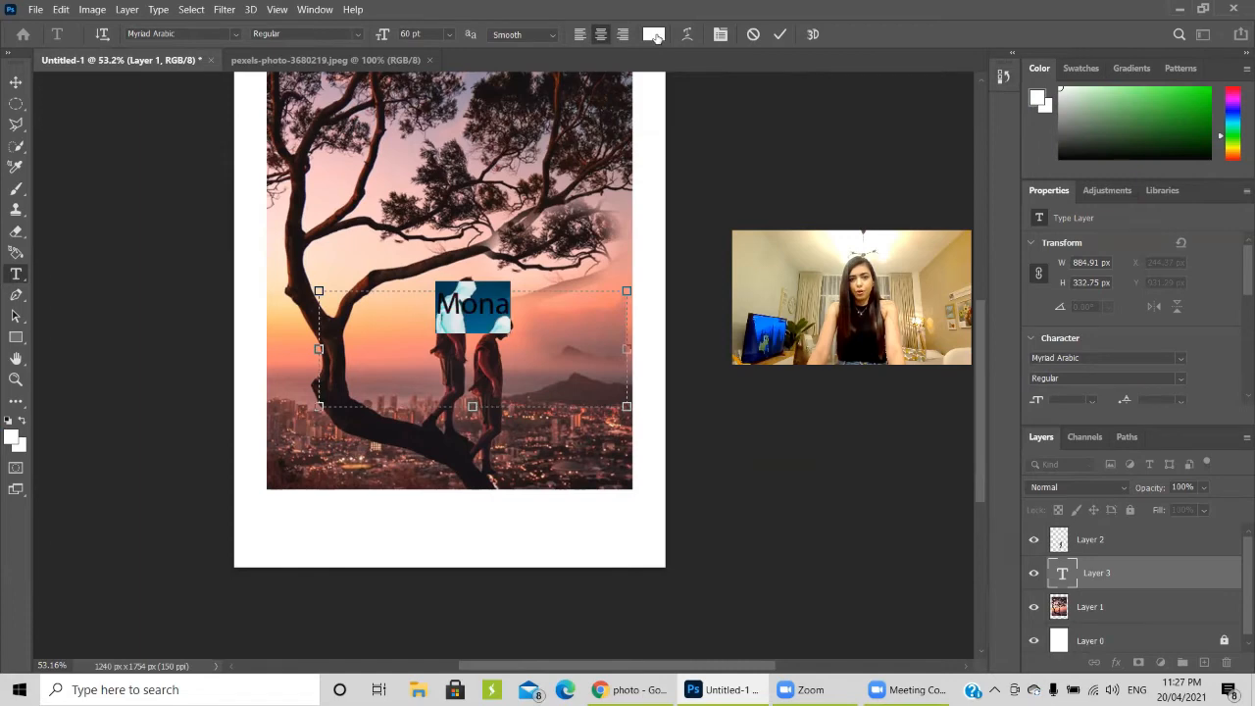
Set the font of the name text to Stencil
left_click(226, 34)
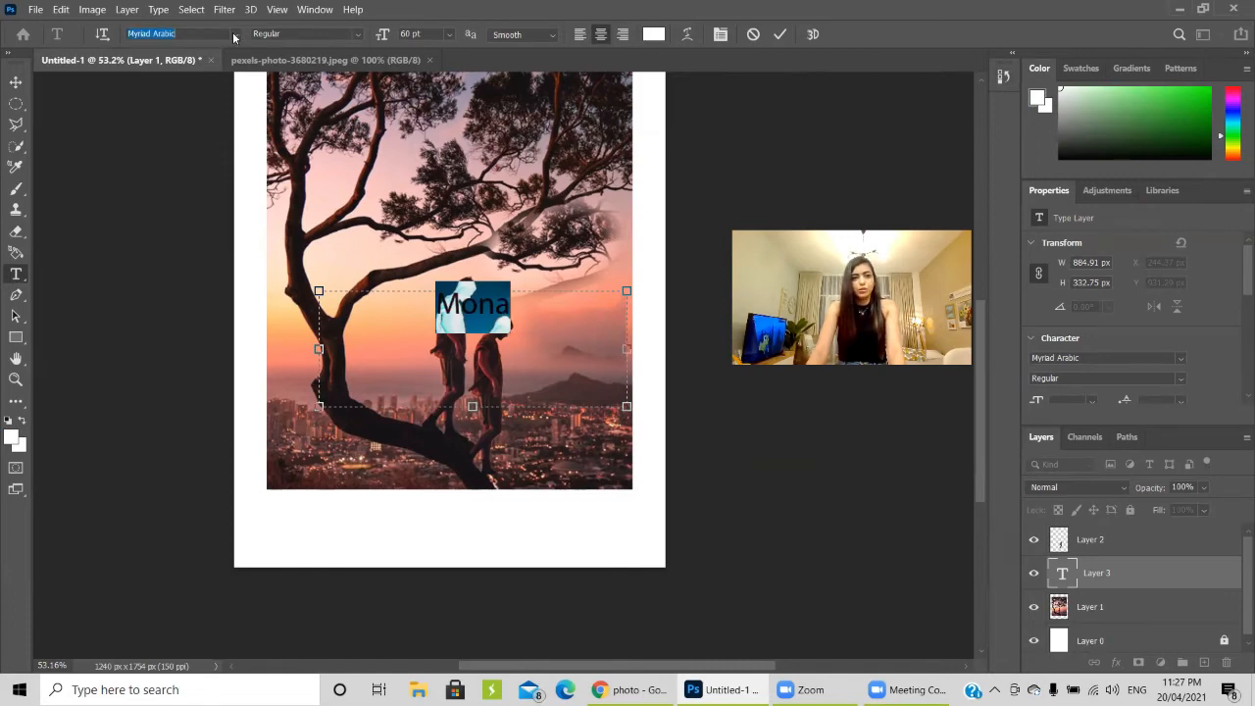
left_click(234, 35)
scroll(245, 246, "up", 3)
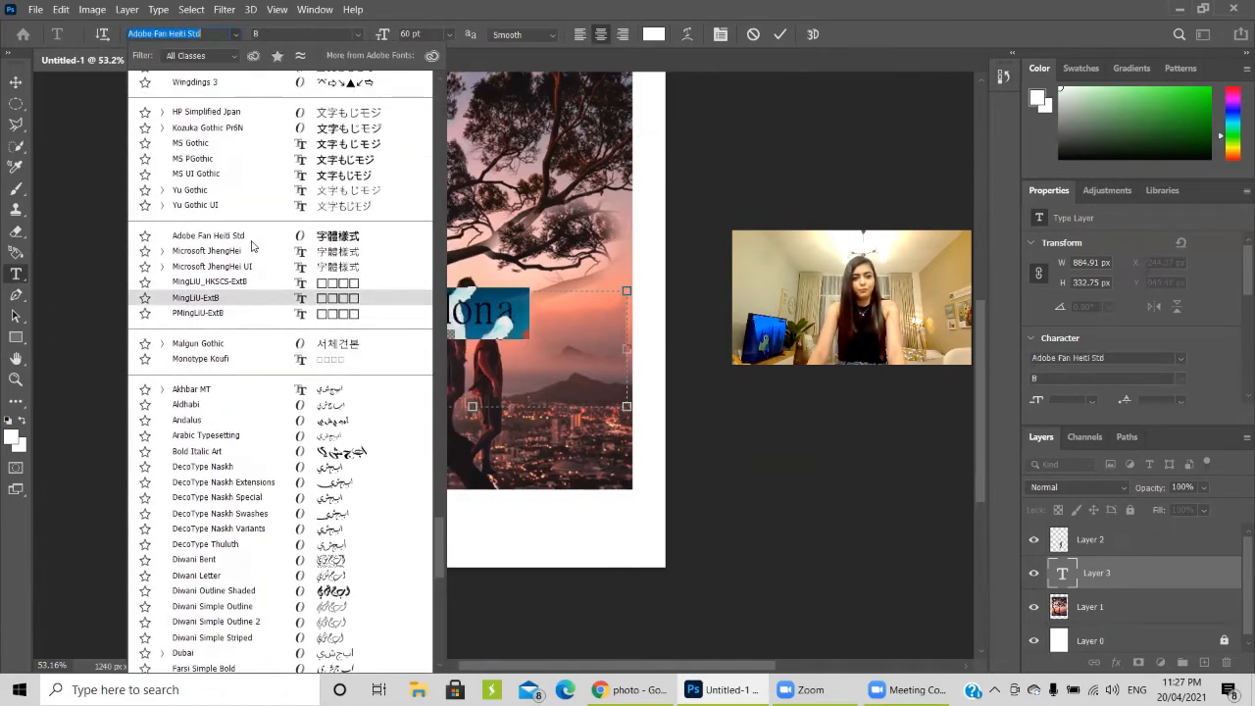
scroll(251, 247, "up", 10)
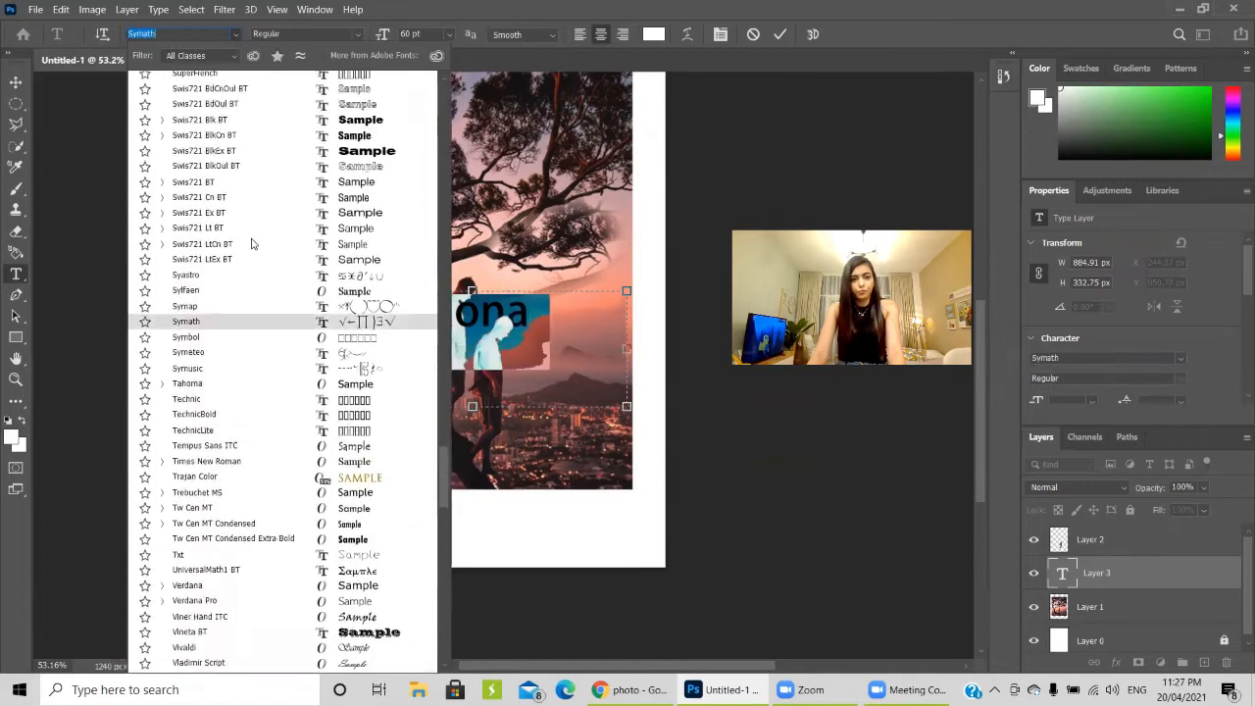
scroll(251, 243, "up", 3)
left_click(252, 205)
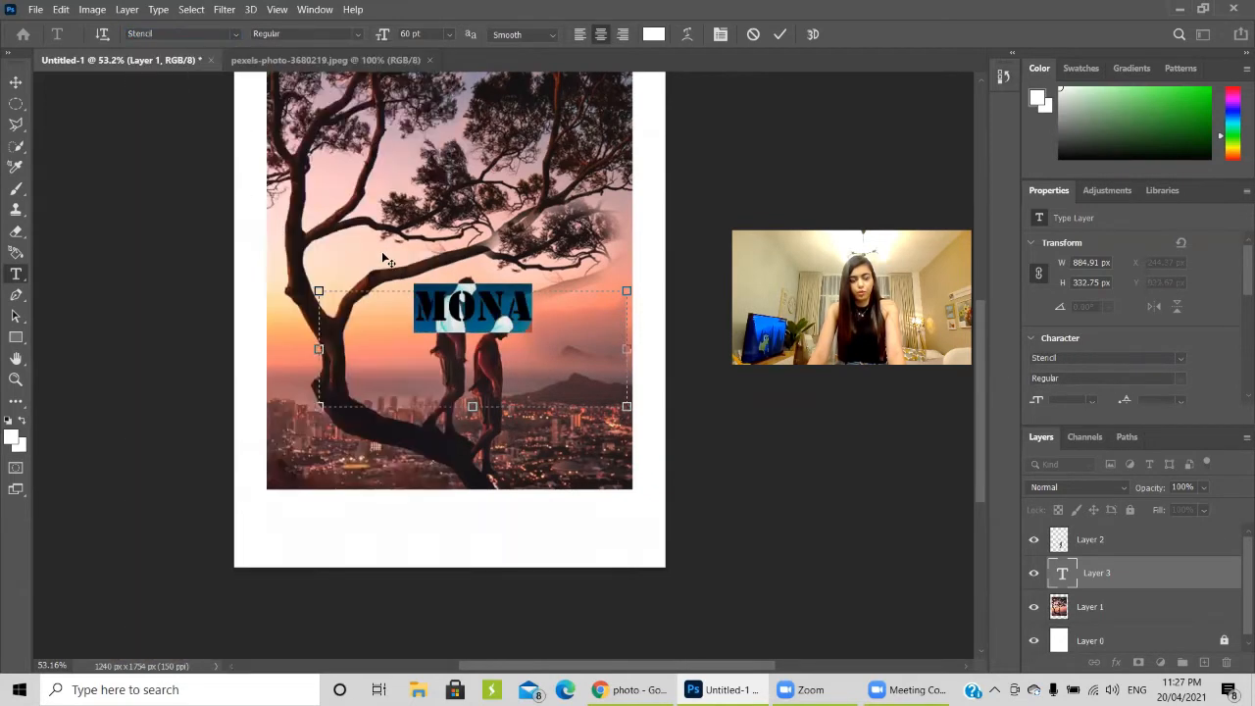
Preview several fonts on the name text and apply Arial Rounded MT Bold
left_click(201, 32)
left_click(233, 36)
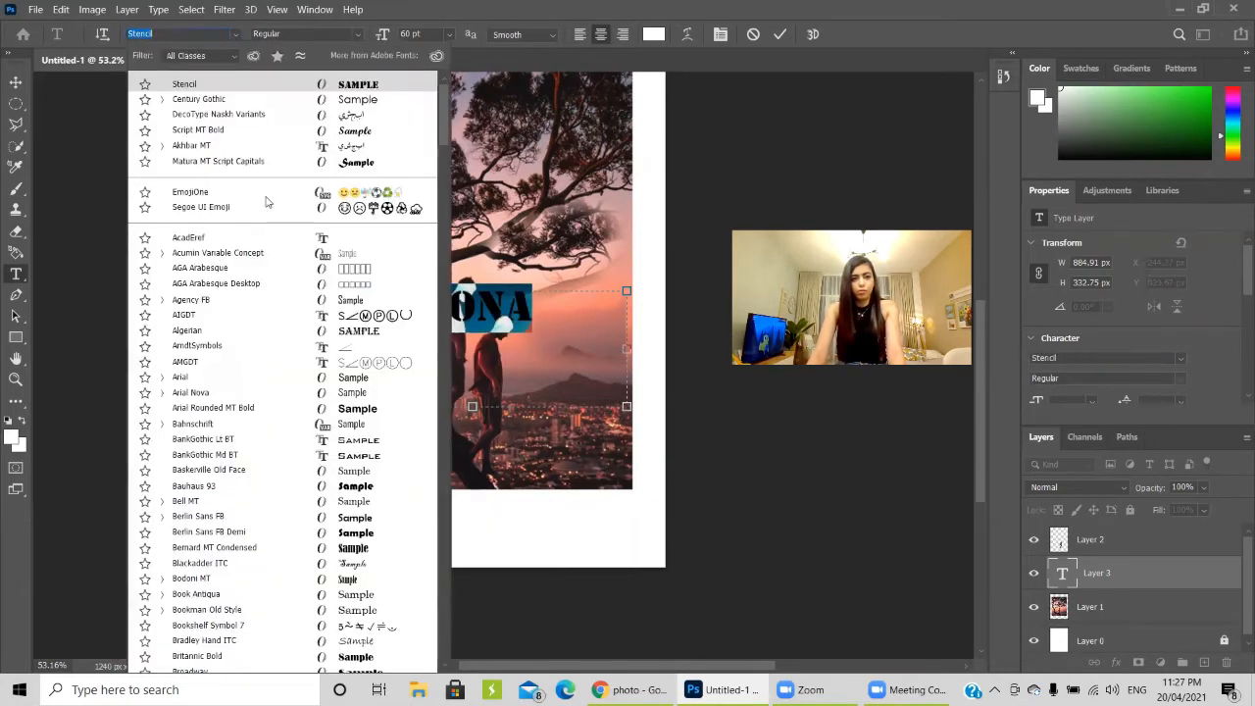
key("Down")
key("Down")
key("Down")
key("Down")
key("Down")
key("Down")
key("Down")
key("Down")
key("Down")
key("Down")
key("Down")
key("Down")
key("Down")
left_click(306, 410)
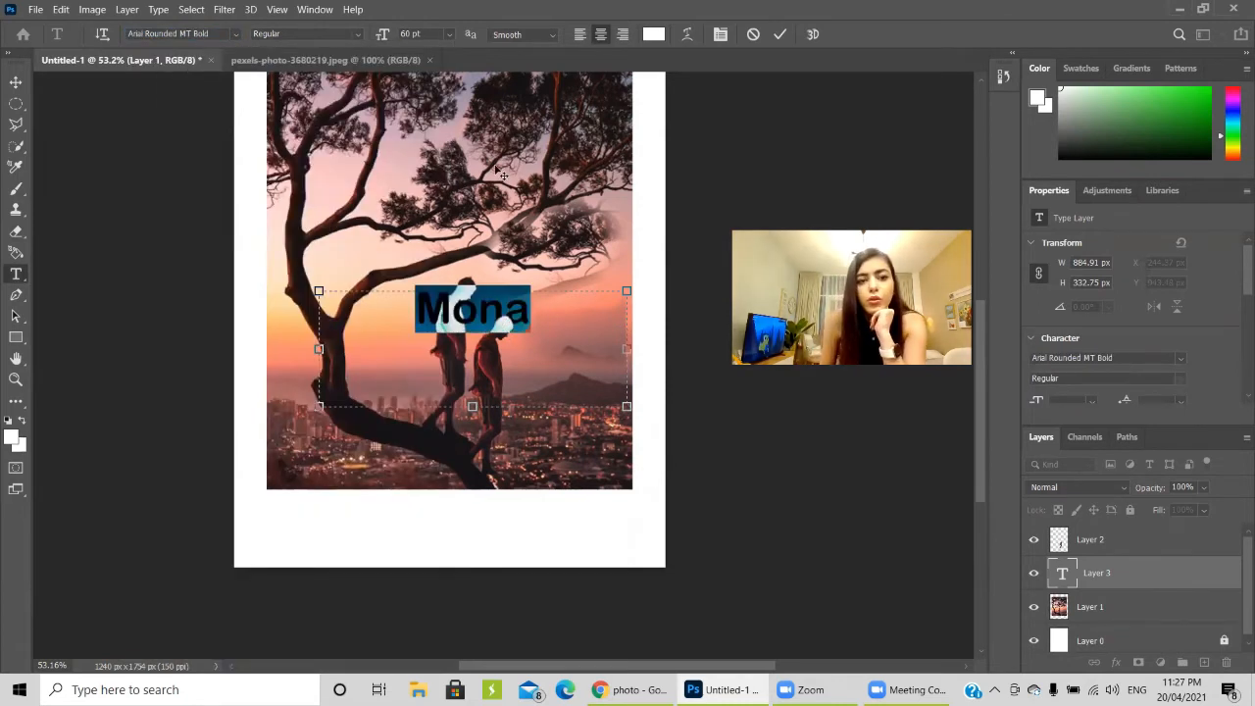
Check the available sizes and styles, and set the name text in Century Gothic Bold Italic
left_click(450, 34)
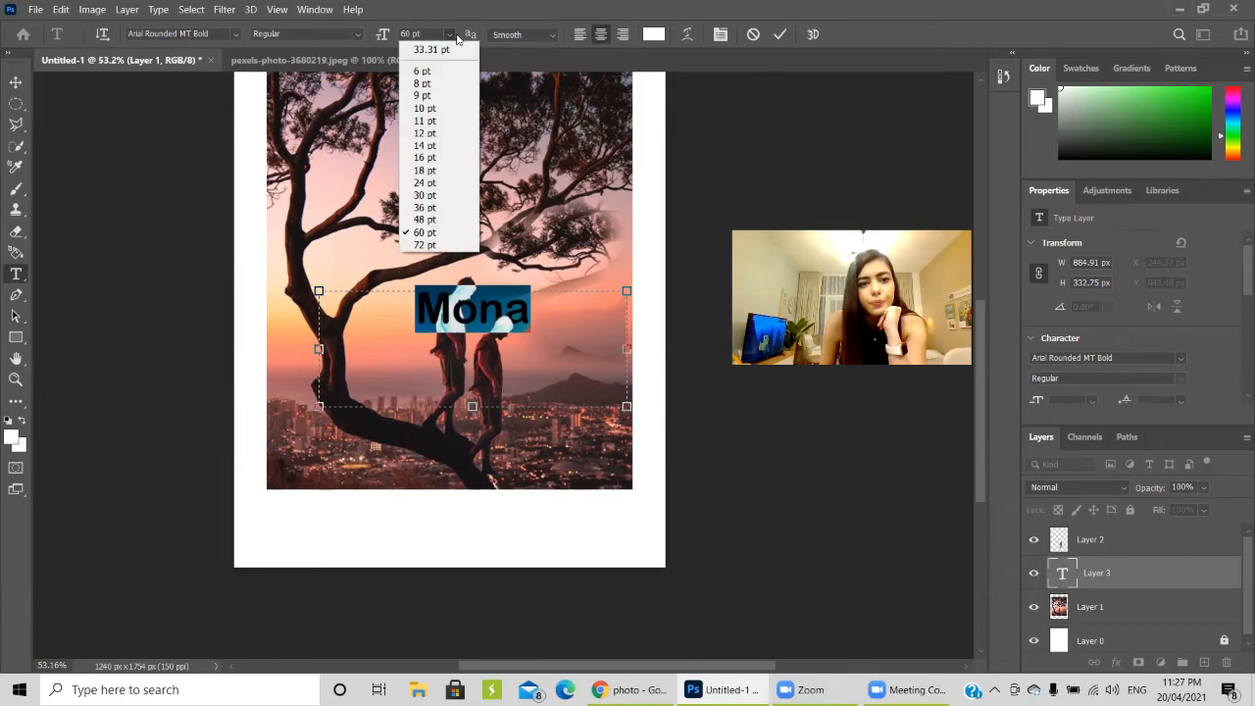
left_click(457, 39)
left_click(356, 37)
left_click(356, 38)
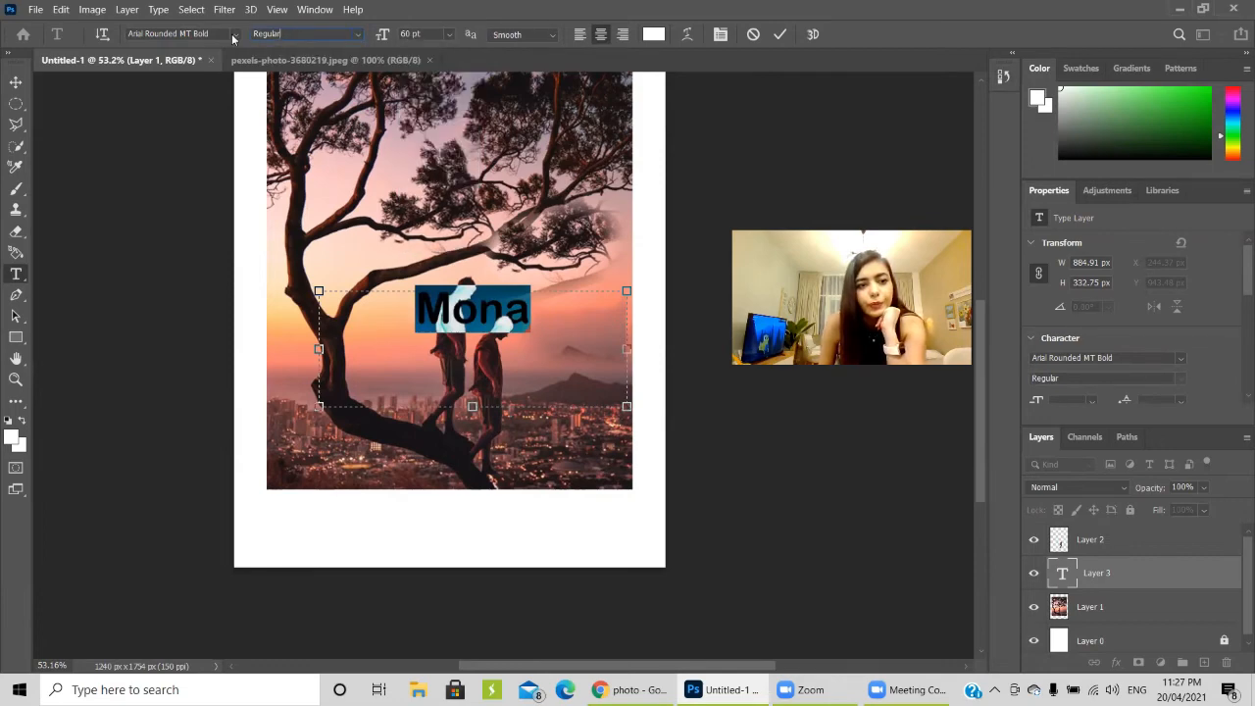
left_click(234, 34)
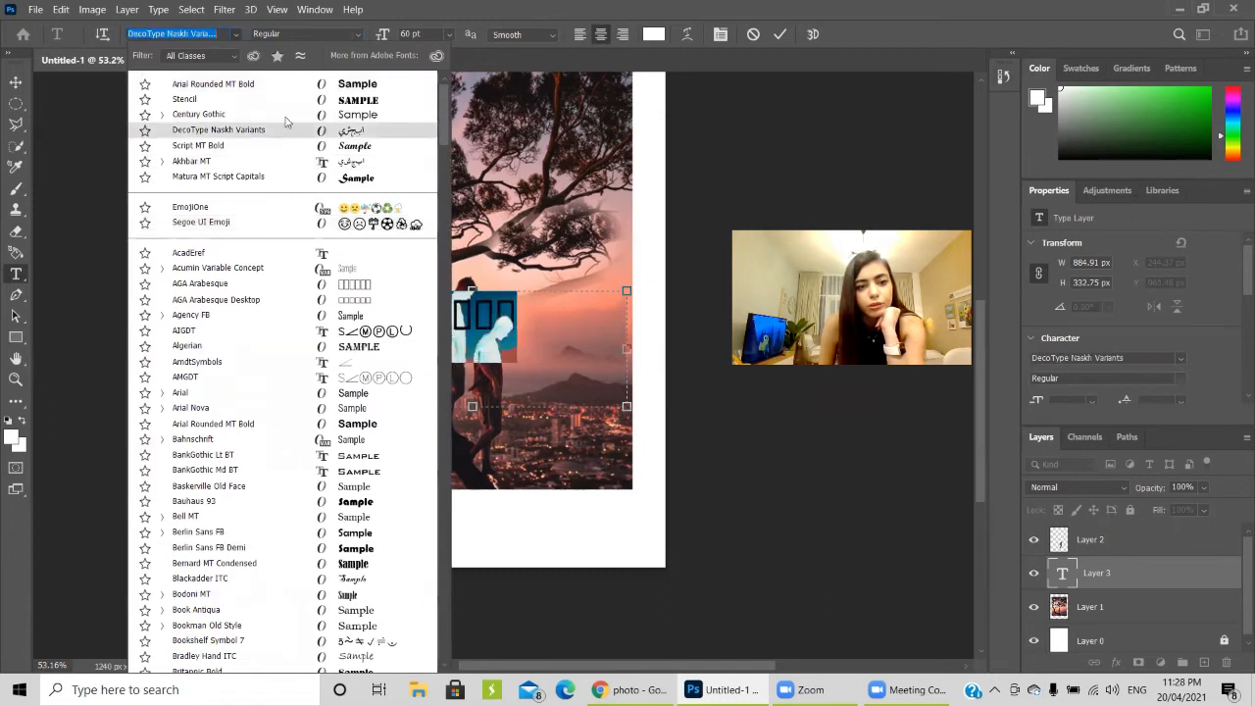
left_click(286, 115)
left_click(351, 34)
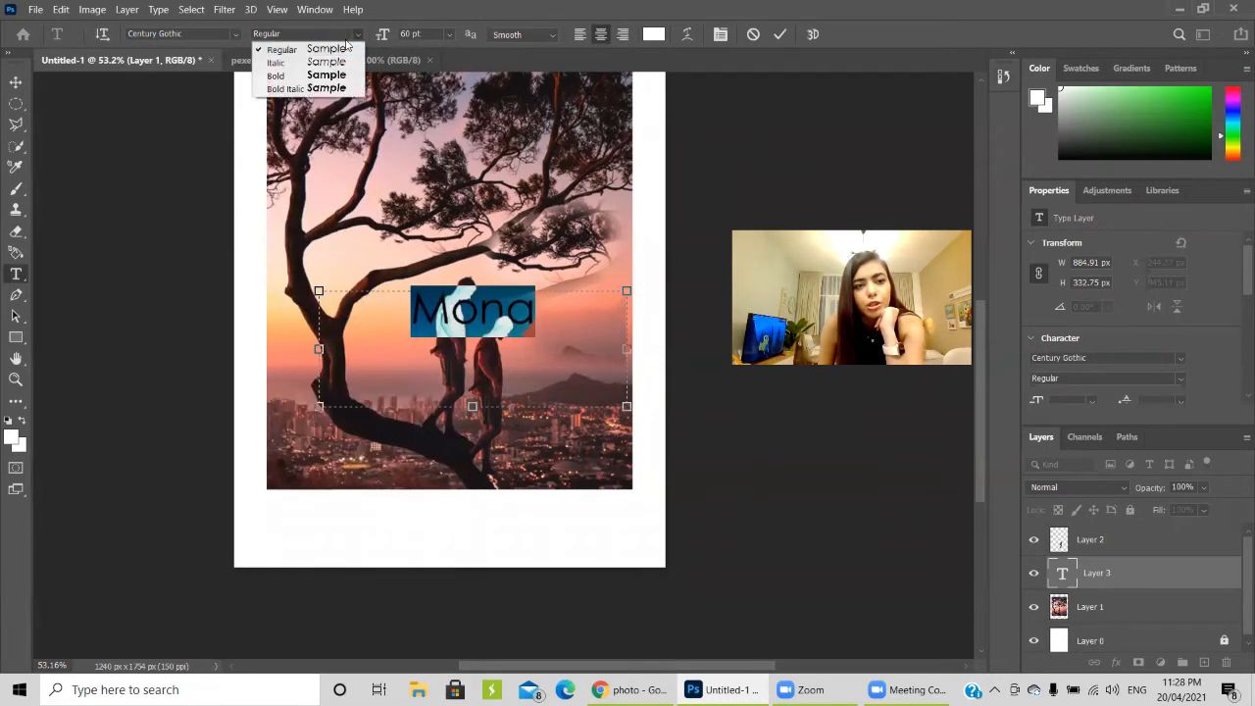
left_click(328, 88)
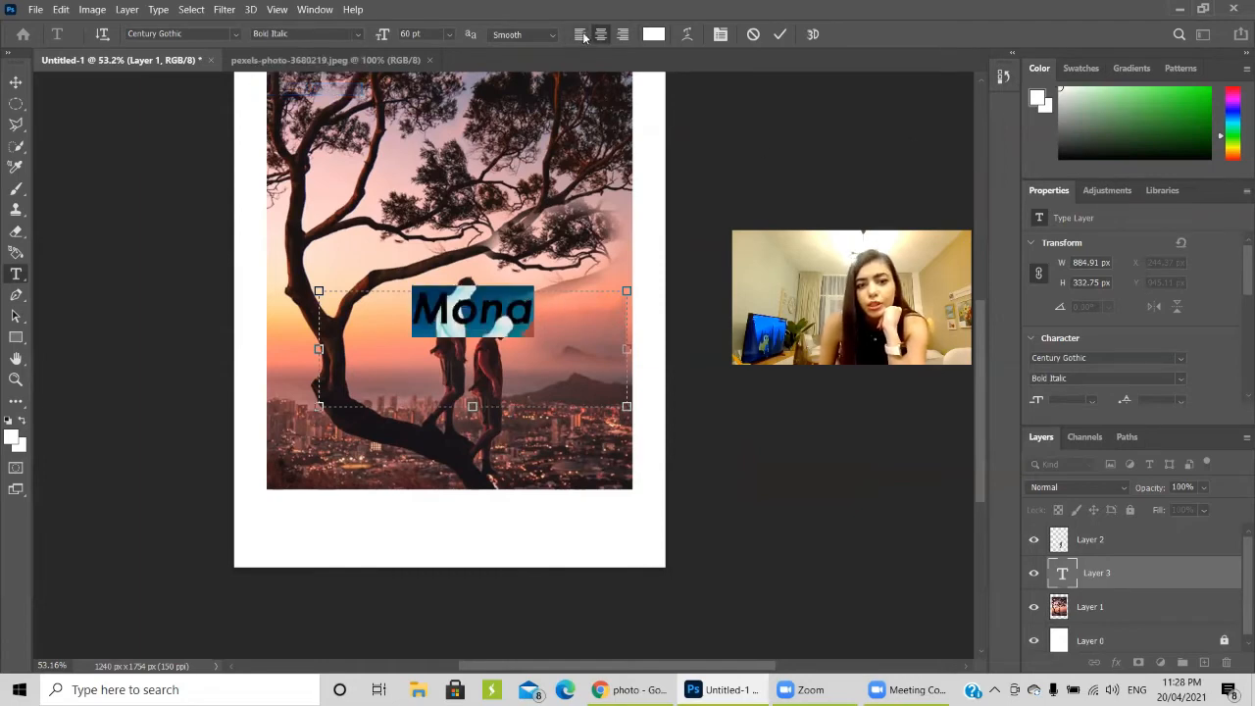
Try left and right alignment on the name text, return it to centred, and deselect the characters
left_click(583, 35)
left_click(623, 35)
left_click(597, 37)
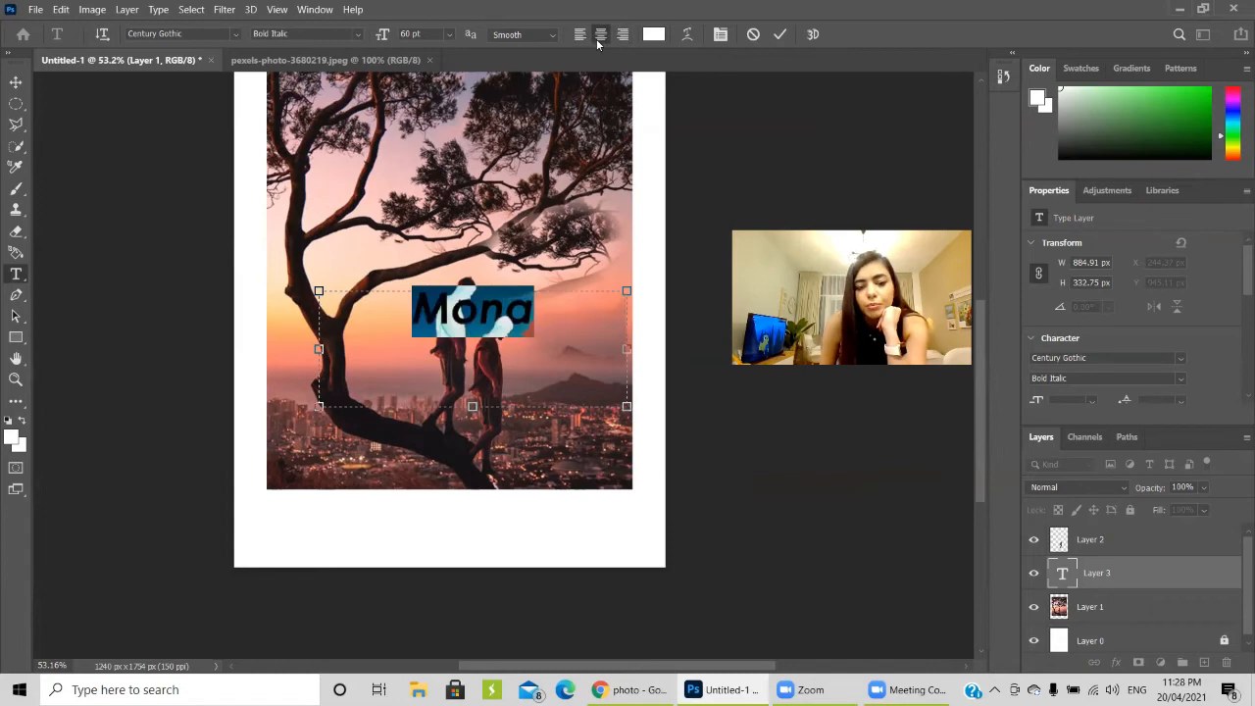
left_click(417, 338)
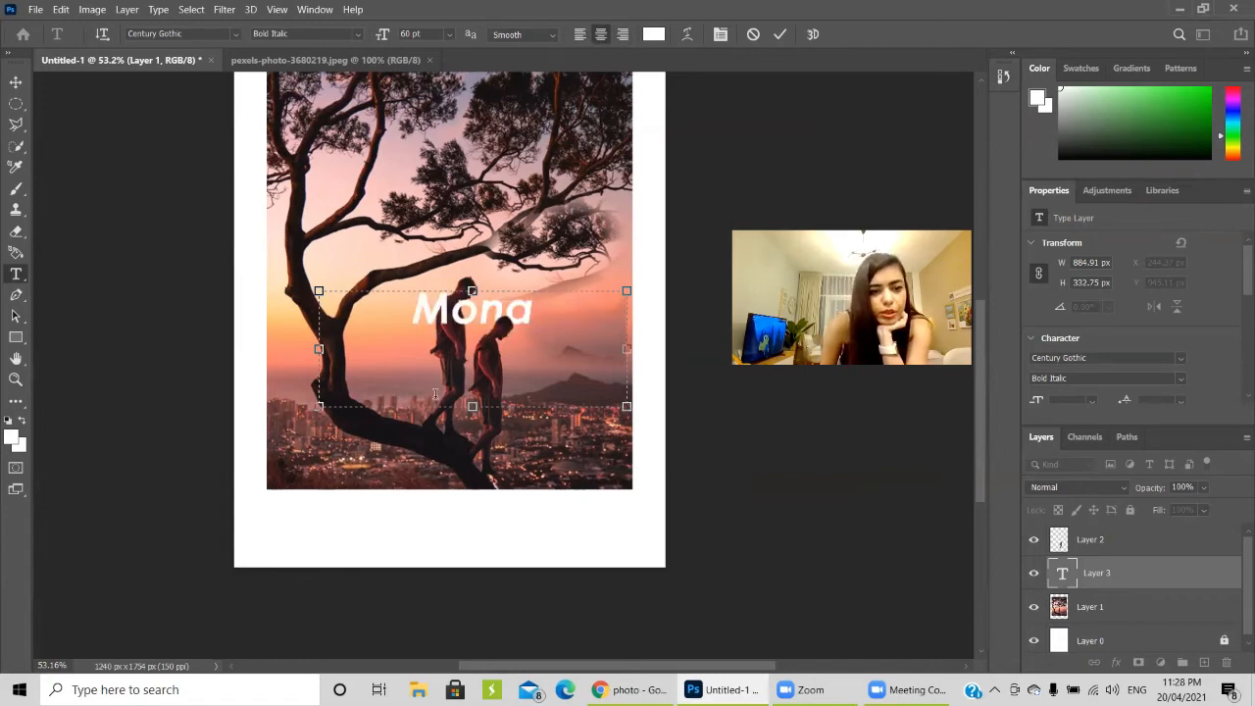
Shrink the text box around the name to about 498 × 120 px and commit the text
left_click_drag(318, 406, 389, 333)
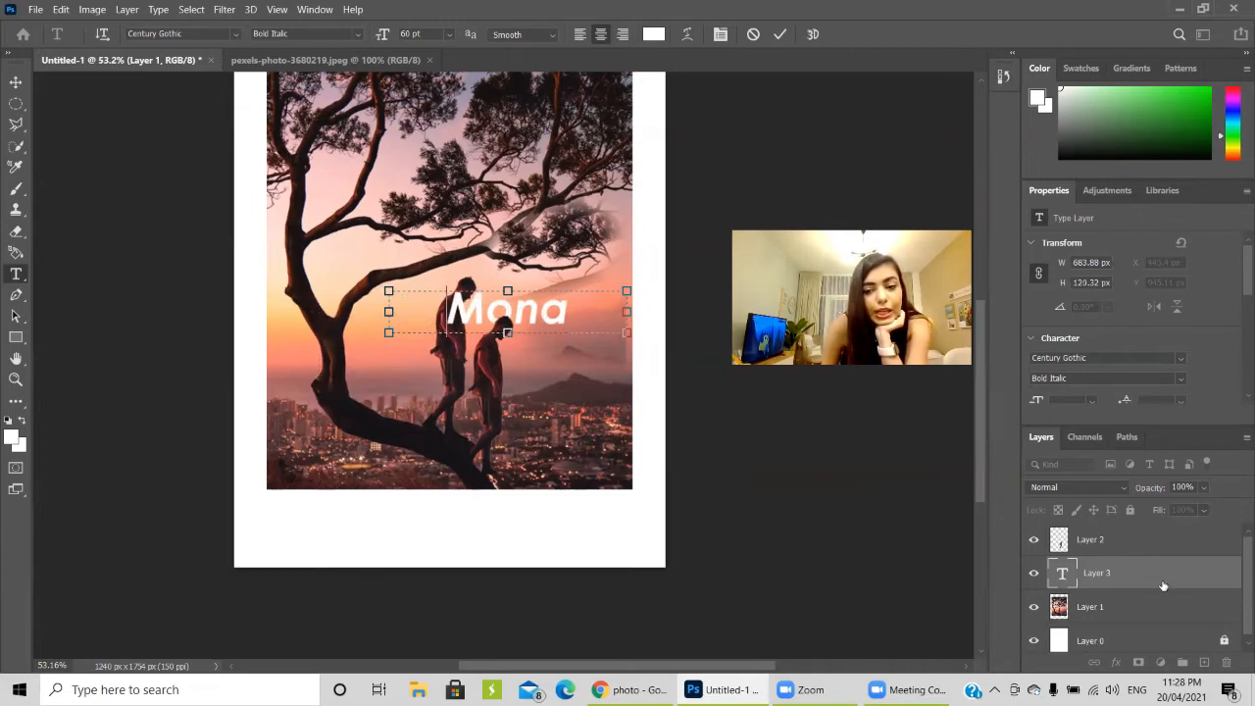
left_click_drag(628, 312, 566, 317)
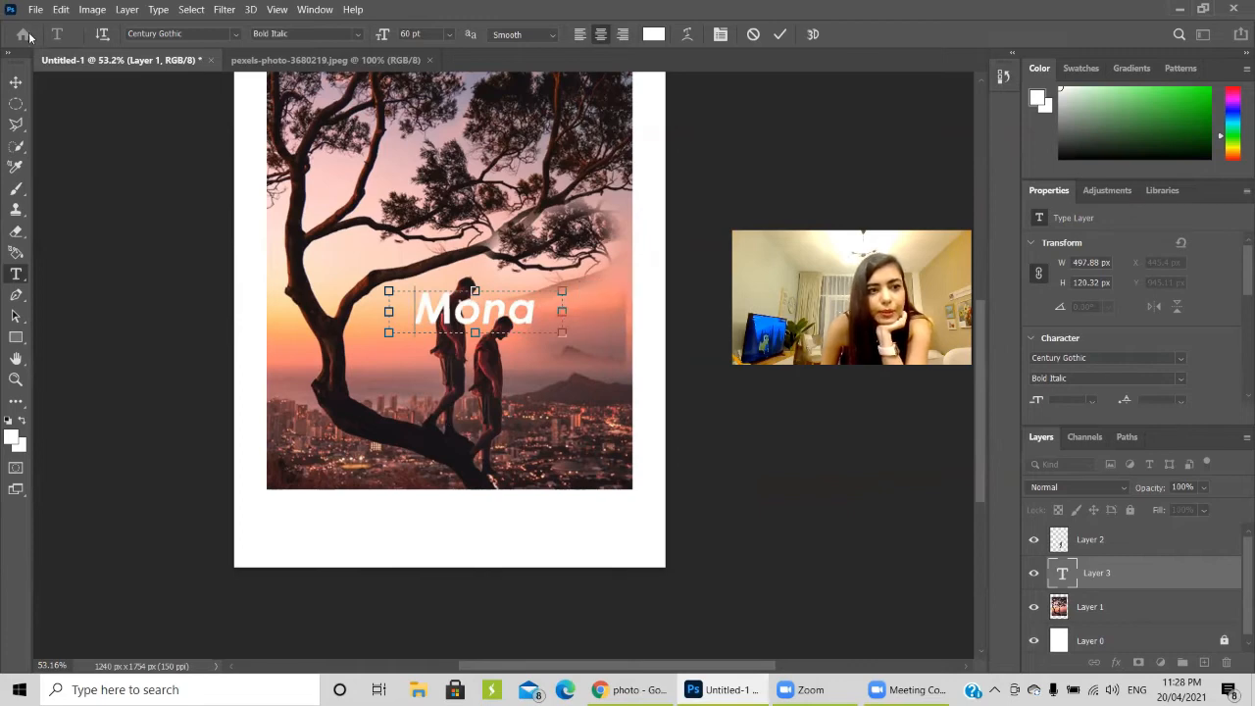
left_click(16, 83)
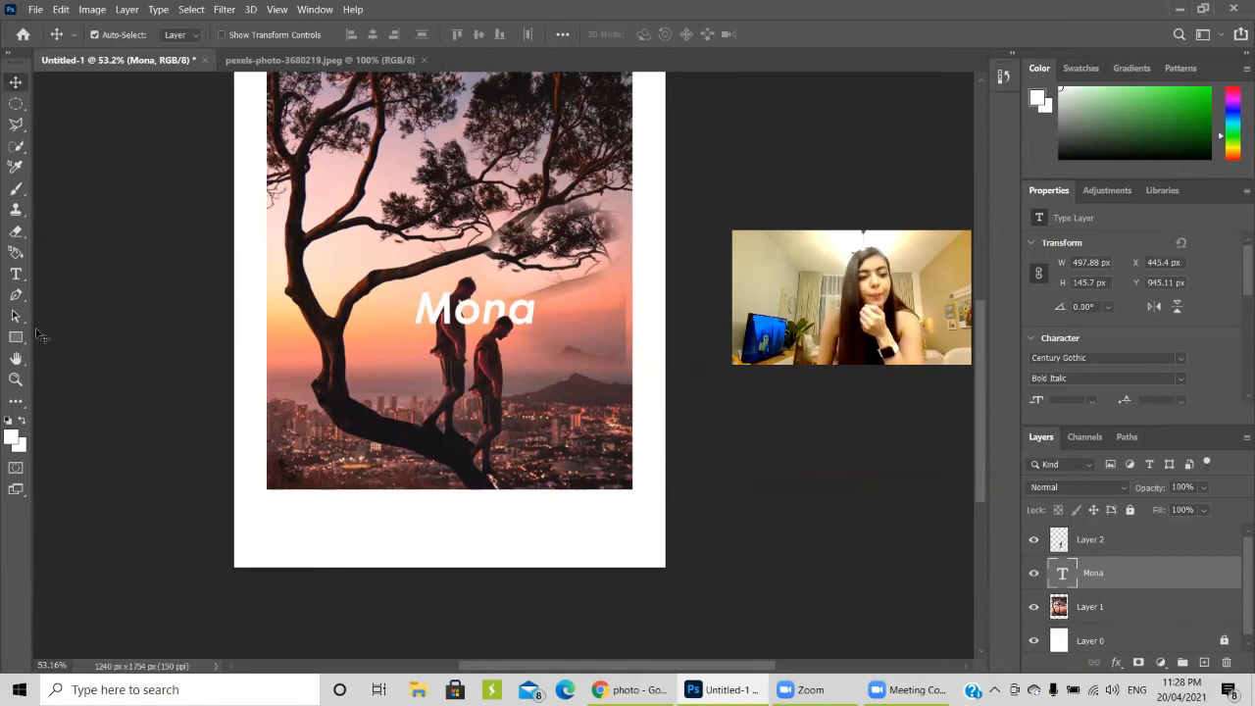
Draw a closed curved path with the Pen tool between the trunk and the figures, and convert it to a new selection with 0 px feather
left_click(17, 296)
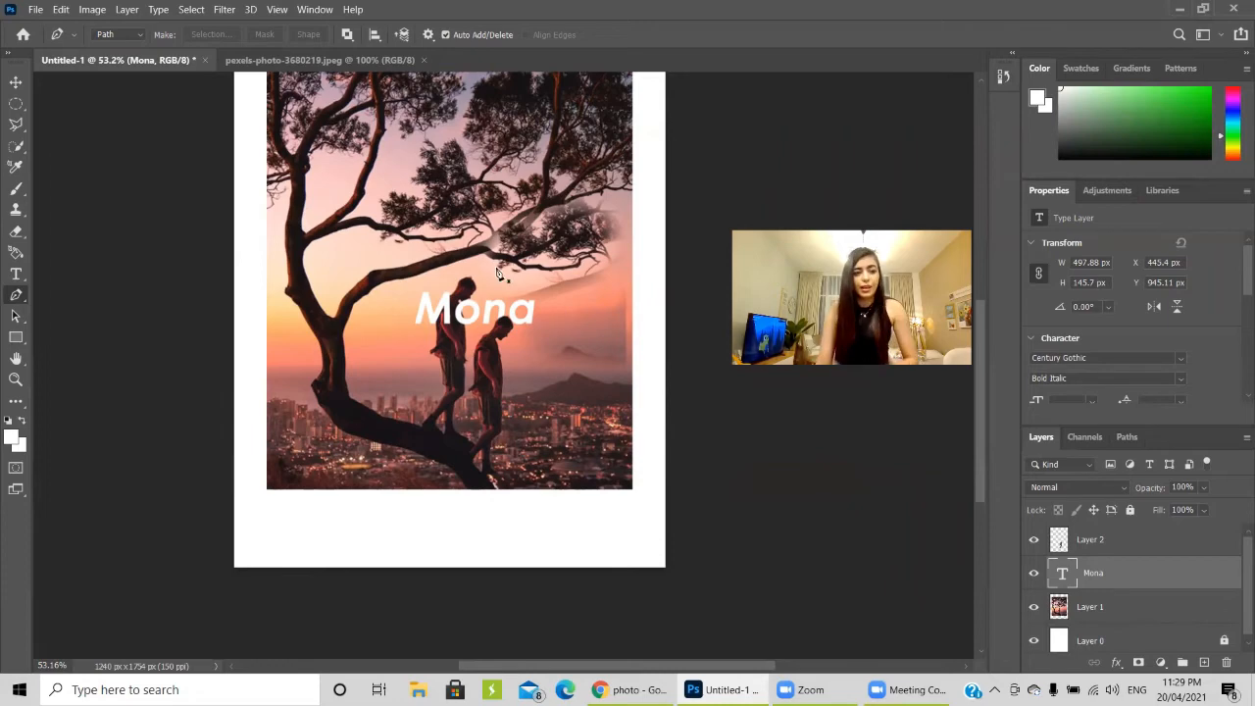
left_click_drag(362, 376, 432, 336)
left_click_drag(429, 335, 334, 397)
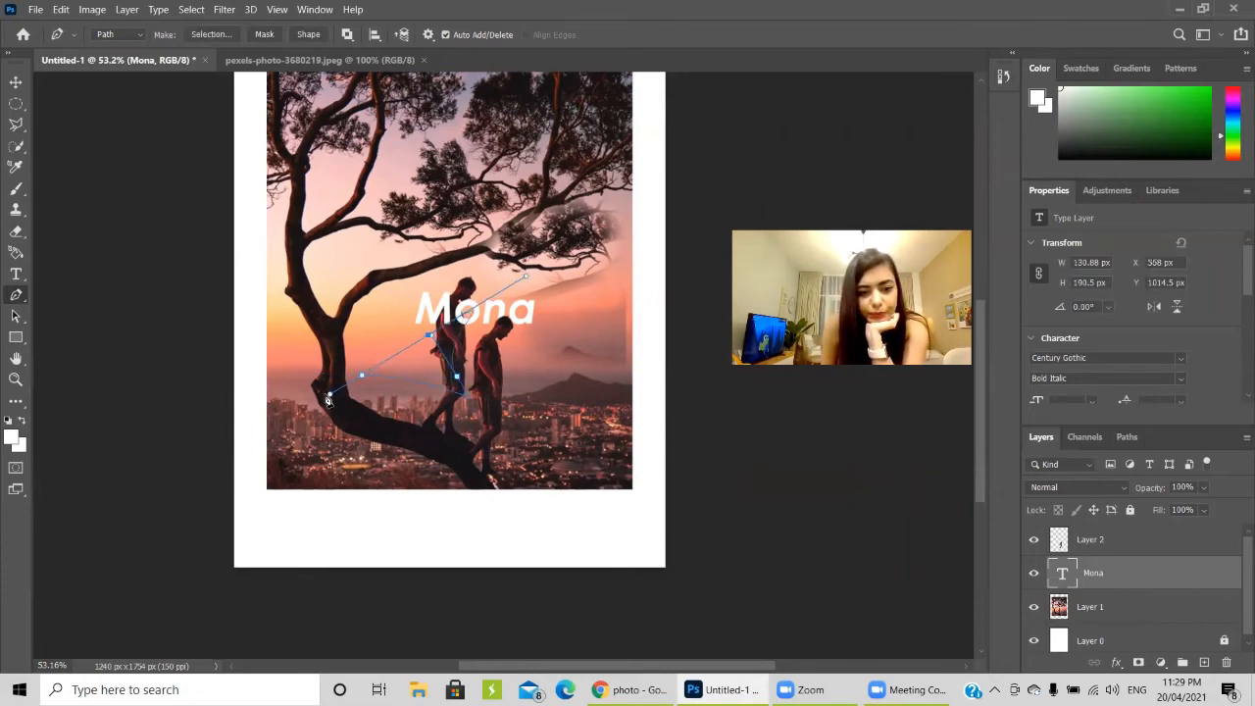
left_click(362, 375)
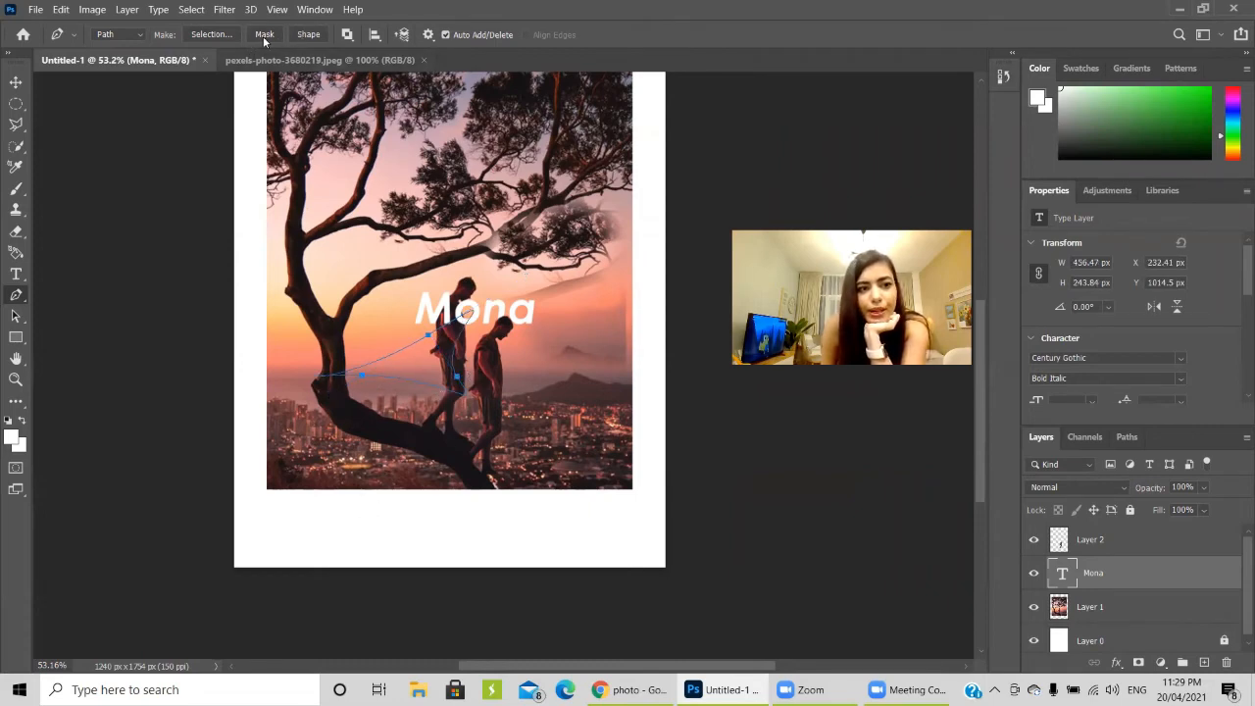
left_click(210, 36)
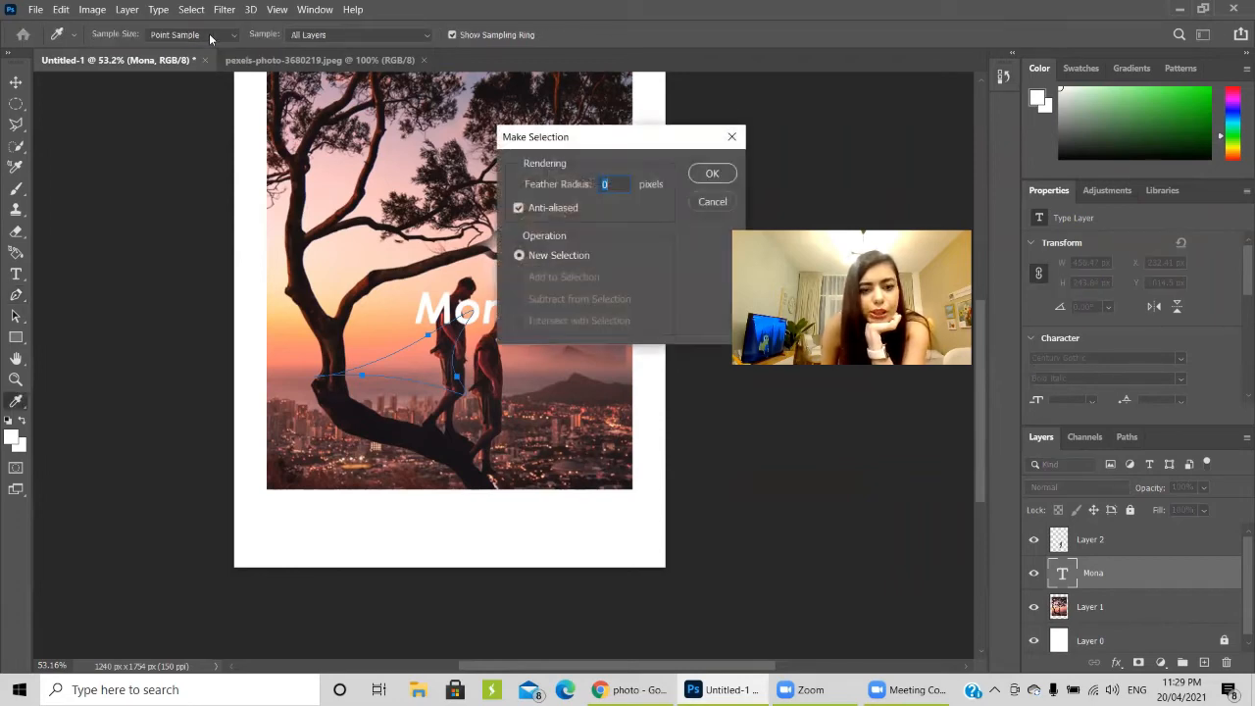
left_click(713, 174)
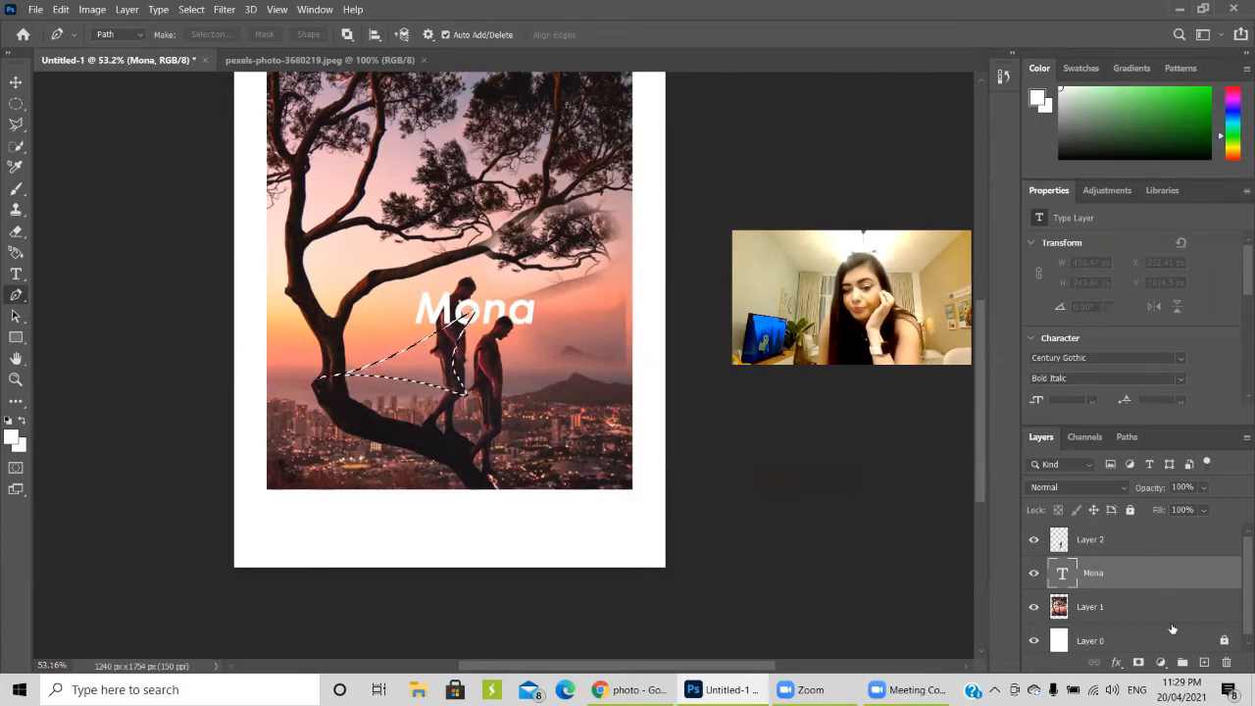
Copy the selected area of Layer 1 to a new layer and move the copy to the photo's lower edge
left_click(1137, 608)
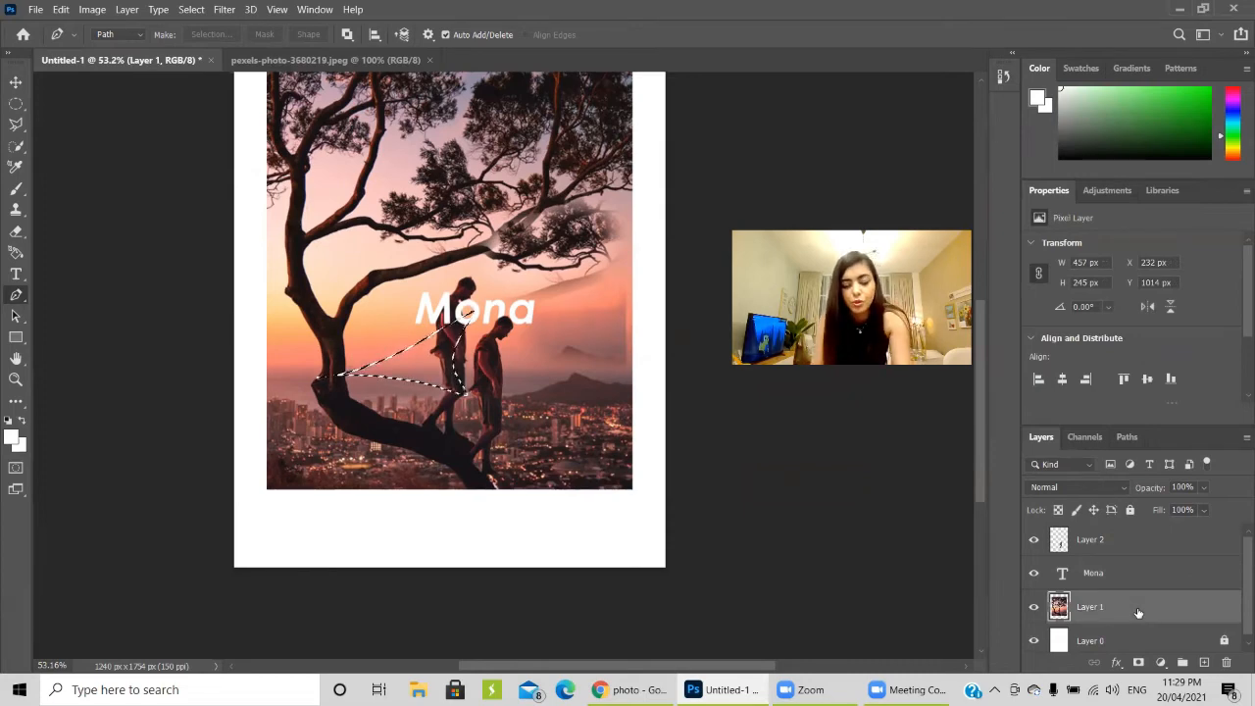
key("ctrl+j")
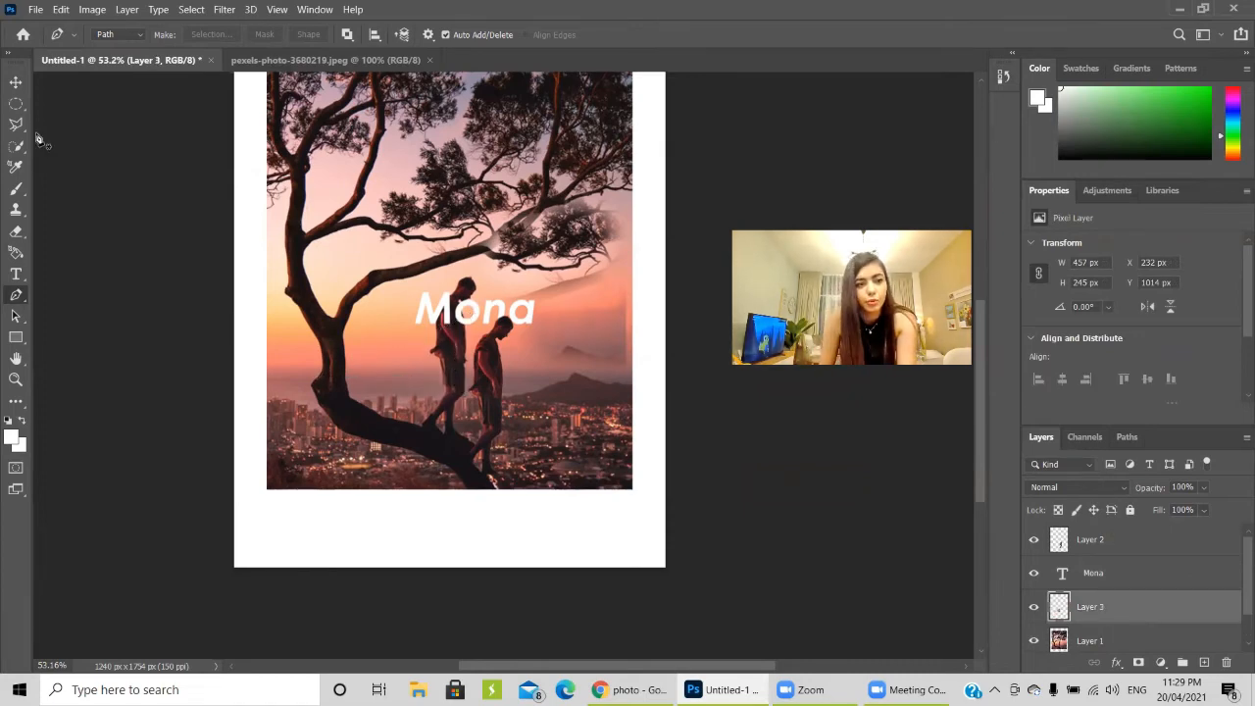
left_click(15, 82)
left_click_drag(398, 379, 507, 496)
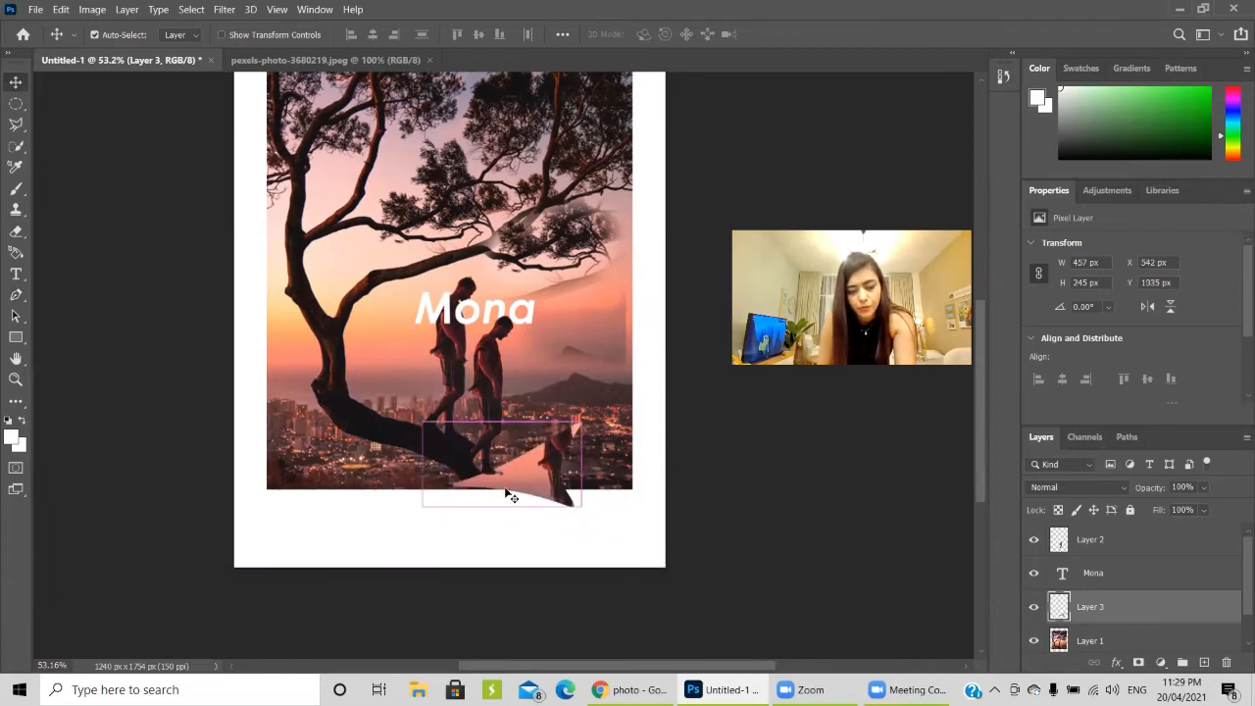
Undo the move and the layer copy, and deselect the path-based selection
key("ctrl+z")
key("ctrl+z")
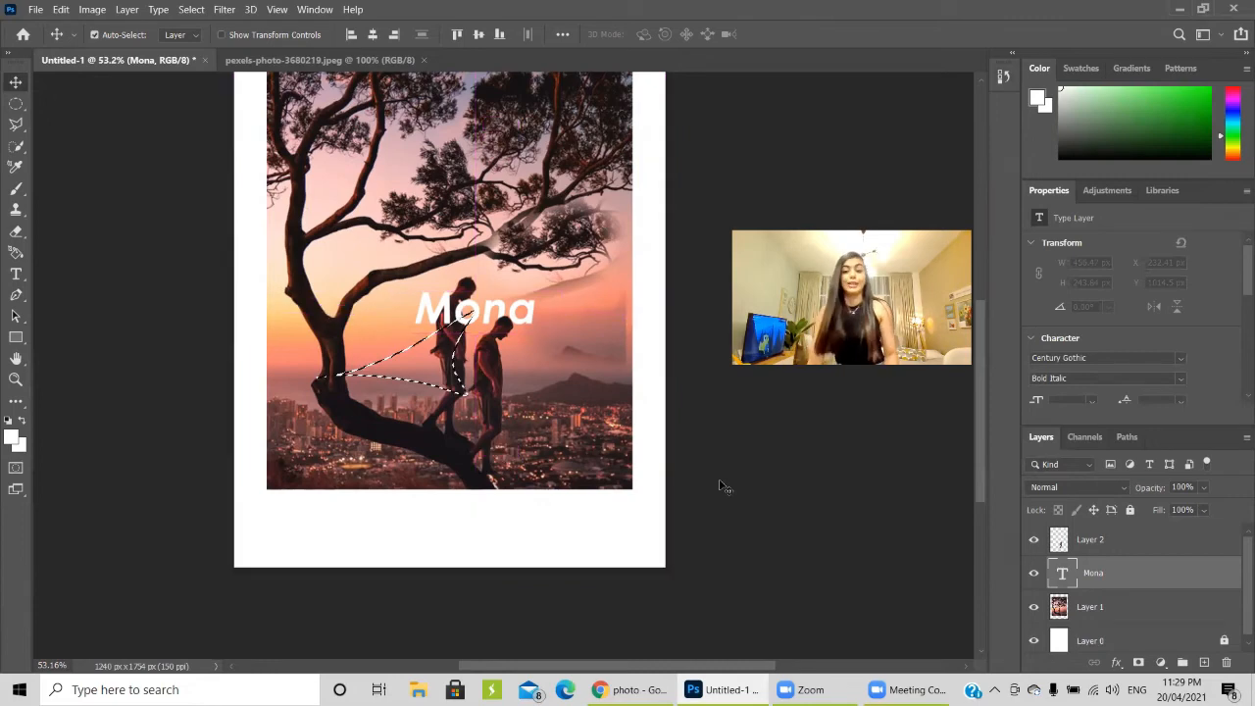
key("ctrl+d")
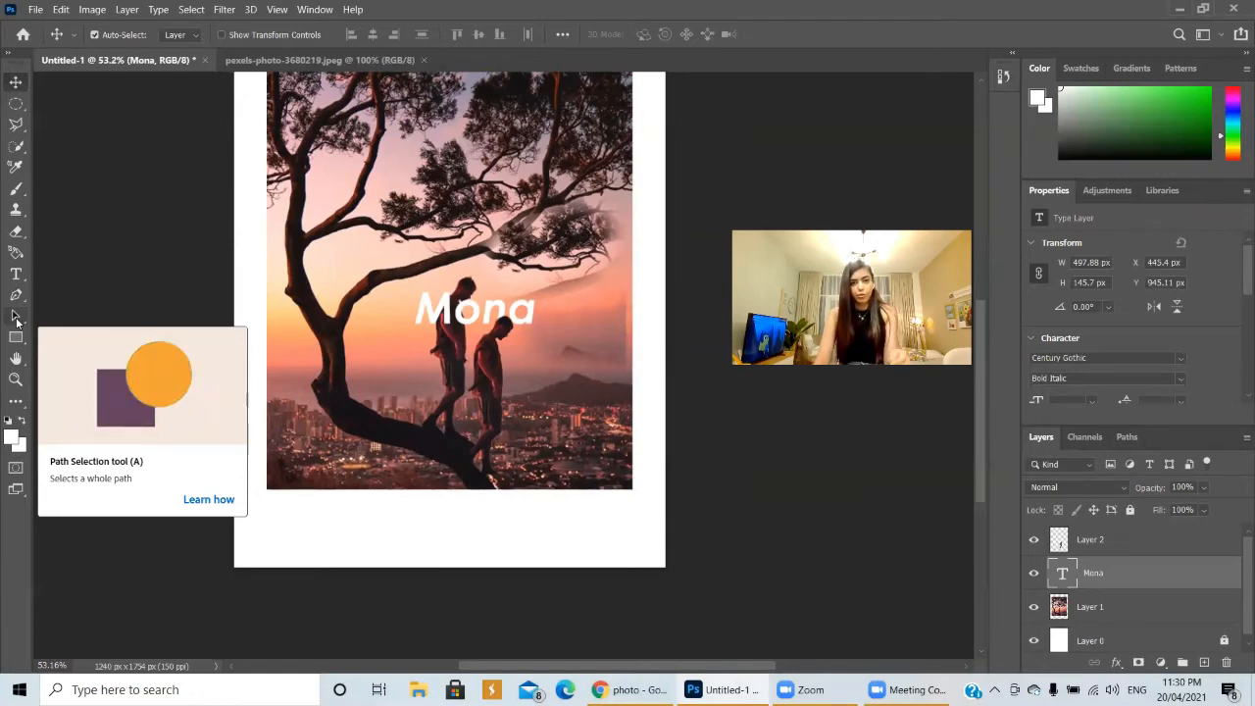
Draw a white rectangle shape of about 636 × 272 px across the lower part of the photo
left_click(15, 339)
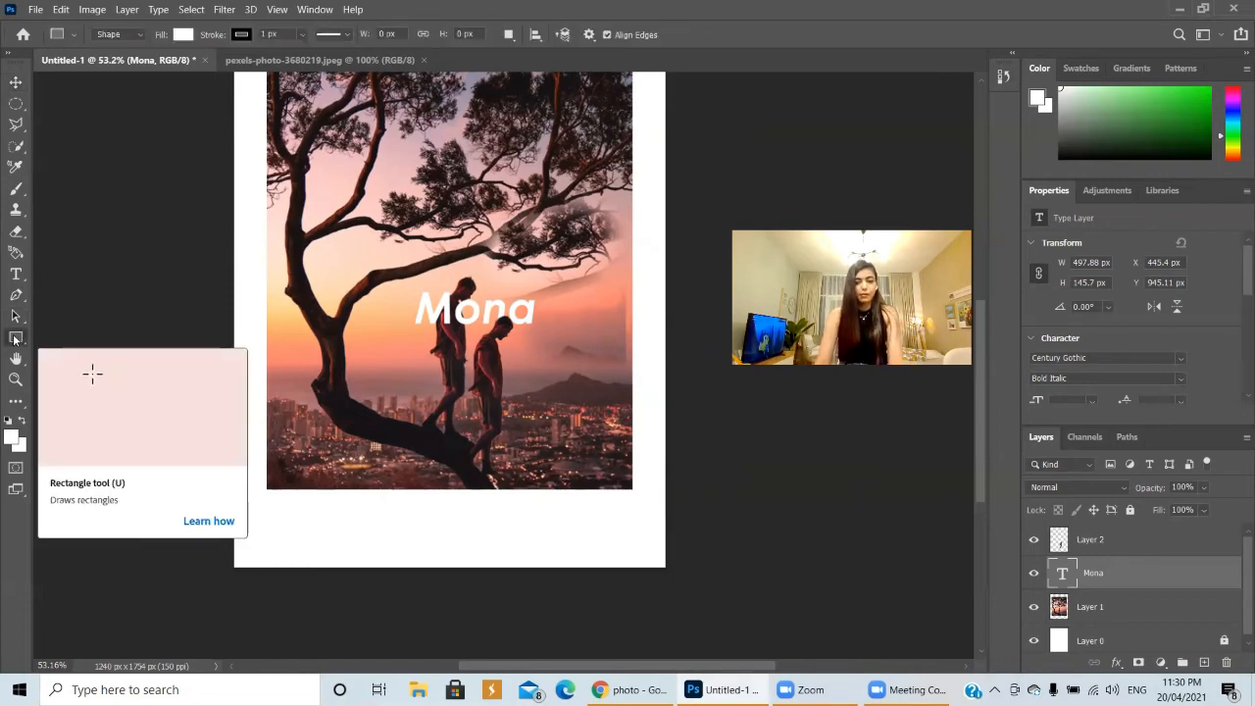
left_click_drag(363, 389, 585, 482)
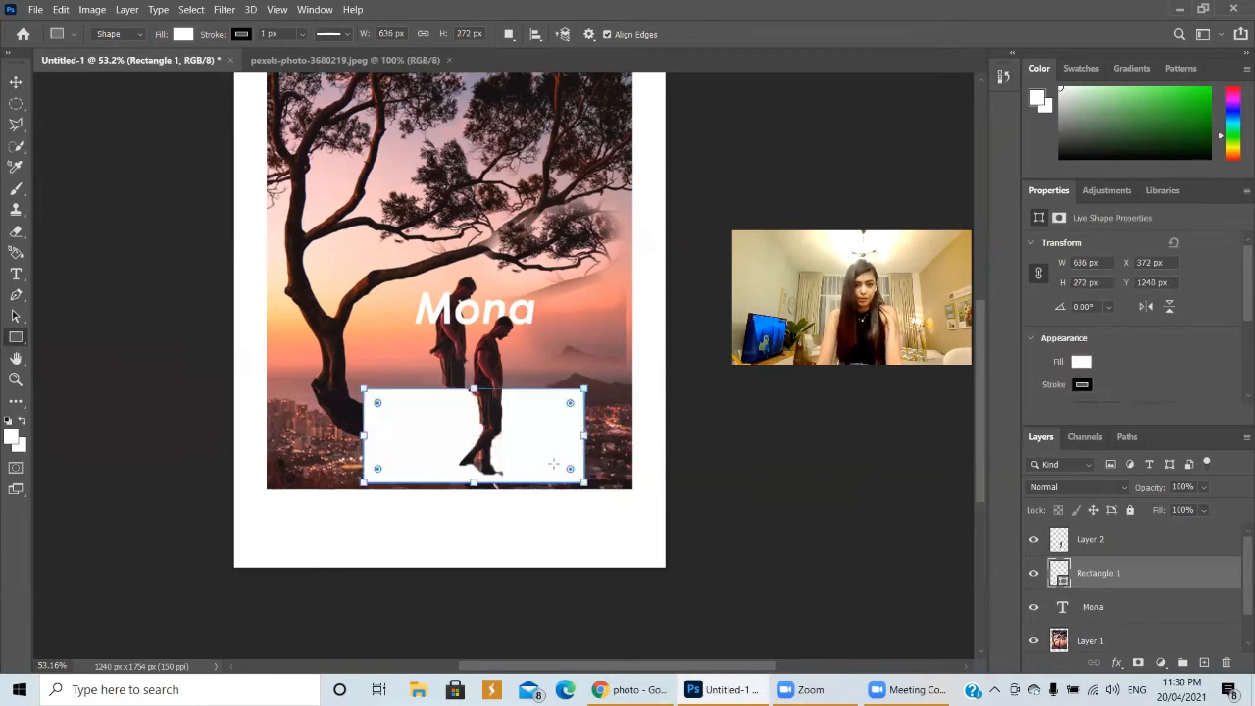
Add a camel custom shape from the Wild Animals group at 636 × 272 px over the middle of the photo
right_click(15, 337)
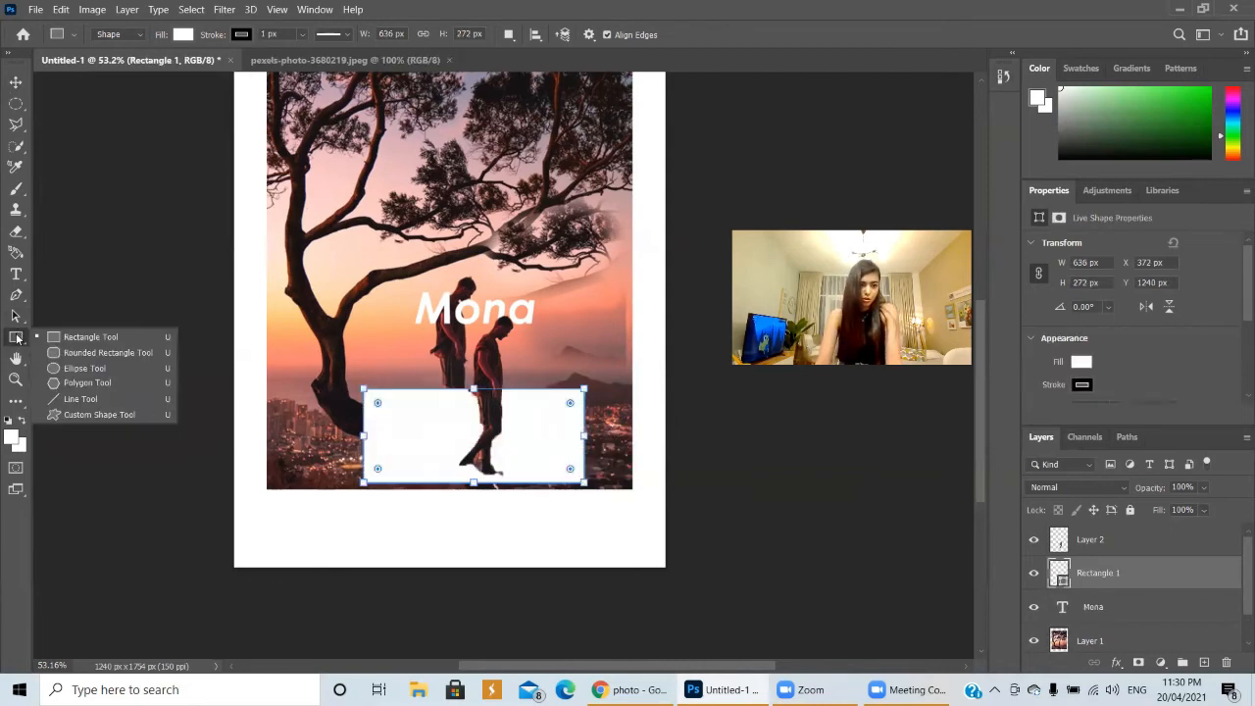
left_click(122, 417)
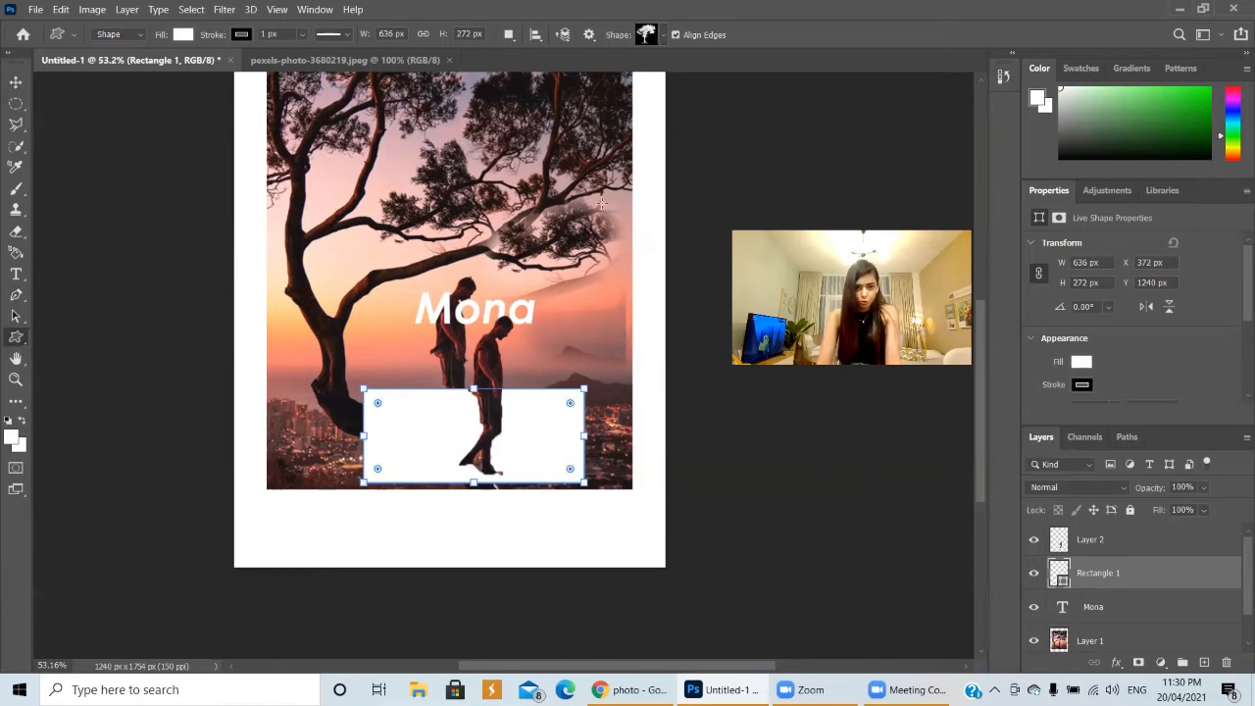
left_click(662, 35)
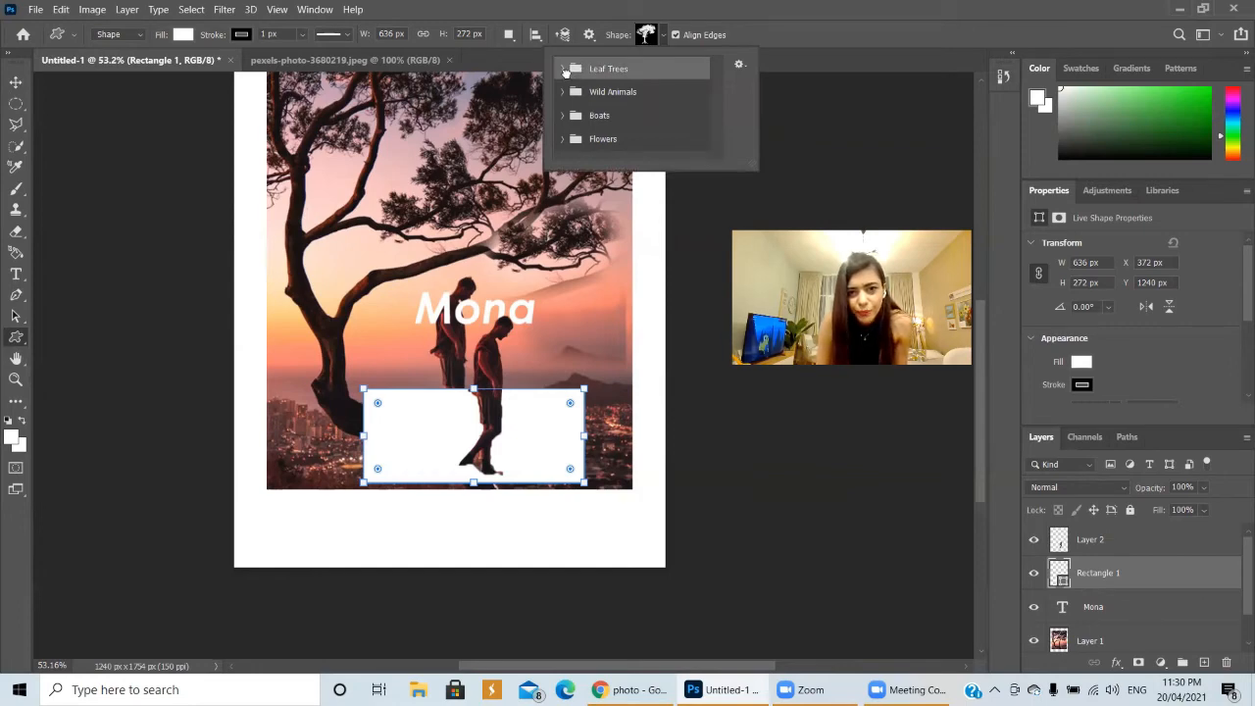
left_click(562, 71)
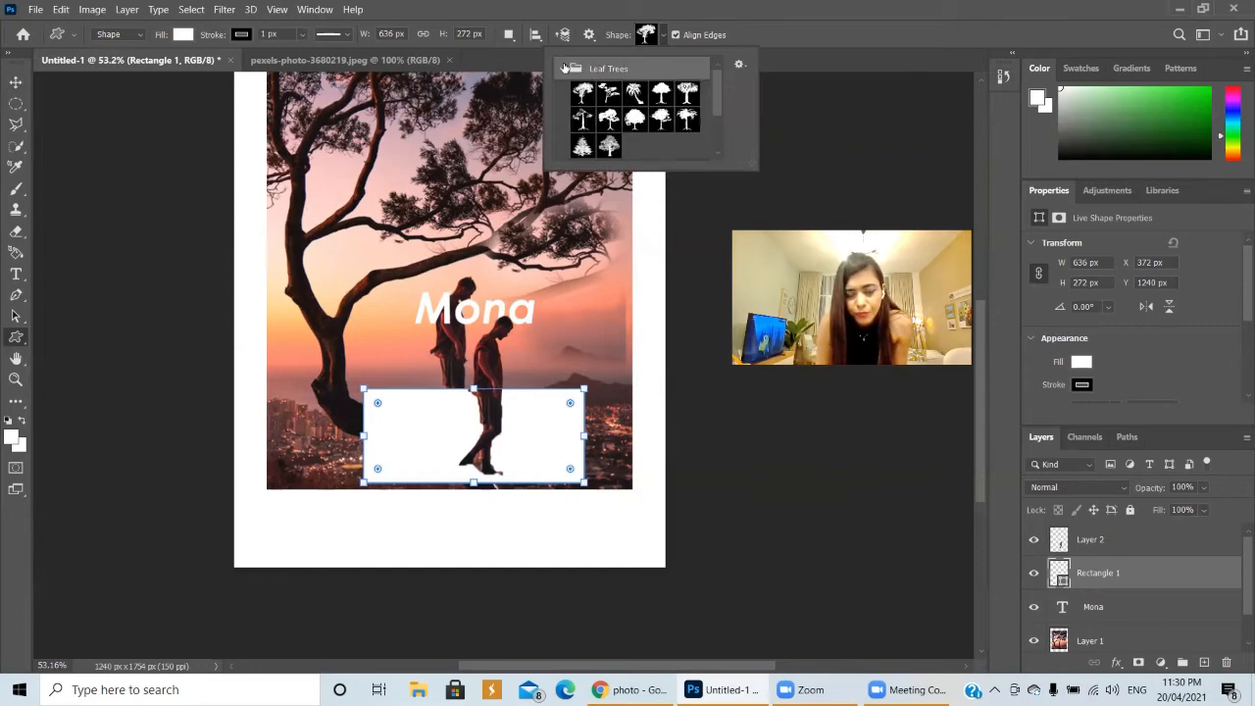
scroll(573, 91, "down", 3)
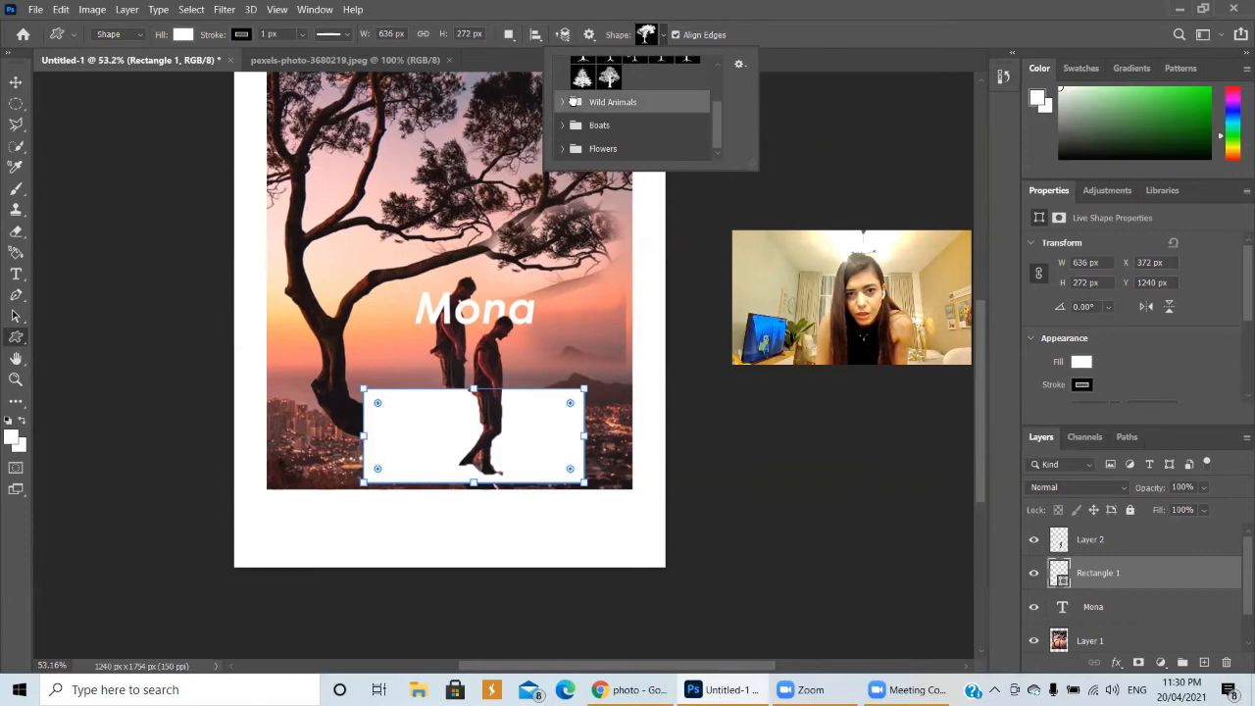
left_click(573, 102)
scroll(572, 108, "down", 1)
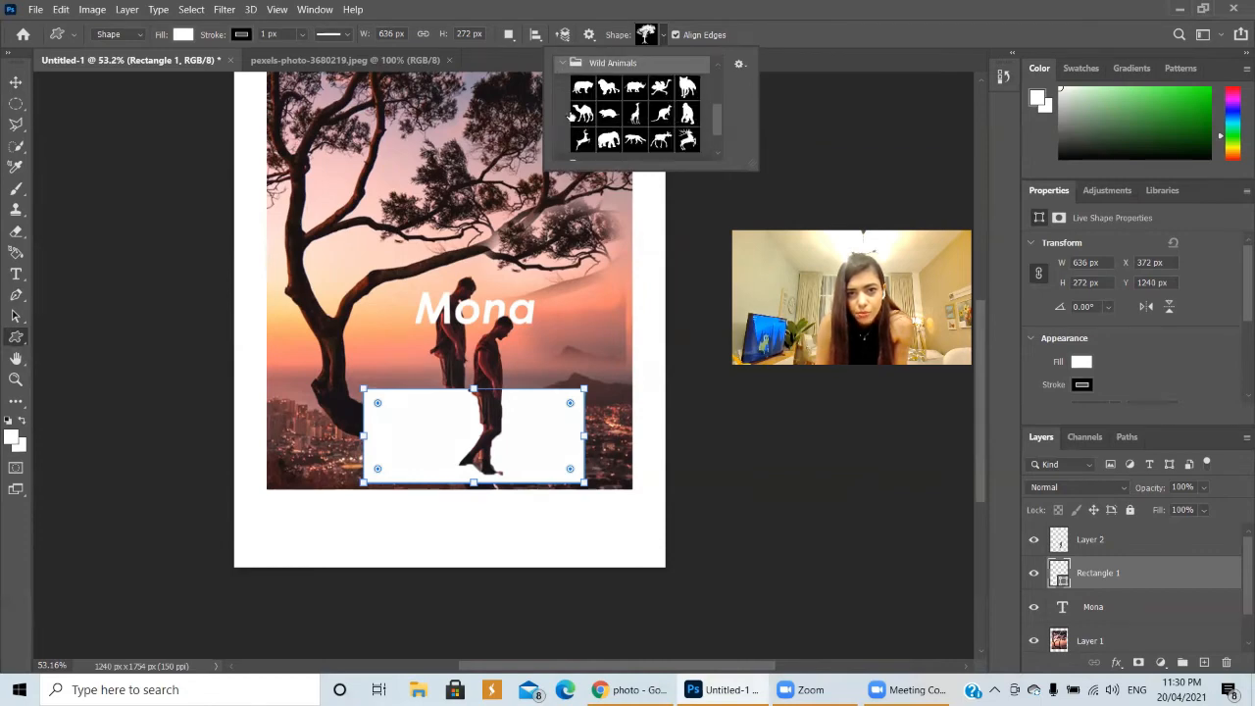
left_click(583, 114)
left_click(331, 266)
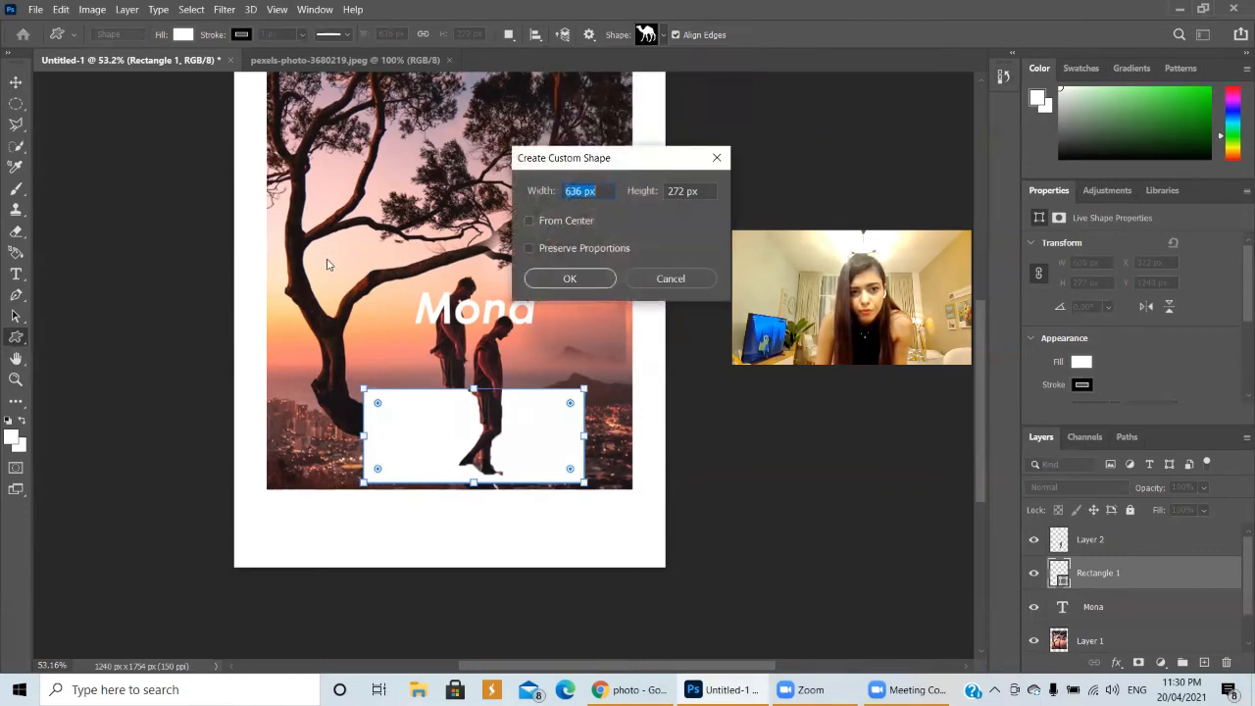
left_click(557, 279)
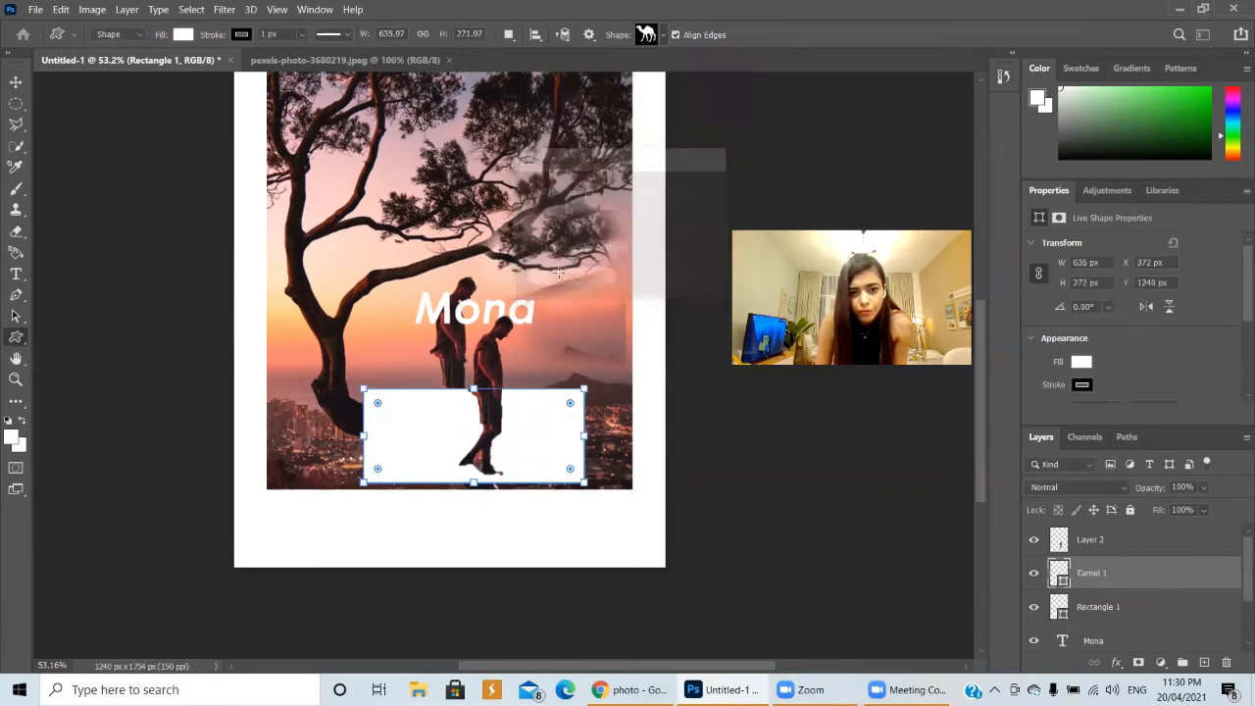
Move the camel up above the name text and the rectangle up and left to about X 201, Y 1124 px
left_click(15, 85)
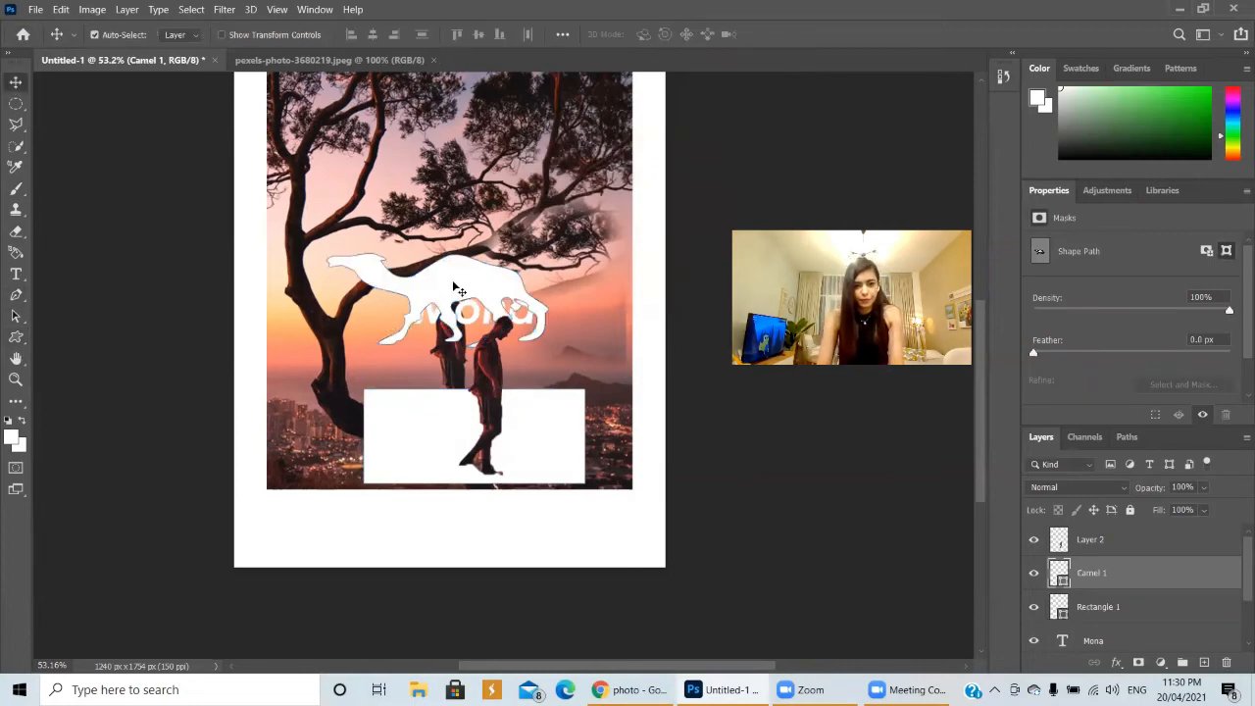
left_click_drag(453, 290, 414, 222)
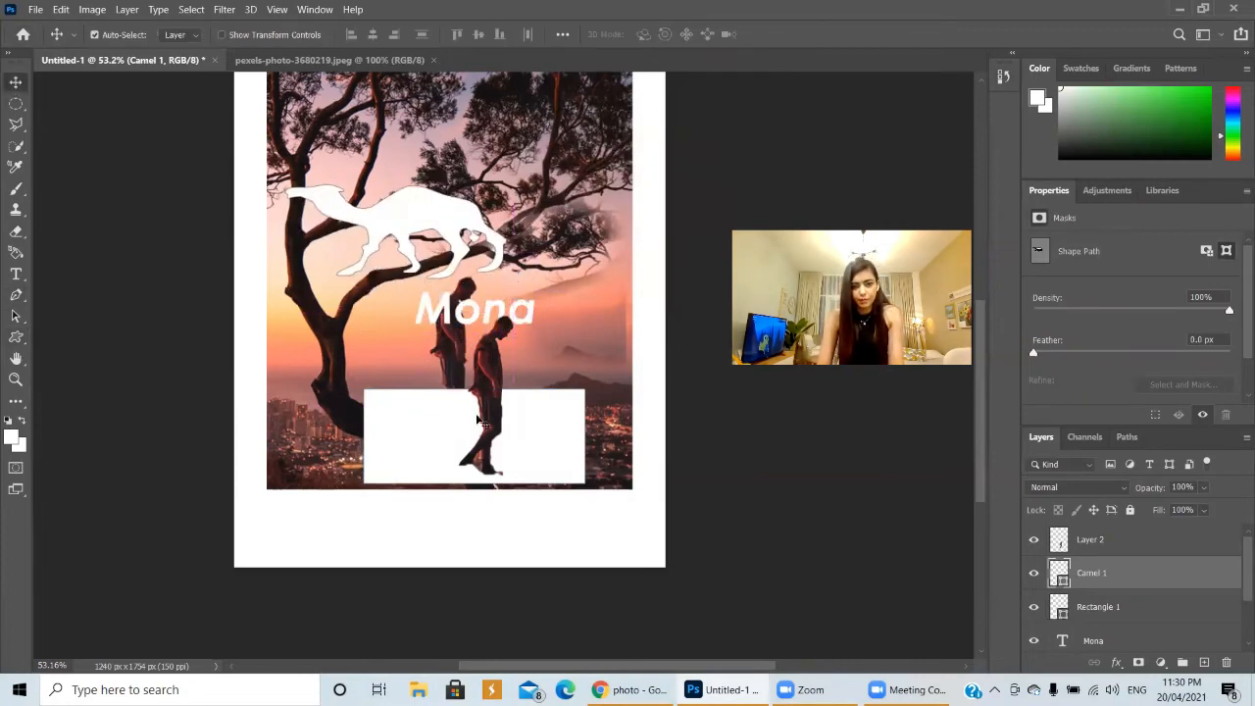
left_click(428, 432)
left_click_drag(419, 424, 359, 384)
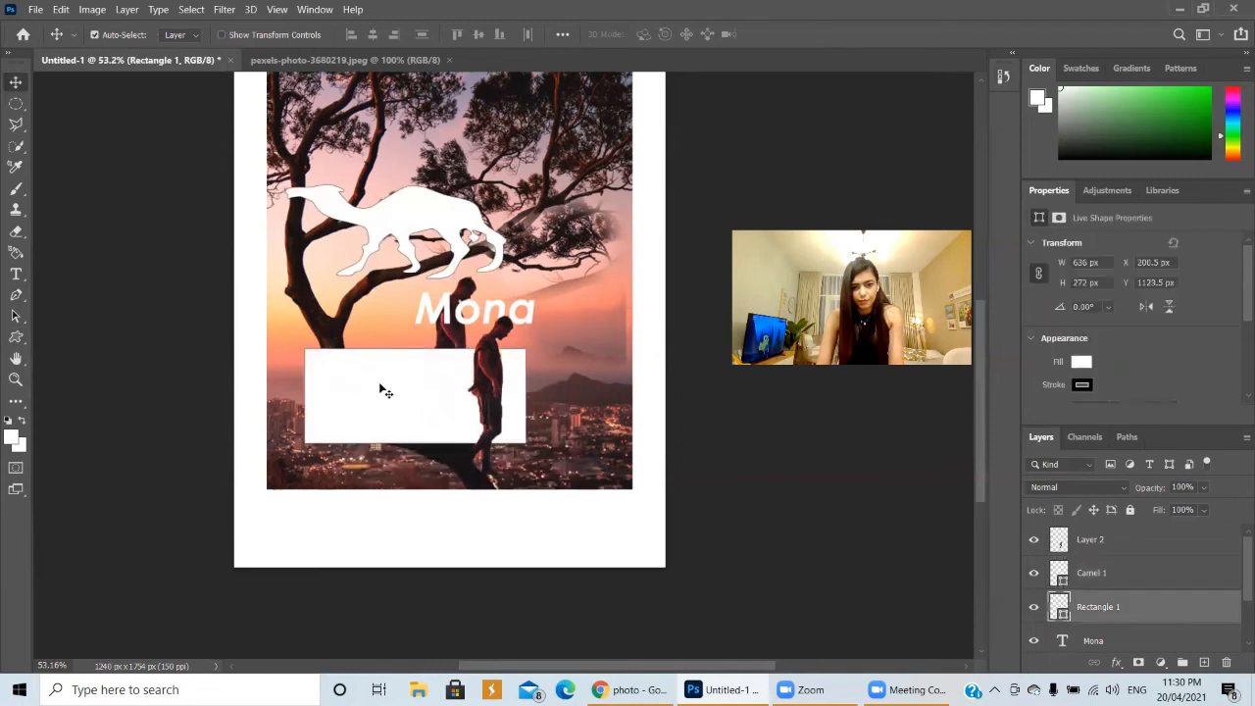
Use the Path Selection tool to stretch the rectangle upward to about 344 px high and move it to about X 168, Y 1146 px
left_click(16, 317)
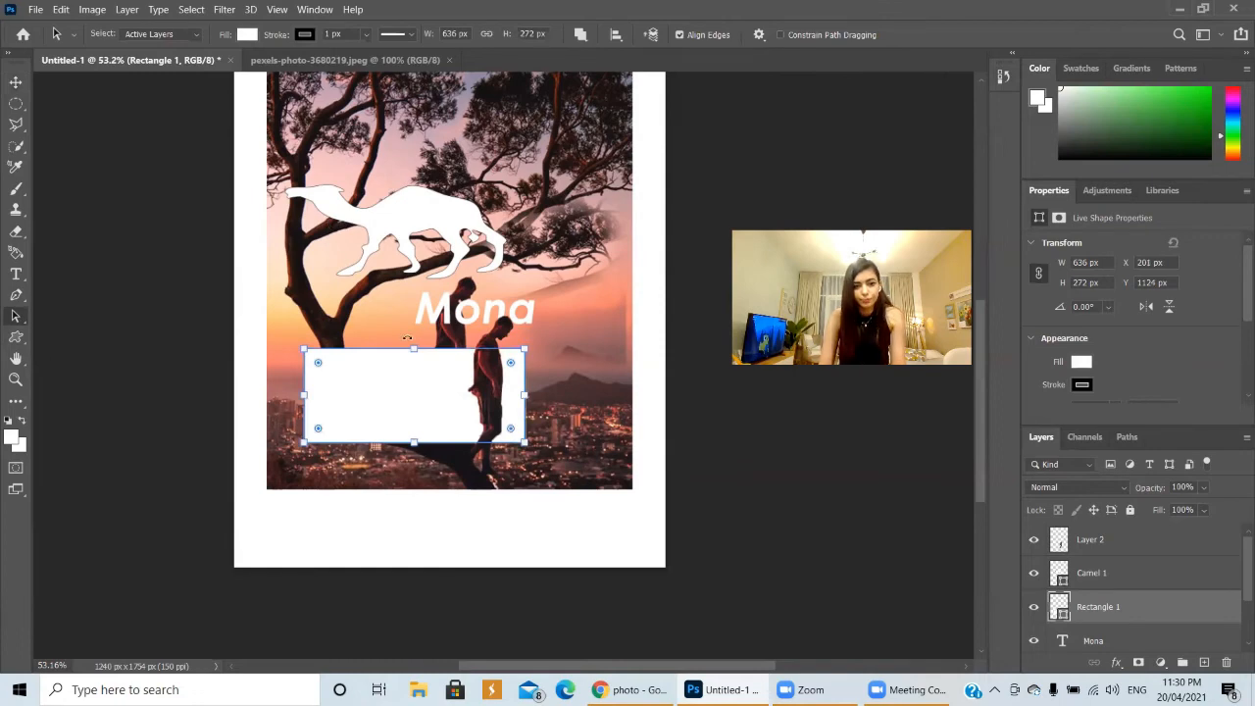
left_click_drag(415, 350, 416, 330)
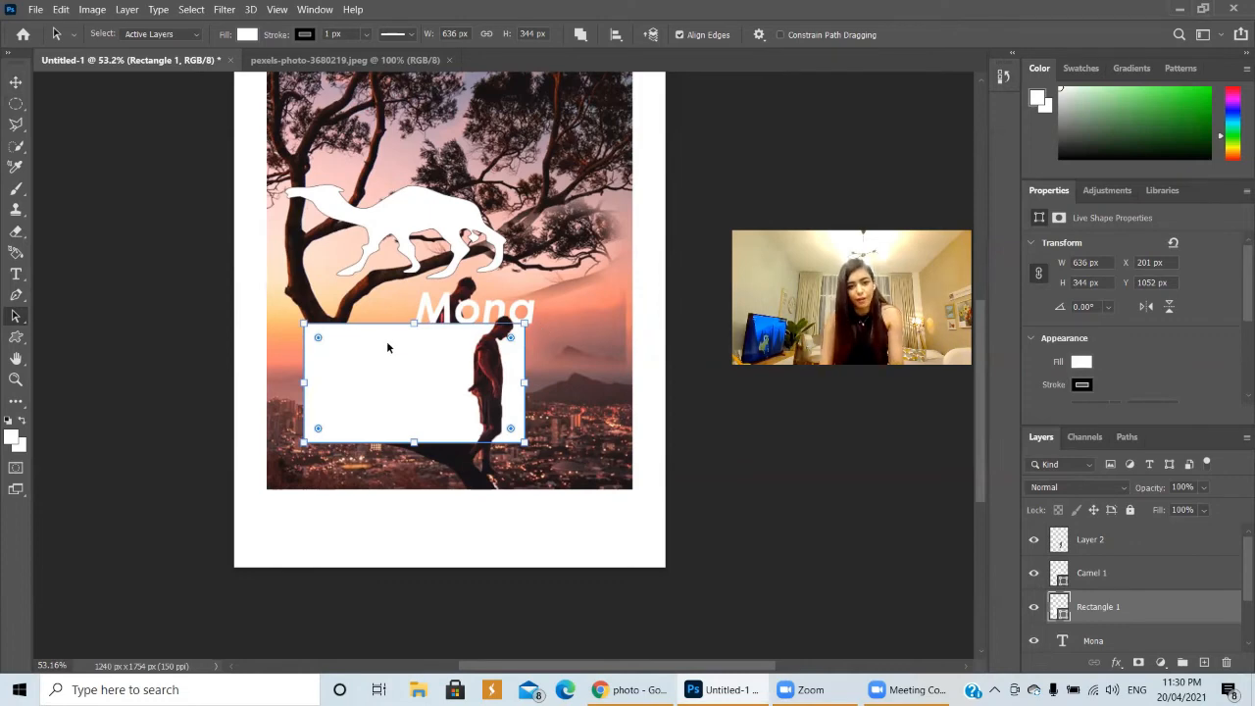
left_click_drag(388, 347, 375, 380)
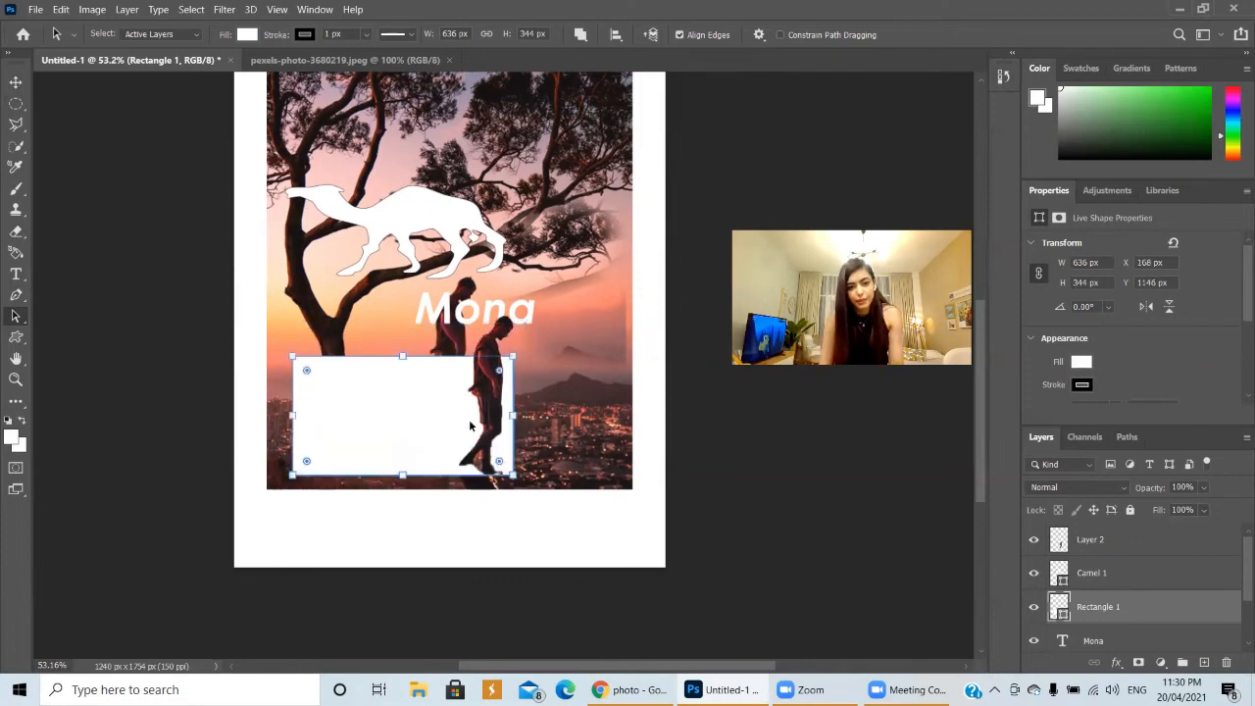
With the Direct Selection tool, shift the rectangle up, then raise its upper-right corner slightly, converting it to a regular path about 368 px high
right_click(16, 318)
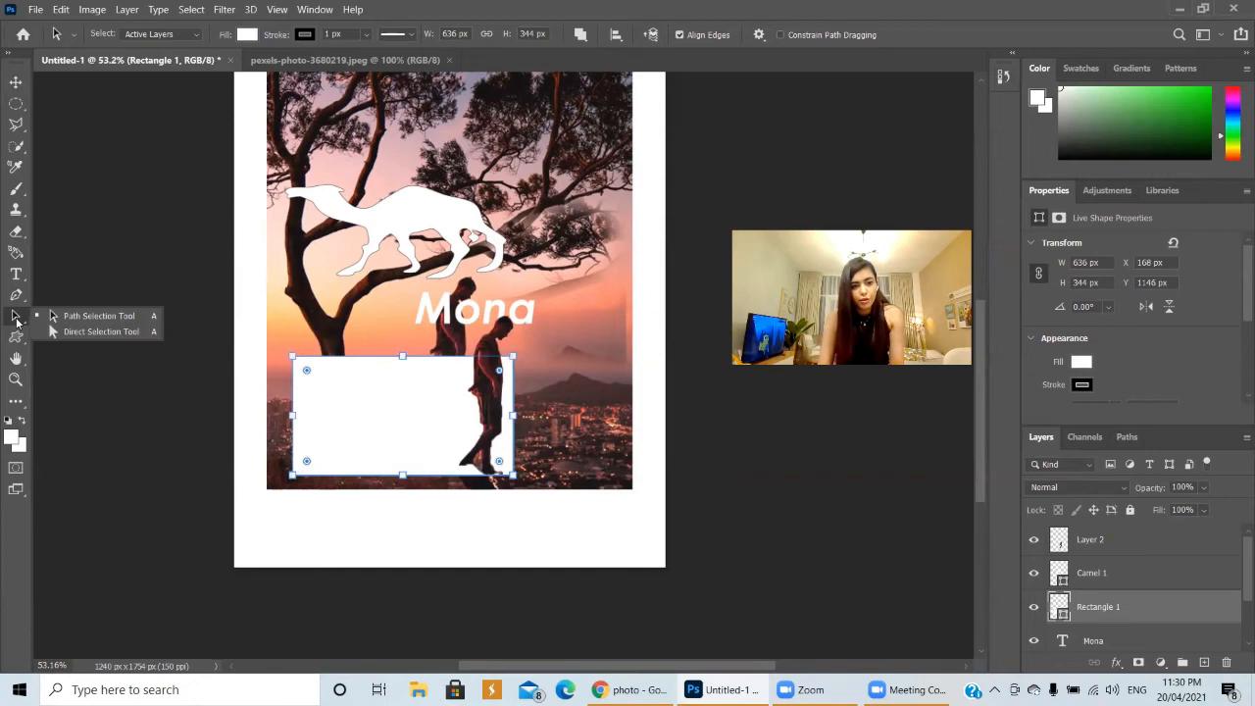
left_click(106, 335)
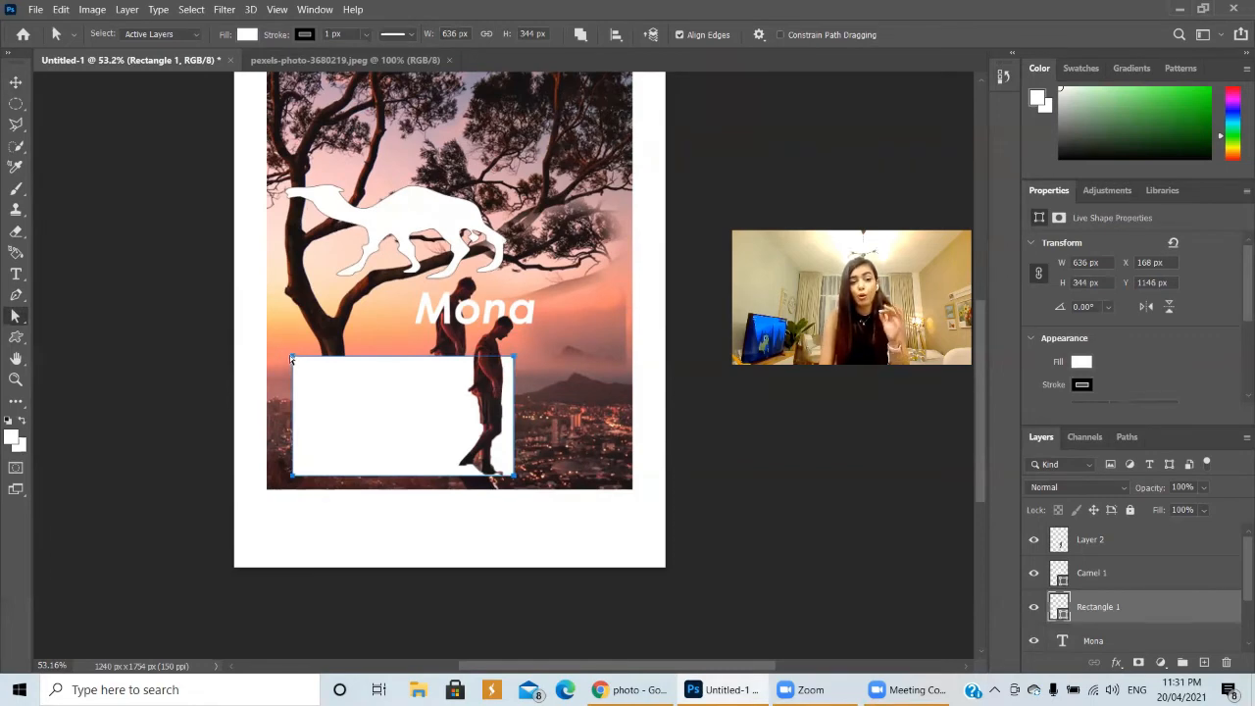
left_click_drag(291, 359, 292, 314)
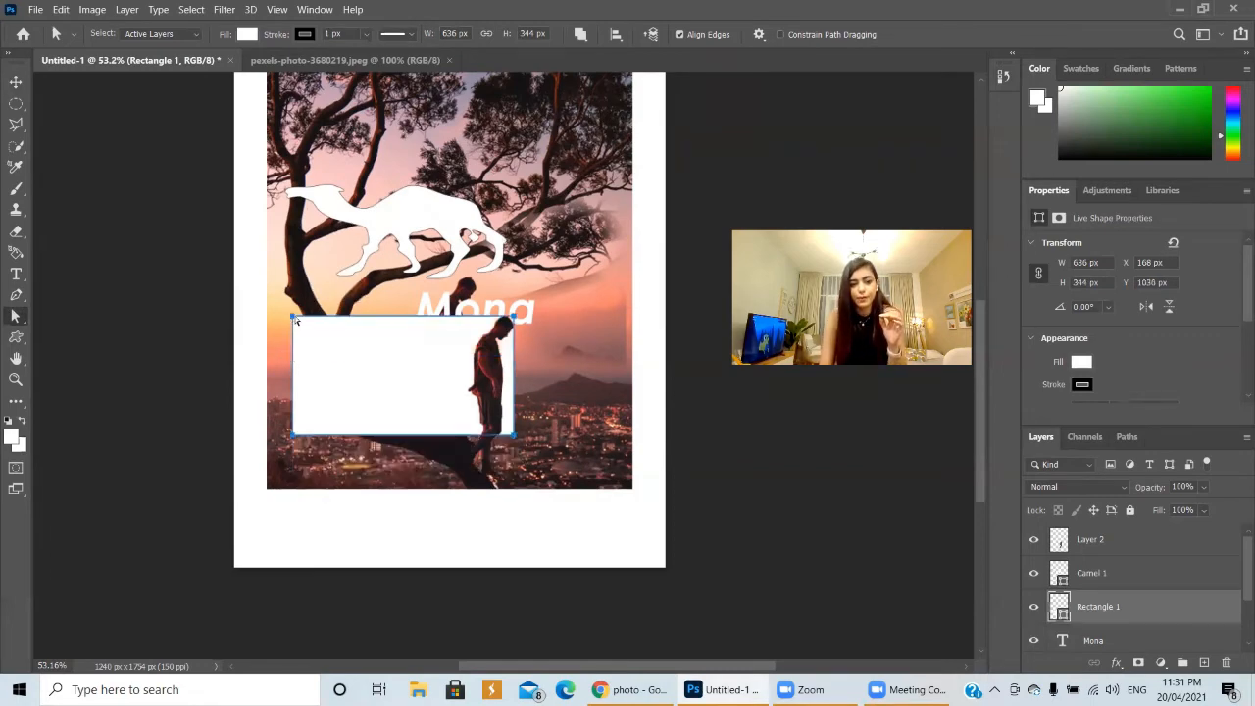
left_click_drag(437, 365, 427, 360)
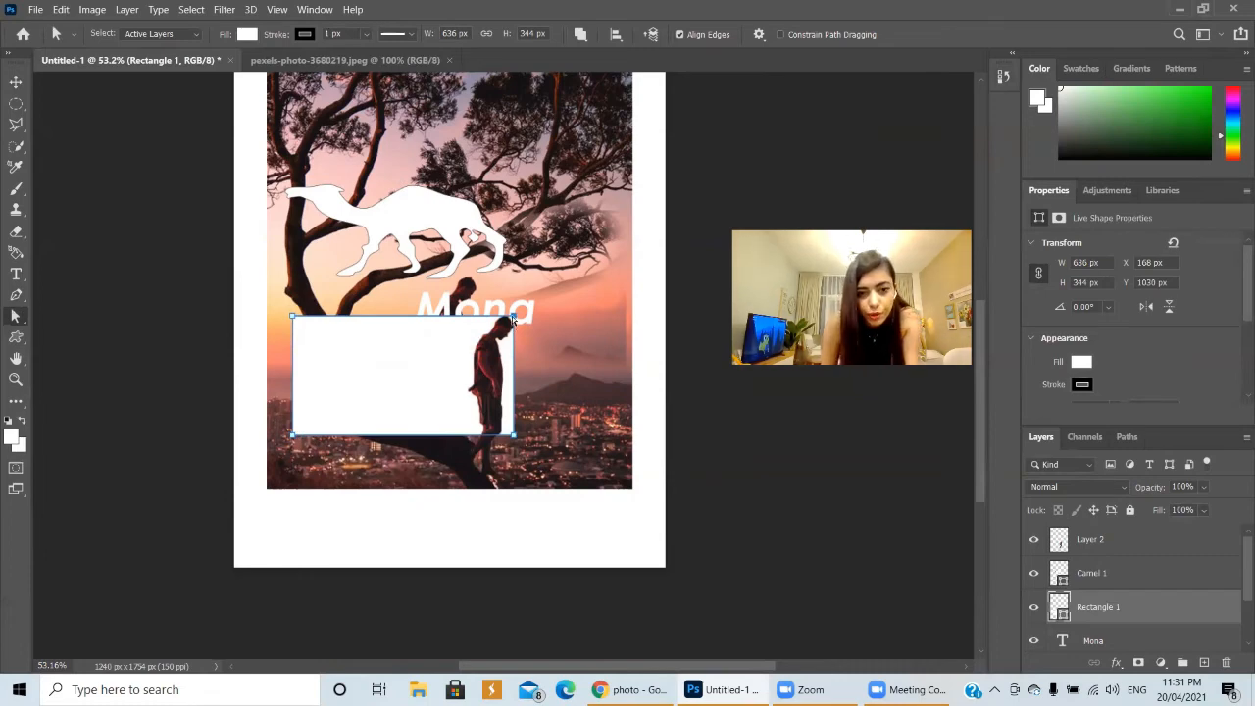
left_click_drag(512, 316, 510, 285)
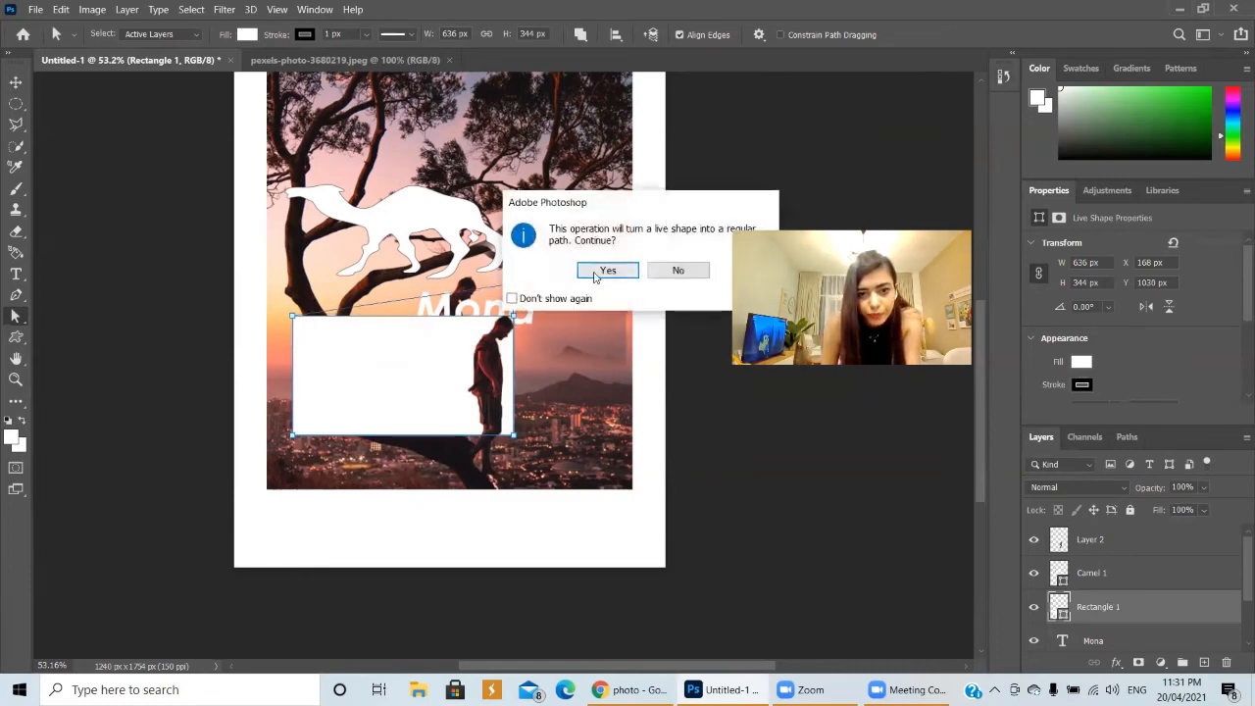
left_click(595, 276)
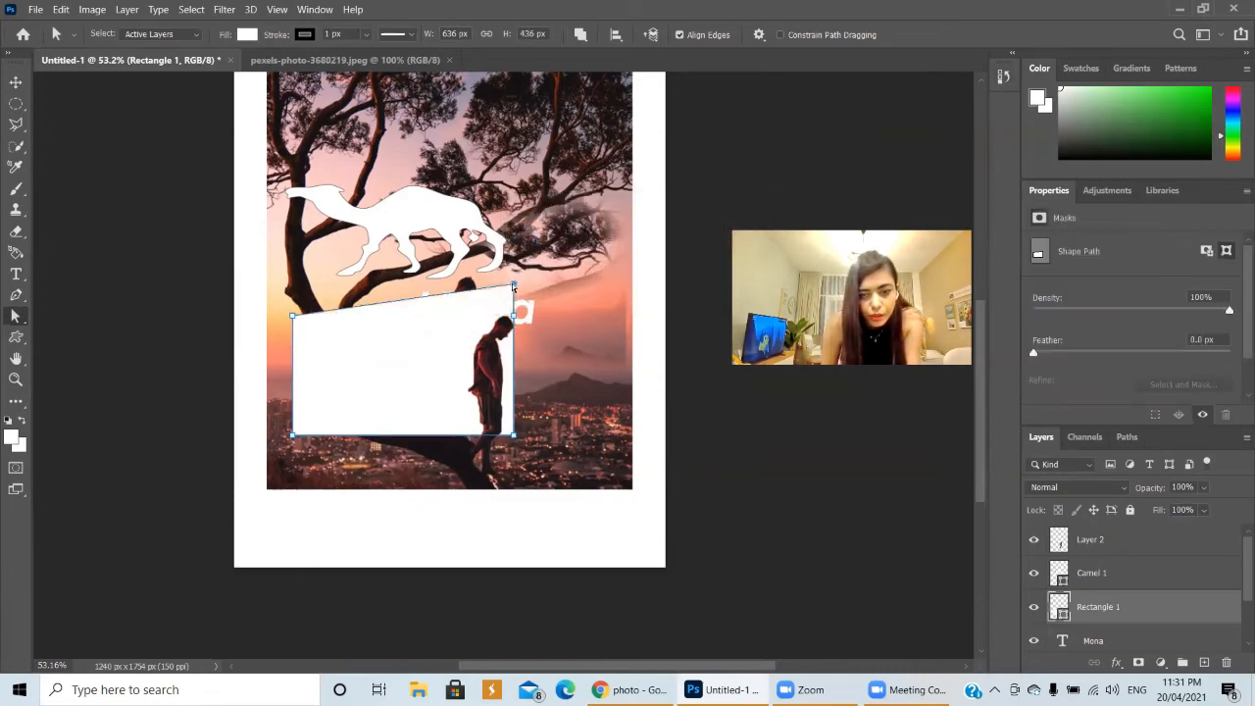
left_click_drag(512, 283, 513, 308)
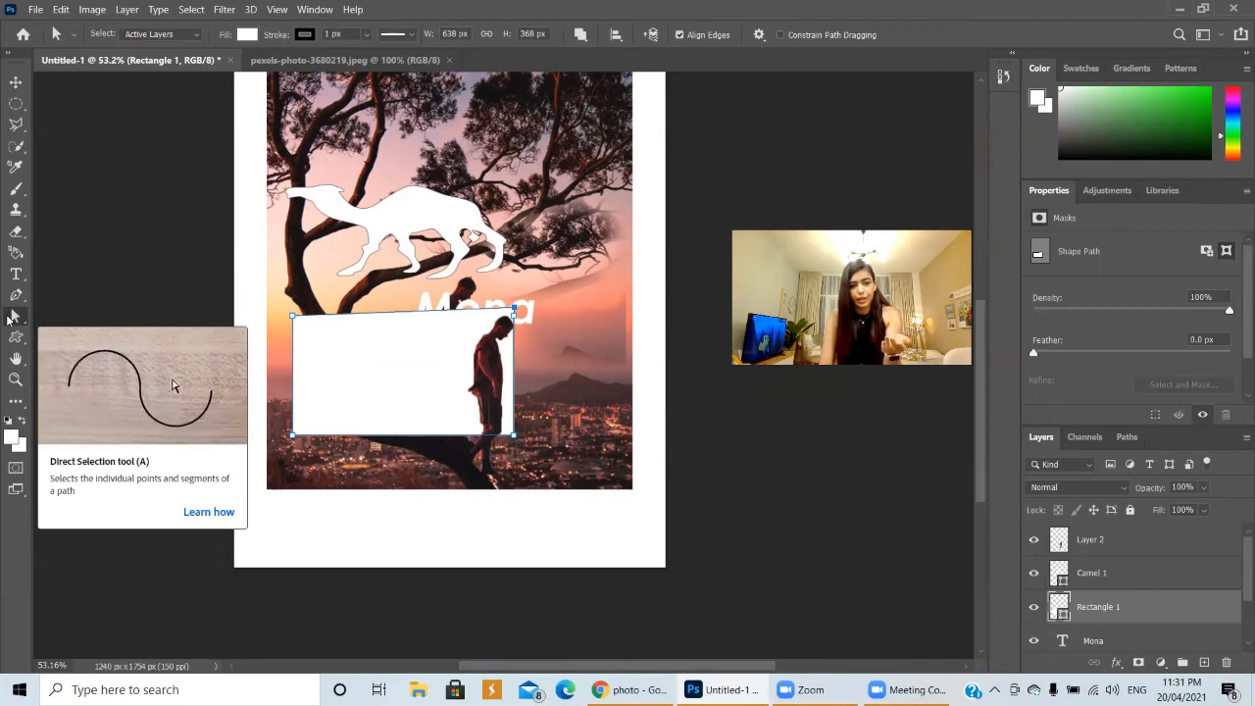
Move the skewed rectangle slightly down and right so that it sits below the name text, and pick the camel shape
right_click(16, 320)
left_click(136, 331)
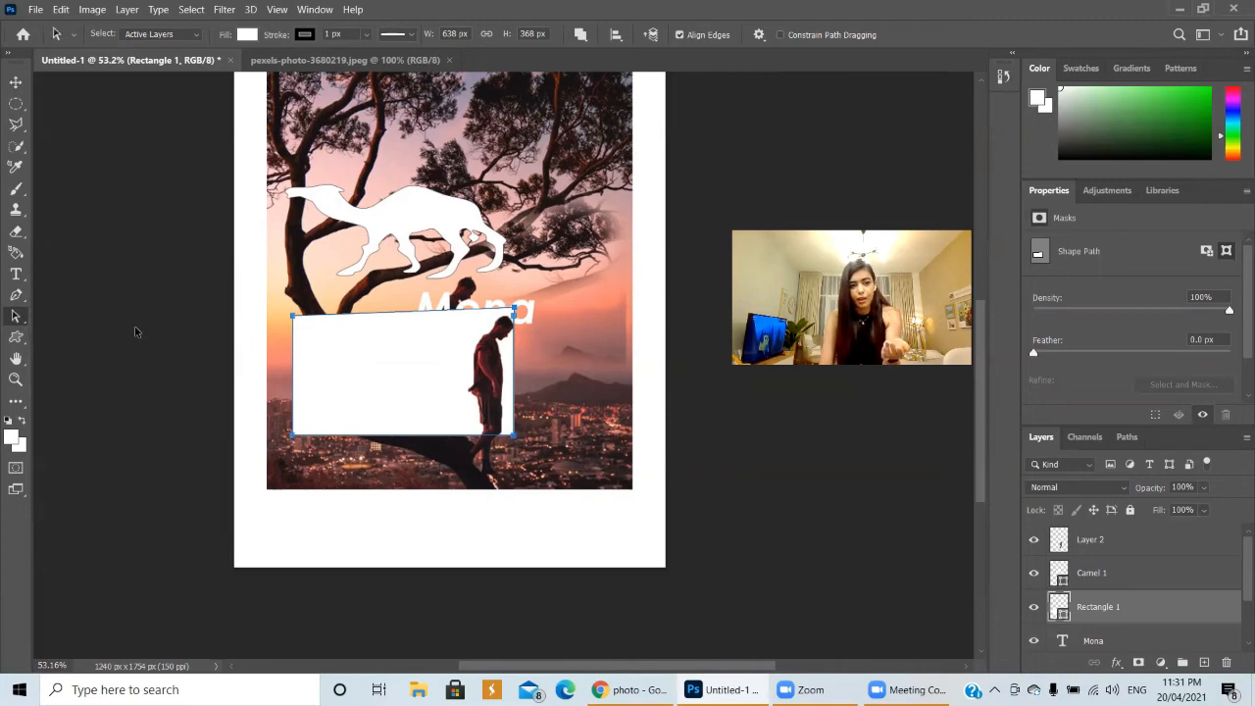
left_click_drag(330, 374, 342, 393)
left_click(394, 216)
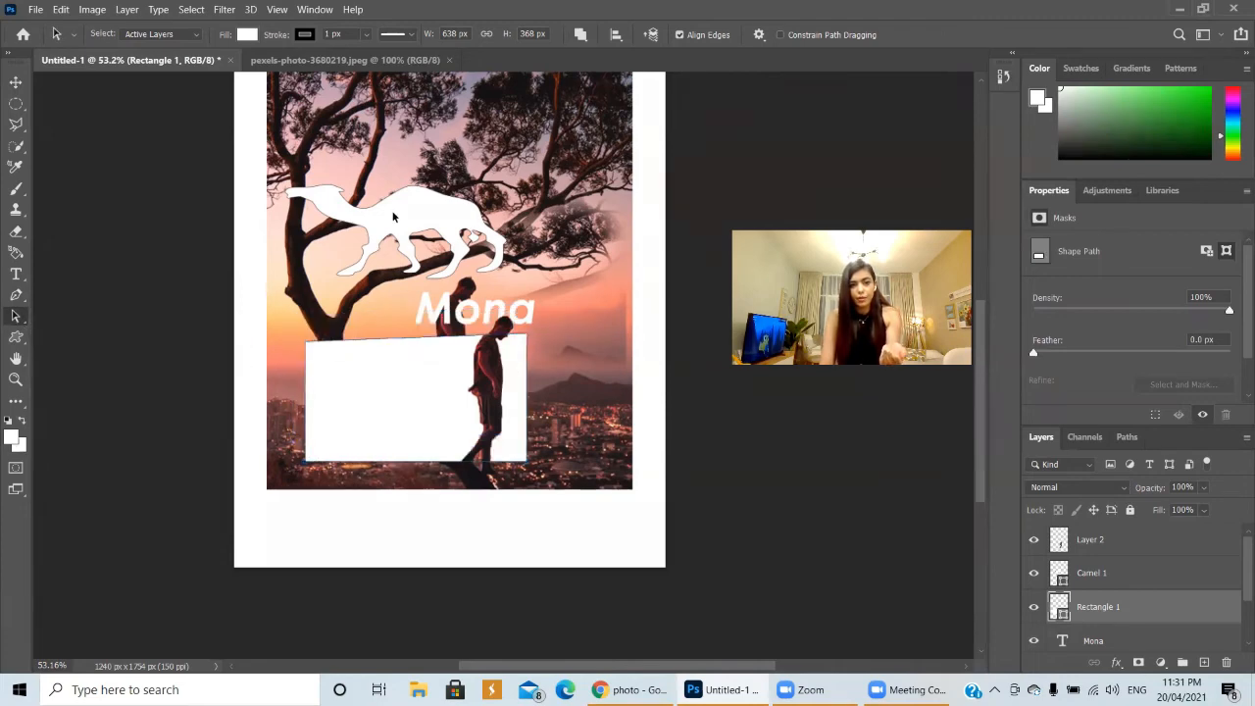
Pan the page with the Hand tool to examine the upper part of the photo composition
left_click(16, 359)
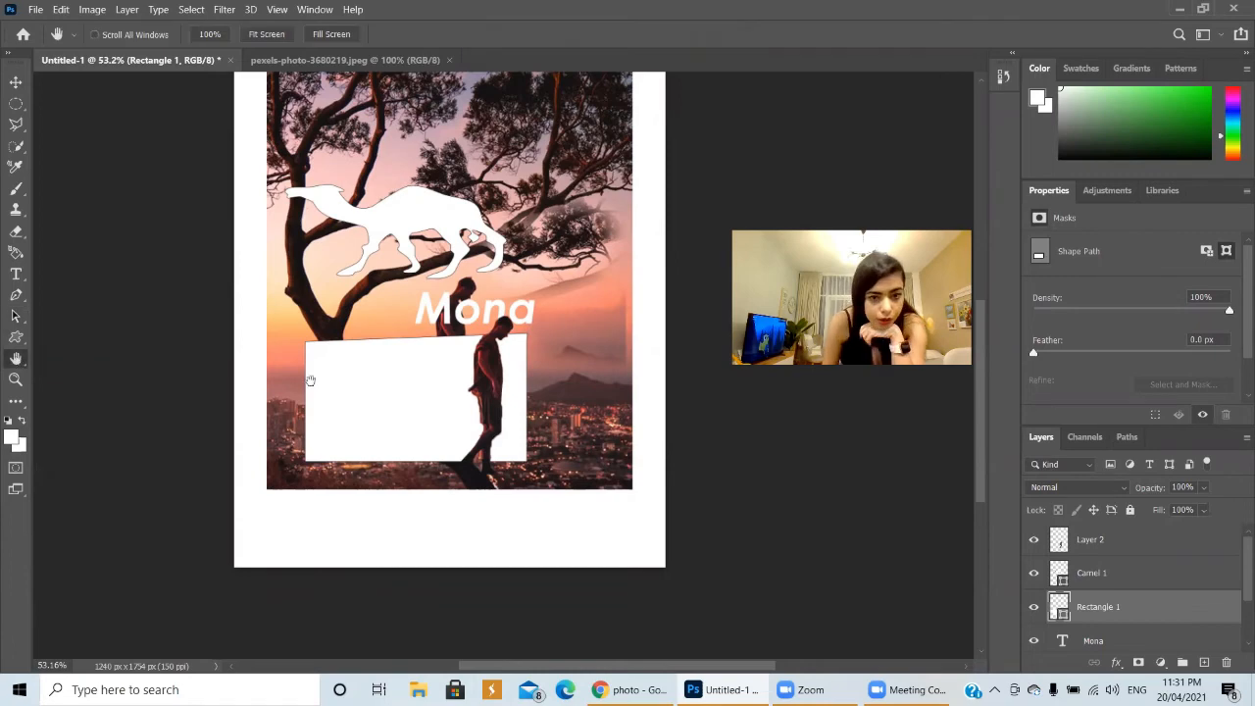
scroll(462, 490, "up", 3)
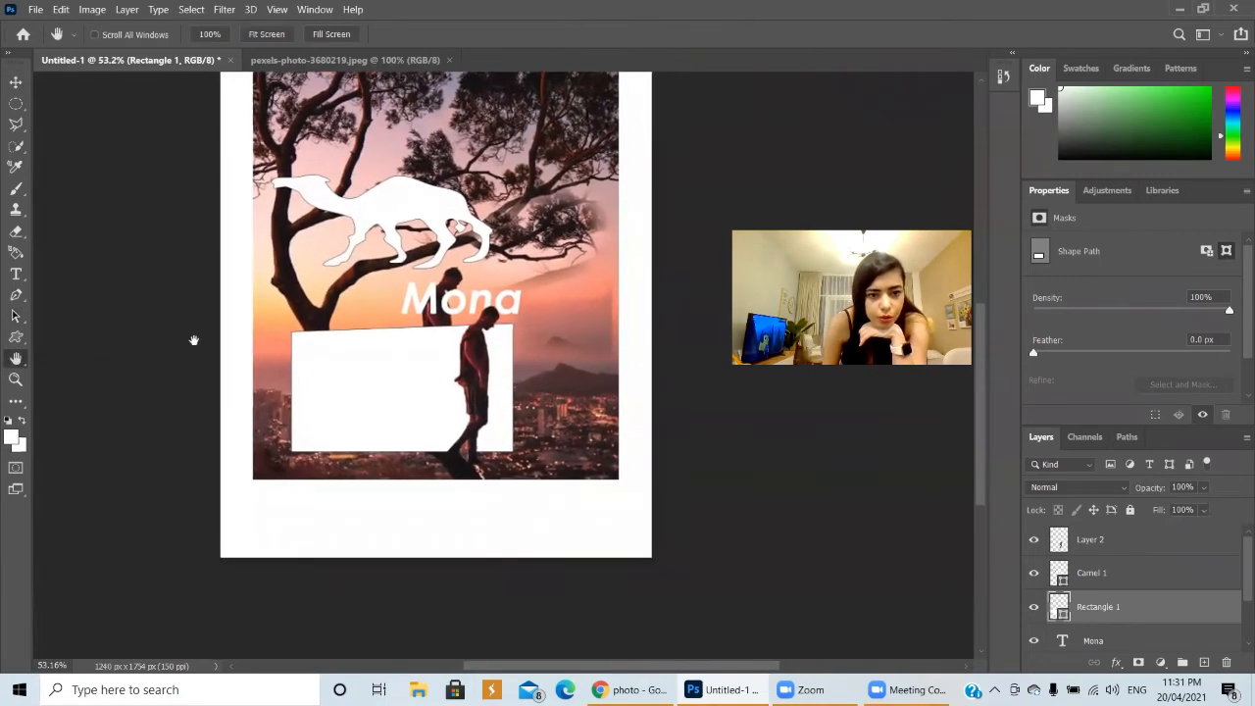
left_click_drag(370, 147, 370, 265)
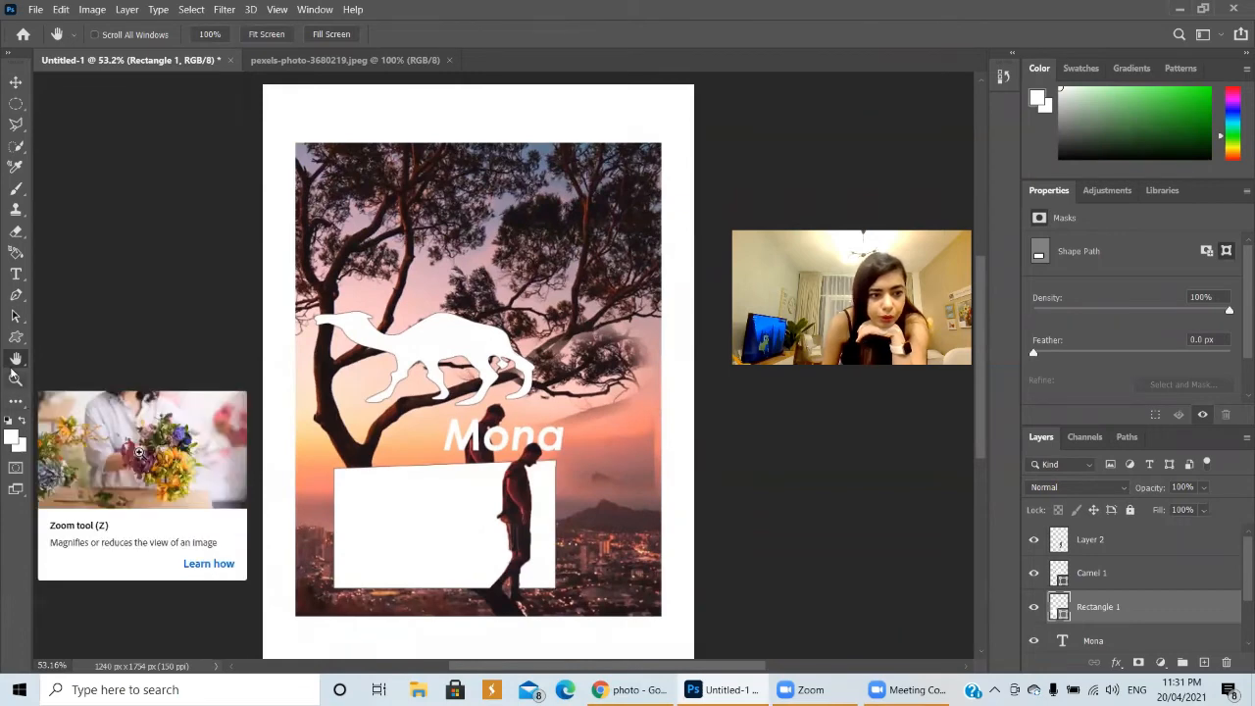
Use the Zoom tool to magnify the composition around the camel and reduce the view until the whole page shows
right_click(16, 360)
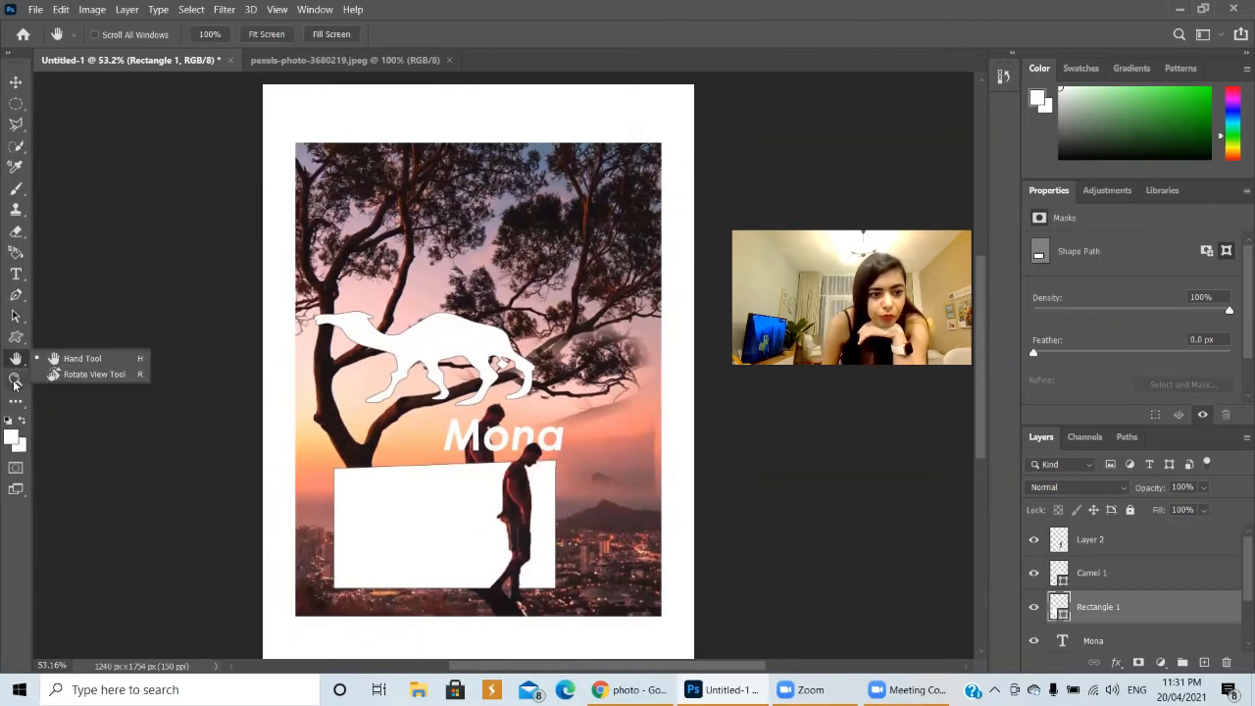
left_click(14, 382)
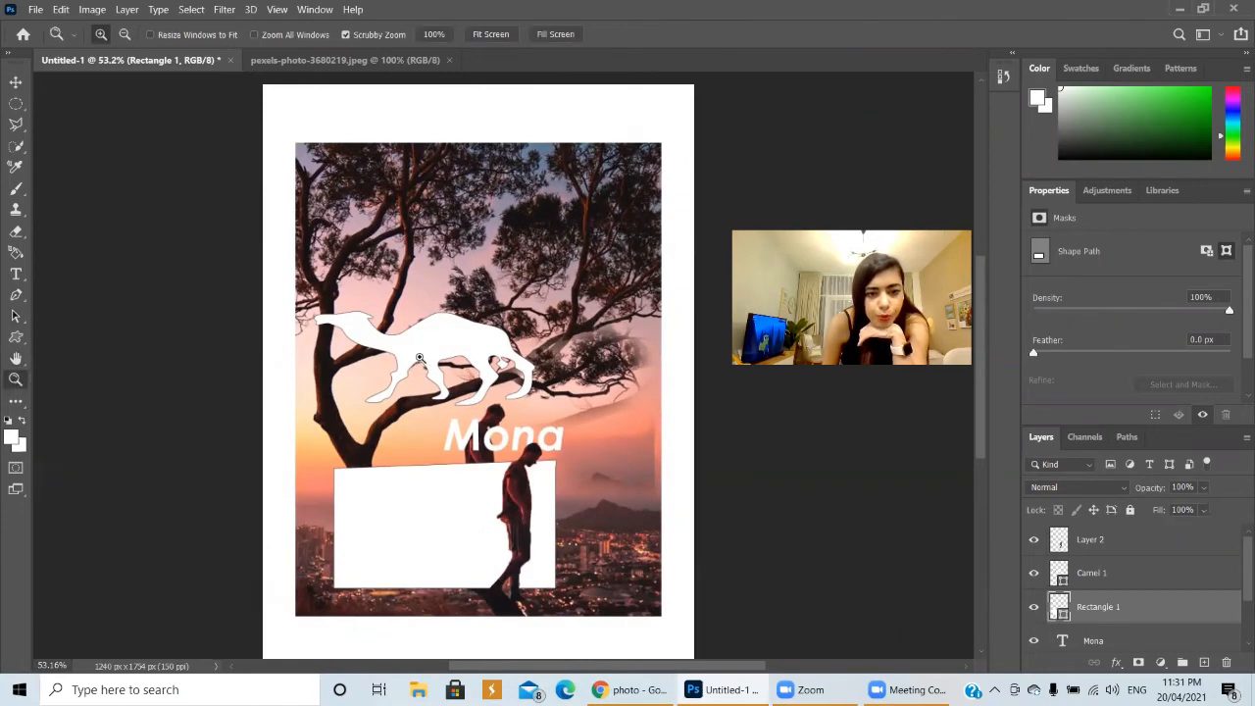
left_click_drag(437, 355, 357, 448)
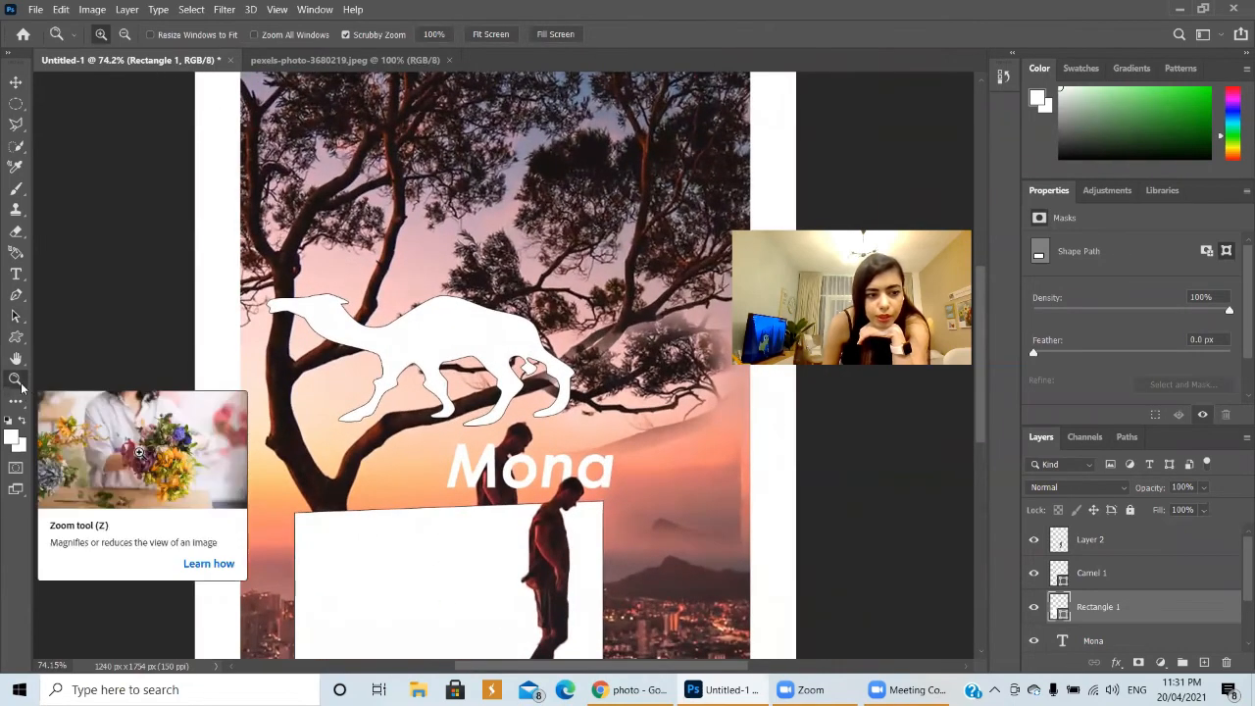
left_click_drag(585, 549, 506, 652)
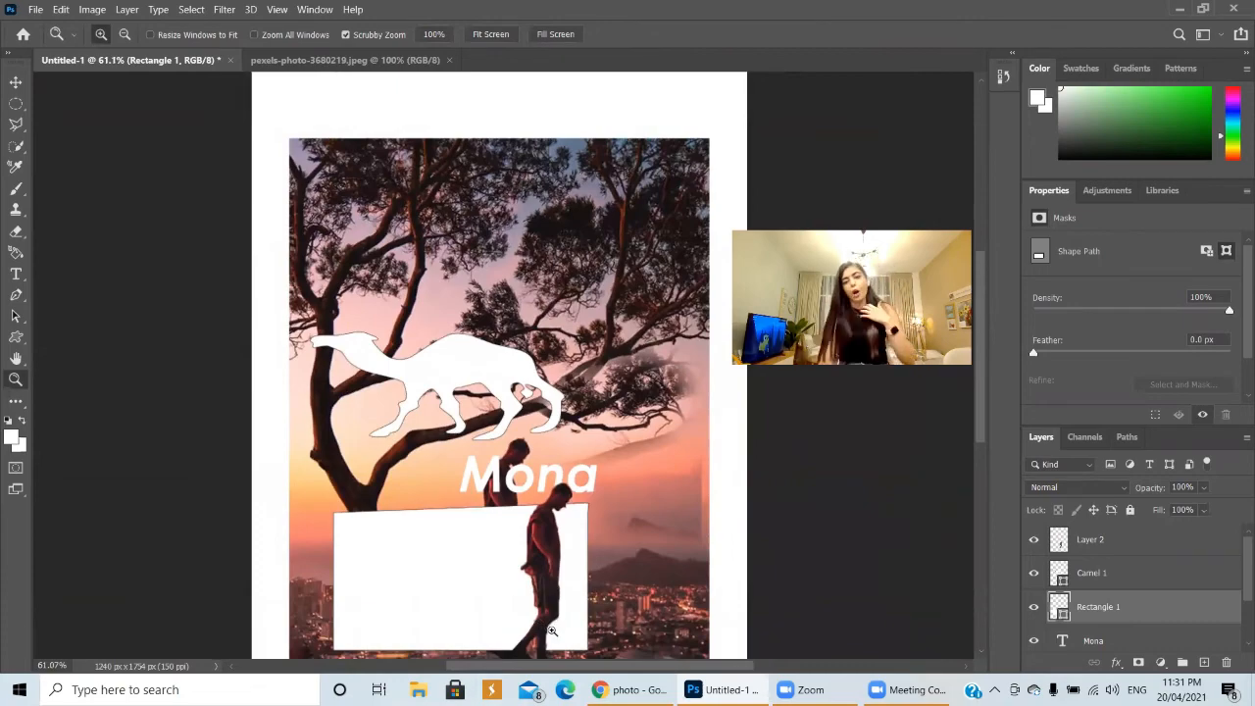
left_click_drag(566, 530, 505, 605)
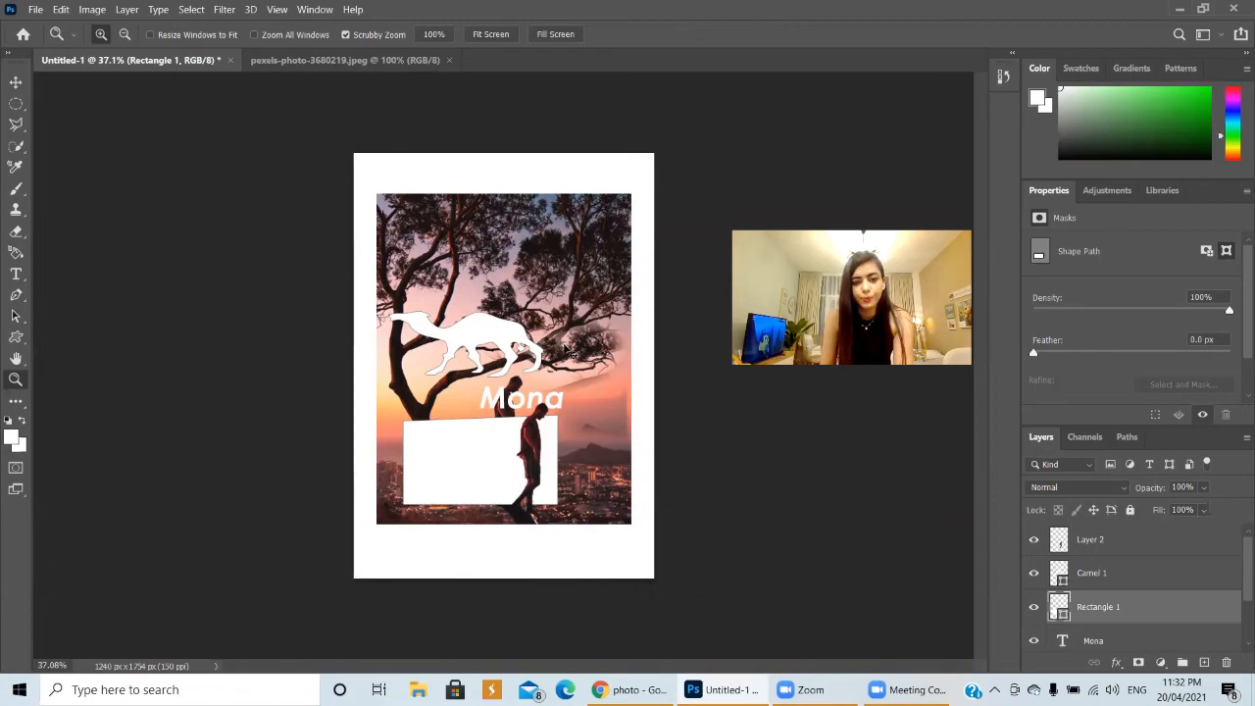
left_click_drag(564, 345, 563, 355)
scroll(563, 353, "down", 10)
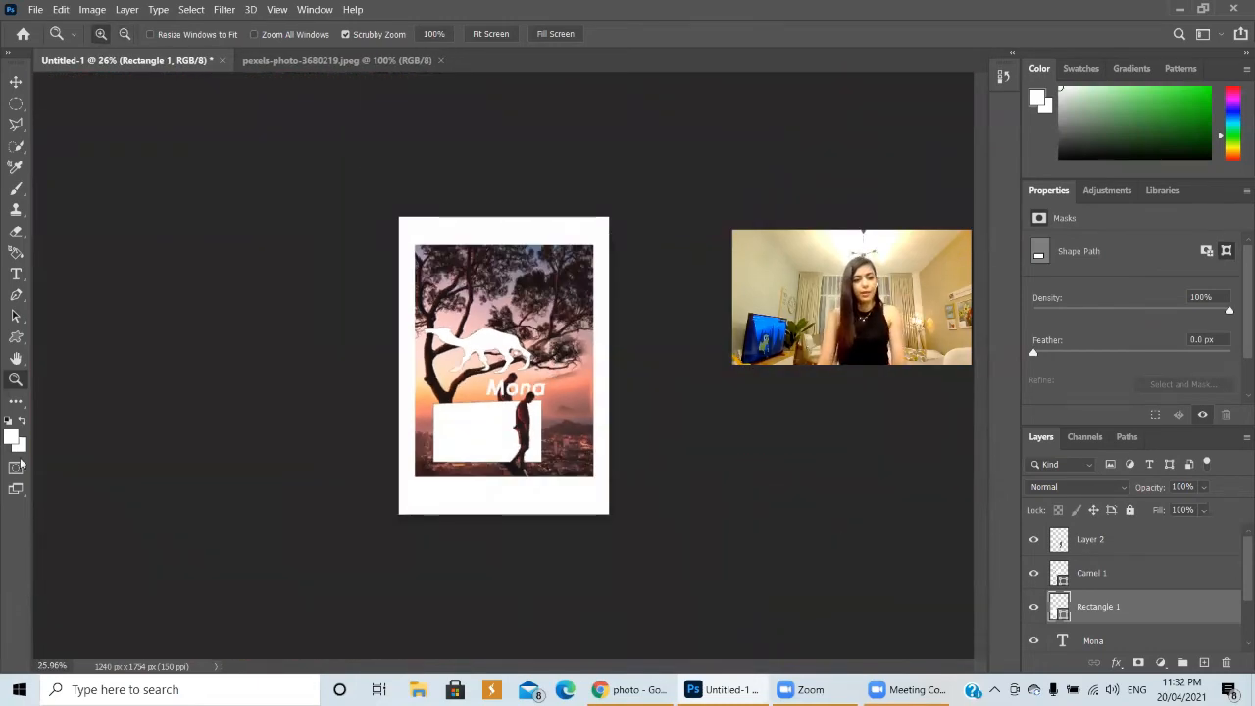
Make Layer 1 active and try tracing a selection over the tree photo with the Magnetic Lasso tool
left_click(18, 400)
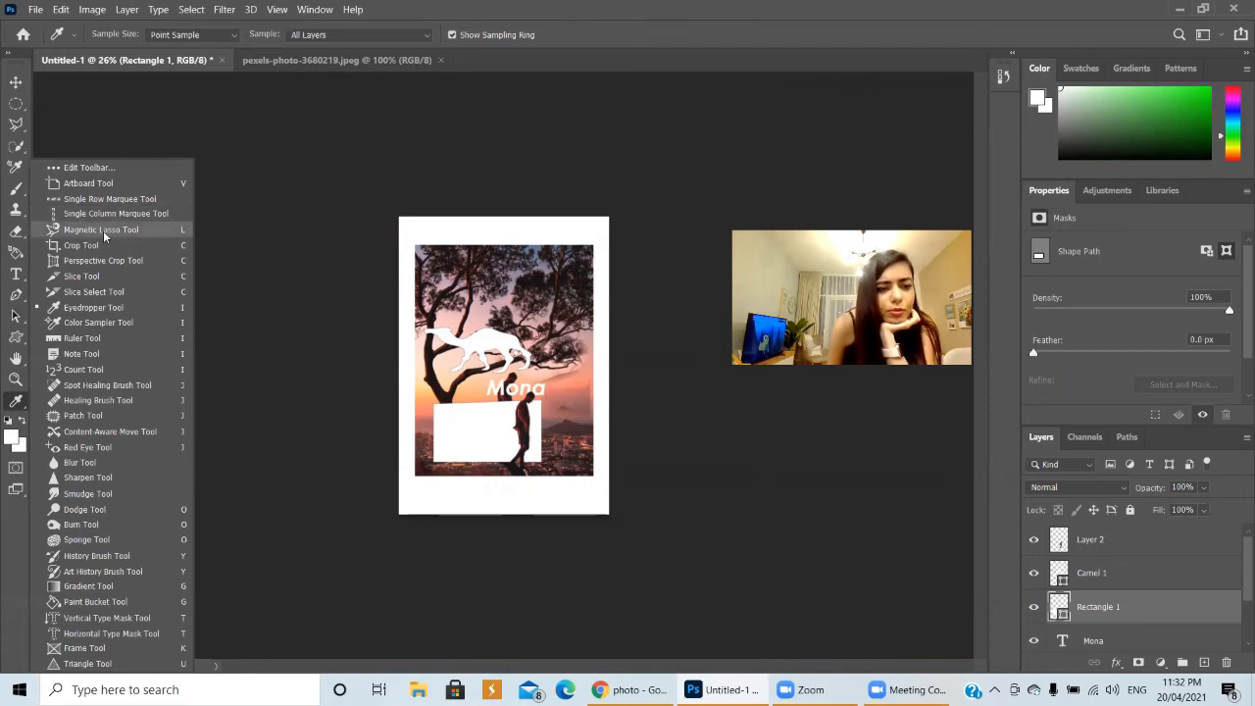
left_click(100, 230)
scroll(1126, 592, "down", 2)
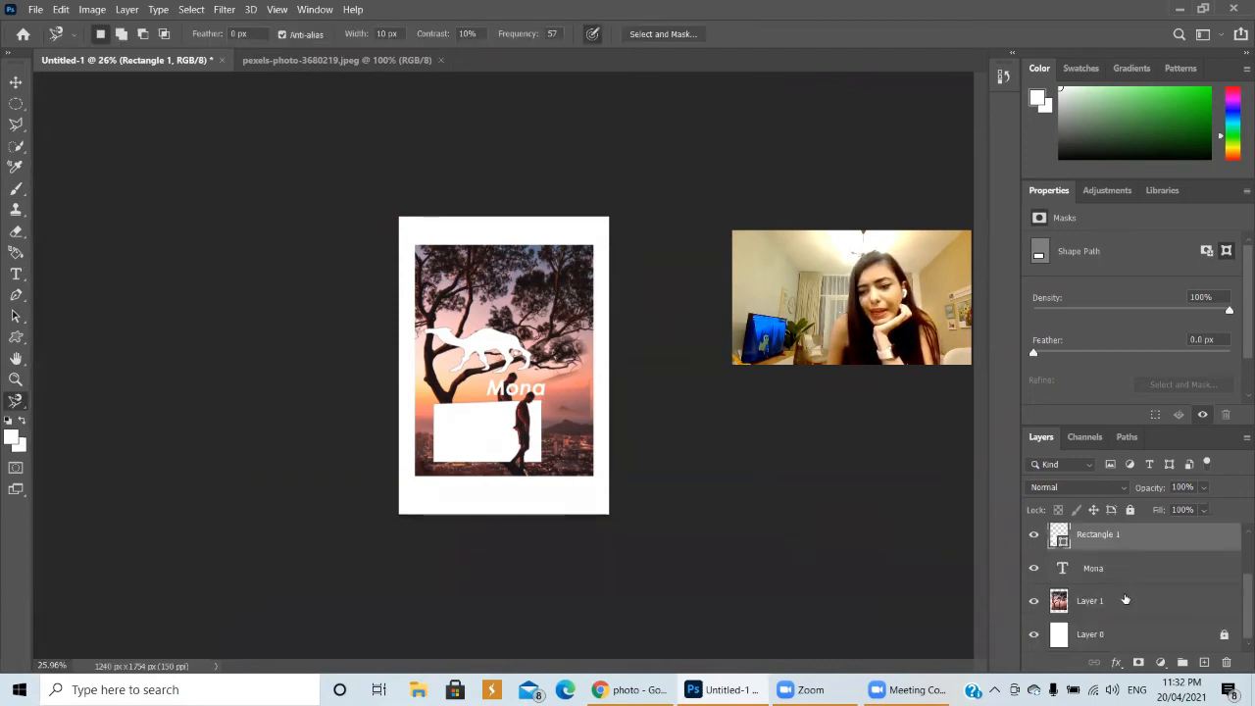
left_click(1114, 610)
left_click(577, 351)
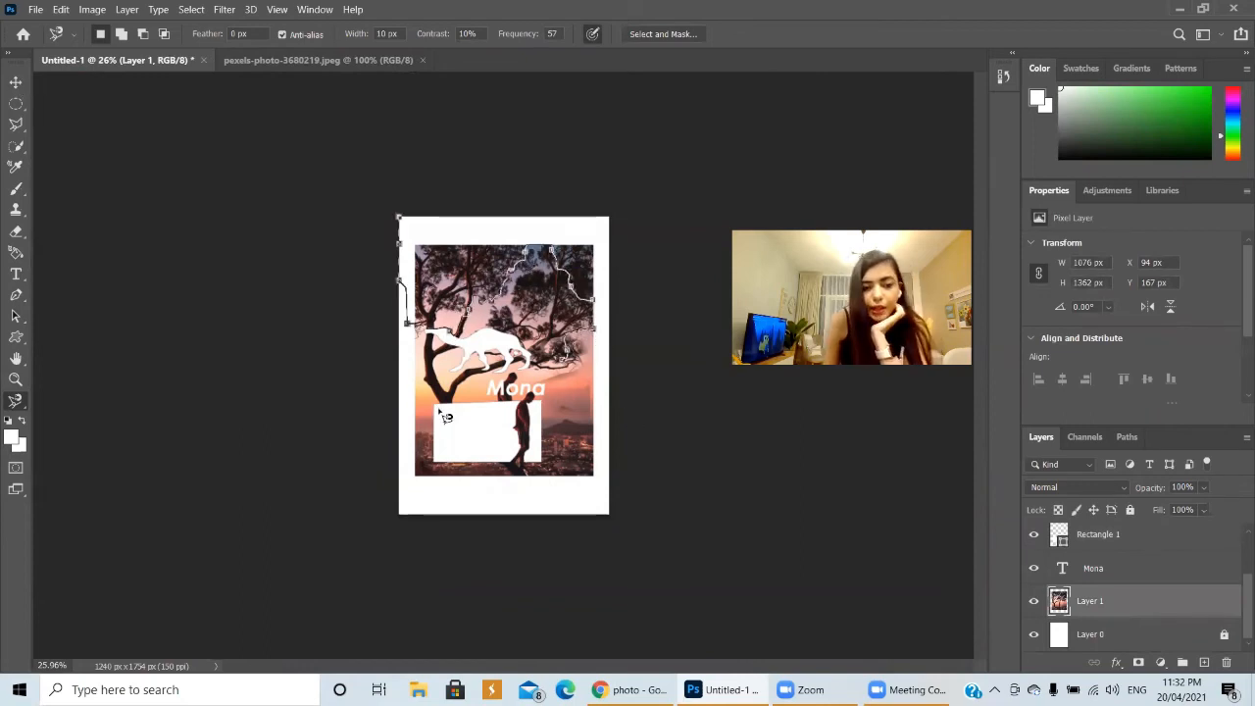
key("Escape")
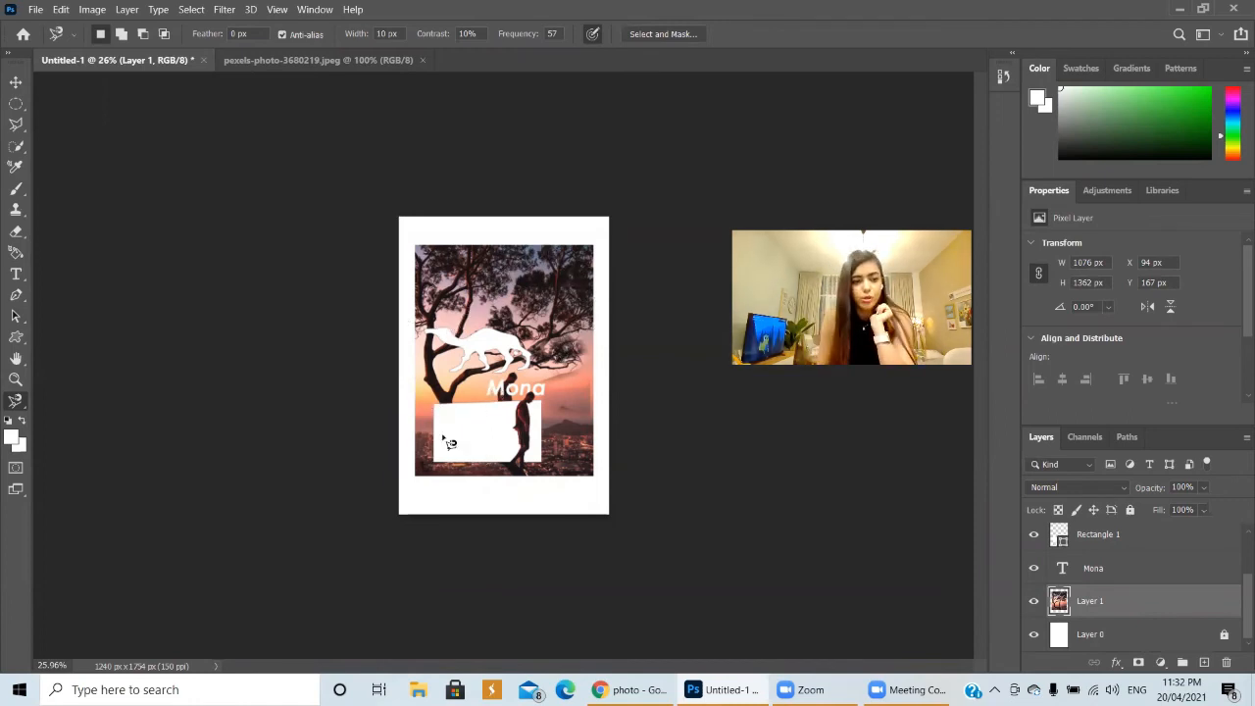
right_click(12, 402)
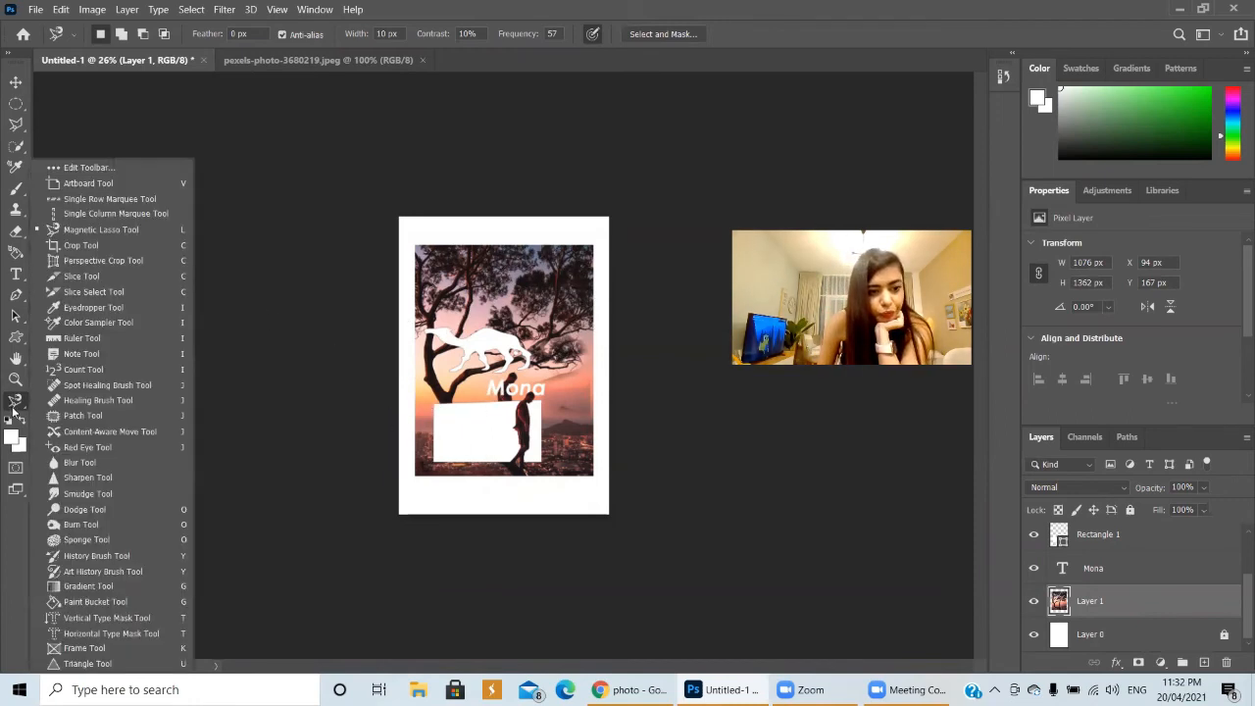
left_click(139, 246)
mouse_move(613, 371)
left_mouse_down()
mouse_move(600, 371)
mouse_move(611, 368)
left_mouse_up()
right_click(17, 403)
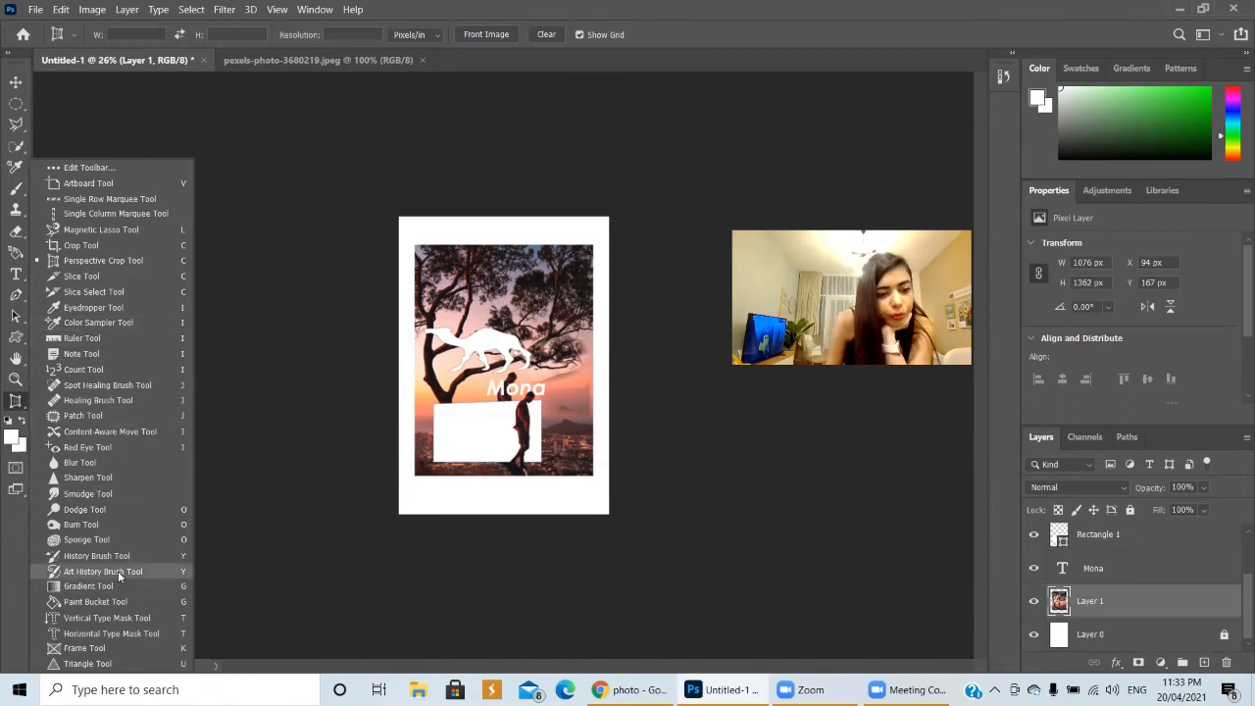
left_click(146, 479)
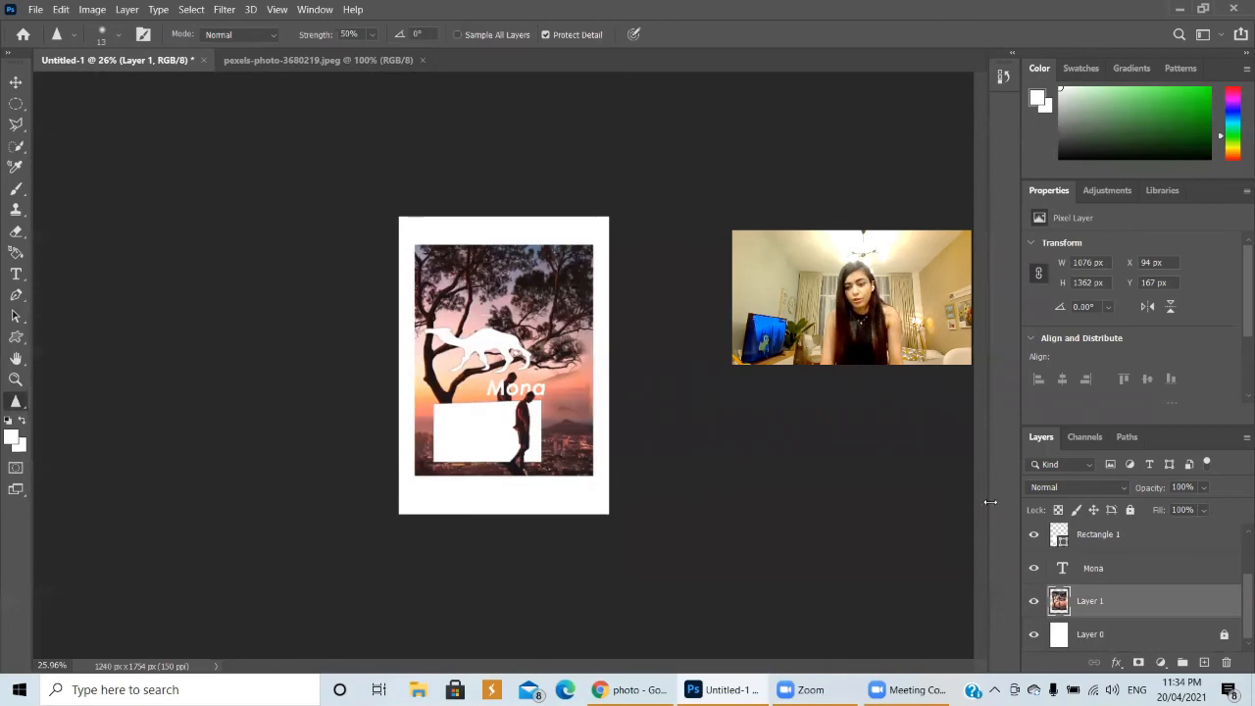
scroll(549, 299, "up", 4)
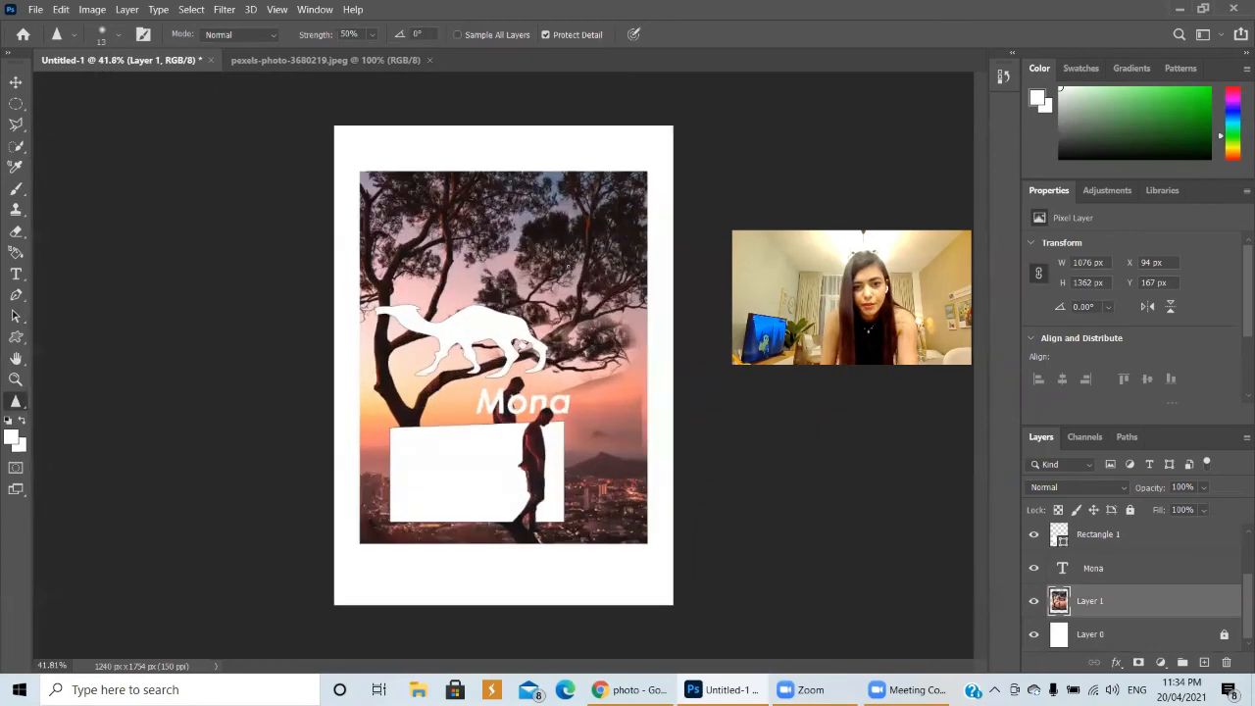
scroll(568, 267, "up", 2)
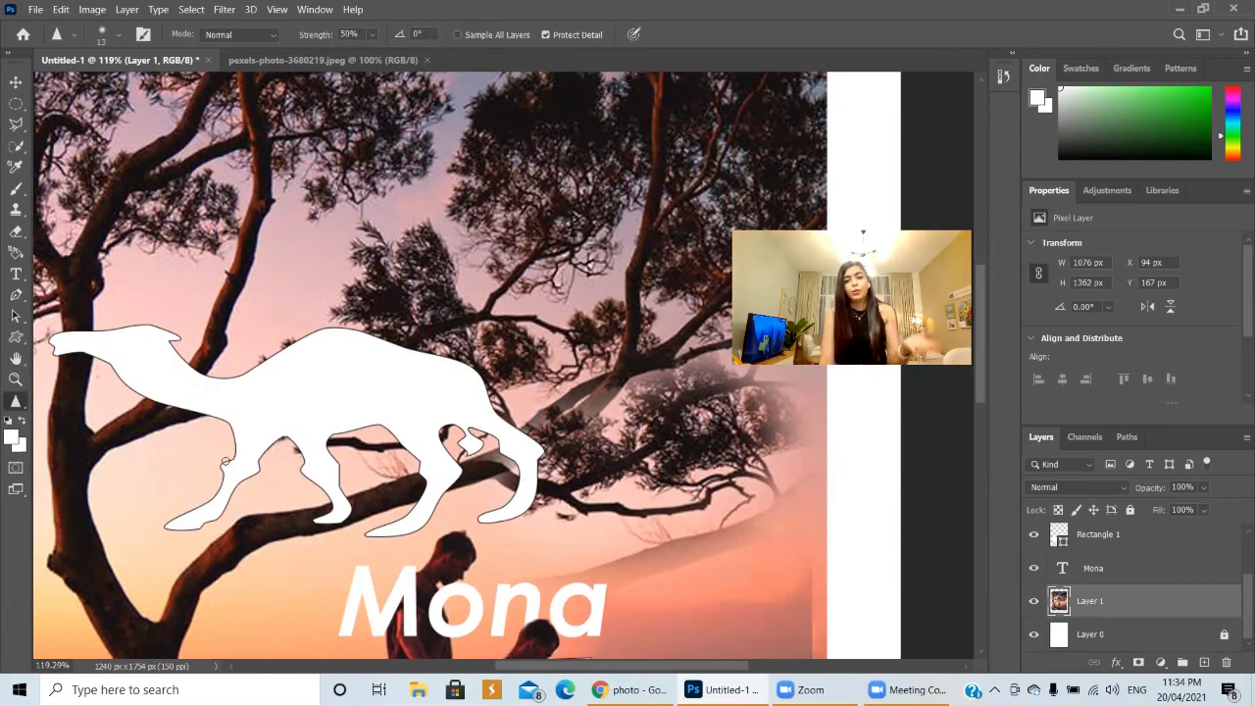
left_click(15, 402)
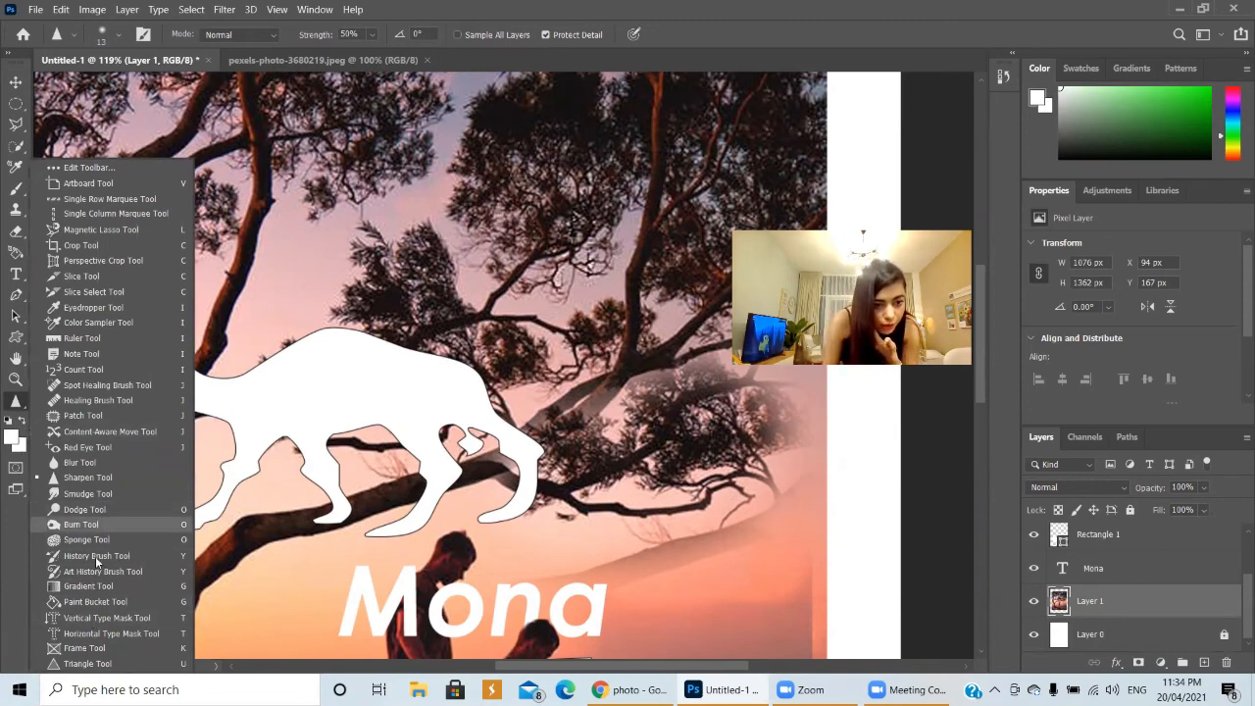
left_click(106, 602)
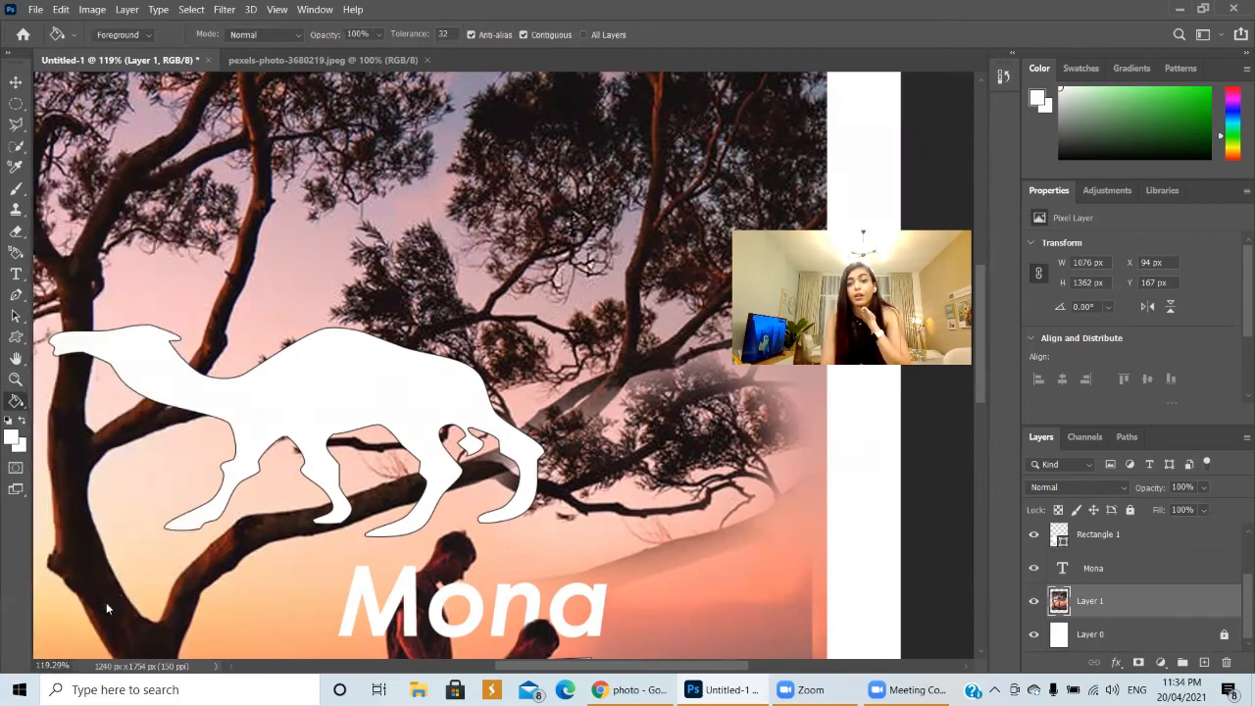
scroll(1101, 588, "up", 3)
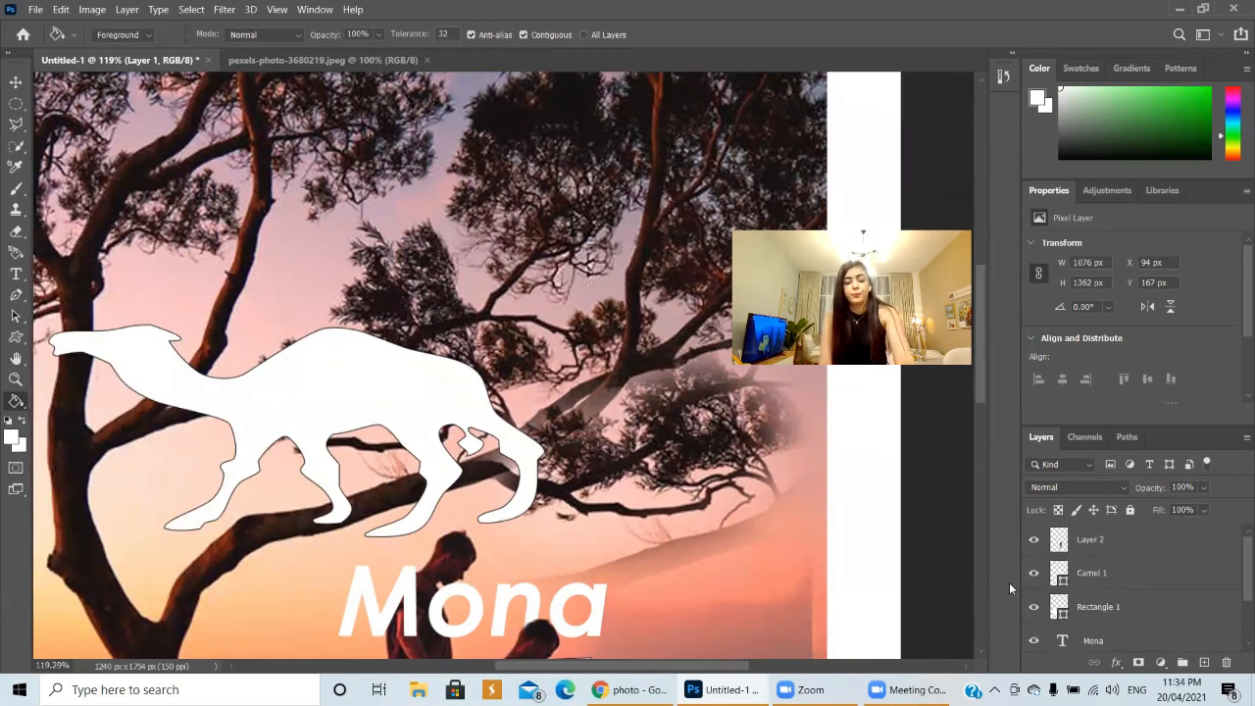
scroll(491, 368, "down", 2)
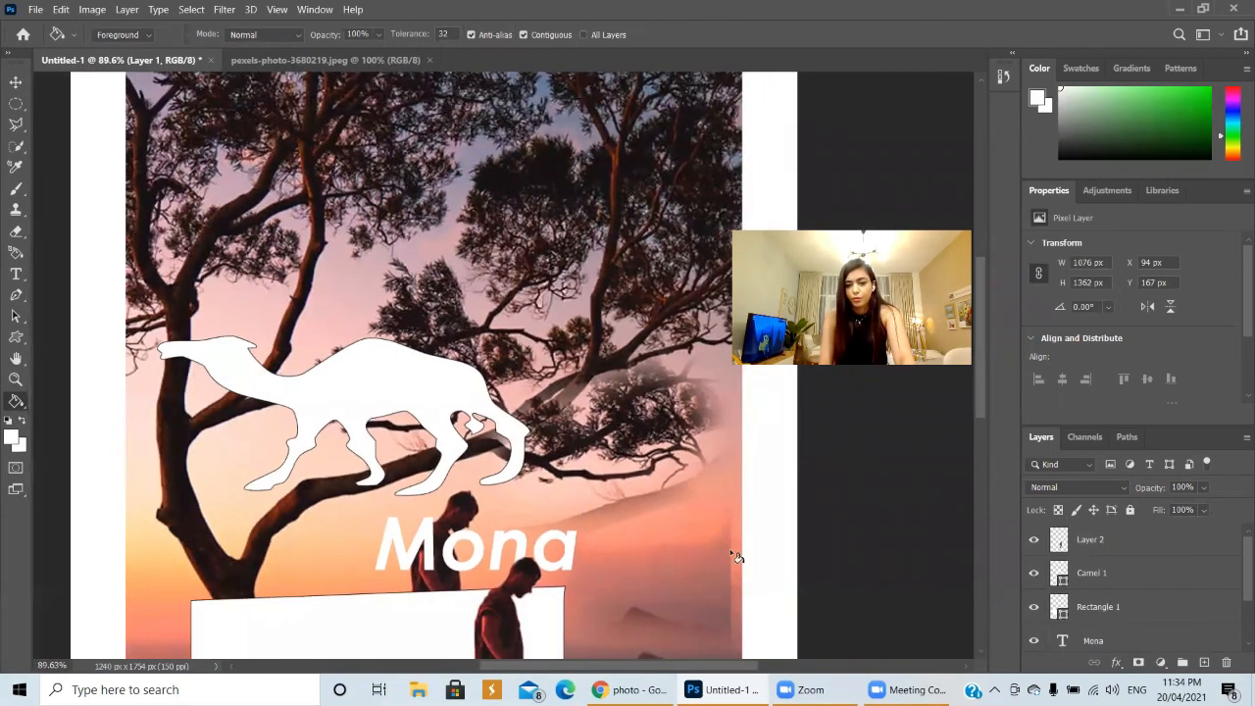
Draw an elliptical selection about 310 × 289 px over the tree branches above the camel and fill parts of it with white using the Paint Bucket
left_click(16, 103)
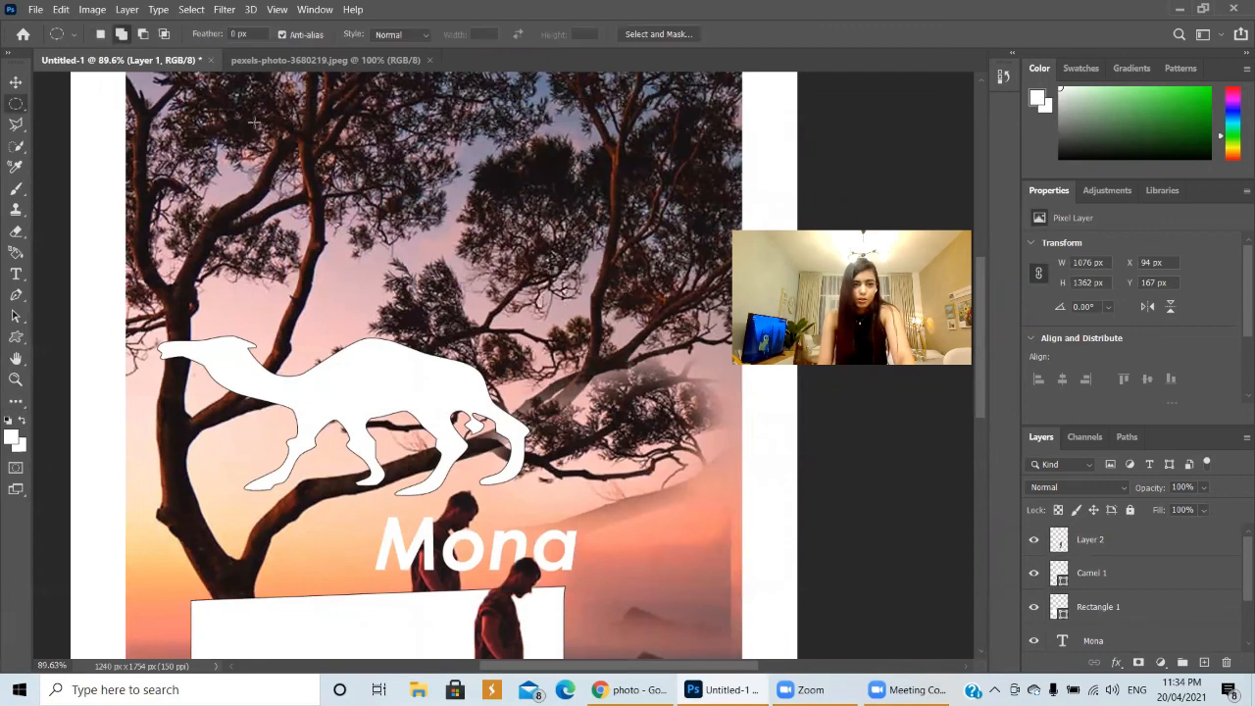
left_click_drag(255, 121, 439, 292)
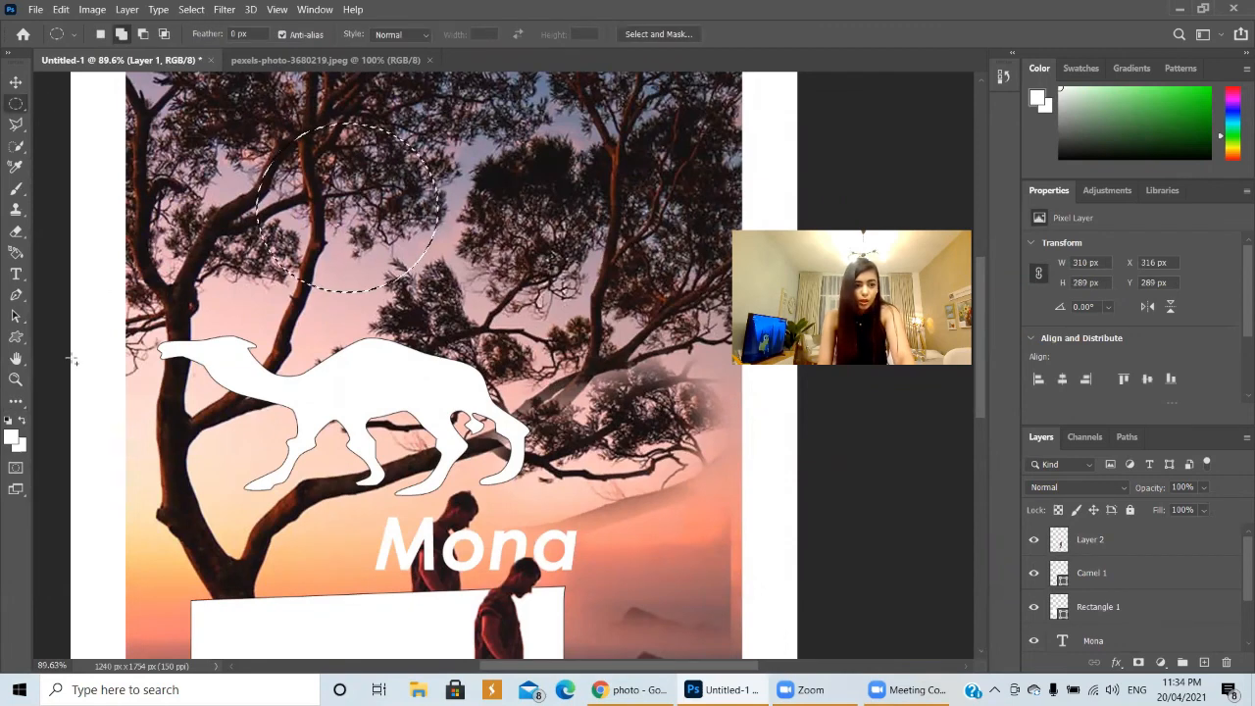
left_click(16, 401)
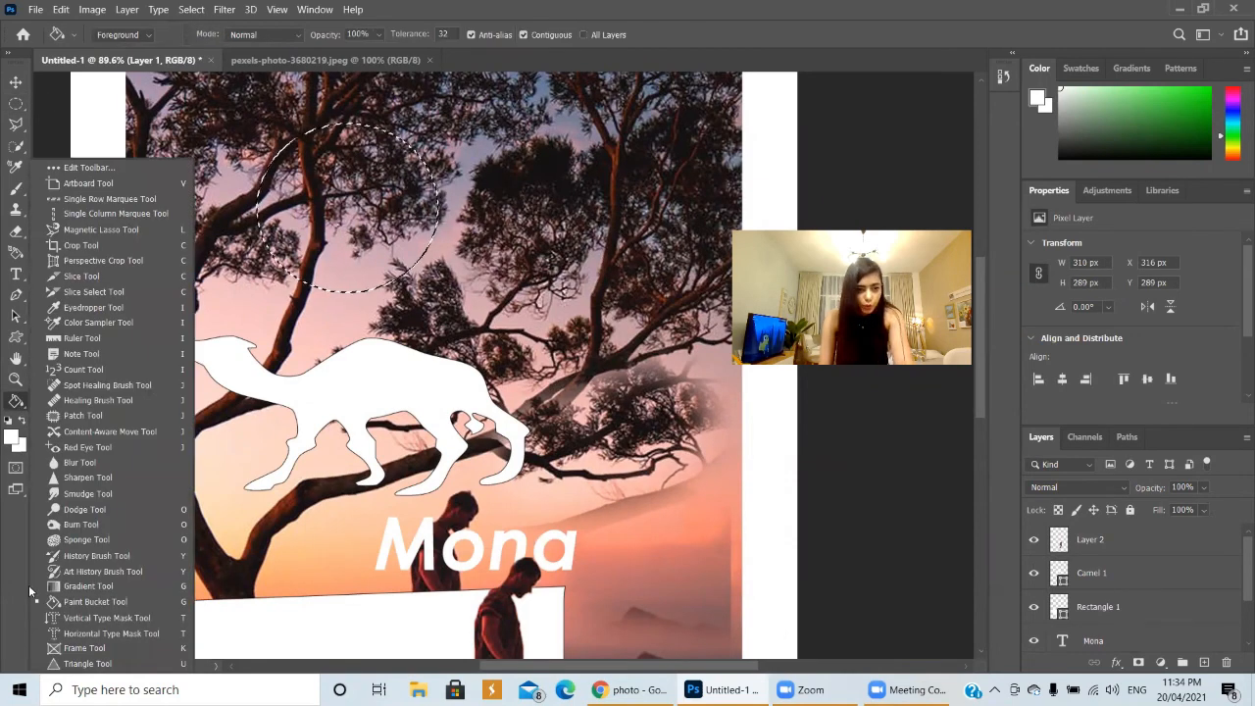
left_click(89, 603)
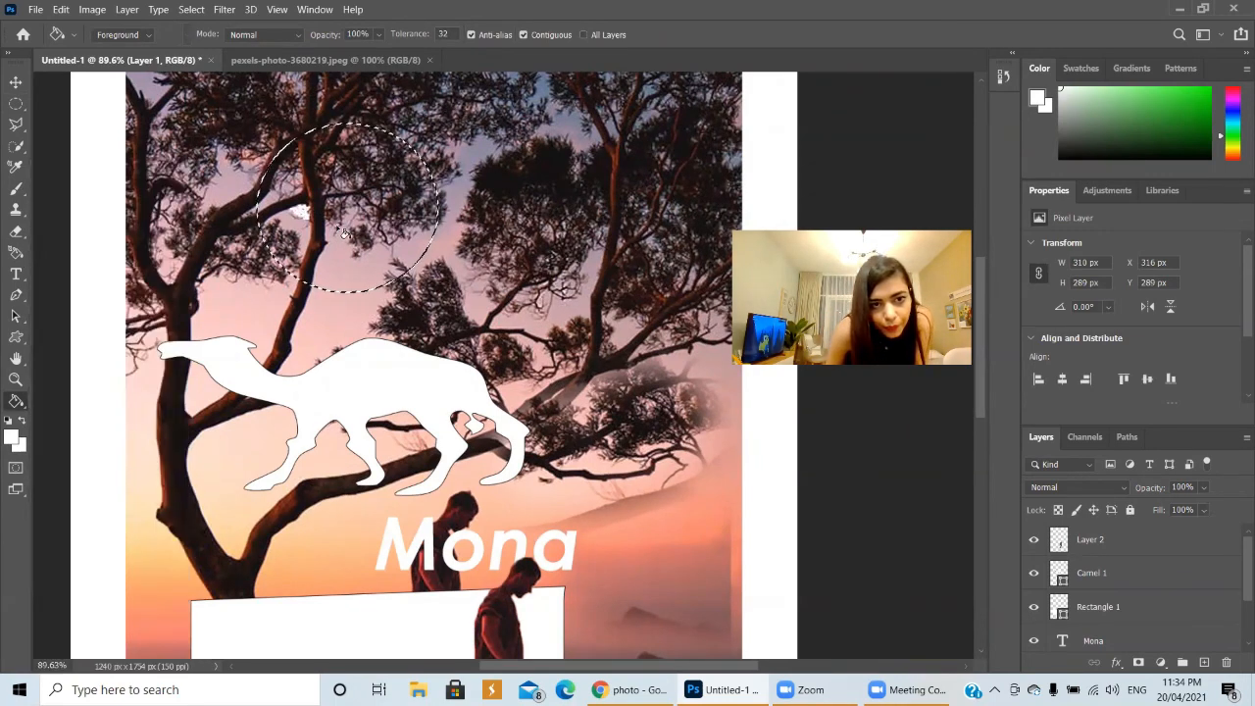
left_click(345, 233)
left_click(374, 257)
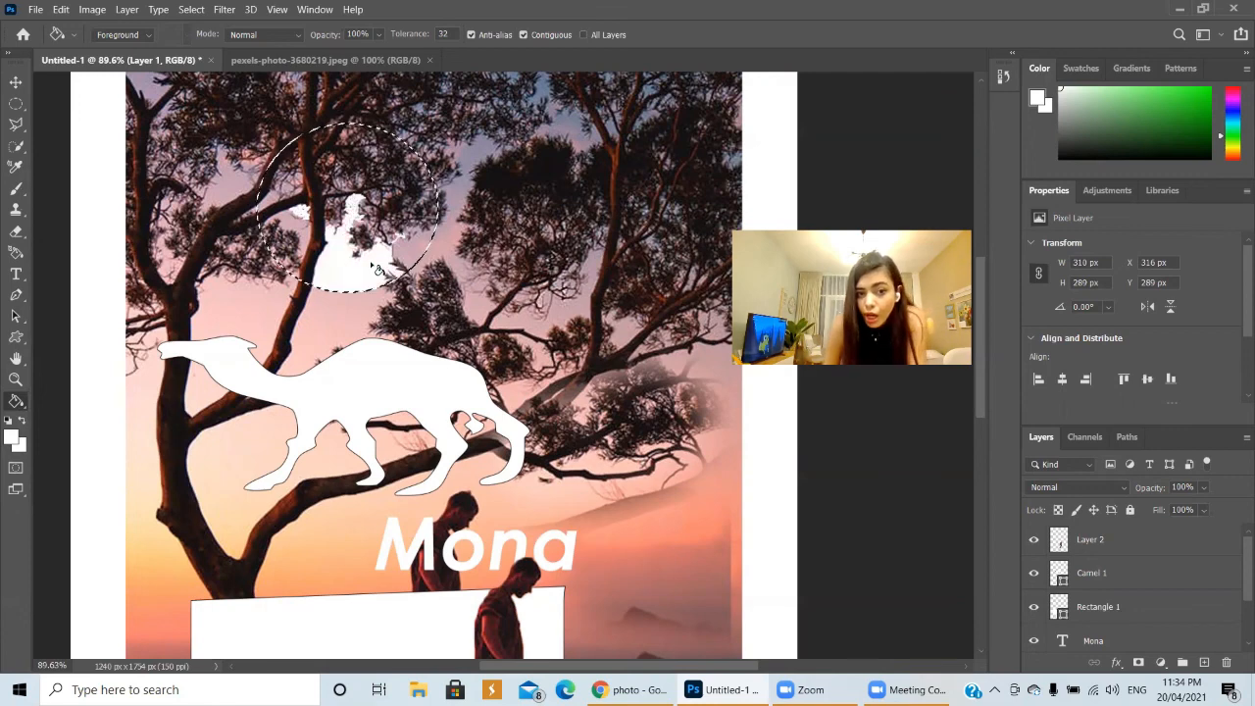
Add a new layer above the photo, fill the elliptical selection on it with white, and deselect
key("ctrl+shift+alt+n")
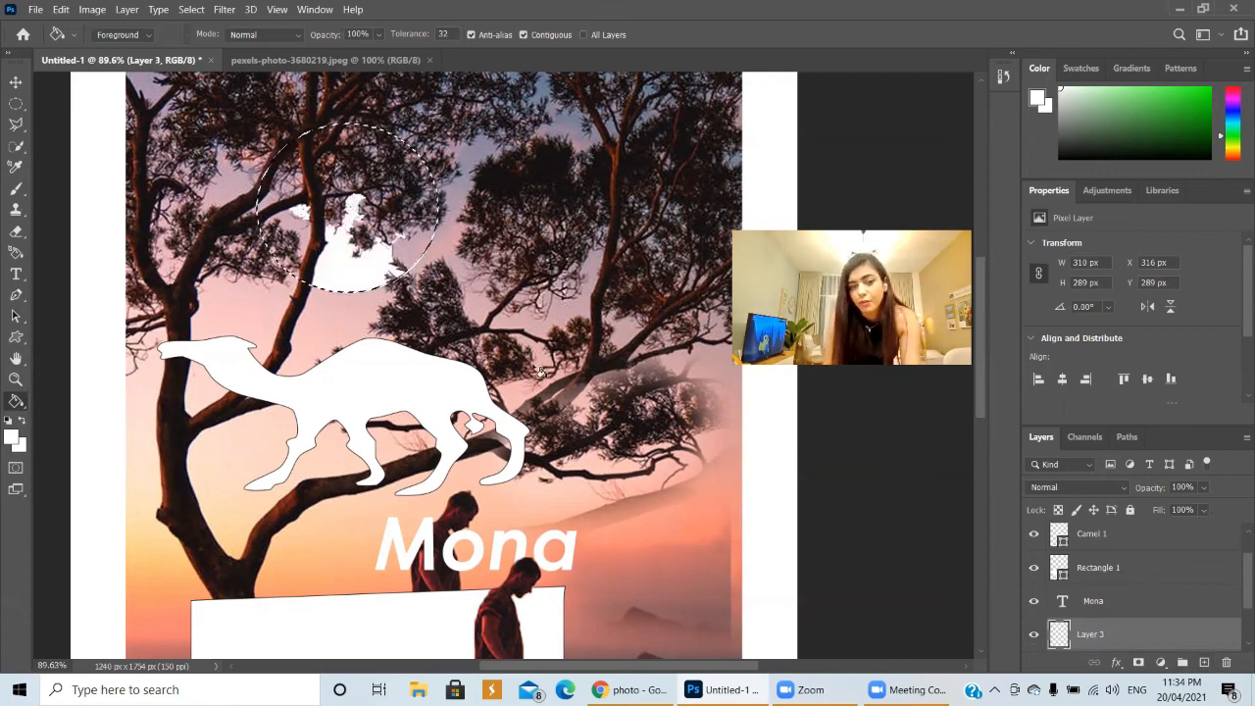
left_click(392, 230)
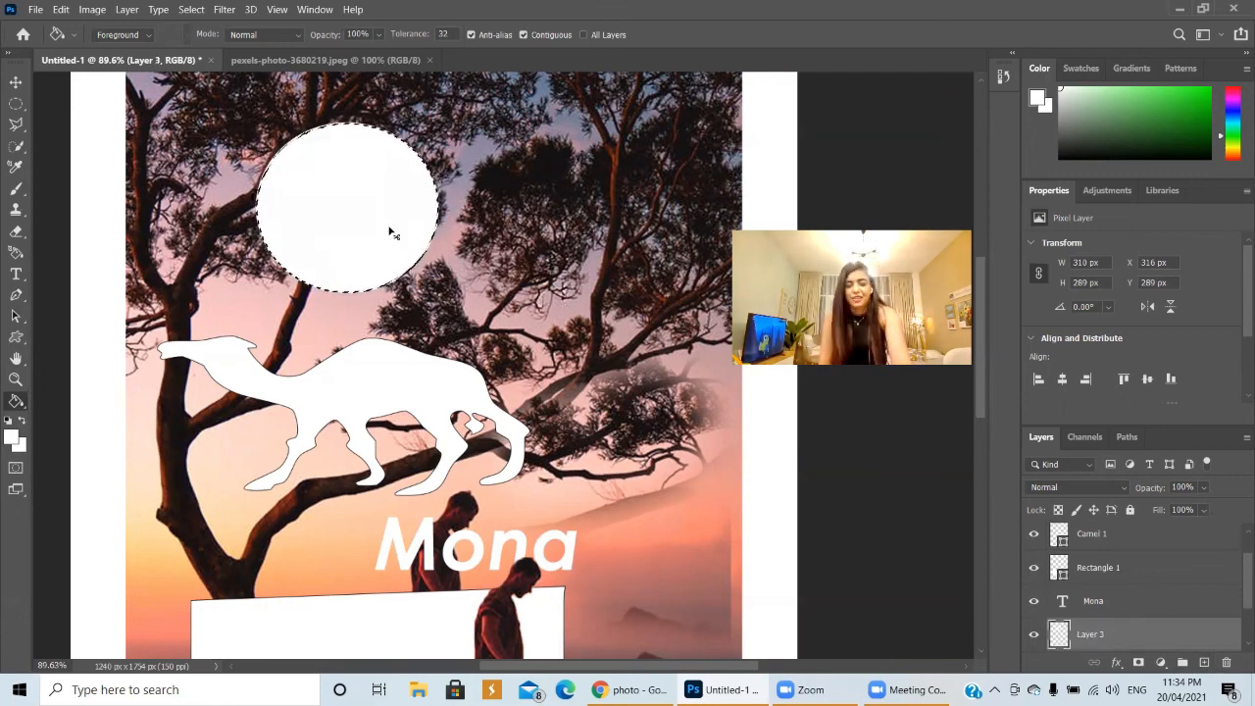
key("ctrl+d")
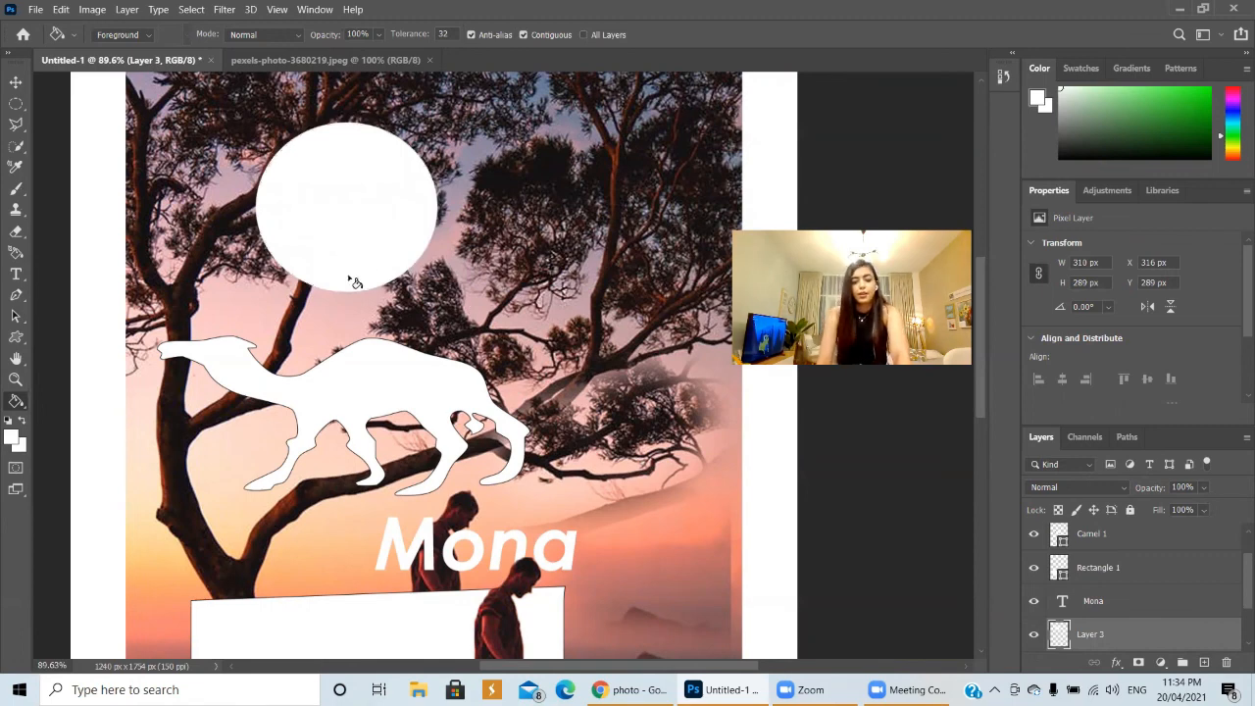
key("ctrl+0")
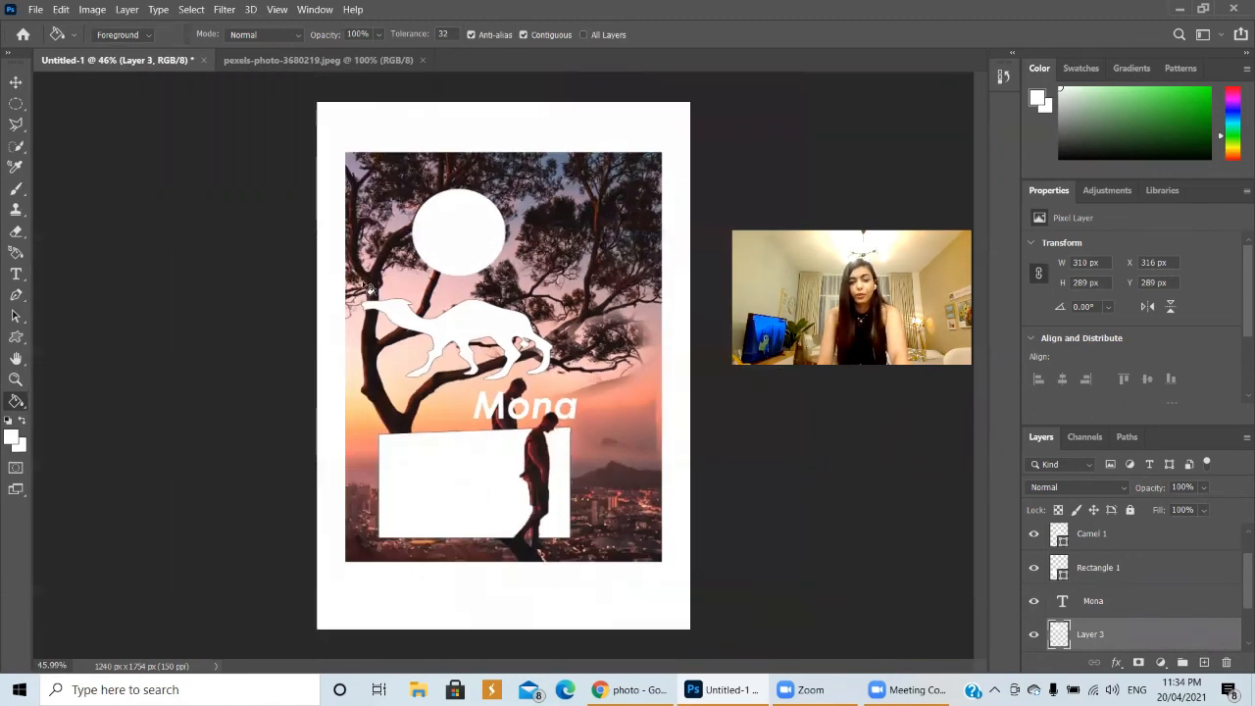